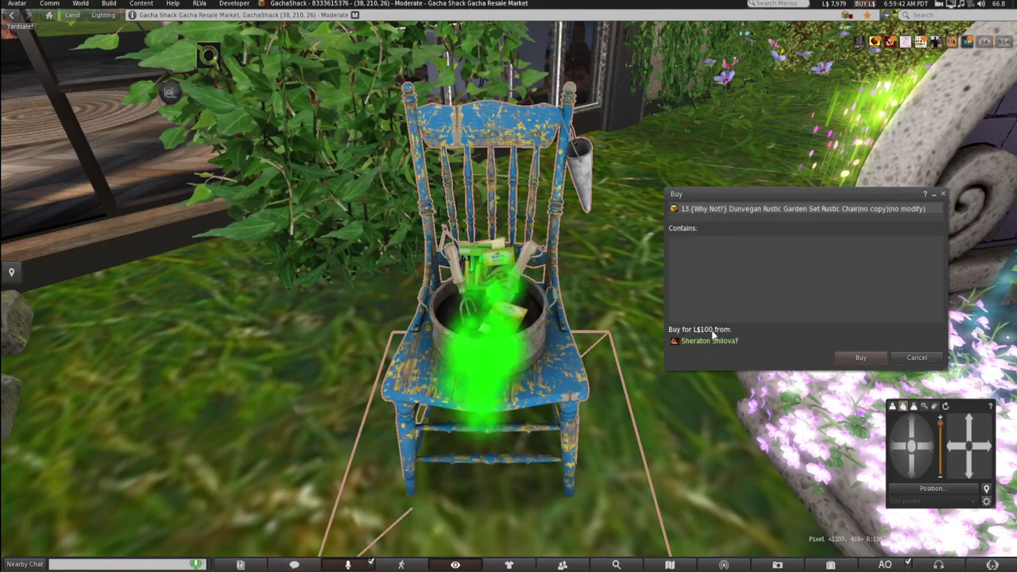
# Dismiss the chair purchase and open the edit page of the listed # 2 Wicca's Wardrobe Pants & Garters RARE item from Marketplace Listings.
pyautogui.click(950, 194)
pyautogui.click(24, 5)
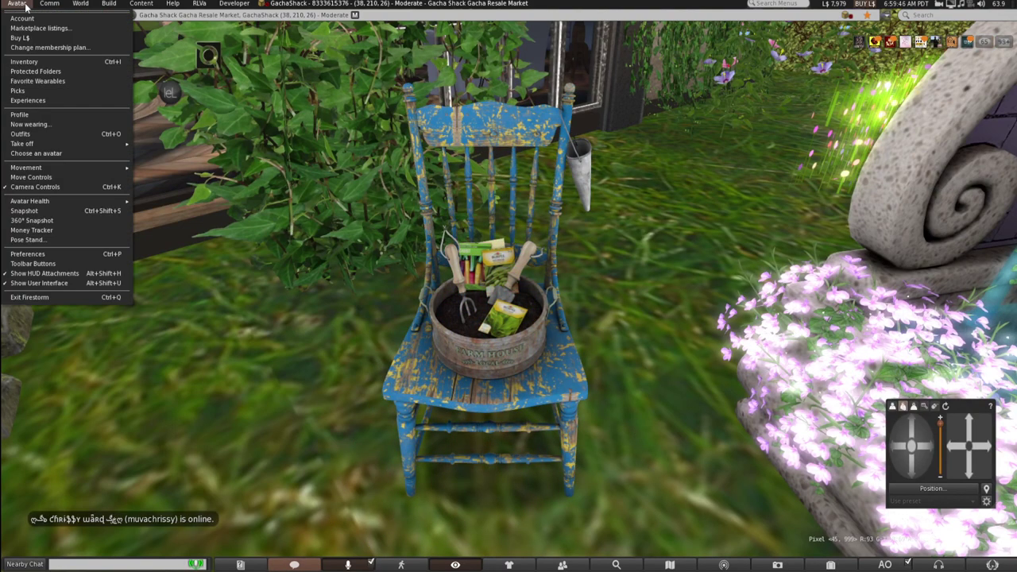
pyautogui.click(31, 30)
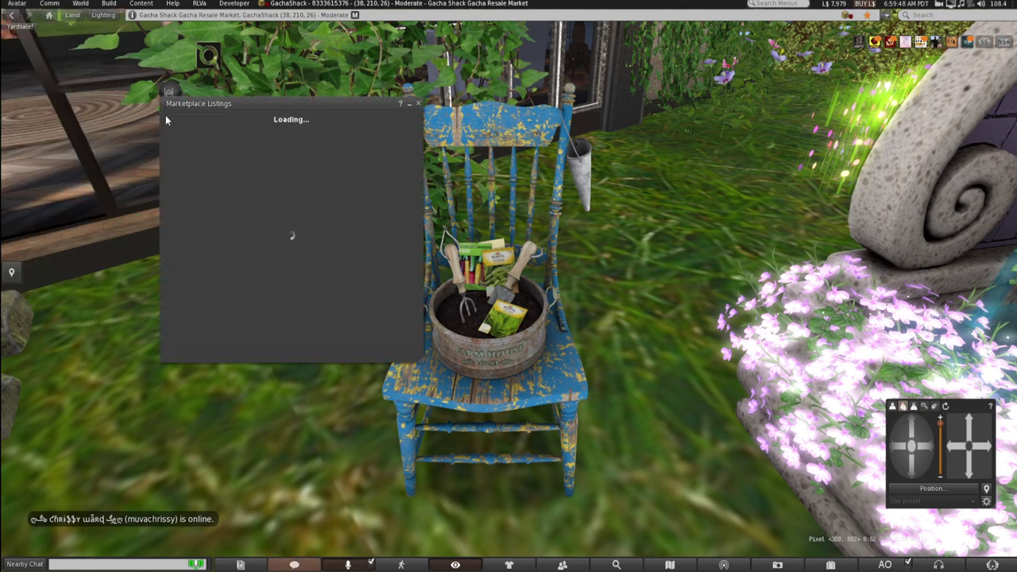
pyautogui.moveTo(270, 100); pyautogui.dragTo(164, 93)
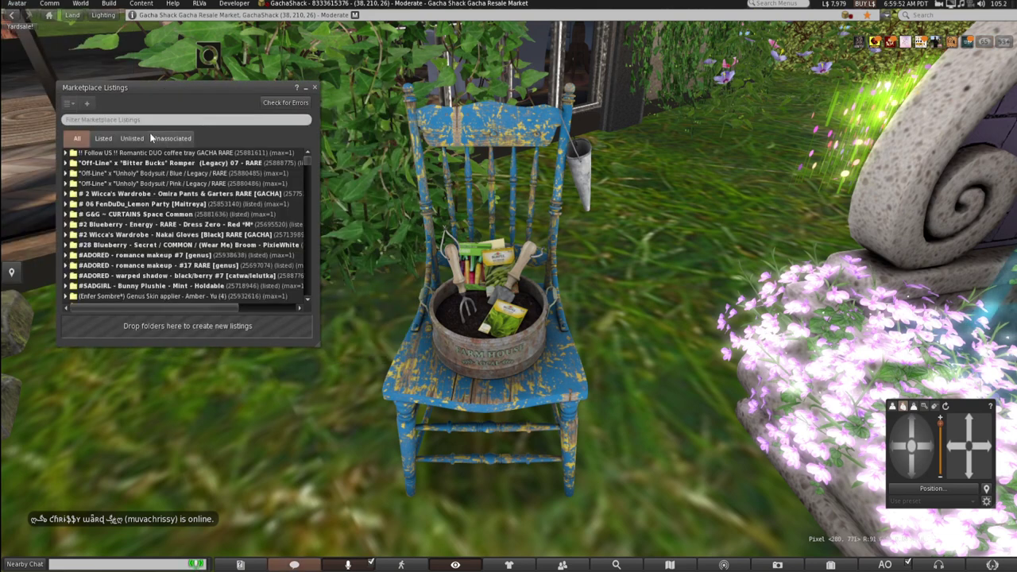
pyautogui.click(104, 138)
pyautogui.rightClick(161, 183)
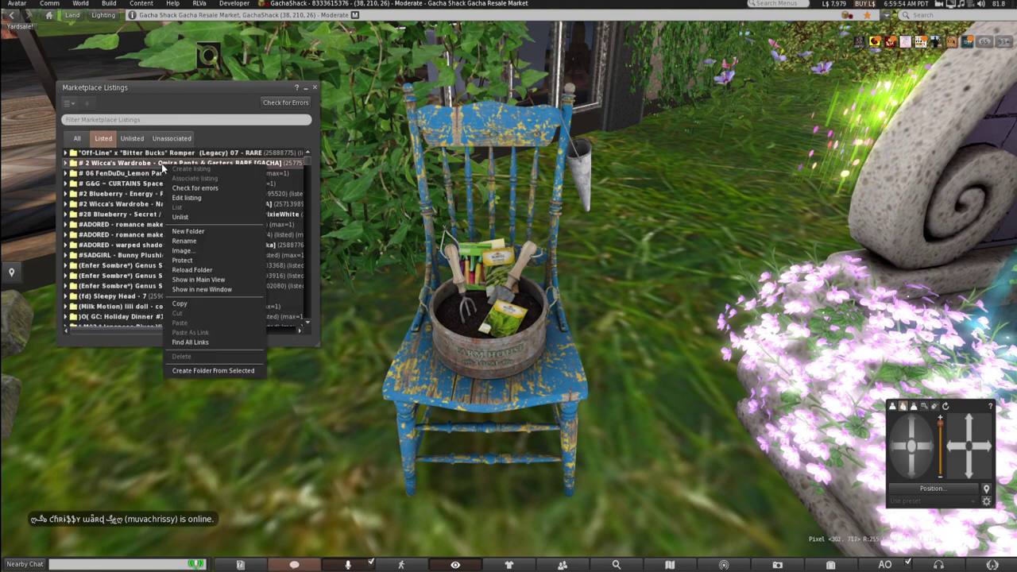
pyautogui.click(187, 199)
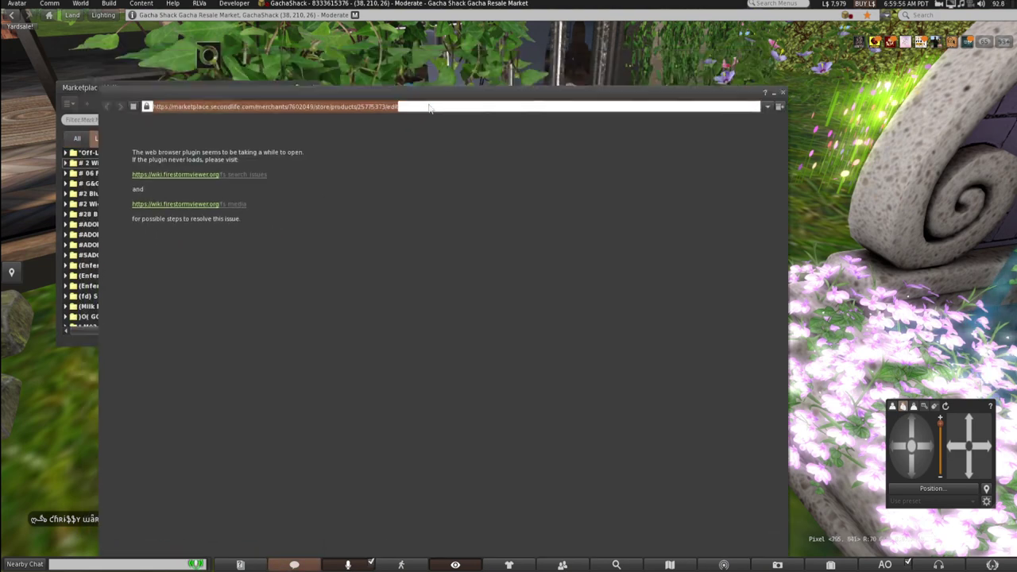
# Close the Marketplace Listings window and go to the Second Life Marketplace home page.
pyautogui.moveTo(396, 49); pyautogui.dragTo(704, 195)
pyautogui.click(313, 88)
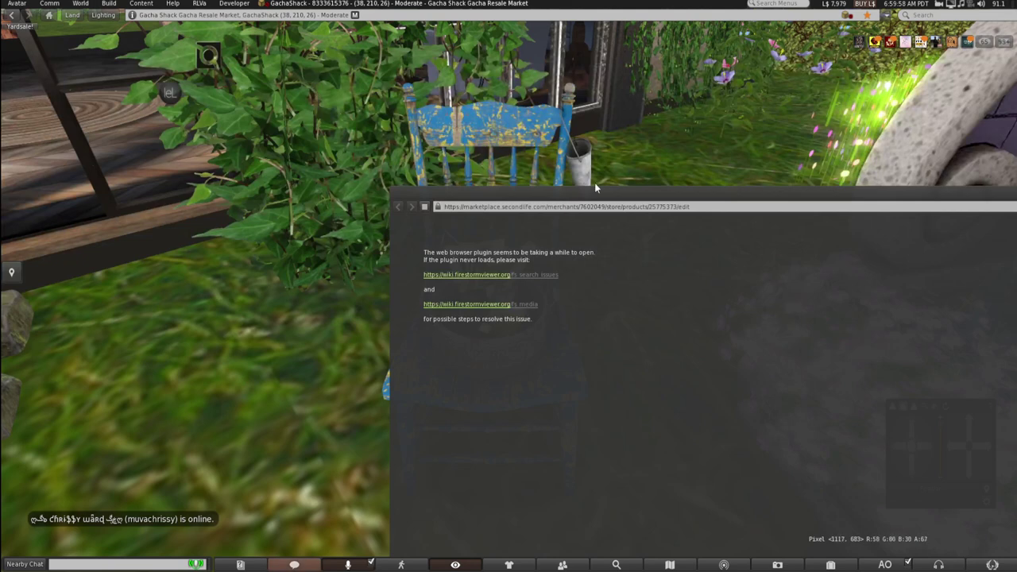
pyautogui.moveTo(595, 196); pyautogui.dragTo(666, 140)
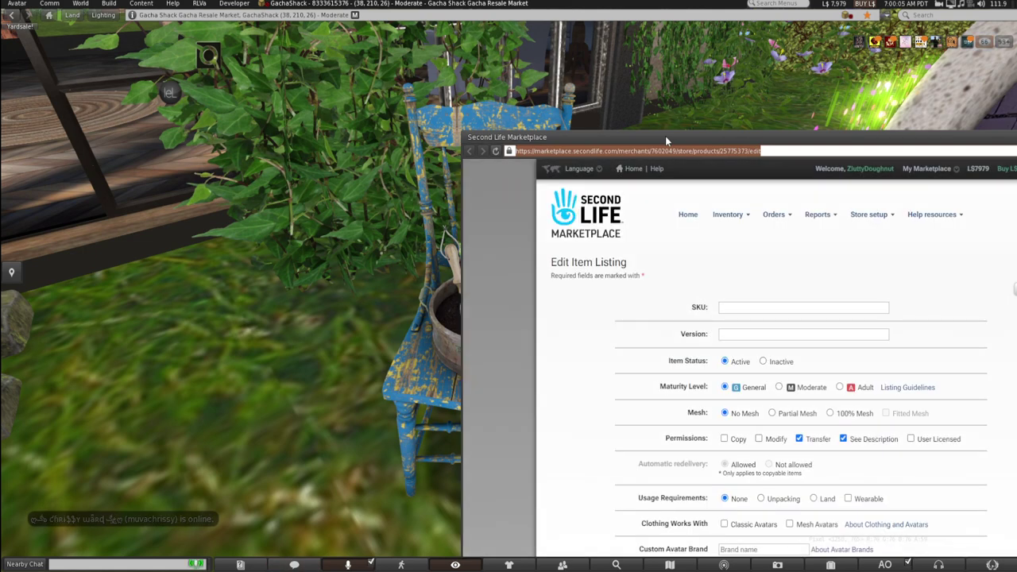
pyautogui.moveTo(665, 136); pyautogui.dragTo(229, 119)
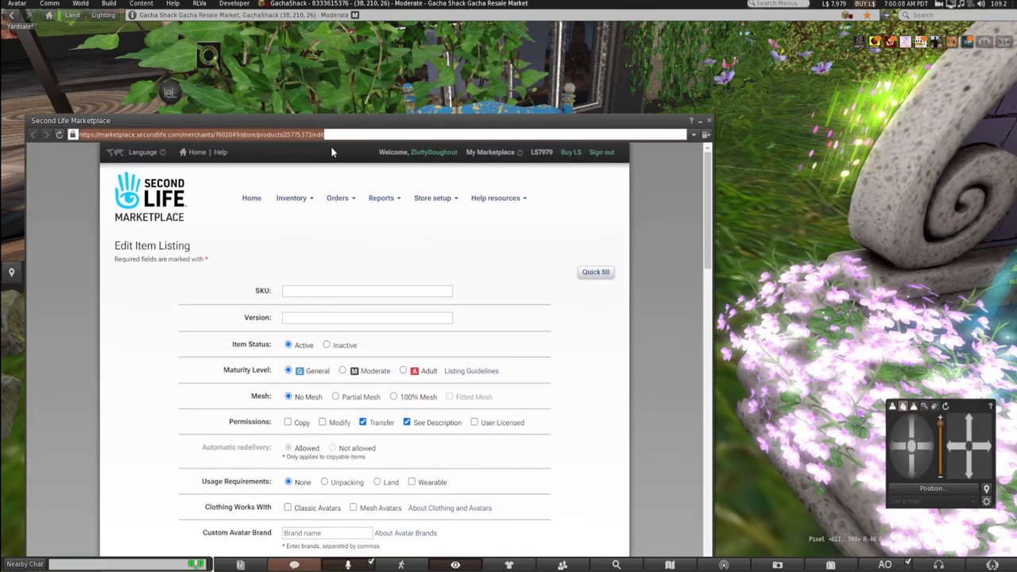
pyautogui.click(143, 210)
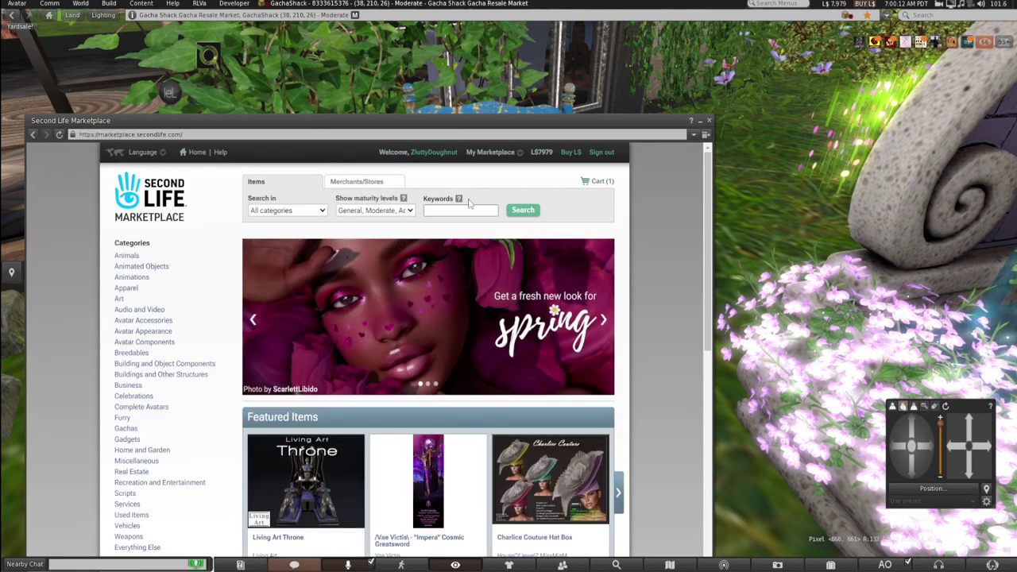
# Try to copy the blue chair's name from its object properties.
pyautogui.moveTo(357, 127); pyautogui.dragTo(910, 102)
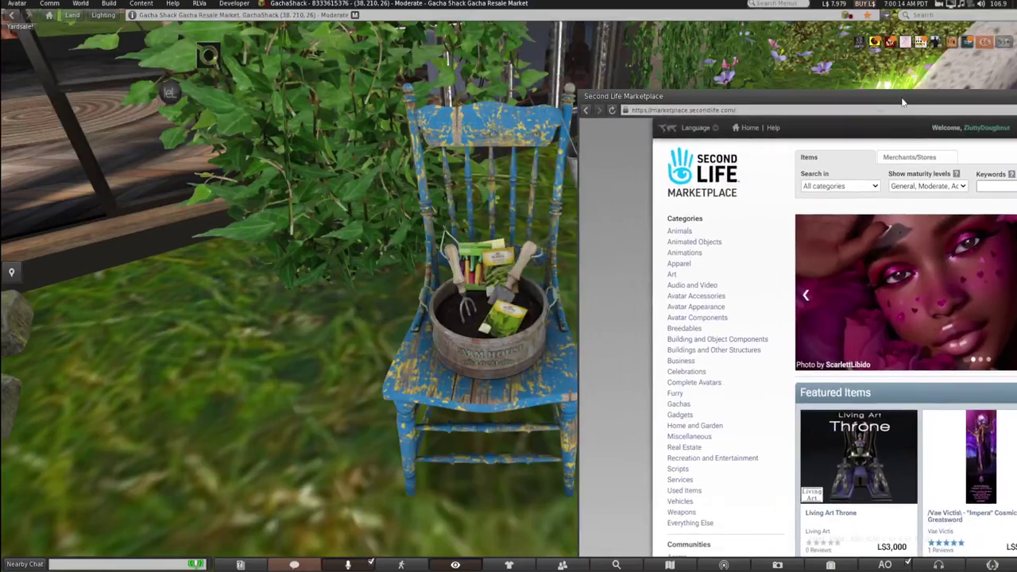
pyautogui.rightClick(461, 345)
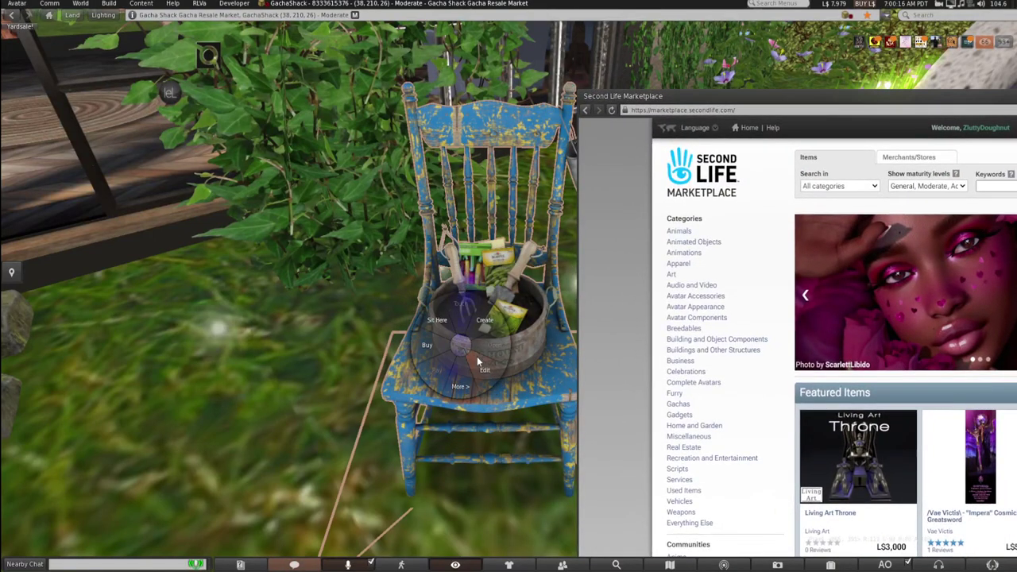
pyautogui.click(482, 371)
pyautogui.click(377, 297)
pyautogui.rightClick(378, 298)
pyautogui.click(395, 315)
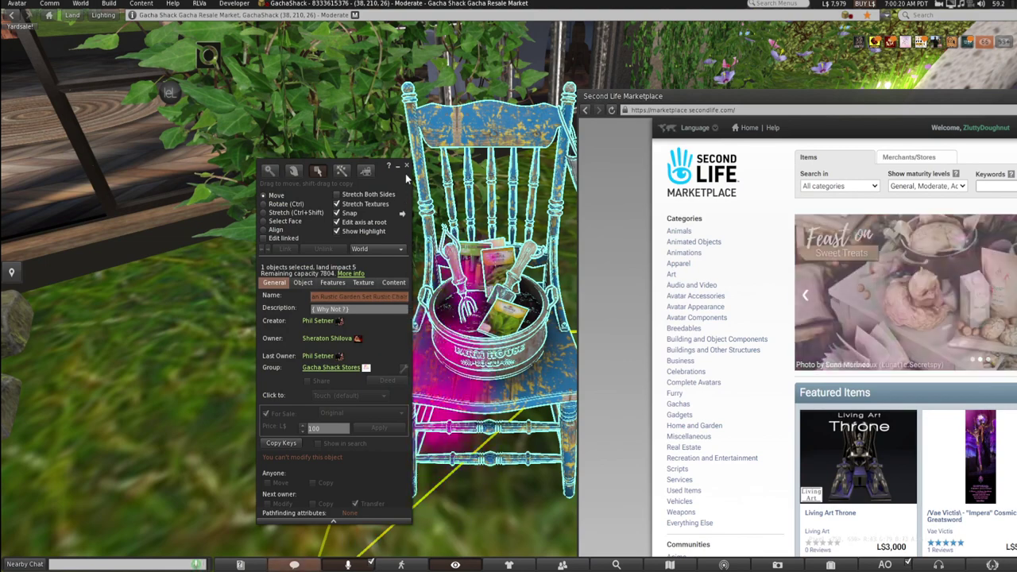
pyautogui.press('Escape')
# Try to paste the chair's name into the Marketplace search keywords.
pyautogui.moveTo(798, 95); pyautogui.dragTo(247, 151)
pyautogui.rightClick(448, 241)
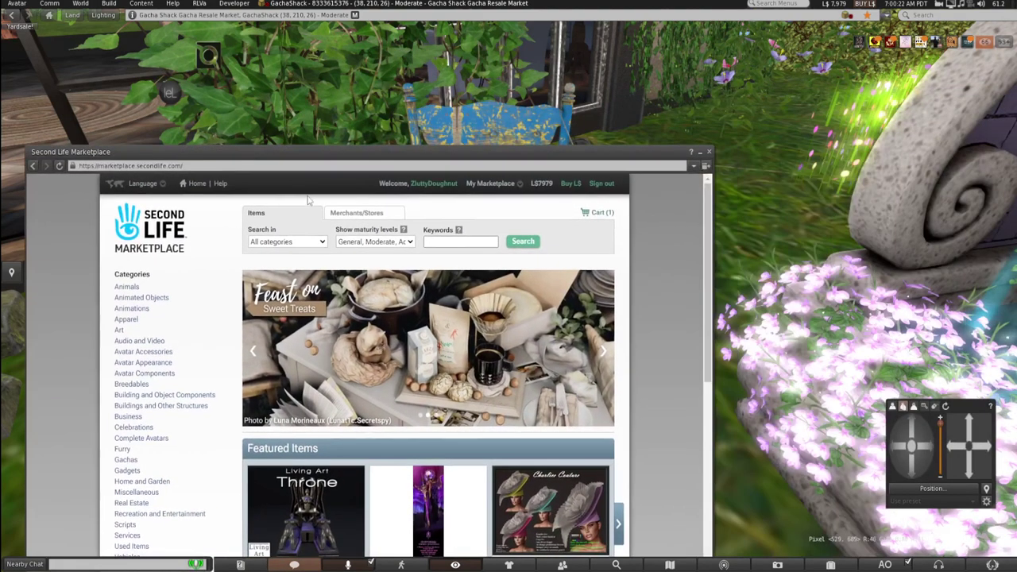
pyautogui.click(464, 264)
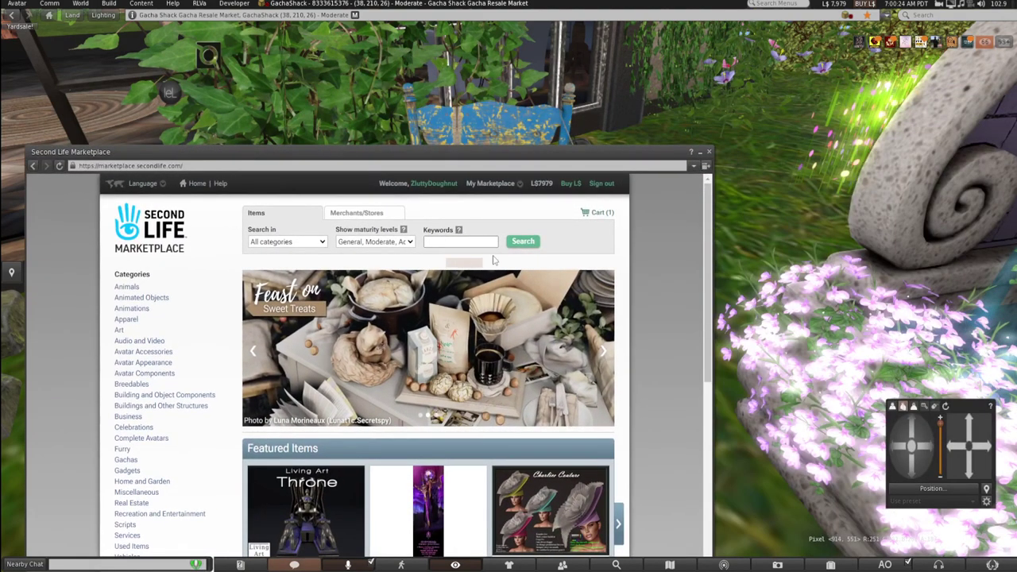
pyautogui.rightClick(472, 245)
pyautogui.click(493, 270)
# Open the blue chair's object properties and copy its full name.
pyautogui.moveTo(356, 155); pyautogui.dragTo(840, 144)
pyautogui.rightClick(483, 321)
pyautogui.click(500, 347)
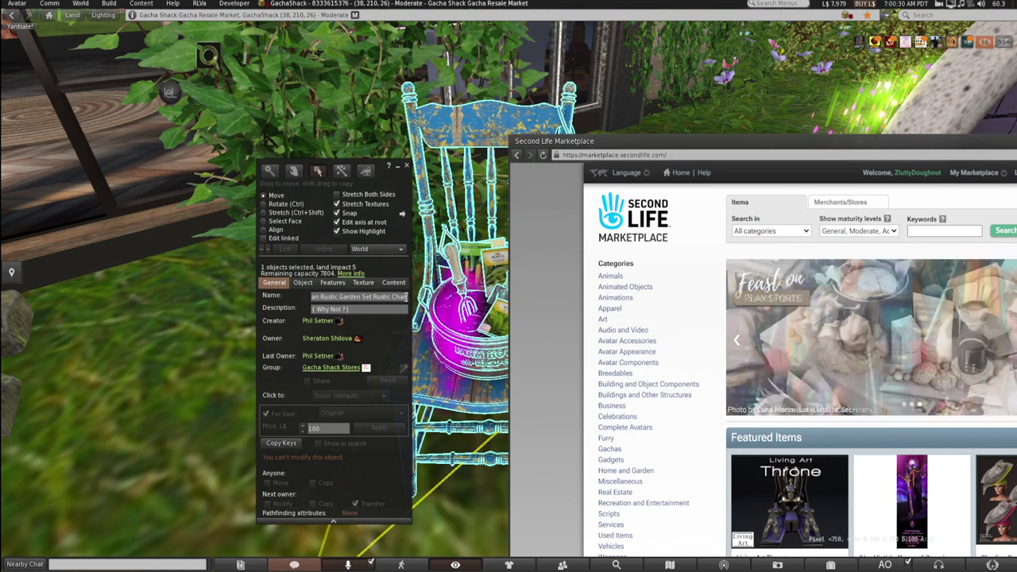
pyautogui.click(322, 296)
pyautogui.rightClick(331, 297)
pyautogui.click(345, 313)
# Search all Marketplace categories for the copied name of the Dunvegan Rustic Garden Set Rustic Chair.
pyautogui.click(944, 230)
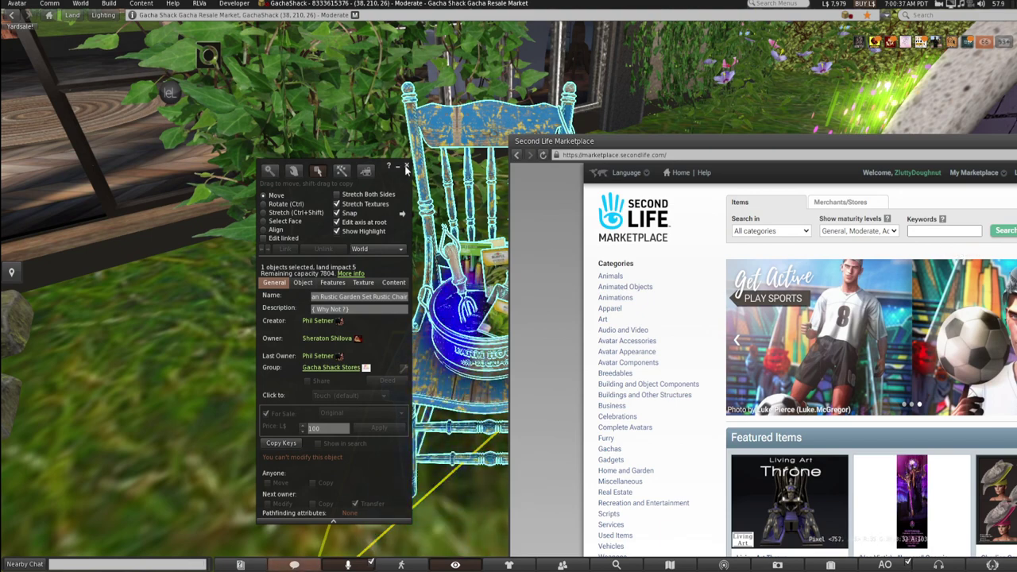
pyautogui.click(934, 231)
pyautogui.rightClick(934, 230)
pyautogui.click(947, 252)
pyautogui.moveTo(887, 142); pyautogui.dragTo(498, 102)
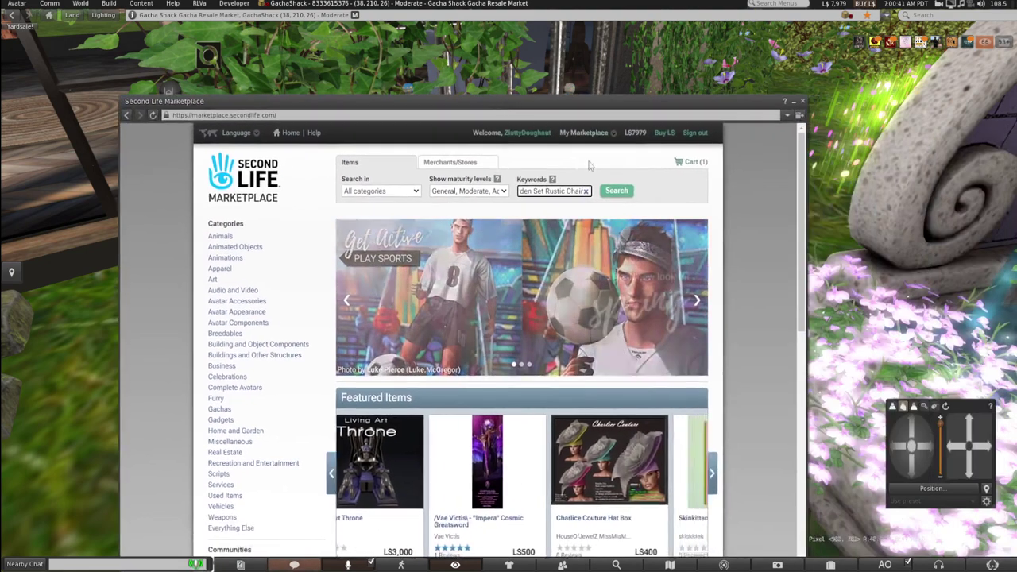
pyautogui.click(622, 192)
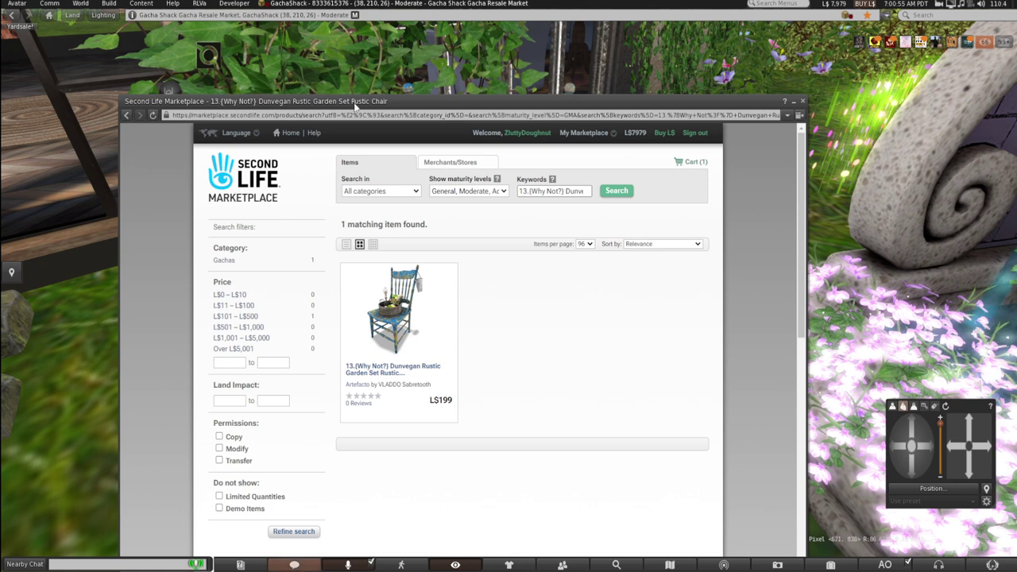
# Move the Marketplace window beside the chair and buy the 13.{Why Not?} Dunvegan Rustic Garden Set Rustic Chair for L$100.
pyautogui.moveTo(378, 106); pyautogui.dragTo(759, 77)
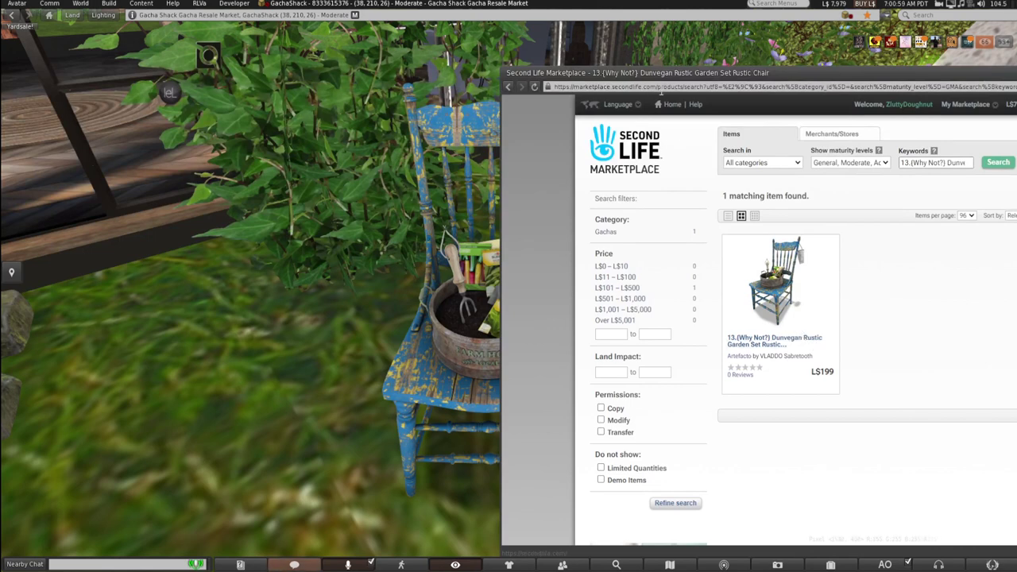
pyautogui.moveTo(636, 73); pyautogui.dragTo(712, 65)
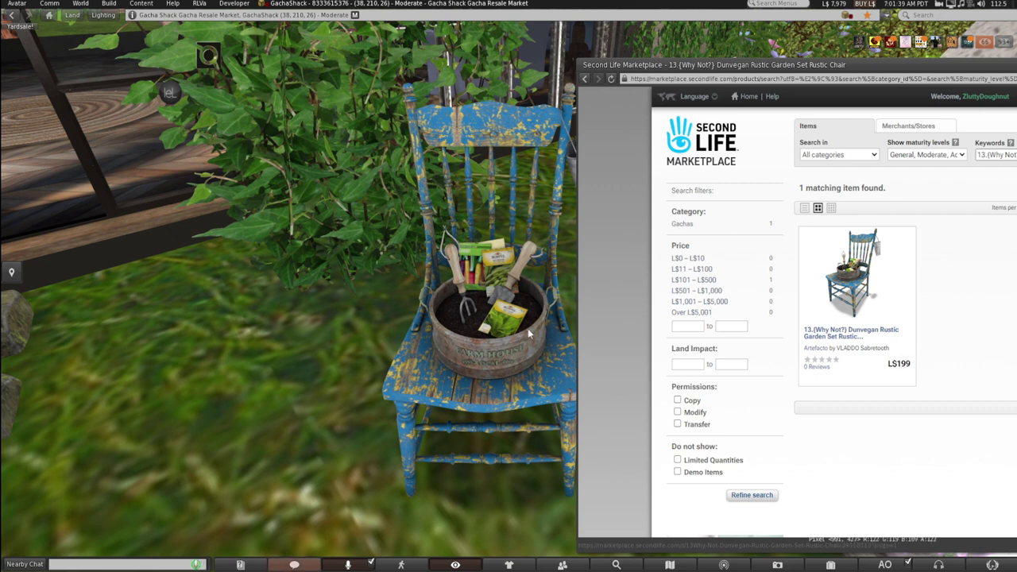
pyautogui.click(480, 304)
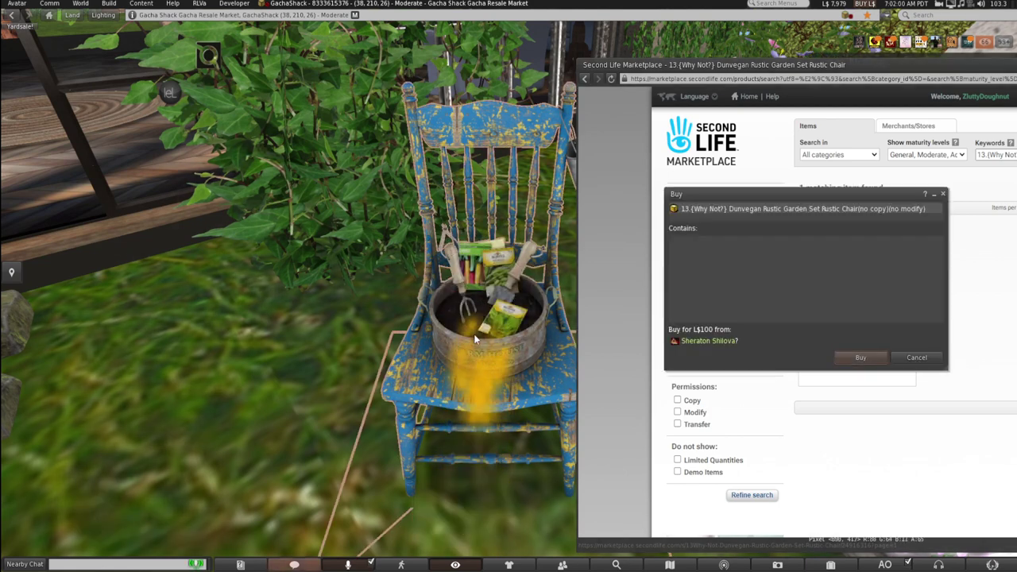
pyautogui.click(856, 359)
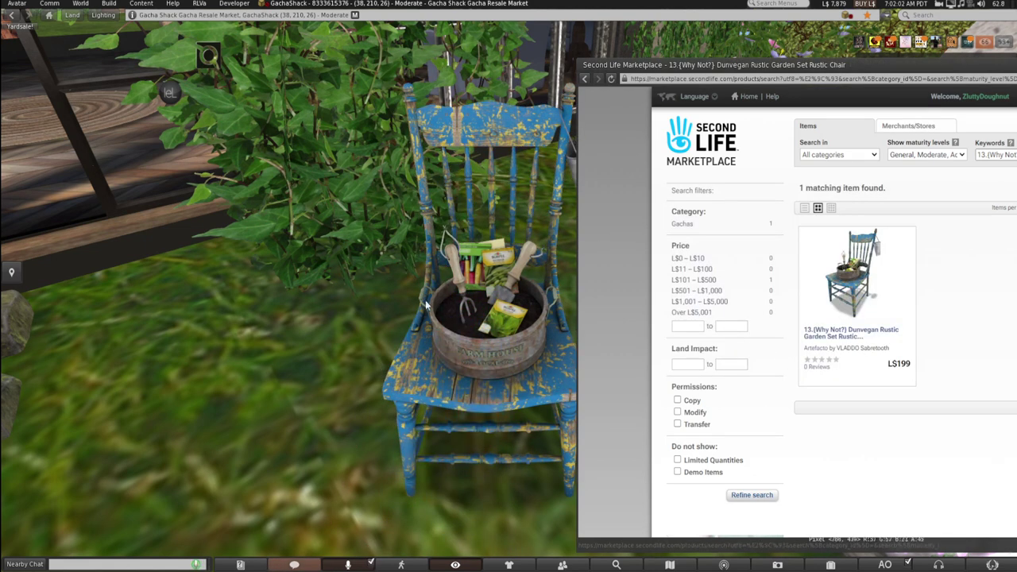
# Clear the Marketplace window away from the chair and capture a screenshot of the whole chair.
pyautogui.moveTo(674, 66); pyautogui.dragTo(884, 54)
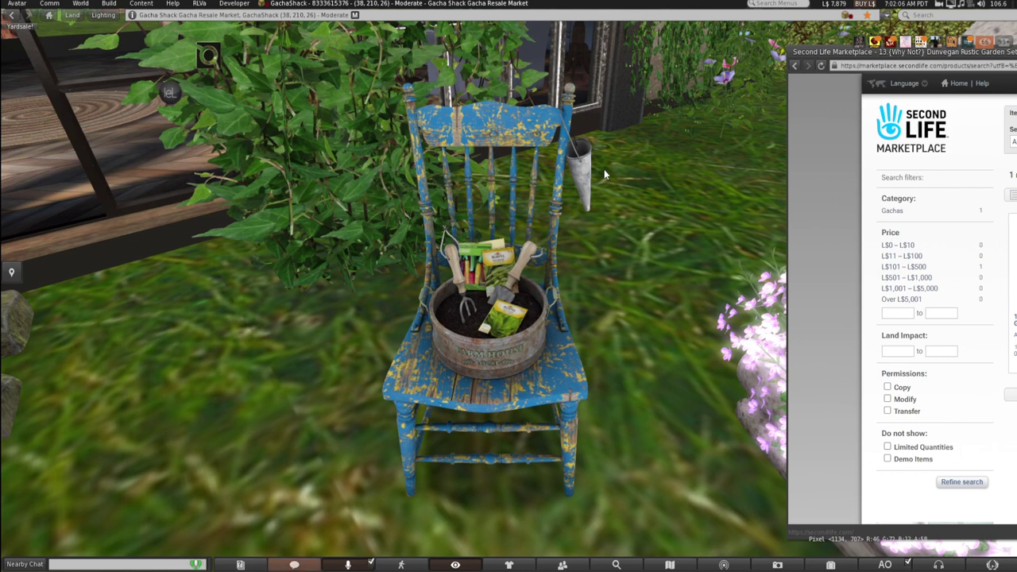
pyautogui.press('Print')
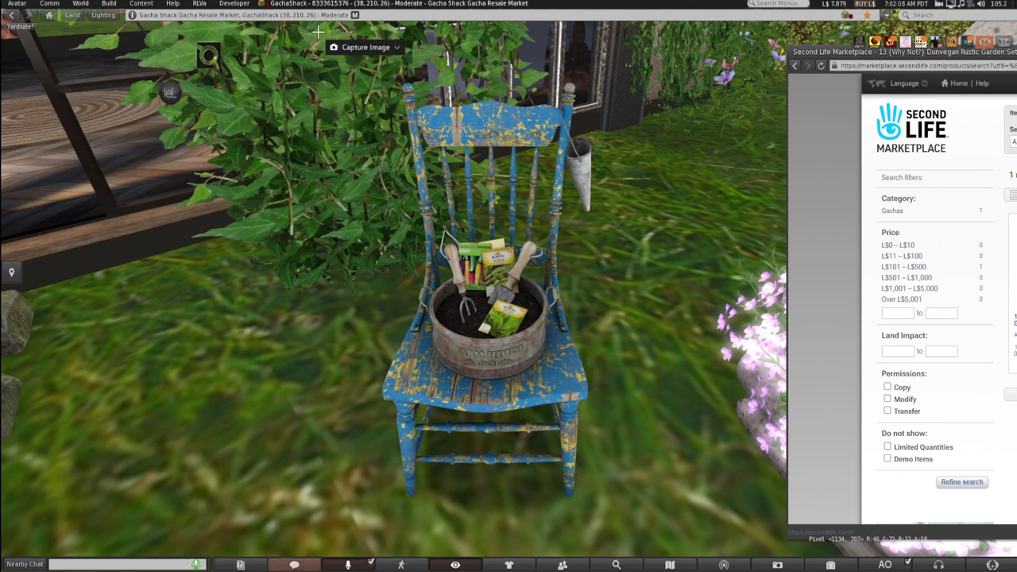
pyautogui.press('Escape')
pyautogui.rightClick(169, 91)
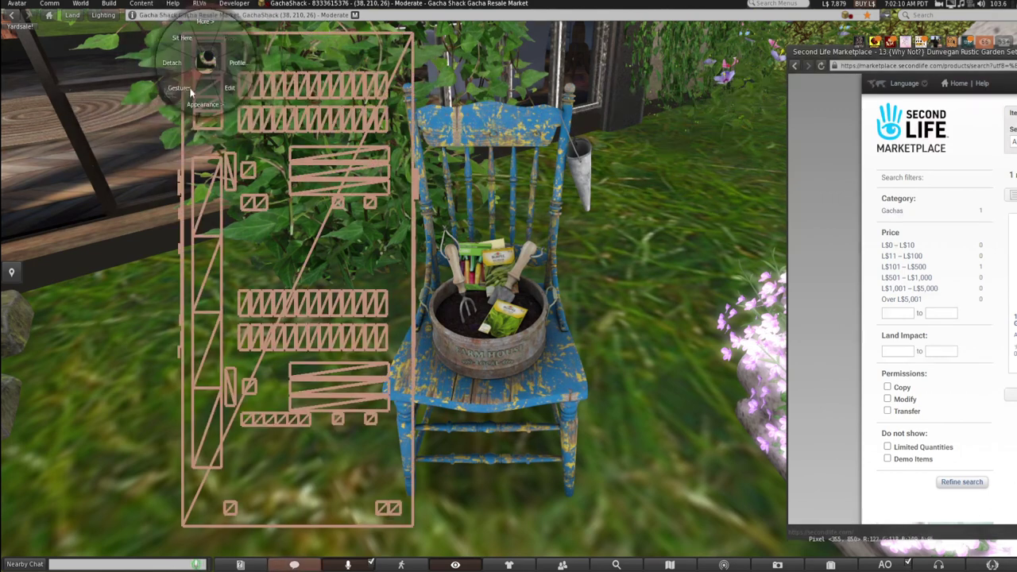
pyautogui.click(144, 90)
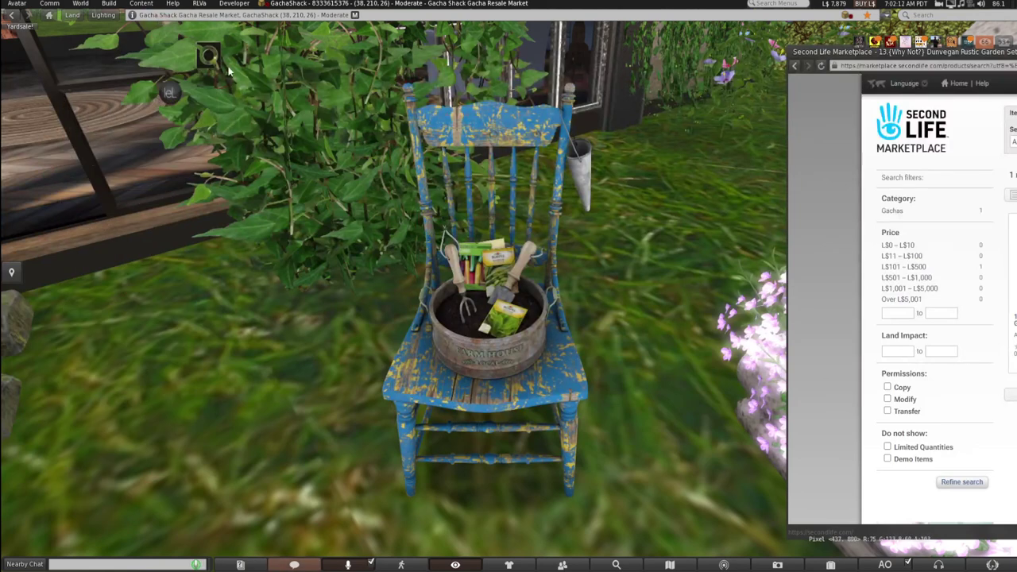
pyautogui.press('Print')
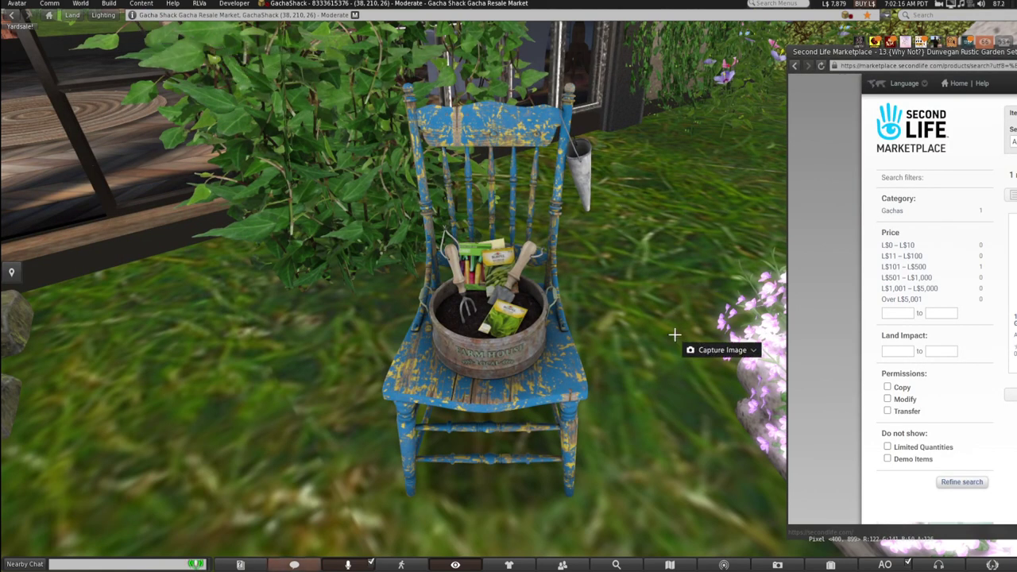
pyautogui.moveTo(752, 519); pyautogui.dragTo(755, 520)
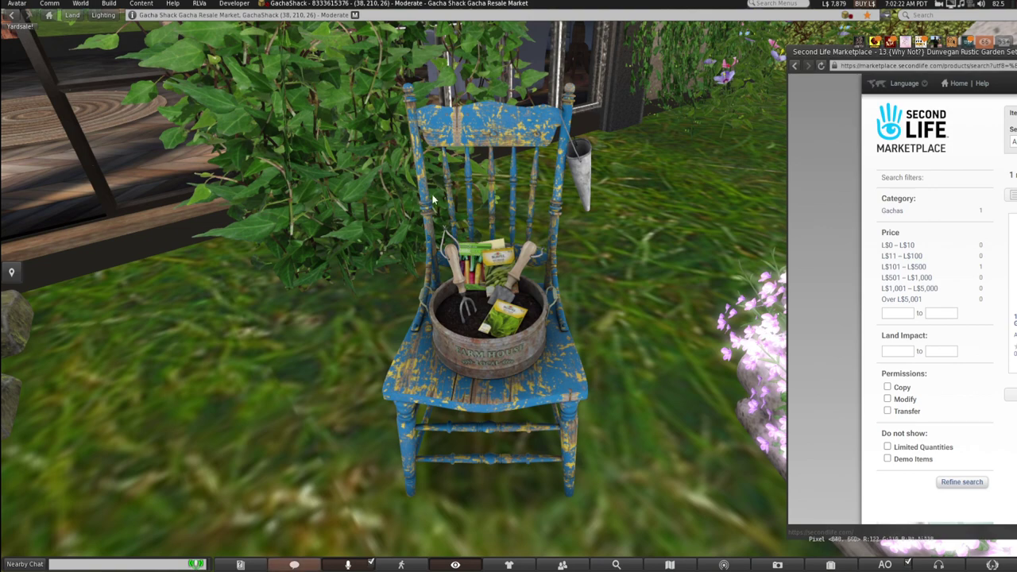
# Minimize the Marketplace window and capture another screenshot of the whole chair from a slightly lower camera angle.
pyautogui.moveTo(814, 55); pyautogui.dragTo(111, 162)
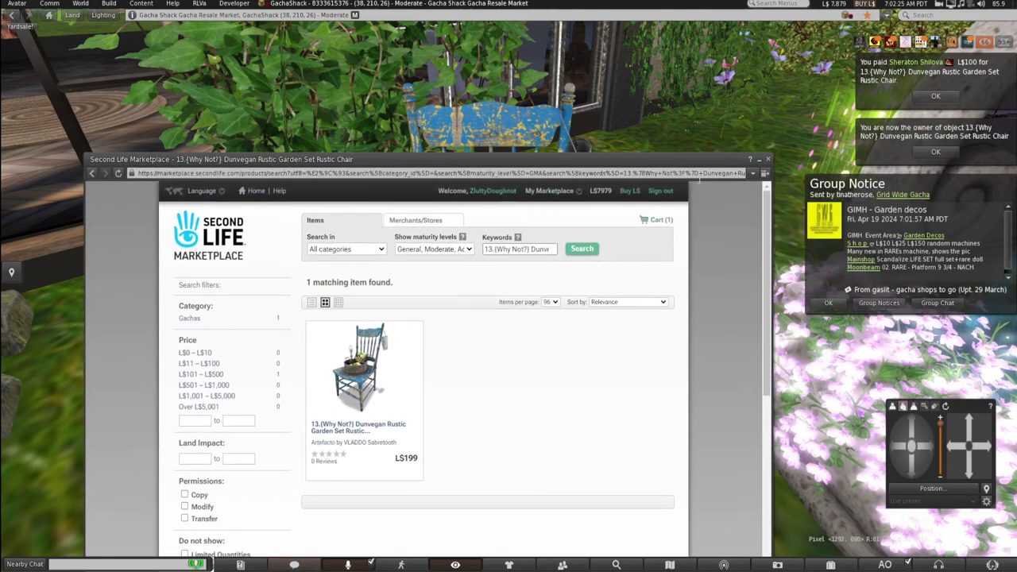
pyautogui.click(760, 159)
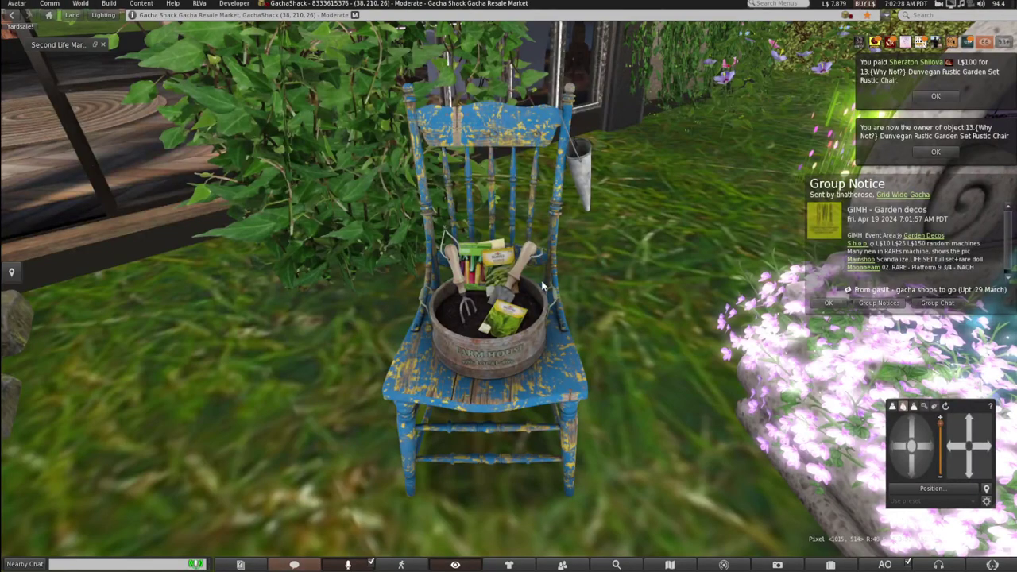
pyautogui.click(915, 475)
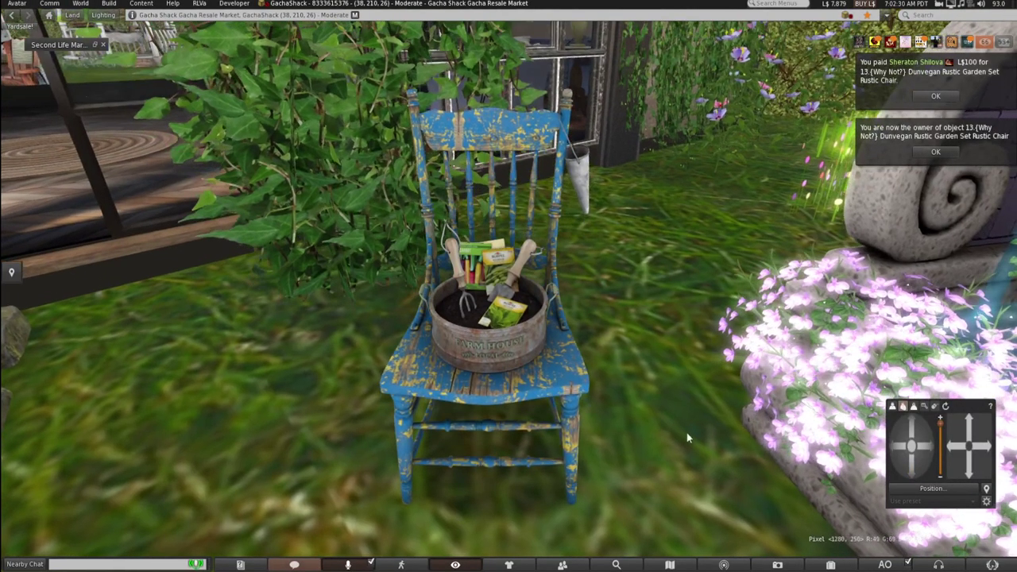
pyautogui.press('Print')
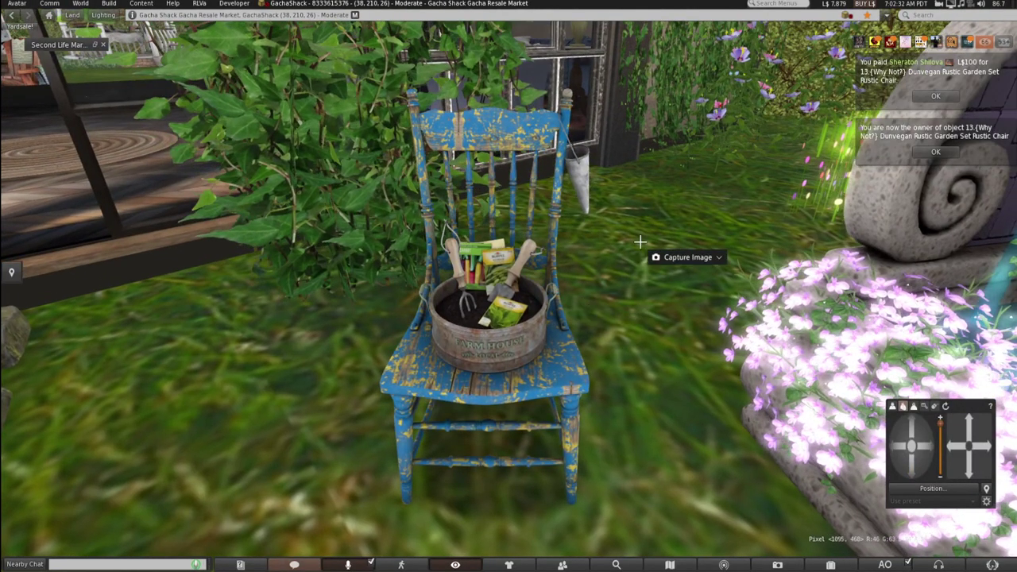
pyautogui.click(766, 519)
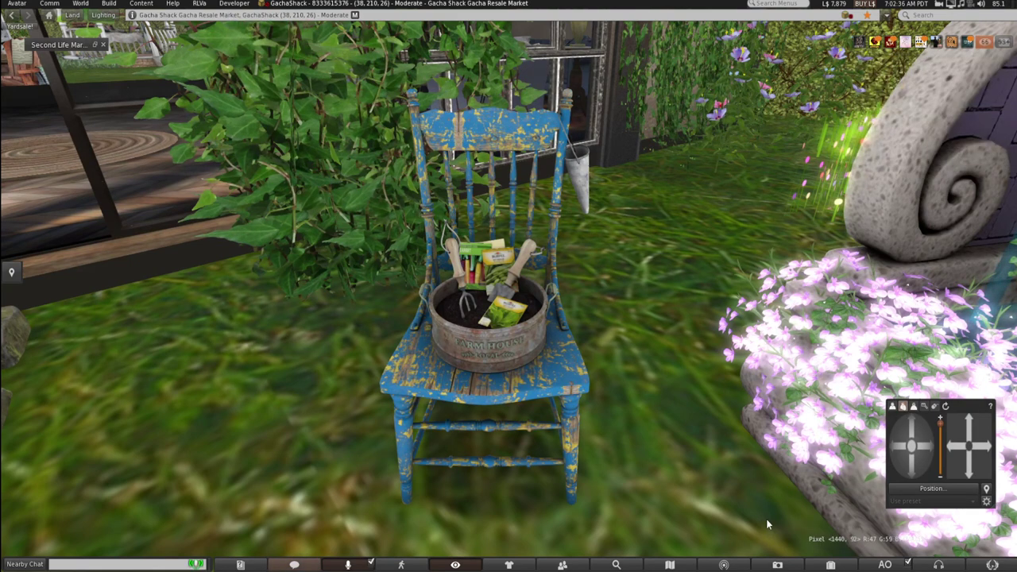
# Capture a close-up screenshot of the Farm House planter on the chair, then return to a full view of the chair.
pyautogui.moveTo(497, 255); pyautogui.dragTo(498, 214)
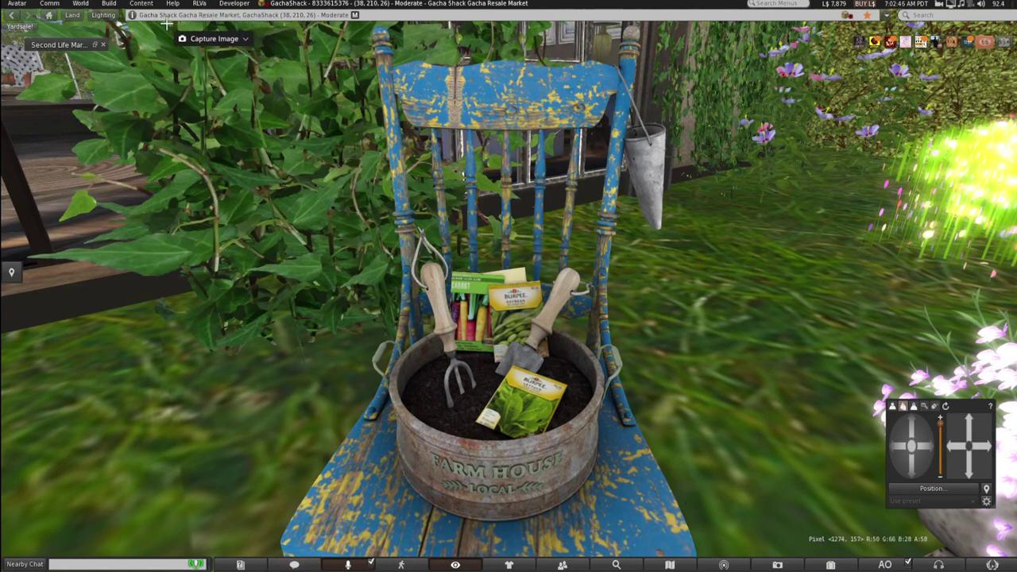
pyautogui.moveTo(824, 522); pyautogui.dragTo(825, 555)
pyautogui.moveTo(637, 363); pyautogui.dragTo(635, 413)
pyautogui.moveTo(515, 291); pyautogui.dragTo(515, 312)
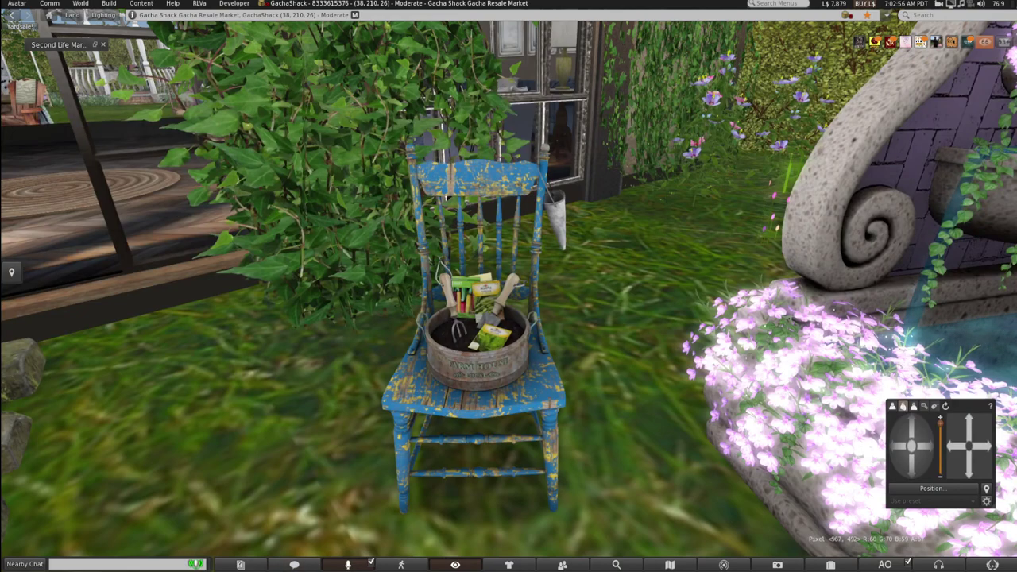
# Inspect the chair from the side and from the front, then review its general object properties.
pyautogui.click(911, 472)
pyautogui.moveTo(489, 323); pyautogui.dragTo(640, 356)
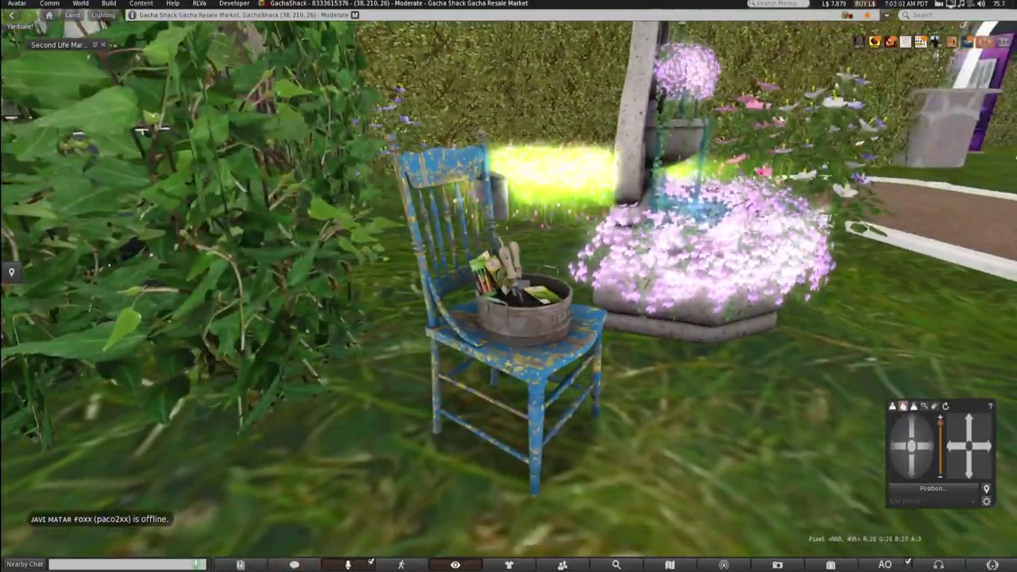
pyautogui.moveTo(509, 310); pyautogui.dragTo(405, 310)
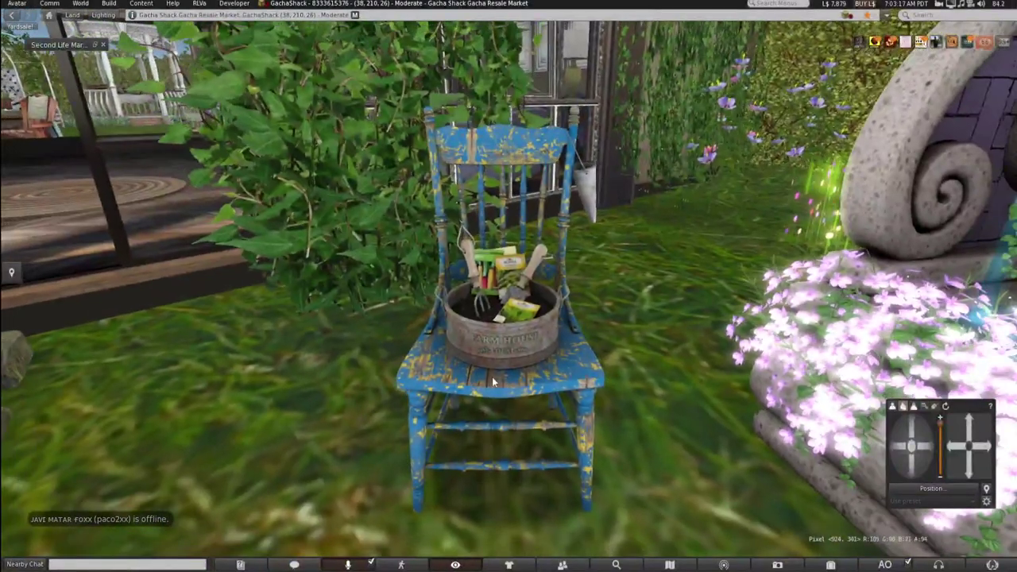
pyautogui.rightClick(490, 377)
pyautogui.click(513, 395)
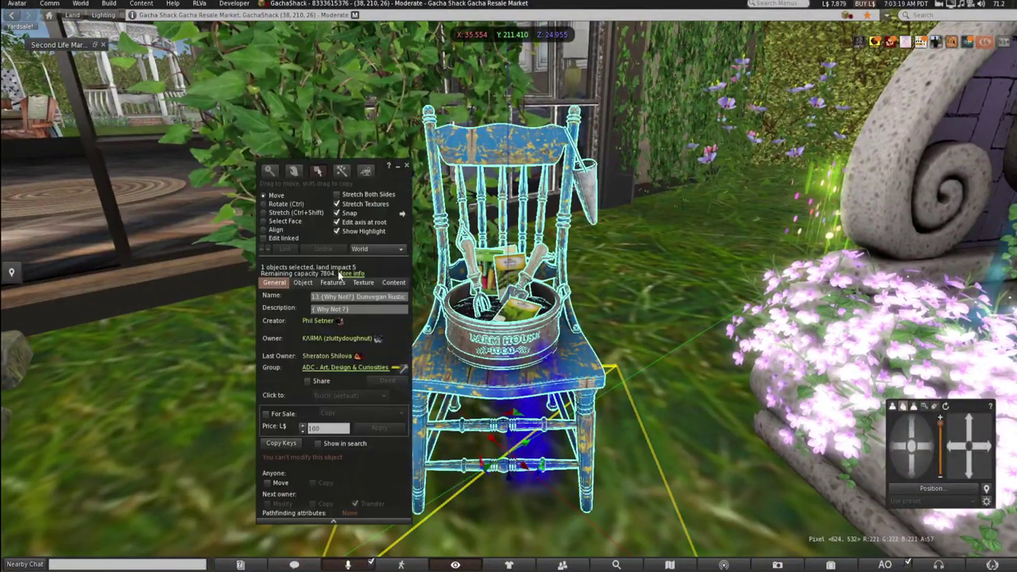
pyautogui.click(407, 165)
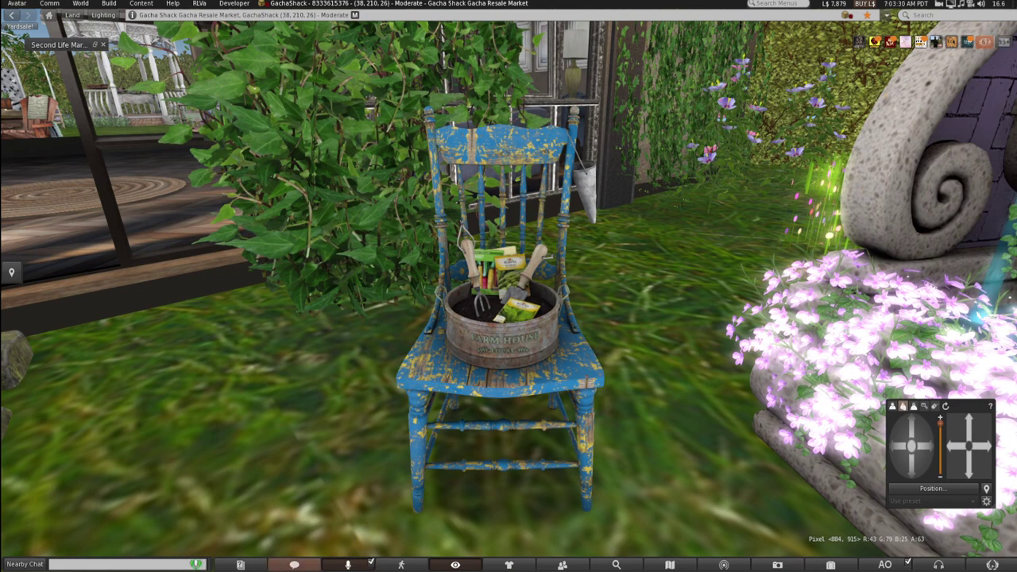
# Take the chair into the inventory and move it from the recent items to the Marketplace Listings.
pyautogui.rightClick(506, 303)
pyautogui.click(478, 306)
pyautogui.click(17, 3)
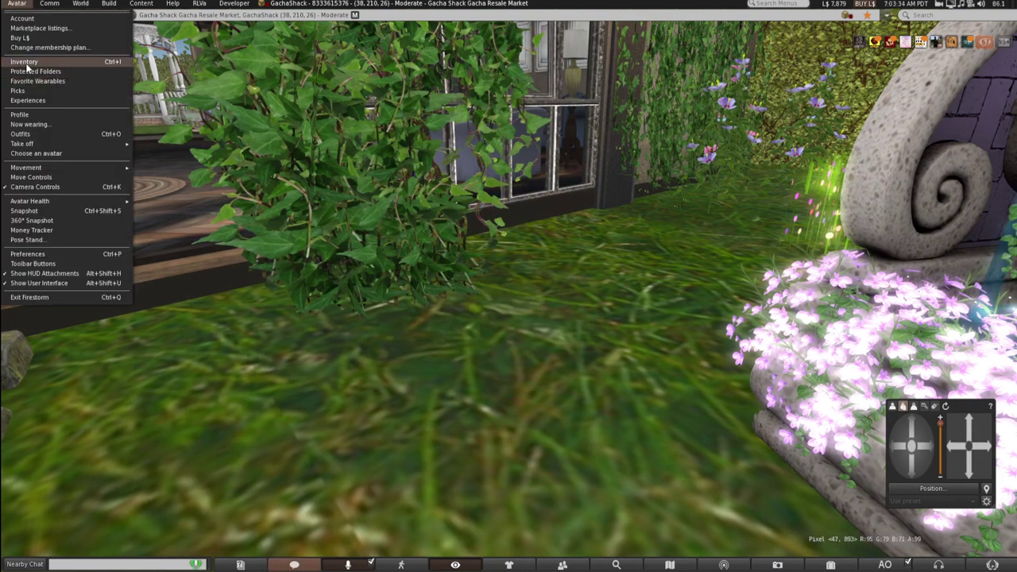
pyautogui.click(25, 62)
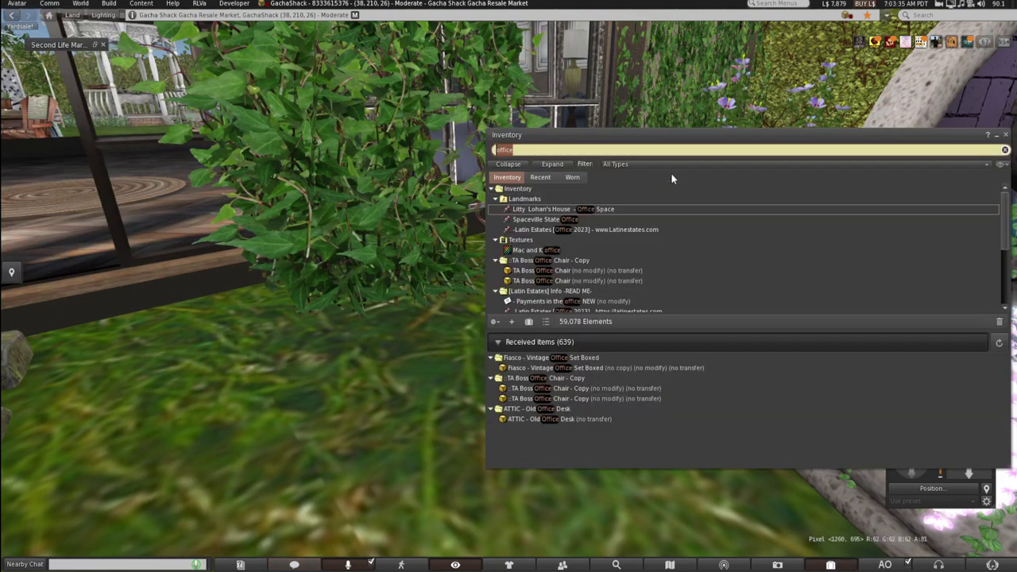
pyautogui.click(540, 178)
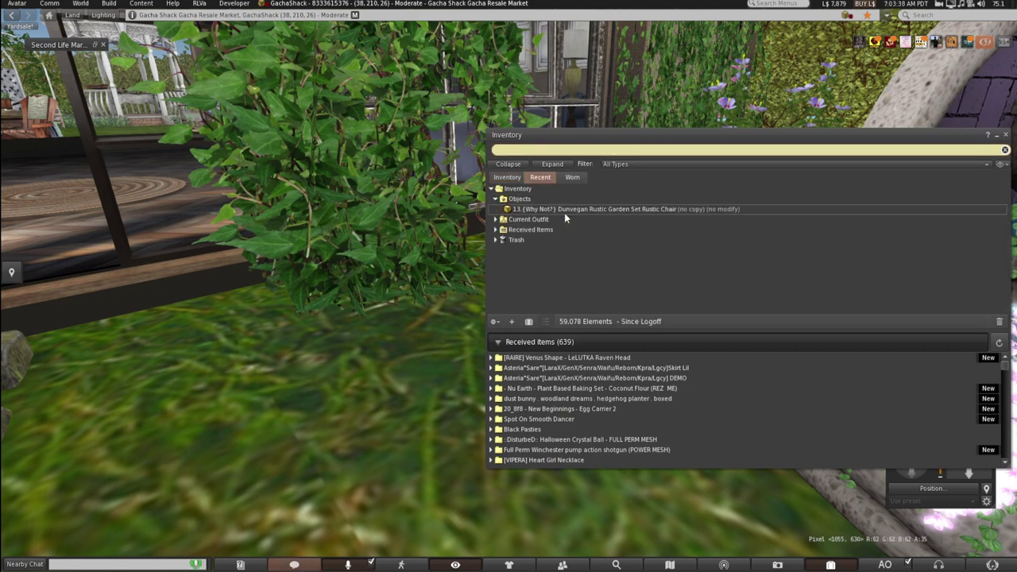
pyautogui.rightClick(584, 212)
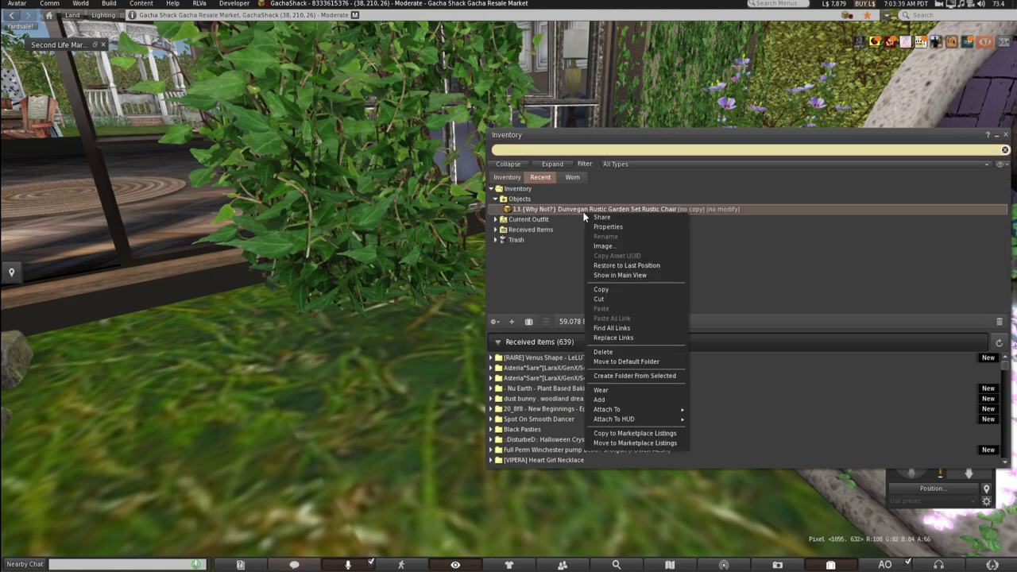
pyautogui.click(627, 443)
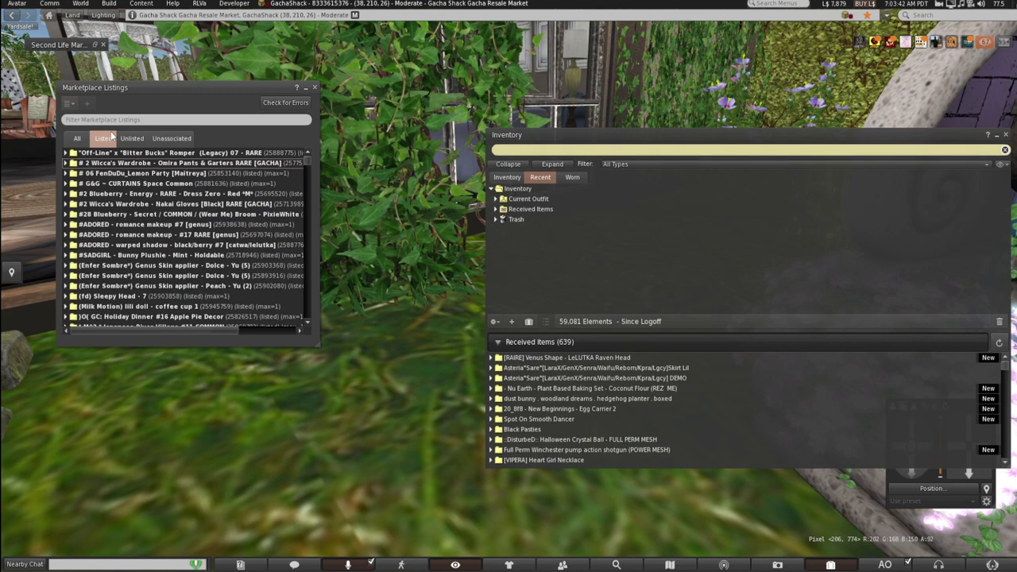
# Show the unassociated listings and examine the stock inside the Nutmeg Cup Stack, Elune Bunny Bodysuit and Sese & PA Old Clock folders.
pyautogui.click(172, 138)
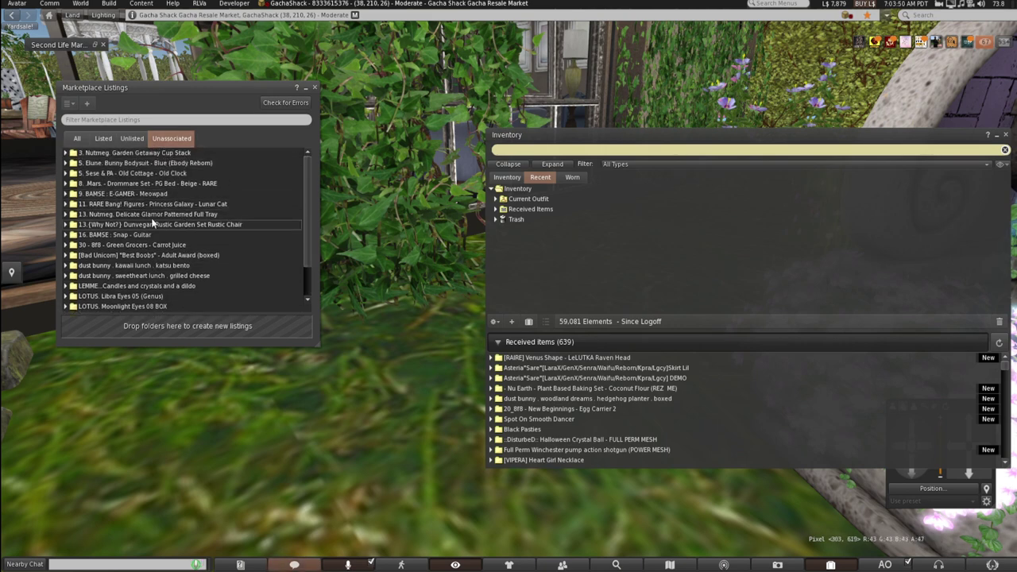
pyautogui.click(66, 154)
pyautogui.click(70, 164)
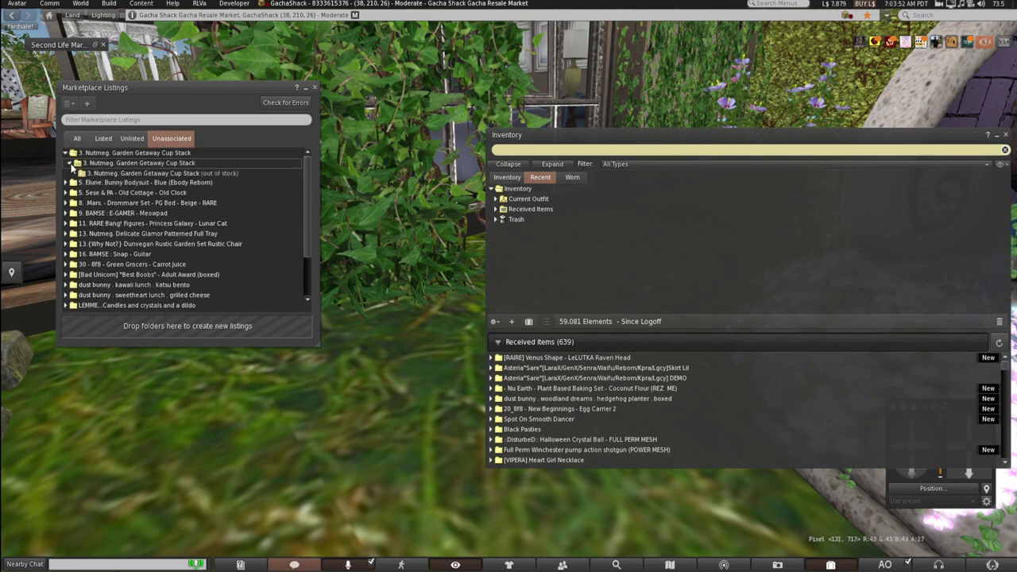
pyautogui.click(69, 163)
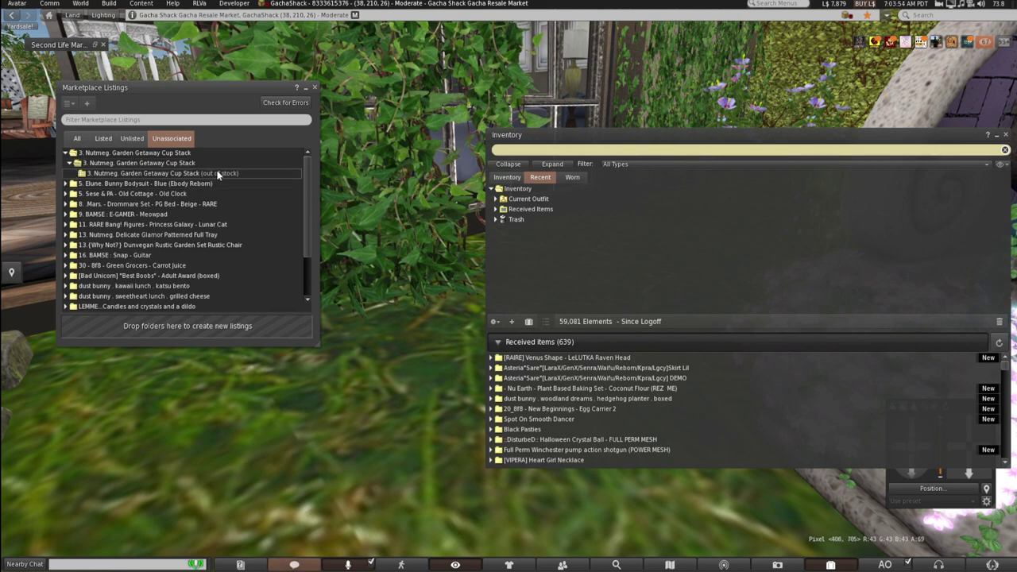
pyautogui.click(65, 184)
pyautogui.click(70, 195)
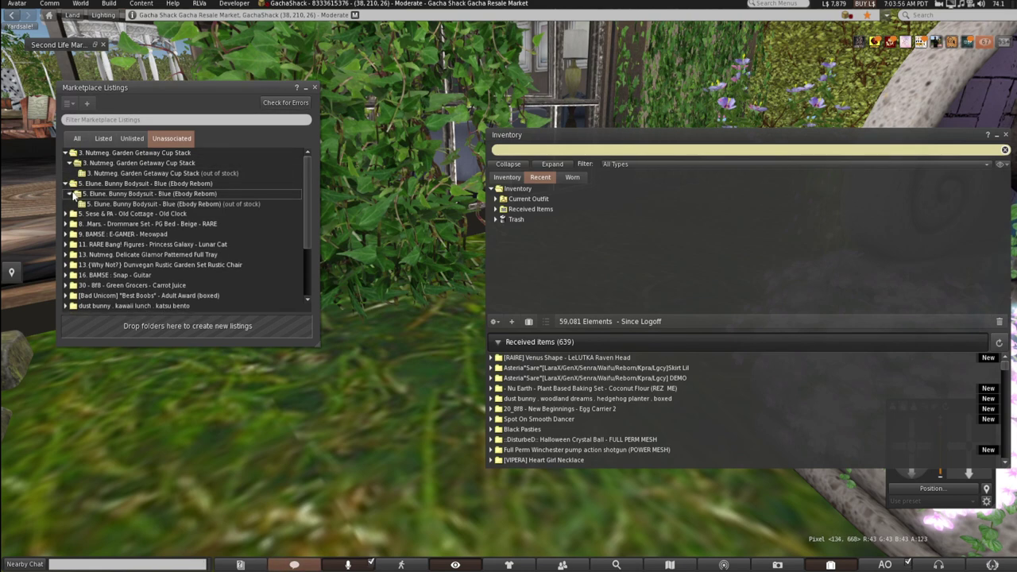
pyautogui.click(65, 214)
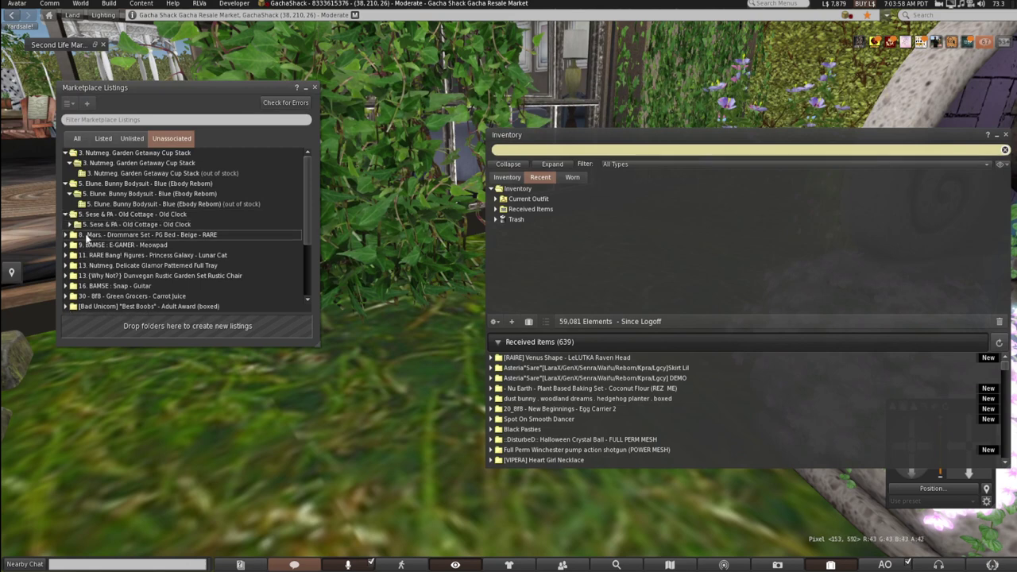
pyautogui.click(70, 224)
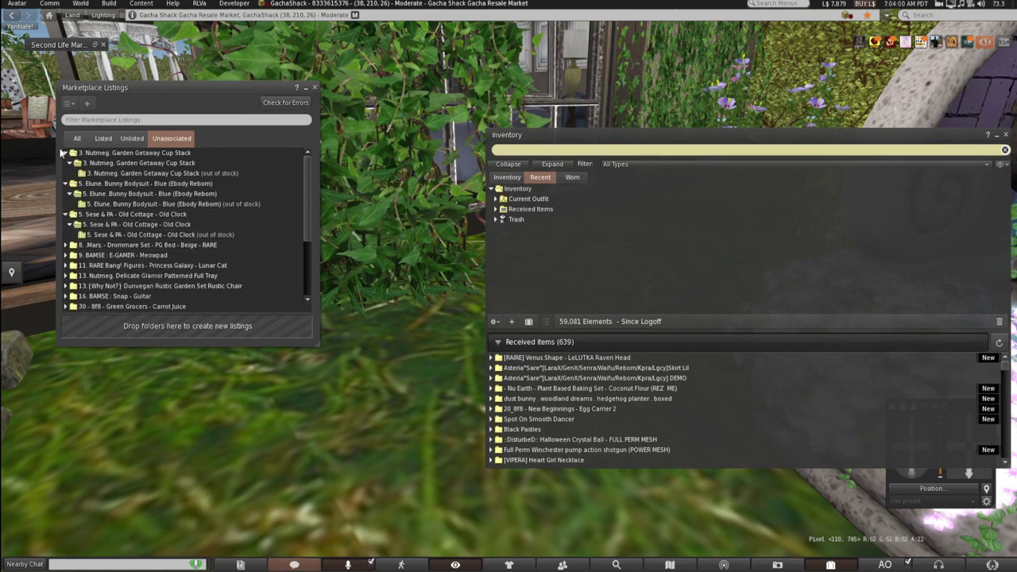
# Delete the 3. Nutmeg. Garden Getaway Cup Stack and 5. Elune. Bunny Bodysuit - Blue folders from the unassociated listings.
pyautogui.click(130, 235)
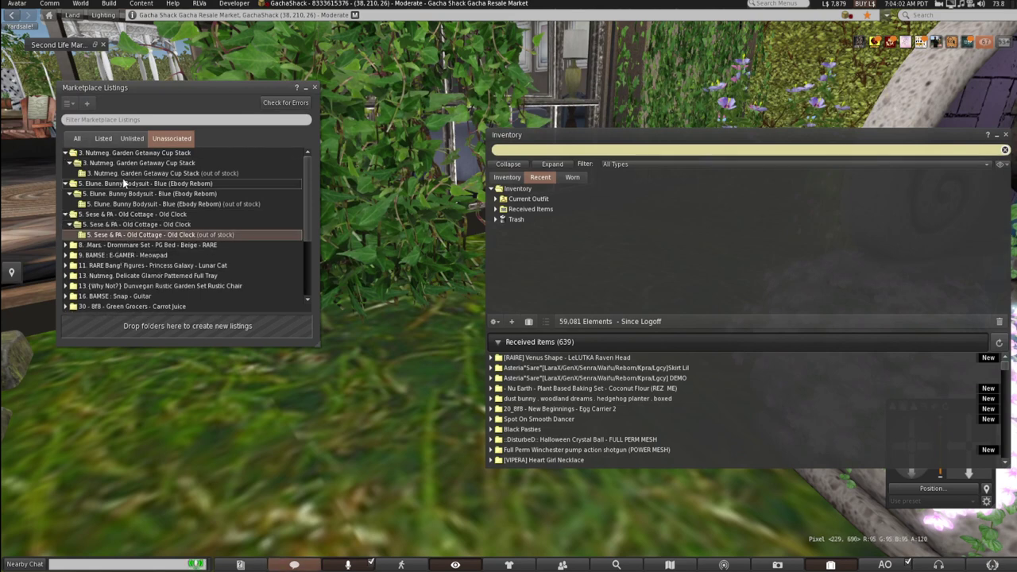
pyautogui.keyDown('shift'); pyautogui.click(125, 153); pyautogui.keyUp('shift')
pyautogui.rightClick(143, 174)
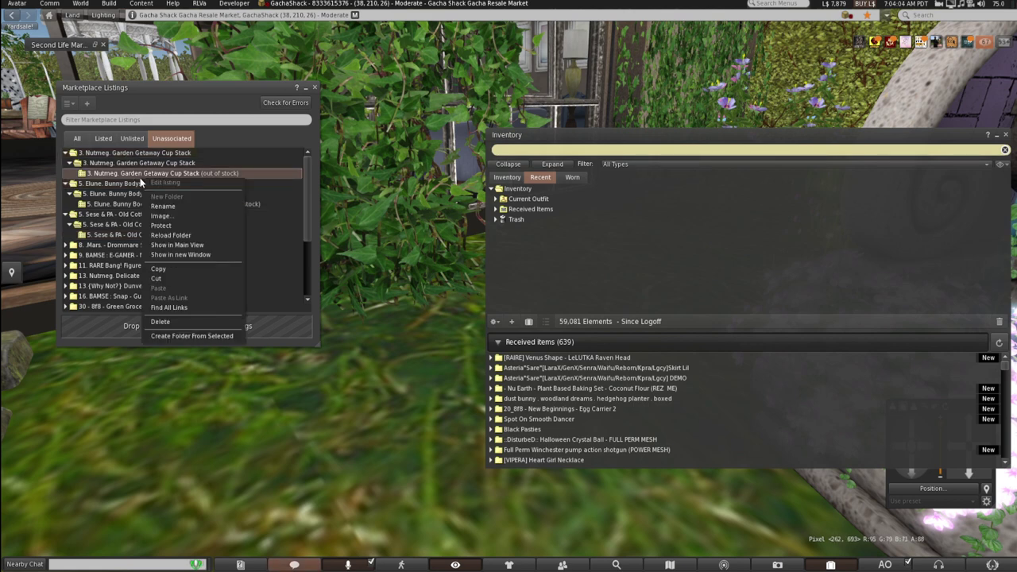
pyautogui.click(160, 321)
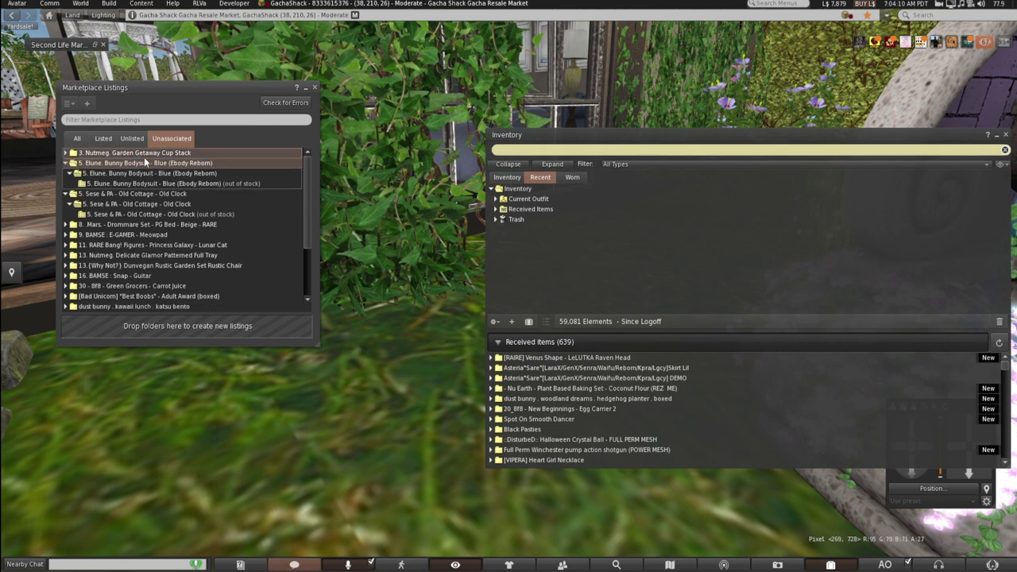
pyautogui.rightClick(145, 159)
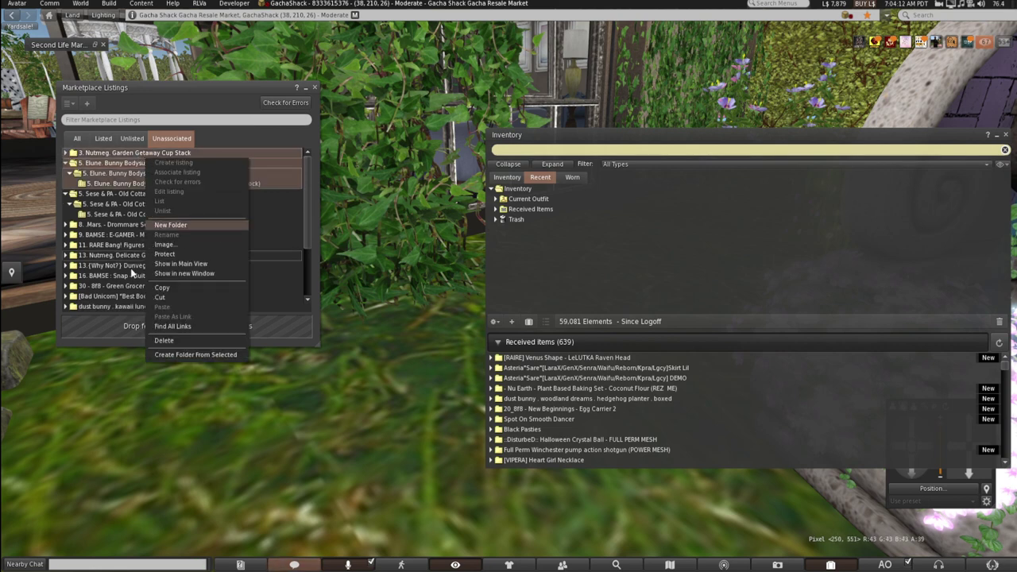
pyautogui.click(177, 337)
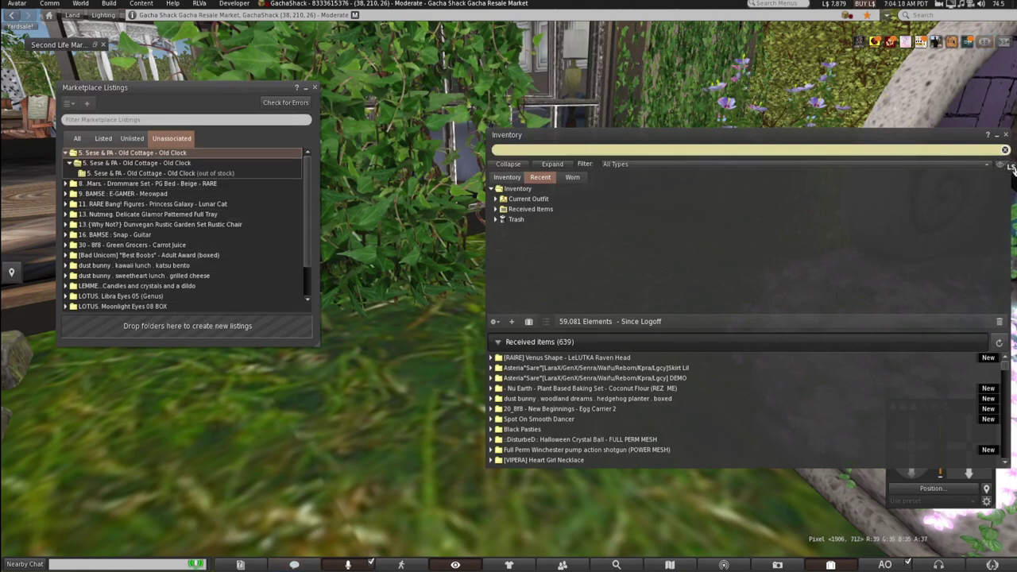
# Close the inventory, create a listing from the 13.{Why Not?} Dunvegan Rustic Garden Set Rustic Chair folder and close the Marketplace Listings.
pyautogui.click(1005, 135)
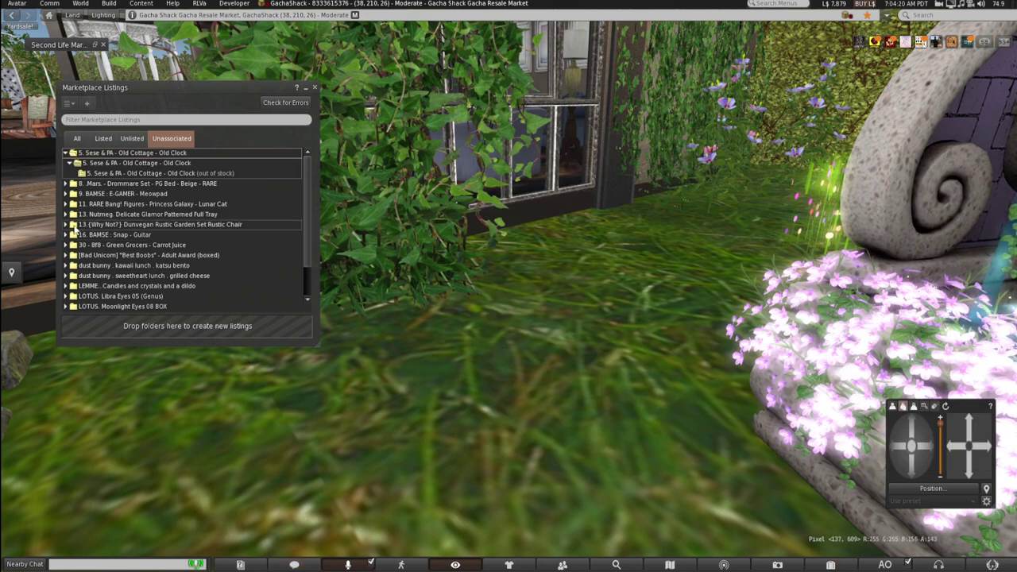
pyautogui.click(156, 227)
pyautogui.rightClick(156, 226)
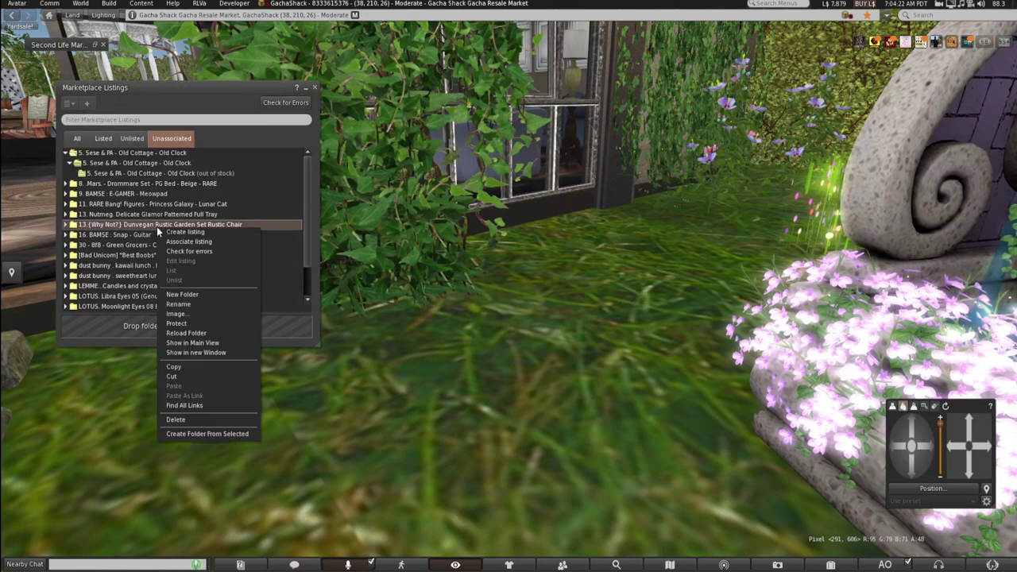
pyautogui.click(183, 232)
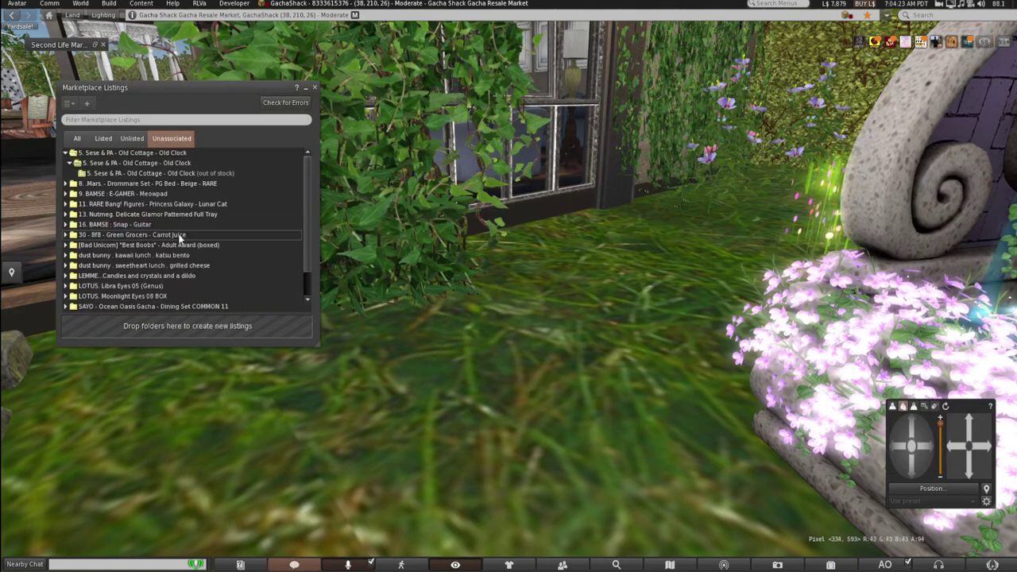
pyautogui.click(314, 87)
# Restore the Marketplace window and open the Rustic Chair listing for editing from the store's Manage listings page.
pyautogui.click(94, 50)
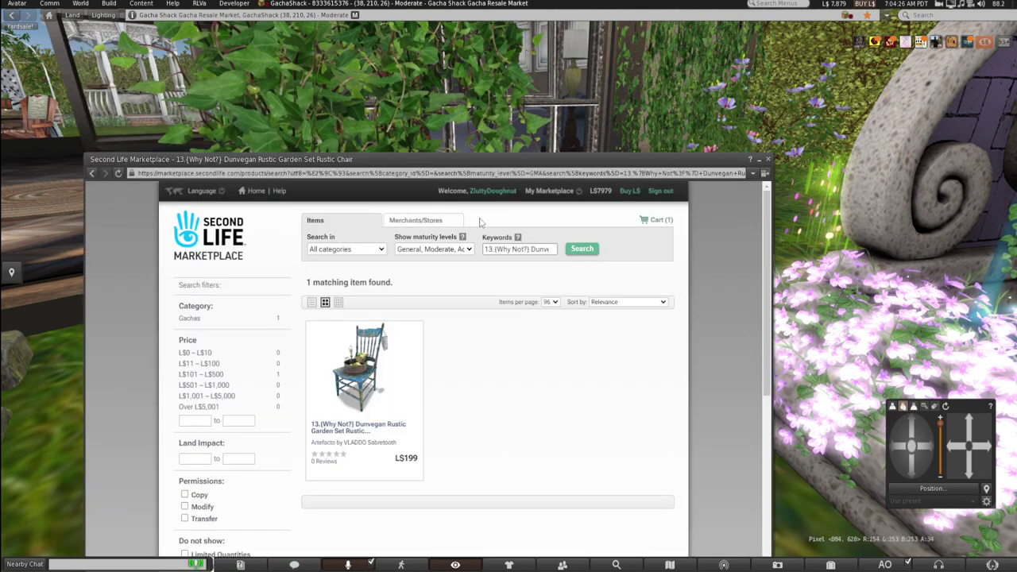
pyautogui.moveTo(529, 164); pyautogui.dragTo(538, 97)
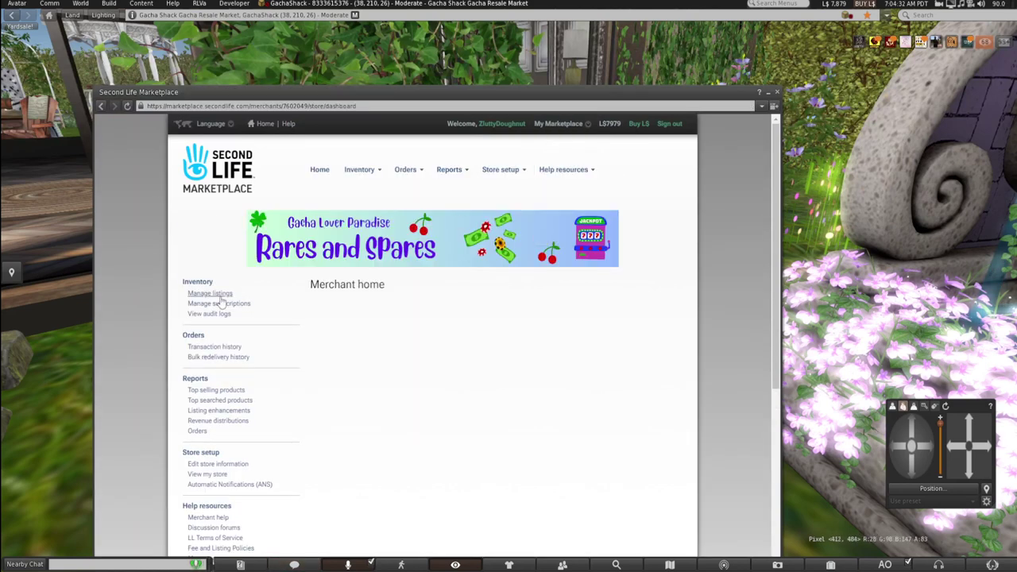
pyautogui.click(219, 294)
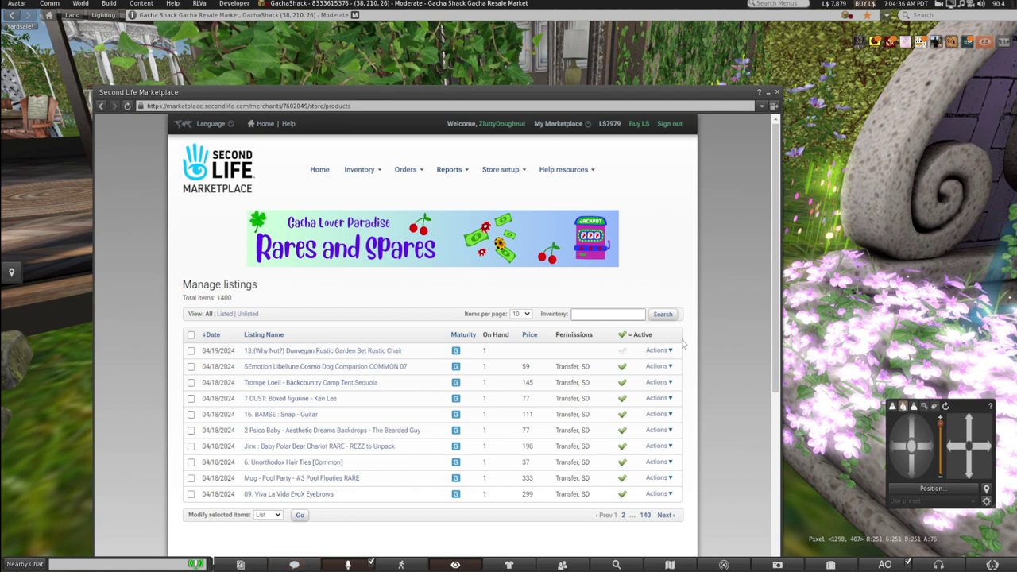
pyautogui.click(658, 350)
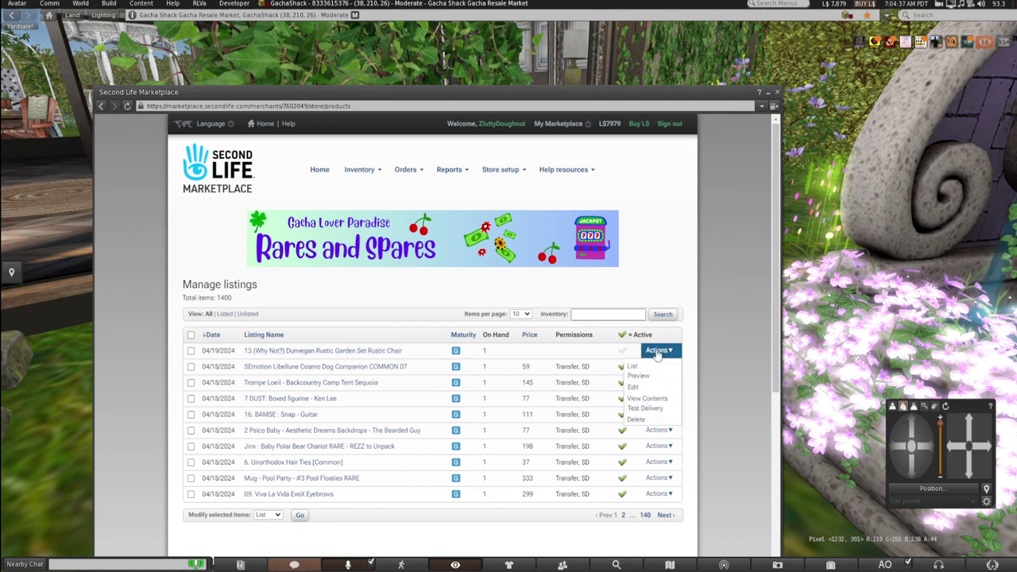
pyautogui.click(635, 388)
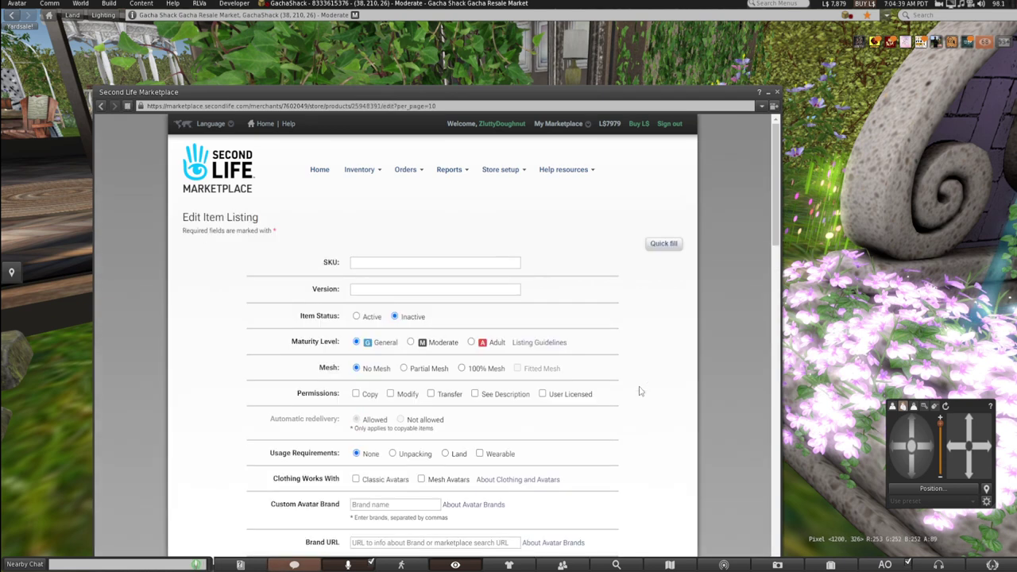
# Set the chair listing's item status to Active and enable the Transfer and See Description permissions.
pyautogui.click(357, 316)
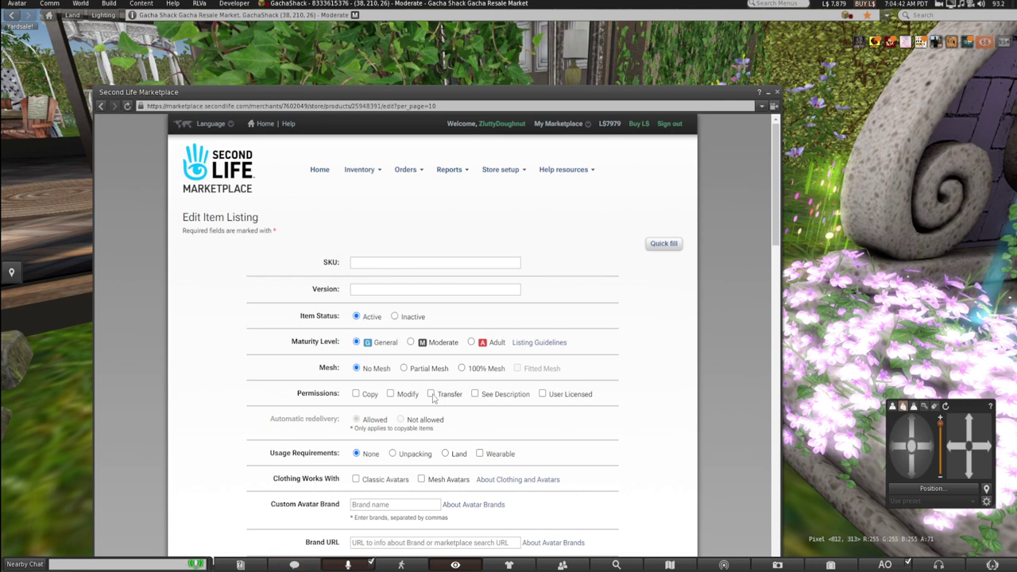
pyautogui.click(434, 397)
pyautogui.click(475, 395)
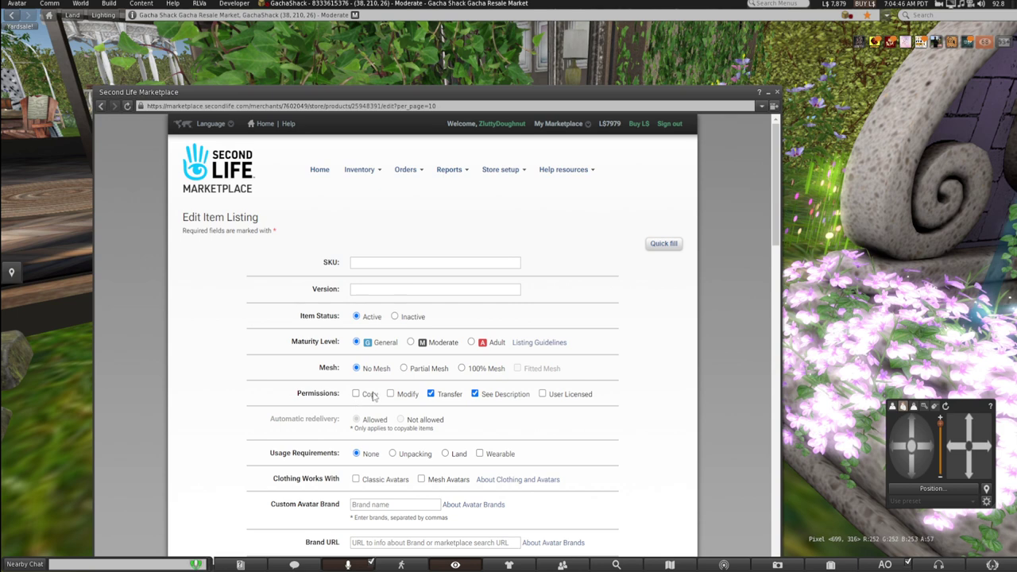
# Move the Marketplace window higher and copy the chair's item title into the extended description.
pyautogui.moveTo(458, 87); pyautogui.dragTo(472, 27)
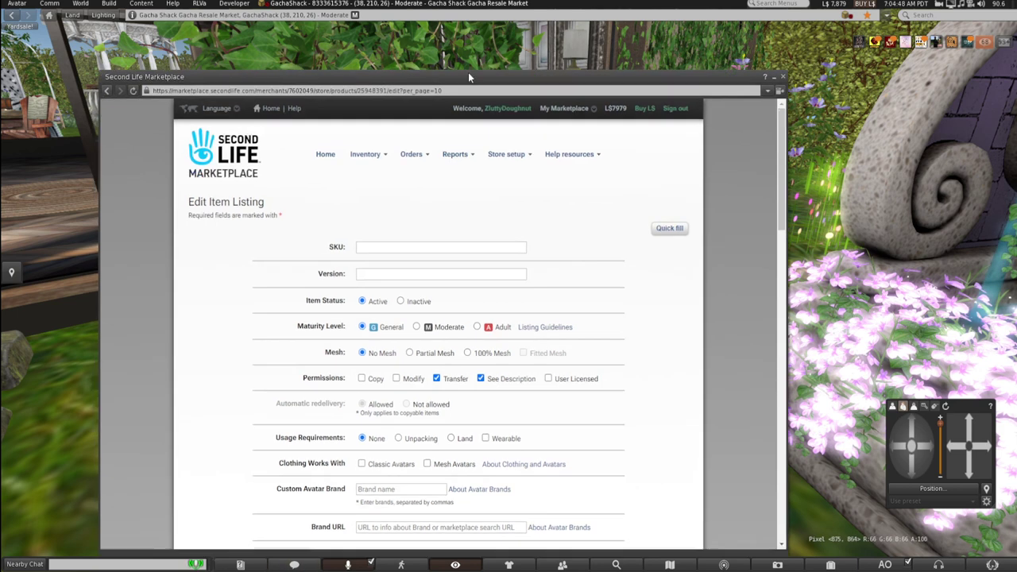
pyautogui.scroll(-5, 613, 307)
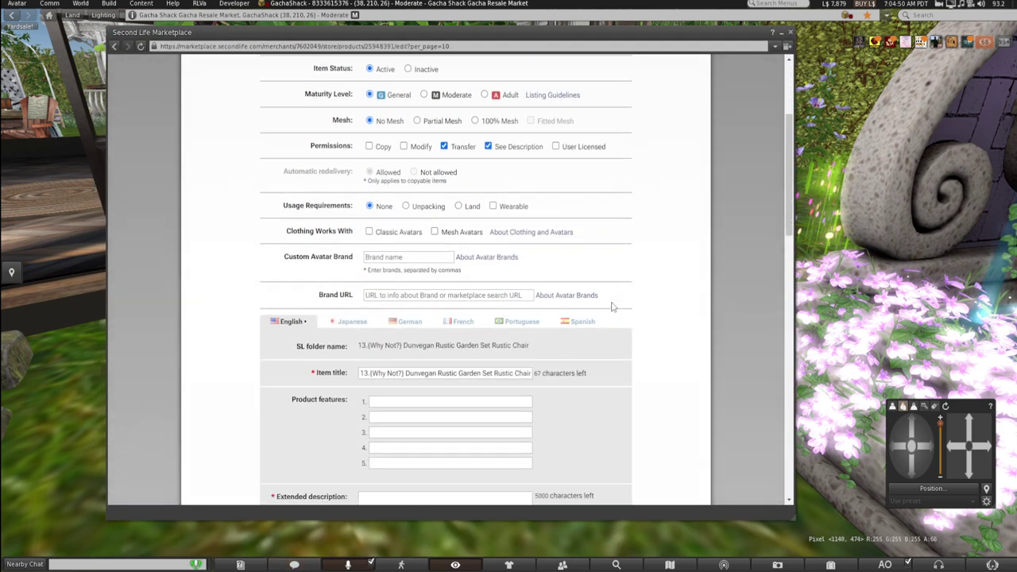
pyautogui.moveTo(362, 336); pyautogui.dragTo(569, 354)
pyautogui.rightClick(507, 345)
pyautogui.click(518, 347)
pyautogui.scroll(-1, 483, 348)
pyautogui.scroll(-1, 483, 347)
pyautogui.rightClick(407, 350)
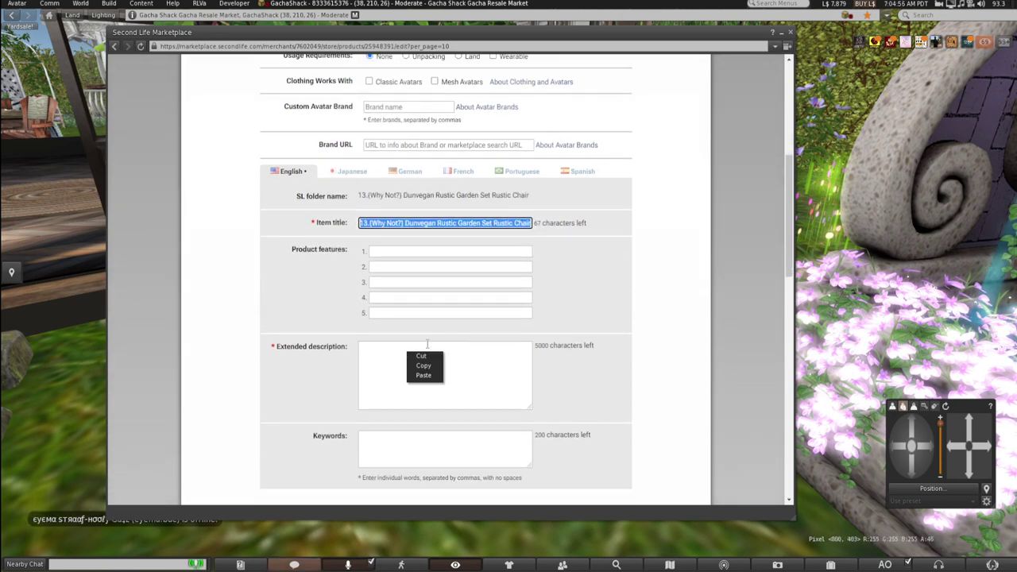
pyautogui.click(421, 379)
pyautogui.rightClick(410, 352)
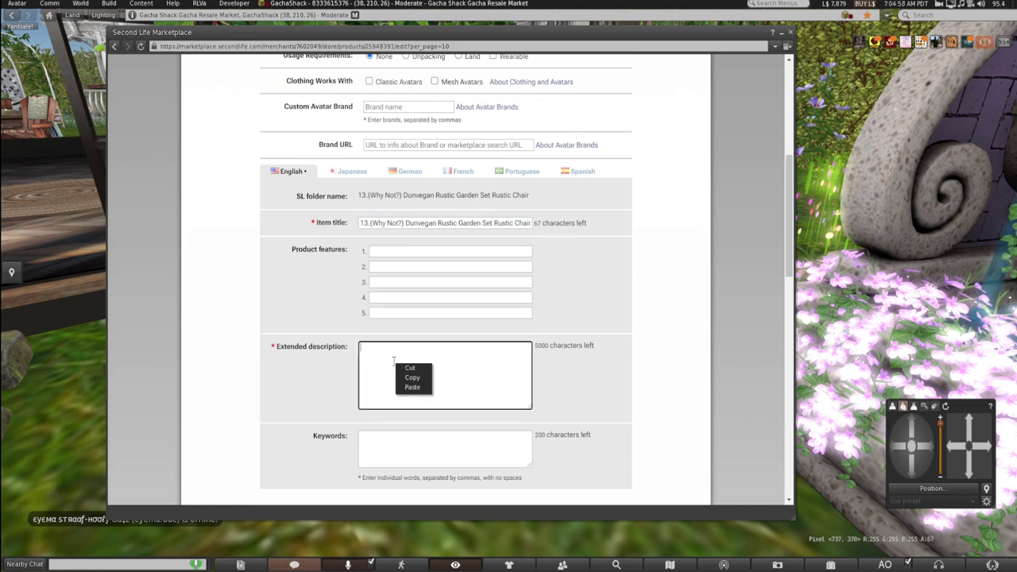
pyautogui.click(409, 388)
# Paste the item title into the extended description, trim it to a single copy, and paste the title into the keywords.
pyautogui.scroll(-1, 416, 398)
pyautogui.rightClick(387, 400)
pyautogui.click(413, 432)
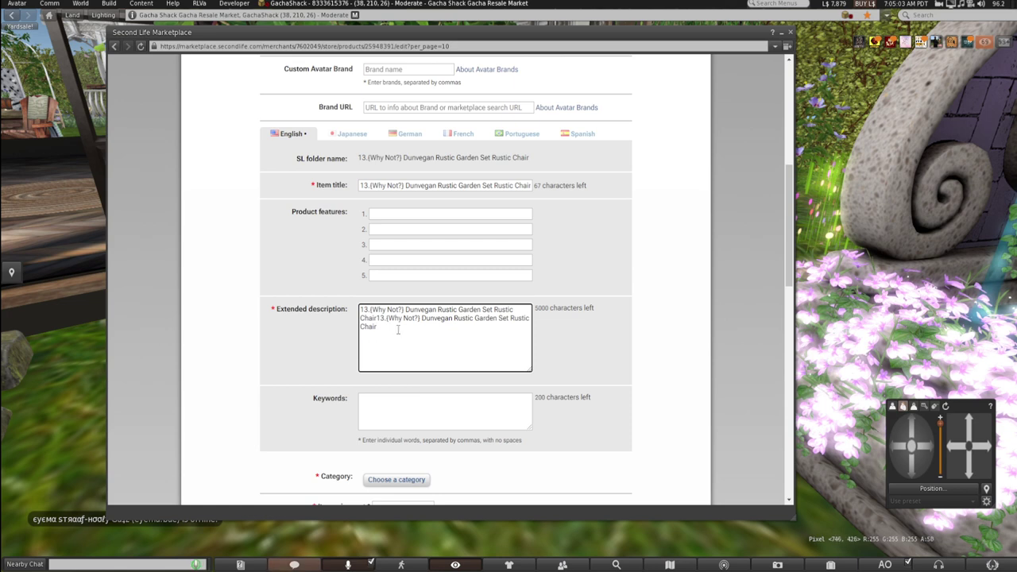
pyautogui.moveTo(366, 326); pyautogui.dragTo(384, 322)
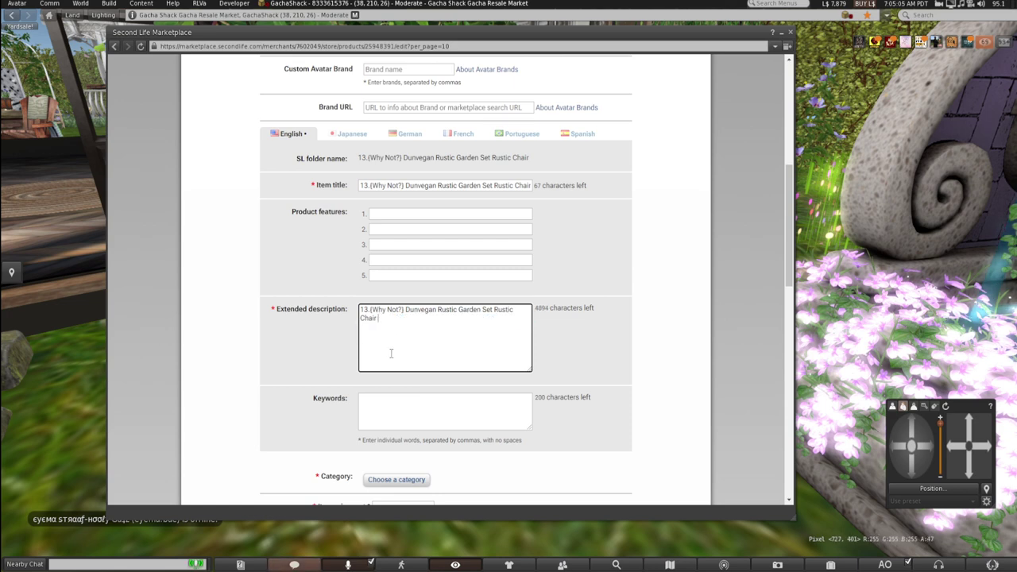
pyautogui.rightClick(388, 401)
pyautogui.click(405, 433)
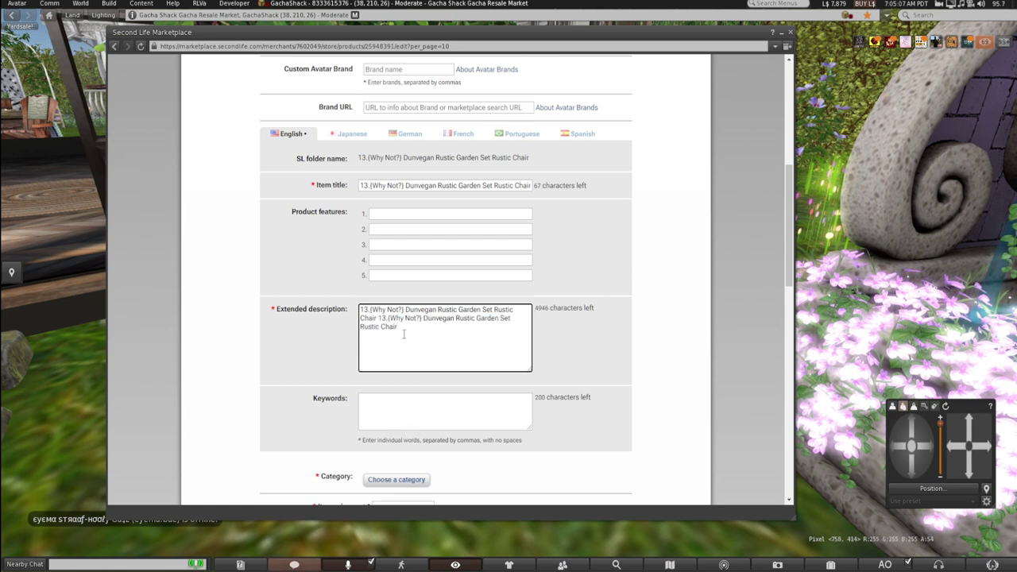
pyautogui.moveTo(385, 319); pyautogui.dragTo(381, 319)
pyautogui.press('BackSpace')
pyautogui.click(389, 405)
pyautogui.hotkey('ctrl', 'v')
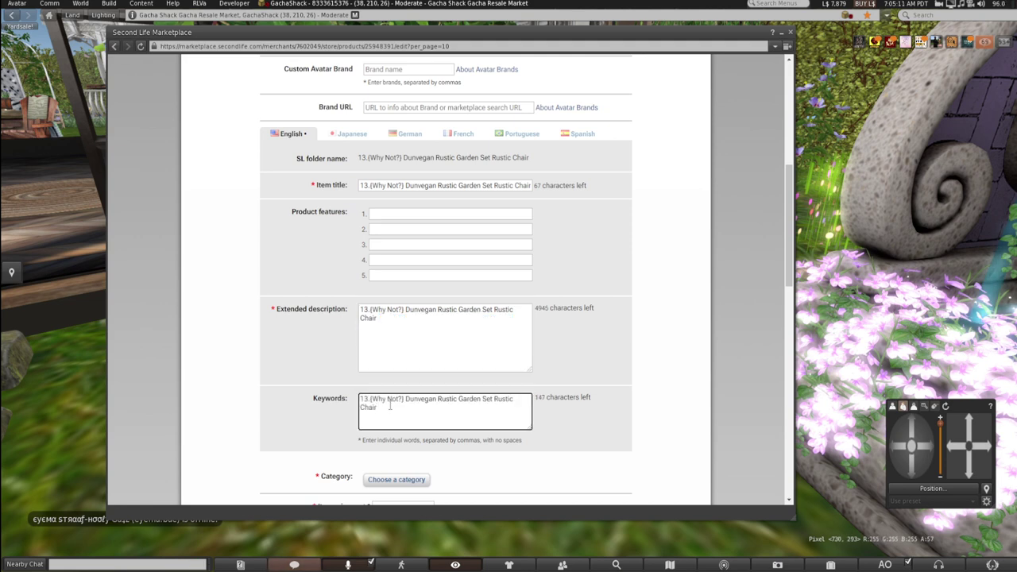
# Search the listing categories for "gacha" and assign the Gachas category to the chair.
pyautogui.scroll(-3, 390, 405)
pyautogui.click(401, 386)
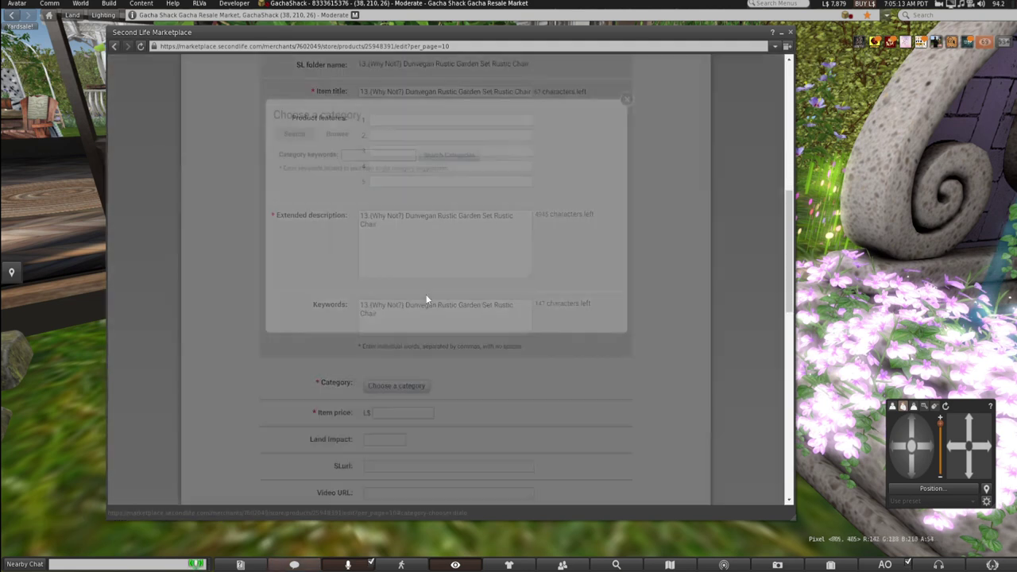
pyautogui.click(381, 157)
pyautogui.write('gacha')
pyautogui.click(449, 156)
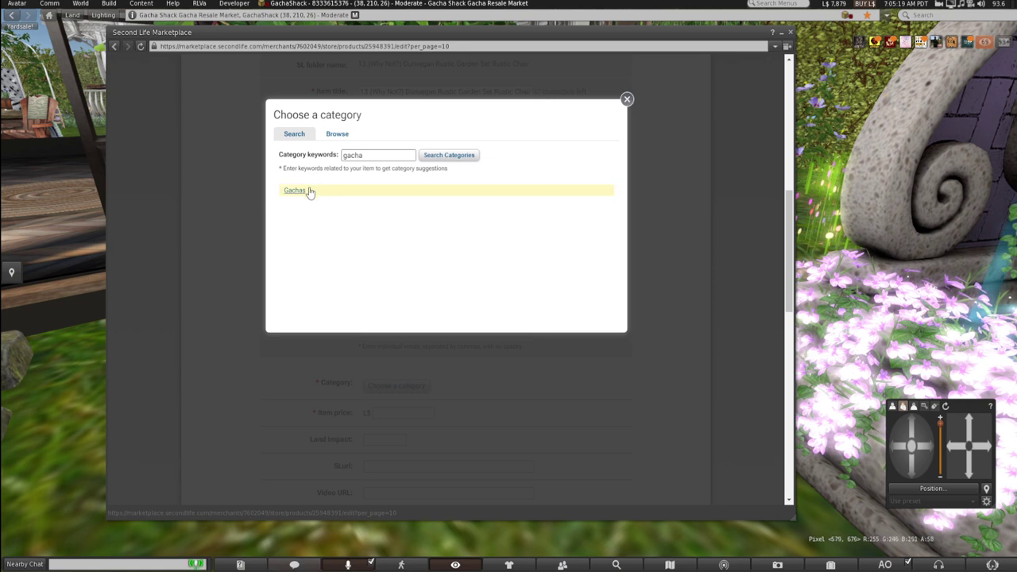
pyautogui.click(310, 192)
pyautogui.scroll(-1, 423, 326)
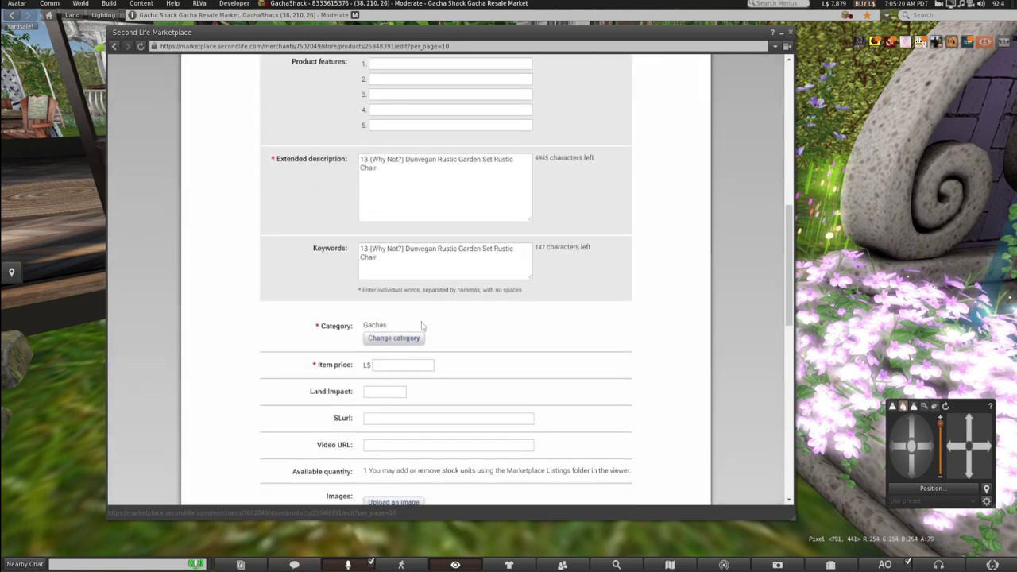
# Set the chair's item price to L$222.
pyautogui.click(410, 366)
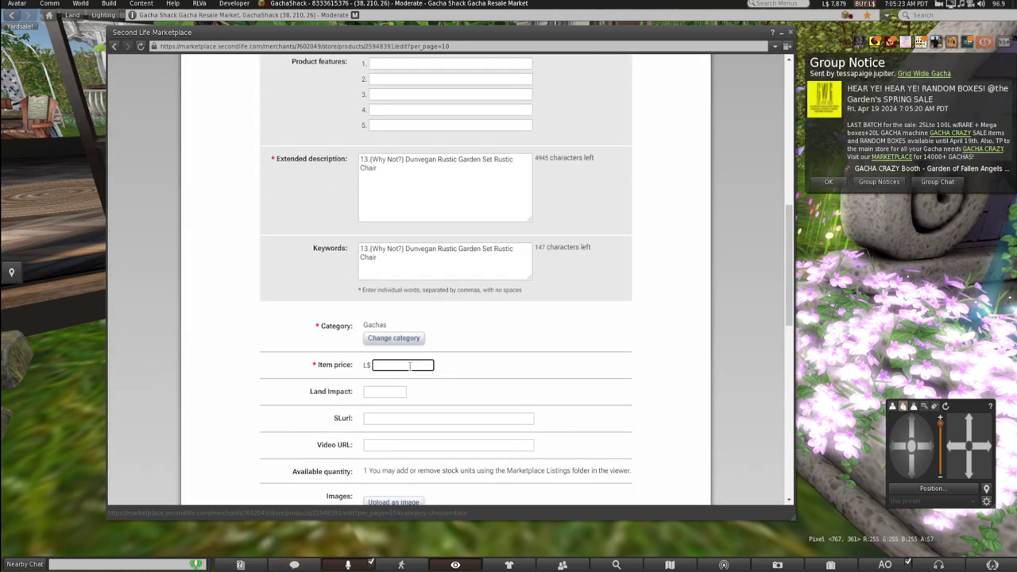
pyautogui.write('210')
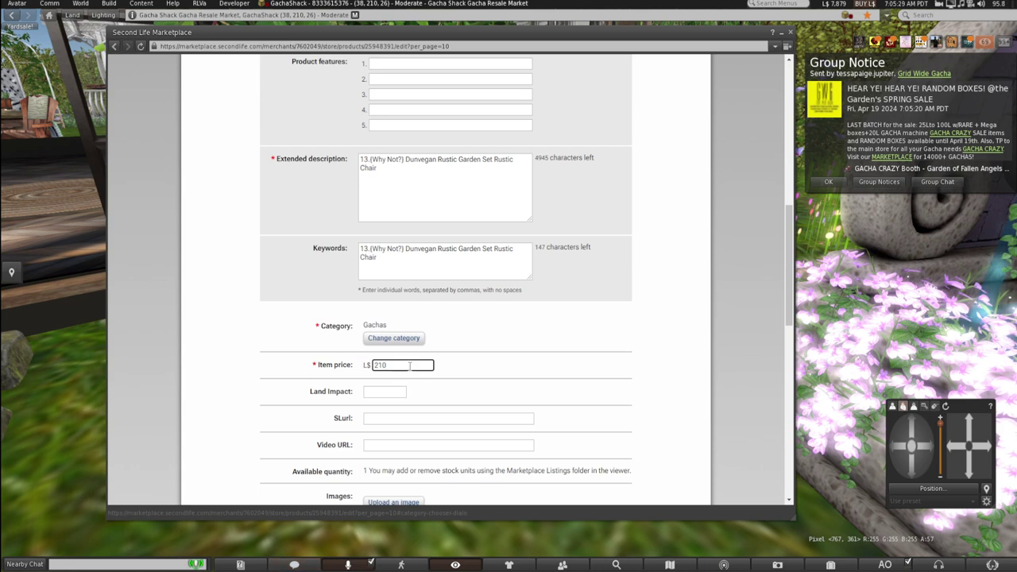
pyautogui.press('BackSpace')
pyautogui.press('BackSpace')
pyautogui.write('222')
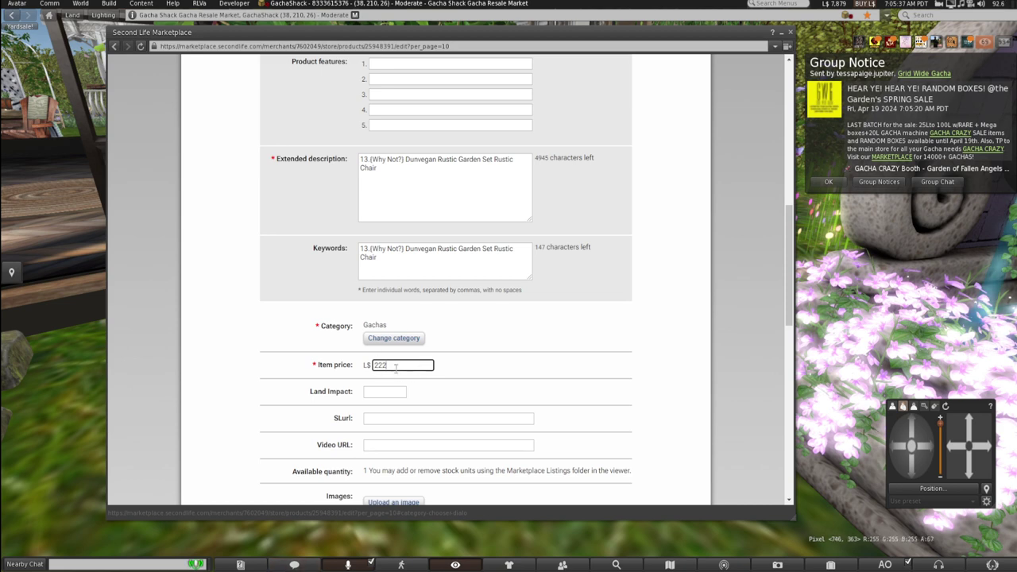
# Paste the copied gyazo.com link as the video URL and upload two chair photos as listing images.
pyautogui.scroll(-3, 429, 369)
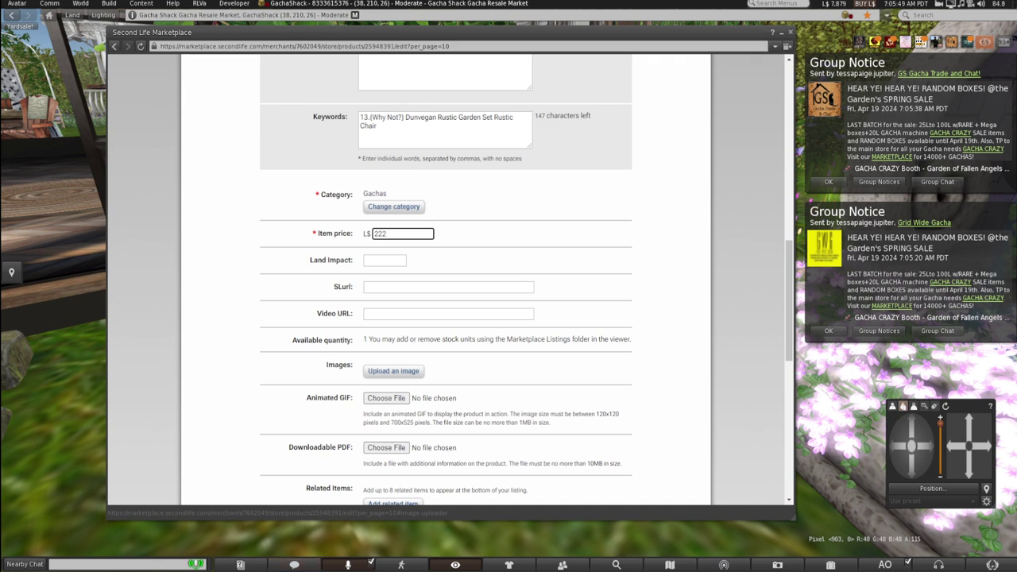
pyautogui.scroll(-2, 552, 236)
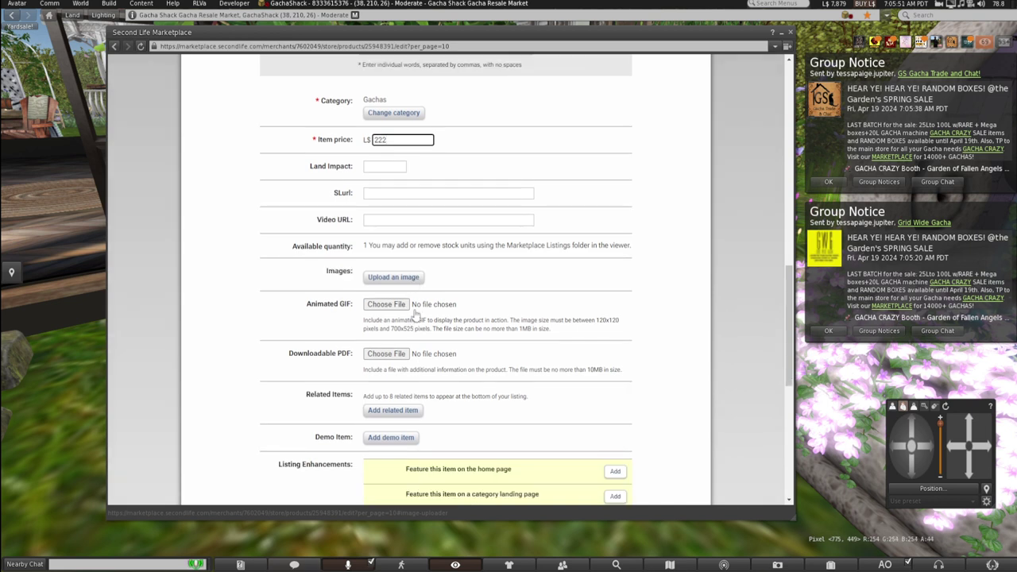
pyautogui.rightClick(388, 220)
pyautogui.click(375, 222)
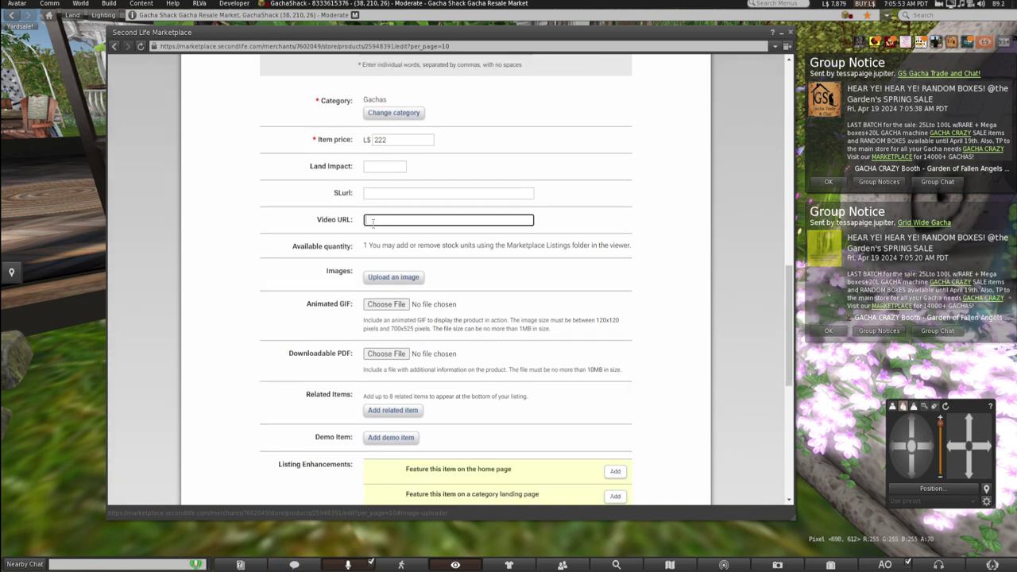
pyautogui.rightClick(373, 222)
pyautogui.click(393, 248)
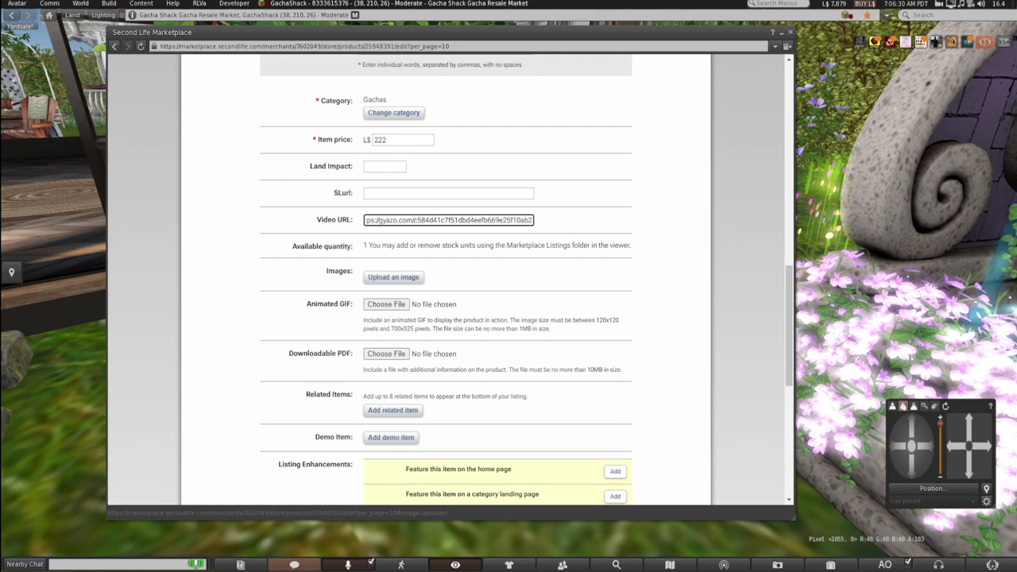
pyautogui.click(392, 282)
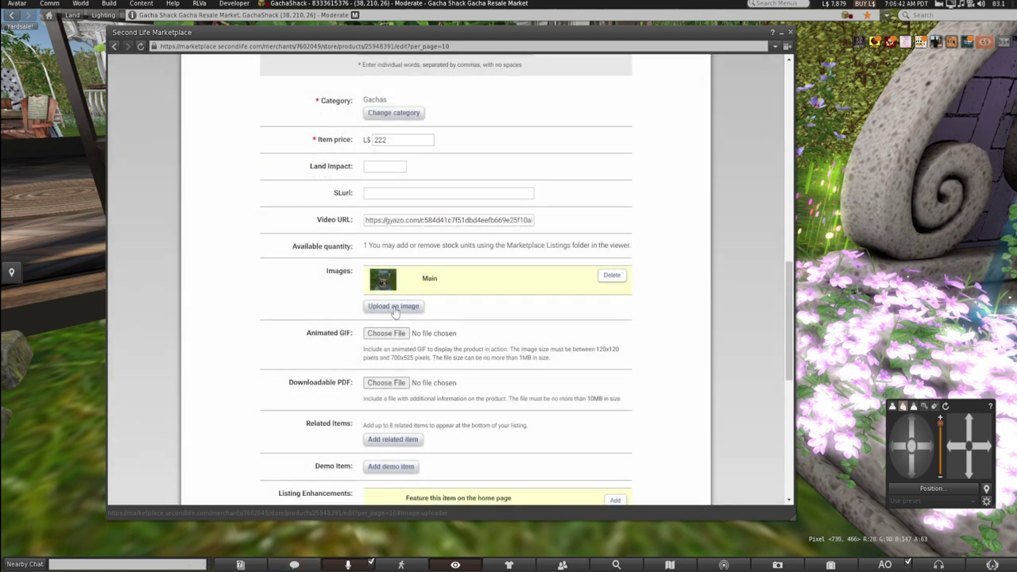
pyautogui.click(394, 309)
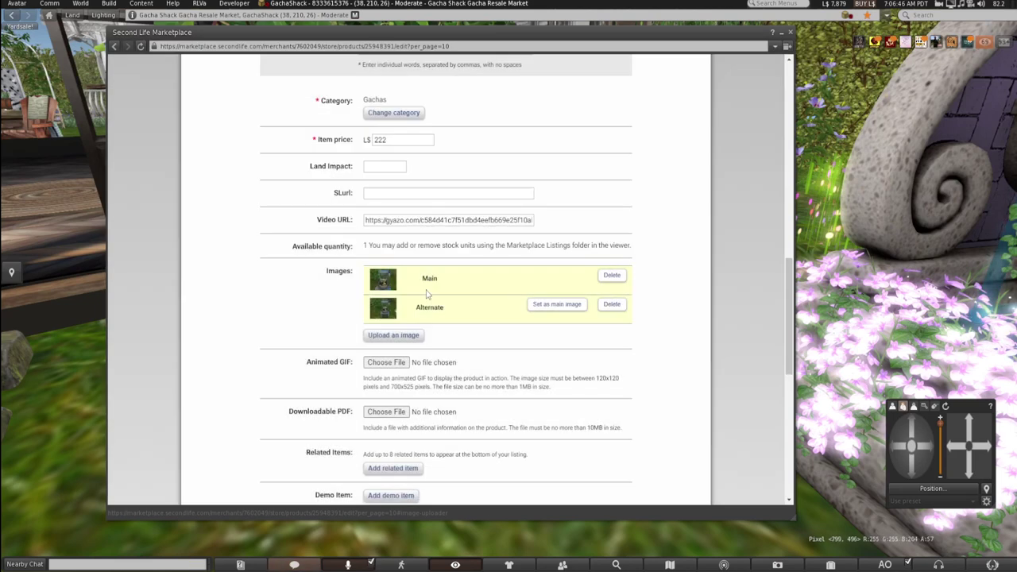
# Copy the full title text from the listing's keywords.
pyautogui.scroll(3, 475, 268)
pyautogui.scroll(2, 475, 269)
pyautogui.click(378, 198)
pyautogui.hotkey('ctrl', 'a')
pyautogui.rightClick(378, 197)
pyautogui.click(391, 208)
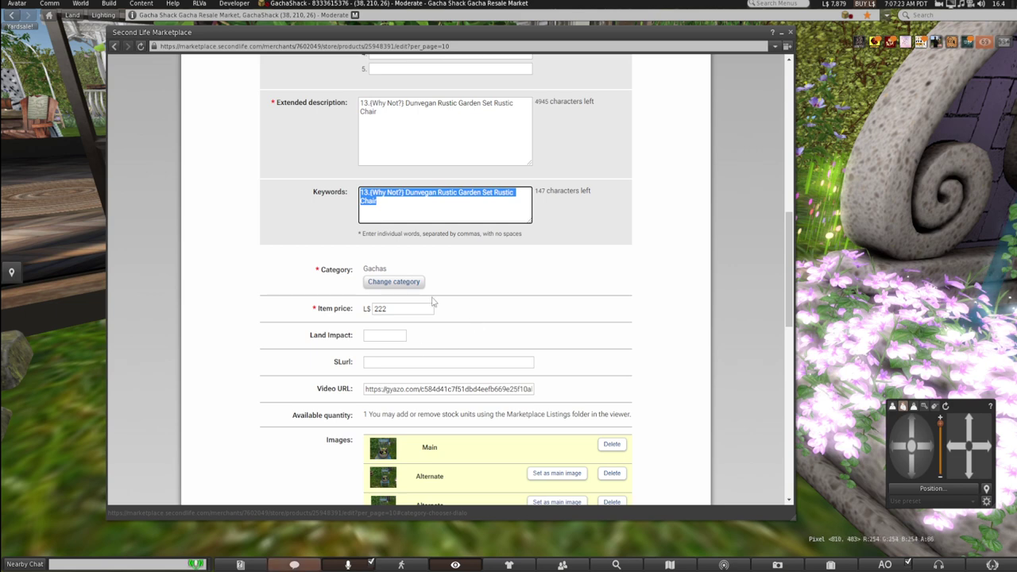
# Upload further alternate images to the listing and set the first alternate as the main image.
pyautogui.scroll(-1, 414, 357)
pyautogui.click(395, 439)
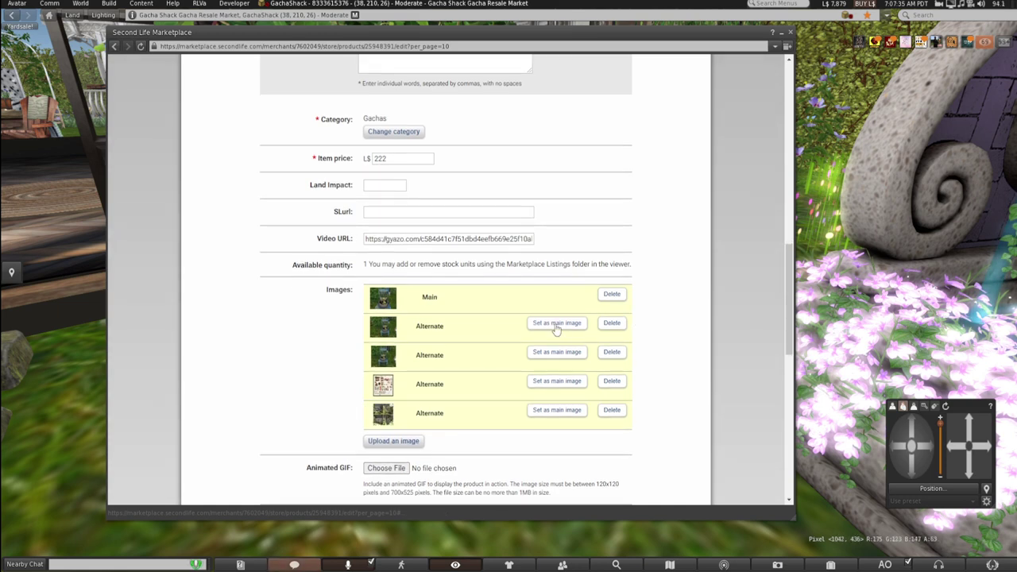
pyautogui.click(557, 325)
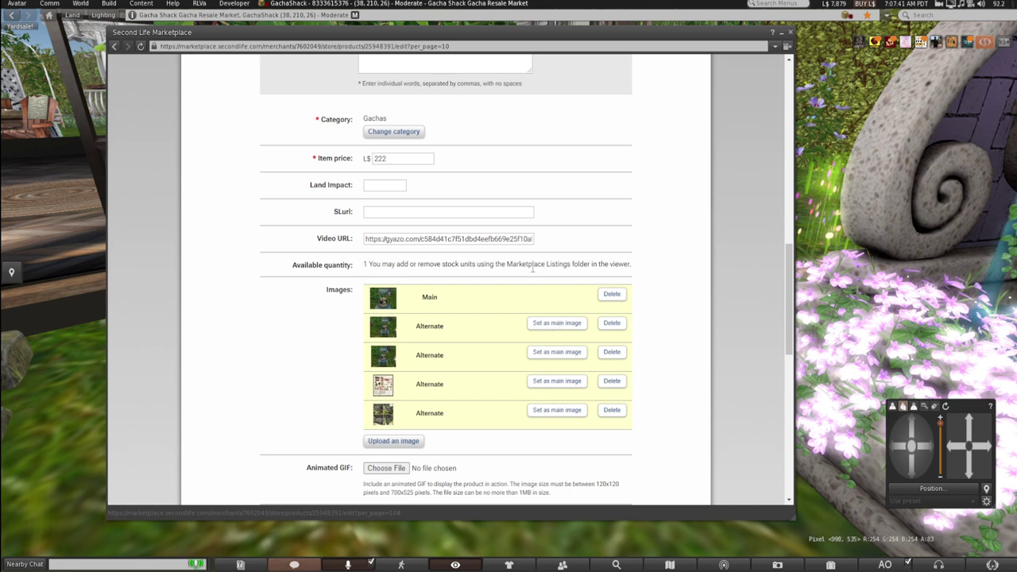
# Append ", Gardening Landscape, Gardening Tools, " to the chair listing's keywords.
pyautogui.scroll(3, 511, 272)
pyautogui.scroll(1, 511, 272)
pyautogui.click(396, 223)
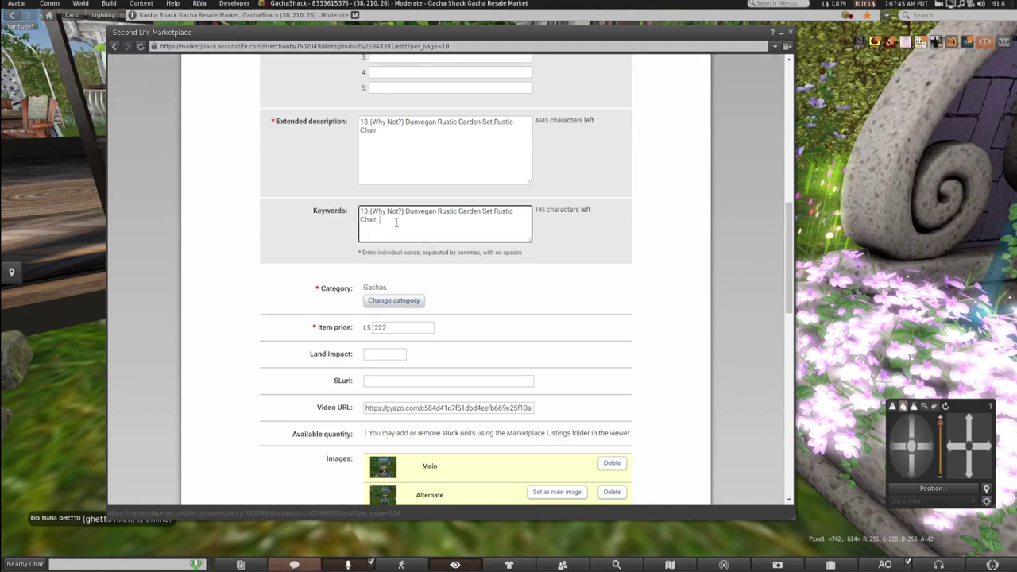
pyautogui.write(', Gard')
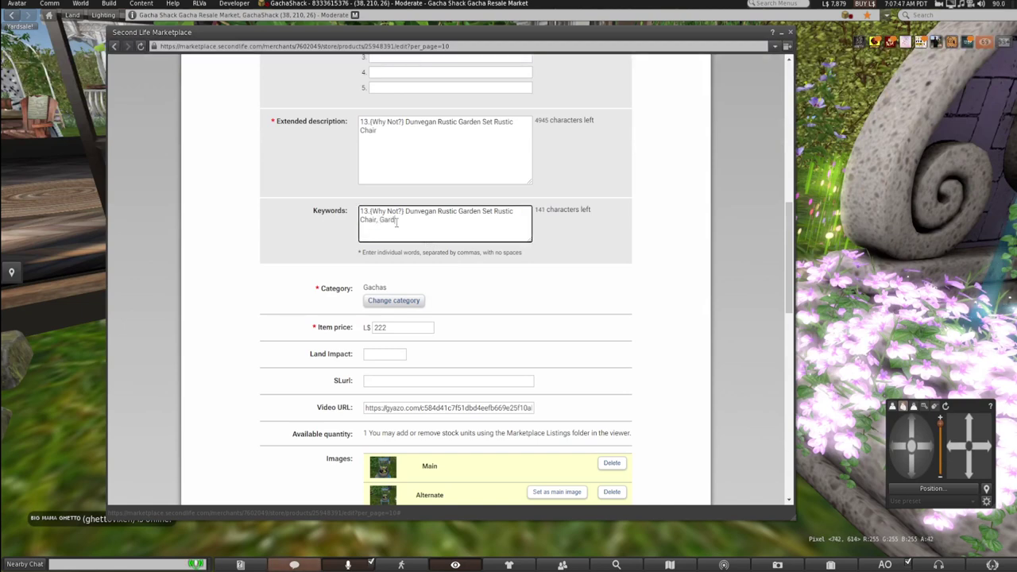
pyautogui.write('ening Landas')
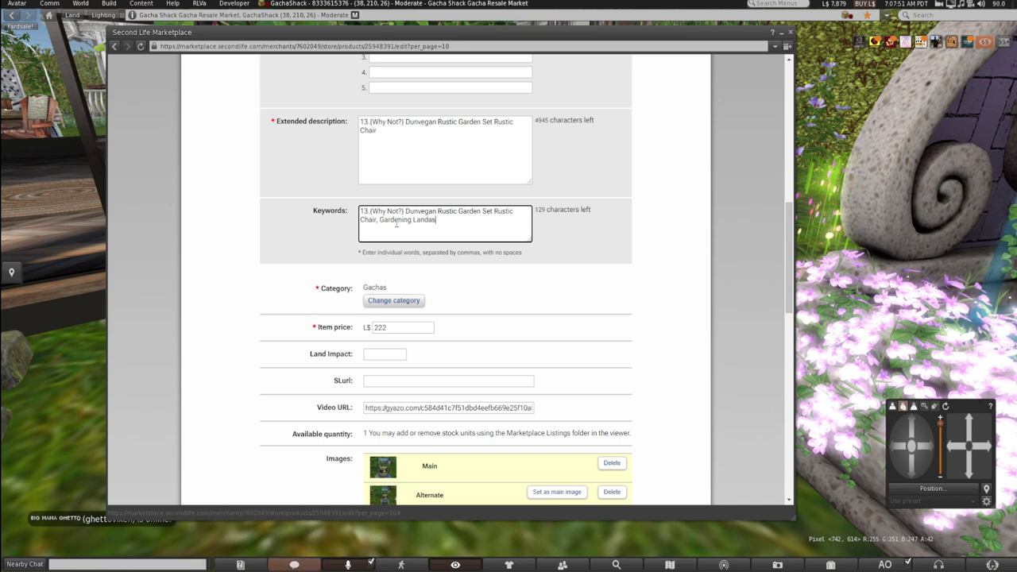
pyautogui.write('ca')
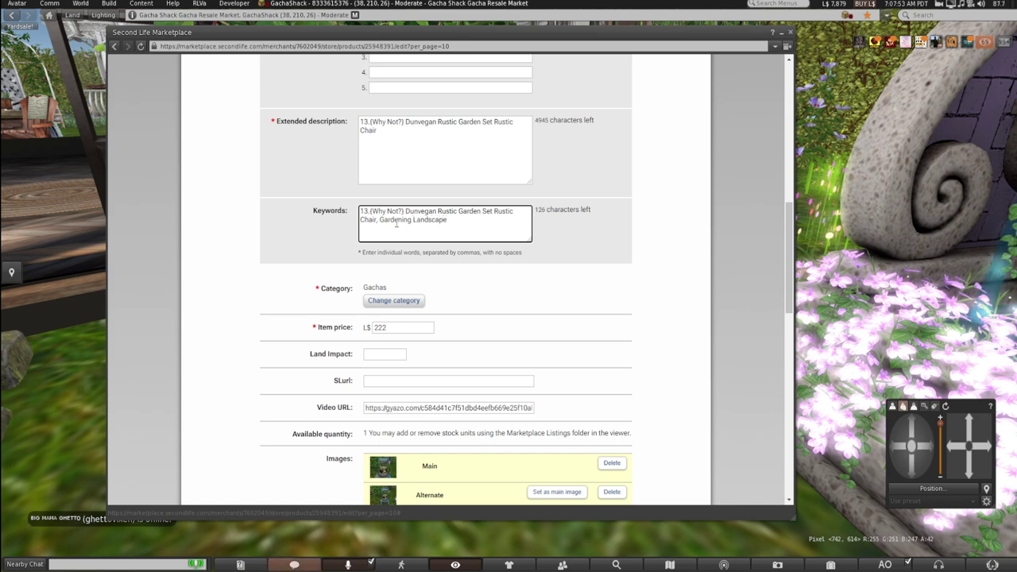
pyautogui.write('den')
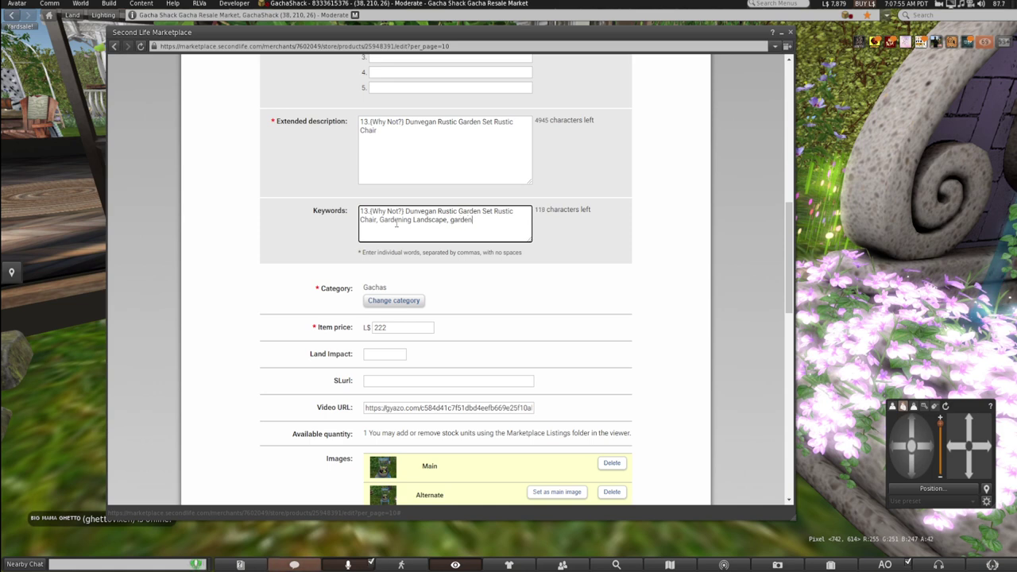
pyautogui.press('BackSpace')
pyautogui.press('BackSpace')
pyautogui.press('BackSpace')
pyautogui.press('BackSpace')
pyautogui.write('Gardening Tool')
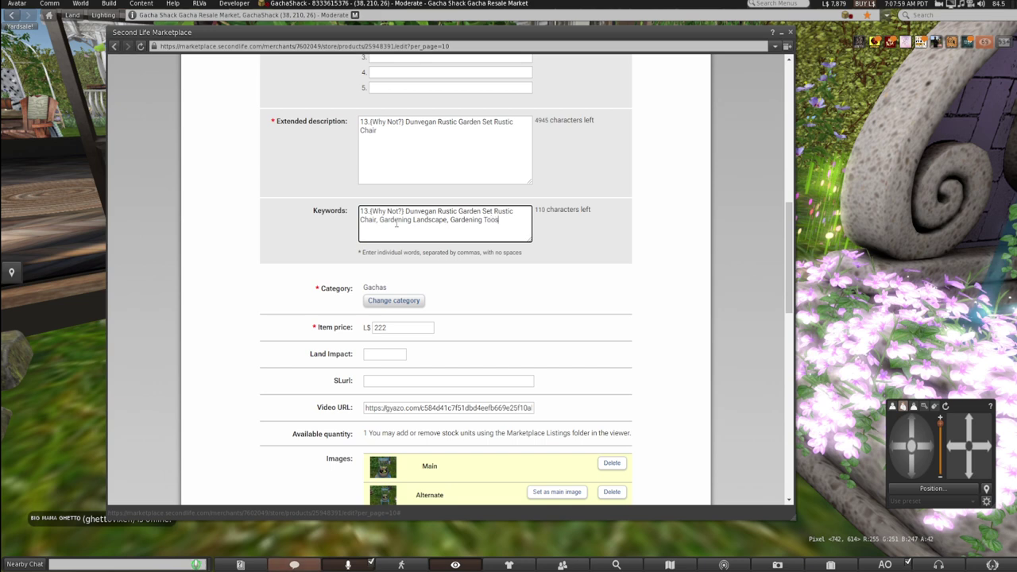
pyautogui.press('BackSpace')
pyautogui.write('ls, ')
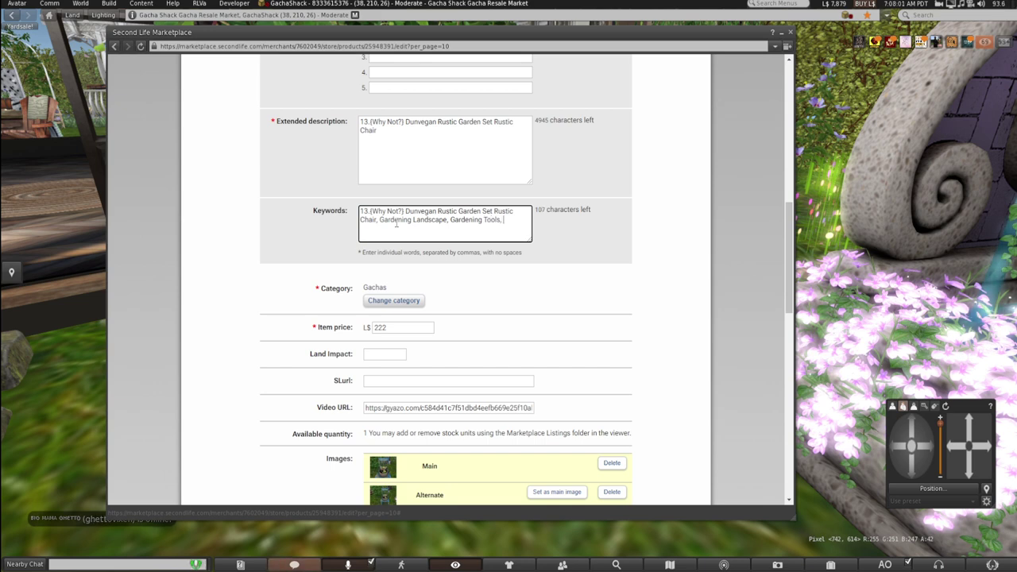
# Extend the keywords with "Gardening Seeds, Garden, Rustic Chair, Landscaping Furniture, Rares and Spares".
pyautogui.write('Gardening Seeds, Garden, Rustic Chair, ')
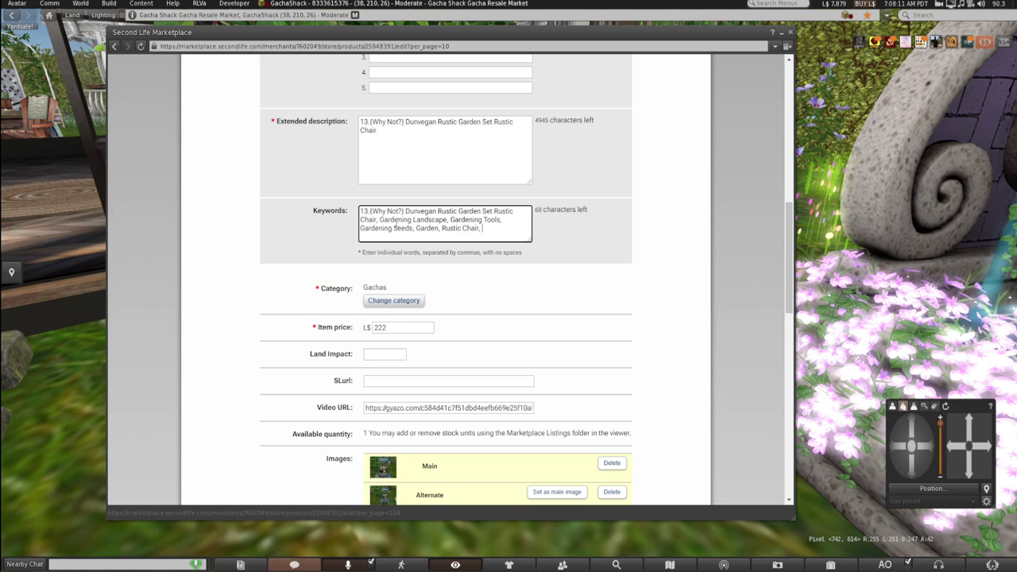
pyautogui.write('Landscap')
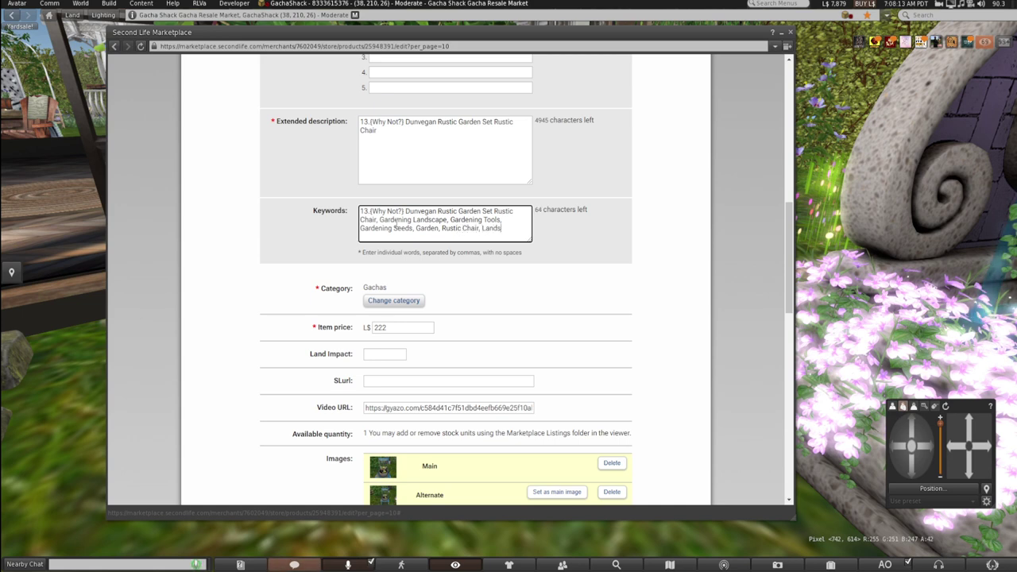
pyautogui.press('BackSpace')
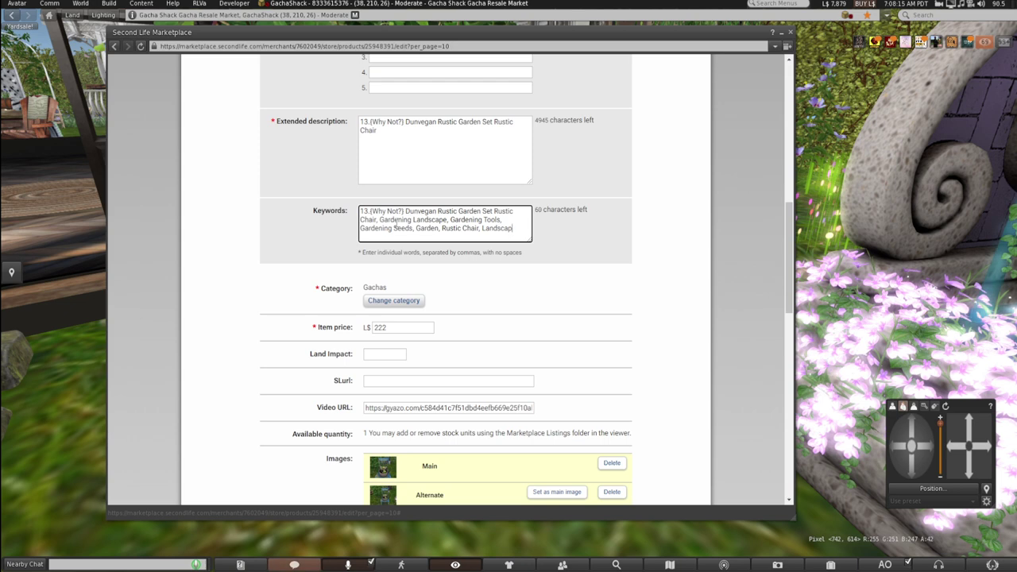
pyautogui.write('ing')
pyautogui.write(' Furniture,')
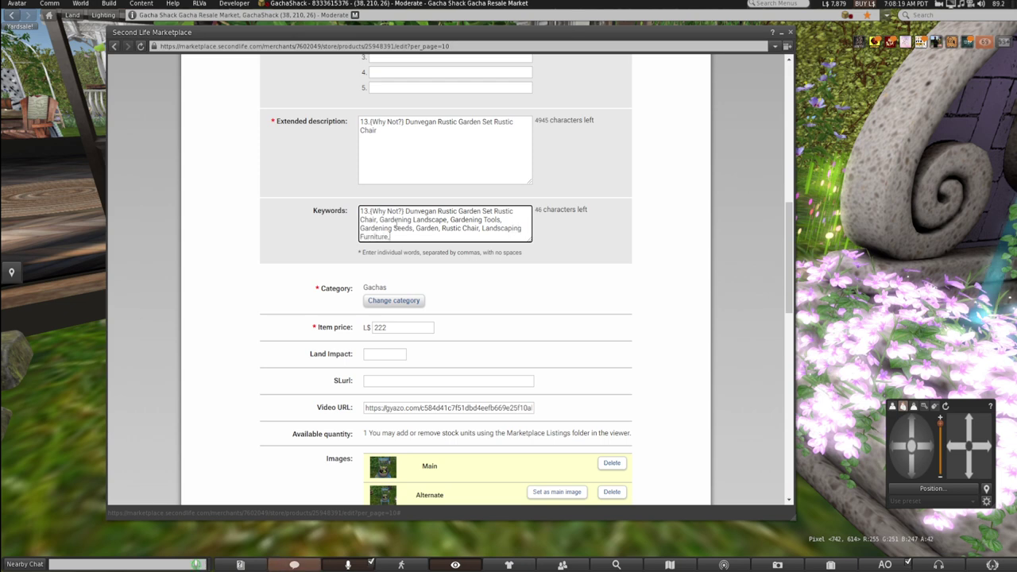
pyautogui.write(' Rares and Spares')
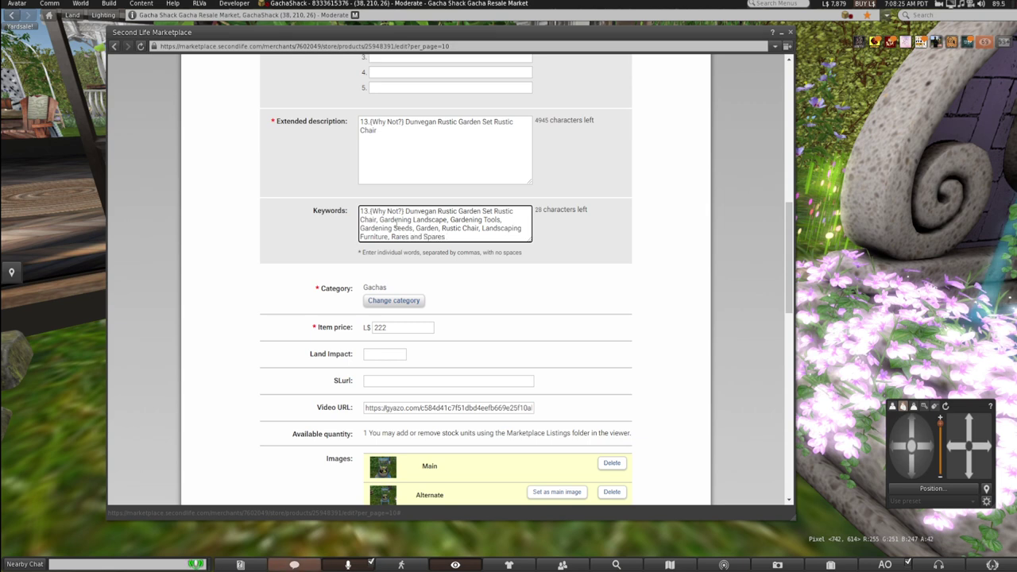
# Copy "Why Not" from the start of the keywords and add it as the last keyword.
pyautogui.moveTo(396, 211); pyautogui.dragTo(371, 211)
pyautogui.hotkey('ctrl', 'c')
pyautogui.rightClick(381, 211)
pyautogui.click(397, 228)
pyautogui.click(453, 237)
pyautogui.hotkey('ctrl', 'v')
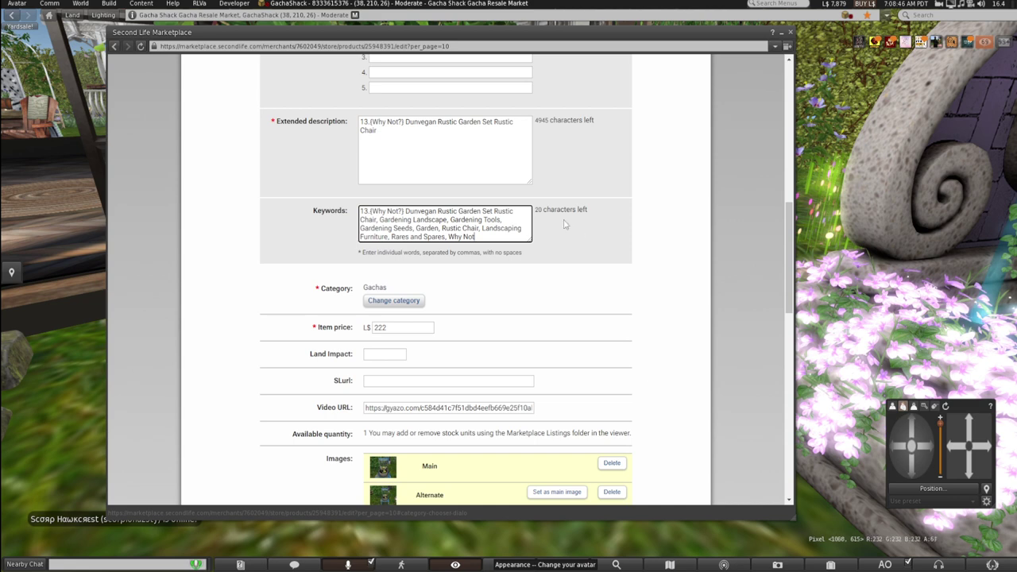
# Copy "Dunvegan Rustic Garden Set" from the start of the keywords and append it after a comma at the end.
pyautogui.moveTo(495, 205); pyautogui.dragTo(405, 206)
pyautogui.rightClick(415, 210)
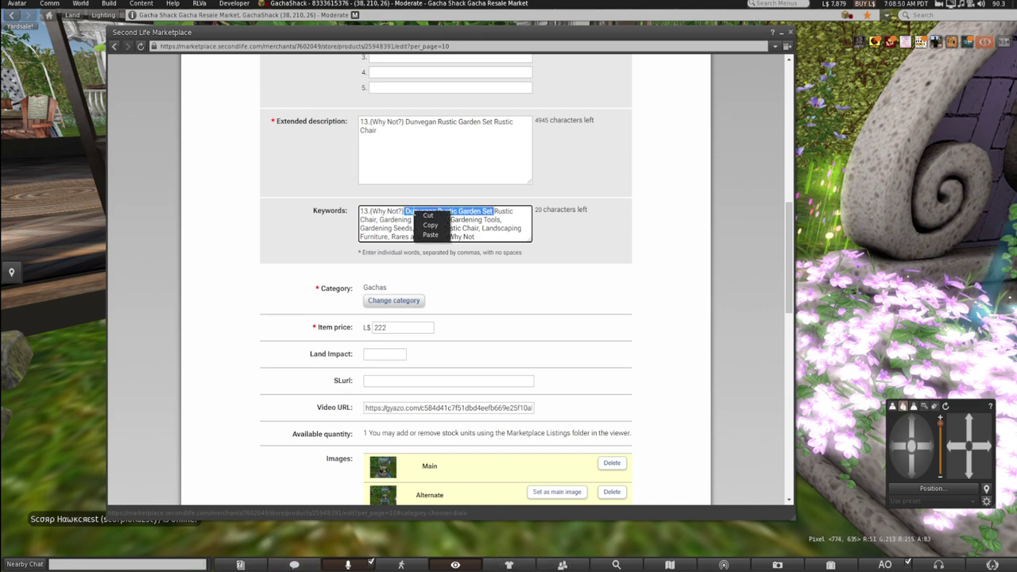
pyautogui.click(428, 228)
pyautogui.click(480, 238)
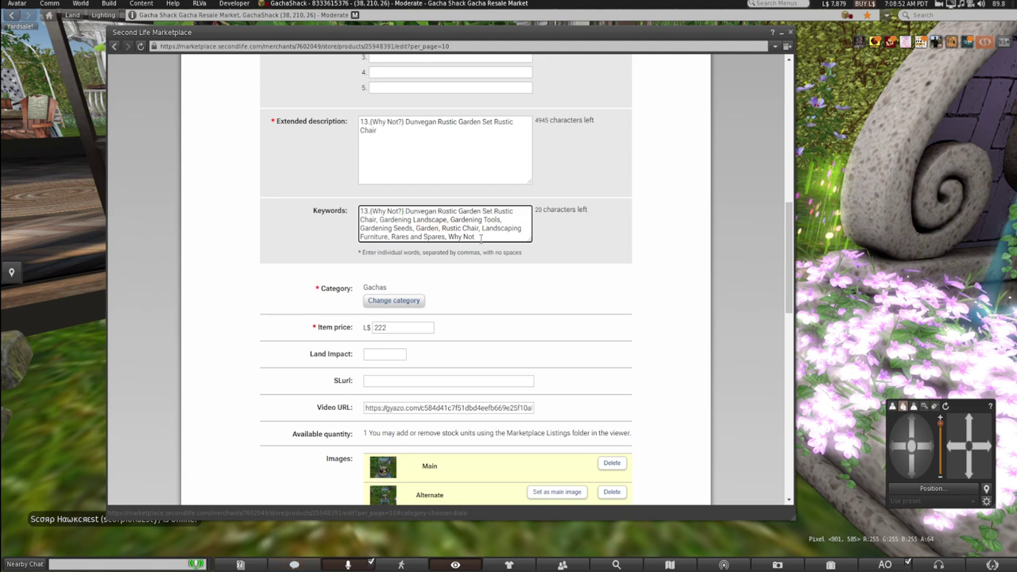
pyautogui.write(',')
pyautogui.hotkey('ctrl', 'v')
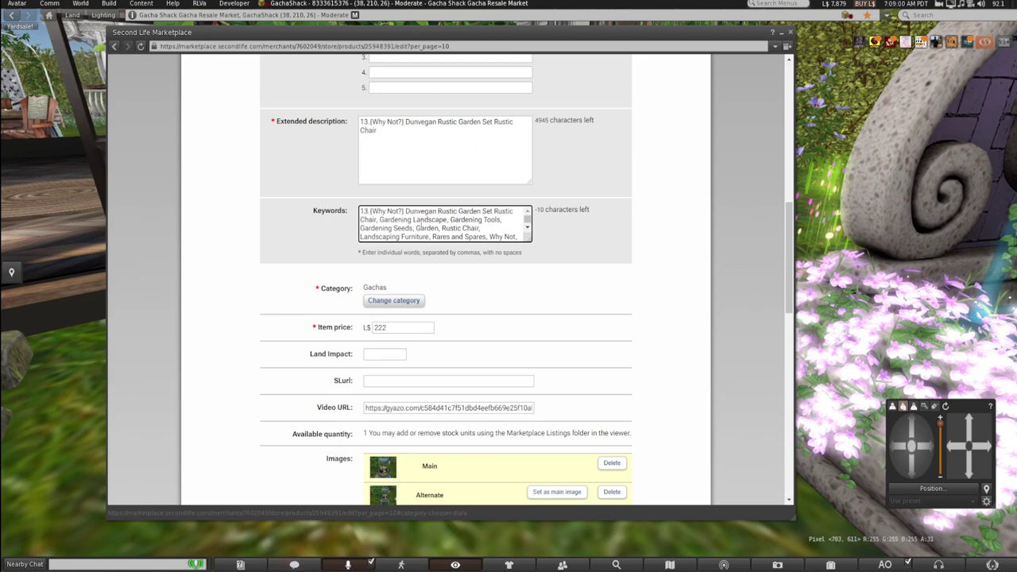
# Remove "Rares and Spares" from the chair listing's keywords and change the standalone keyword "Garden" to "Gardening".
pyautogui.scroll(1, 484, 229)
pyautogui.scroll(-1, 484, 228)
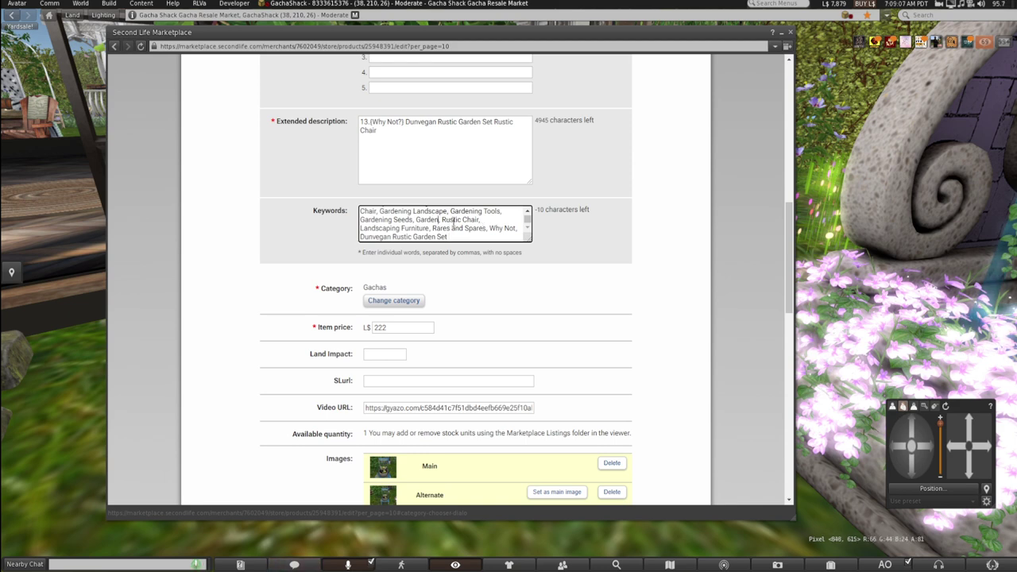
pyautogui.moveTo(487, 228); pyautogui.dragTo(432, 229)
pyautogui.press('BackSpace')
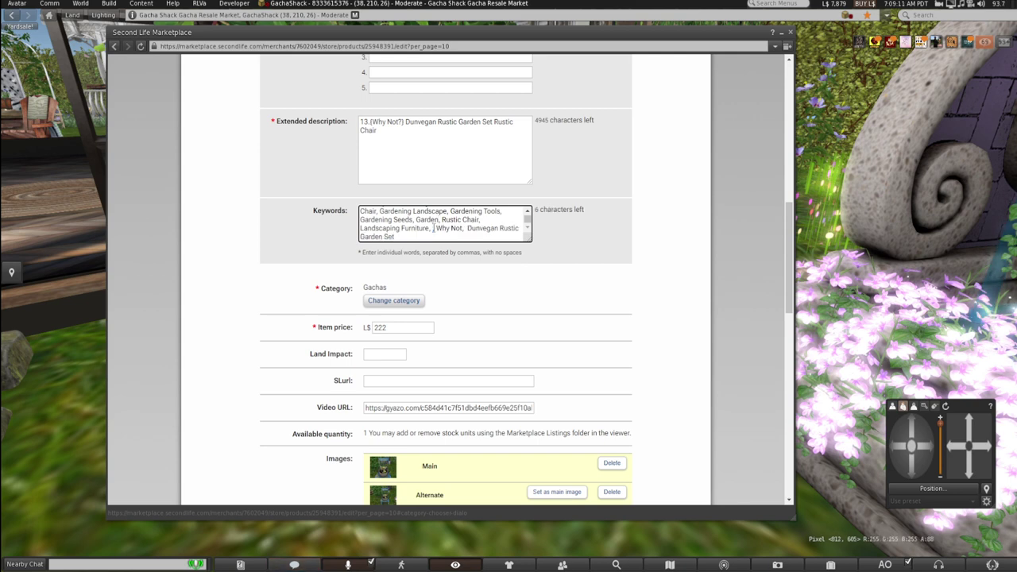
pyautogui.press('BackSpace')
pyautogui.press('BackSpace')
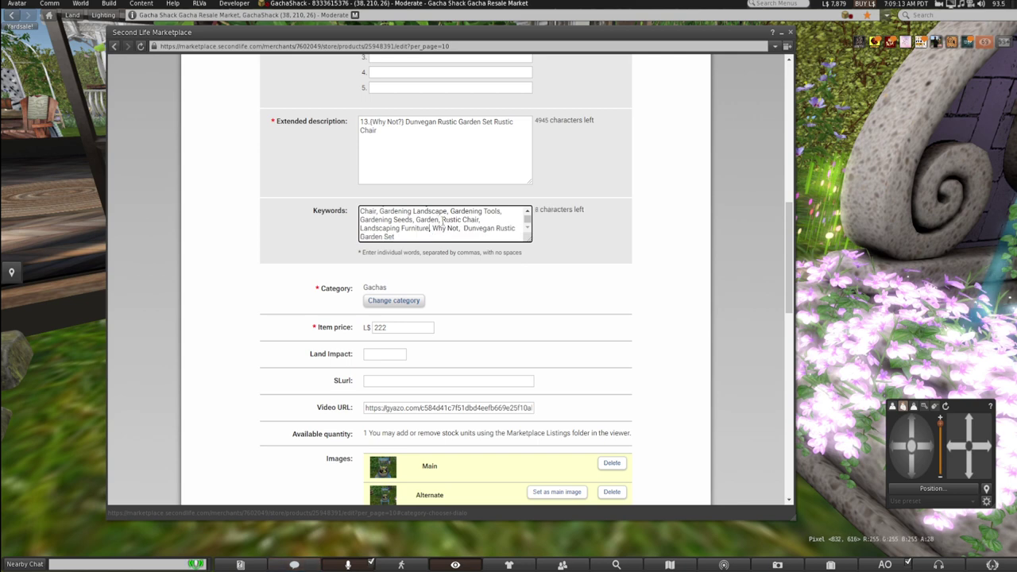
pyautogui.click(448, 220)
pyautogui.write('ing')
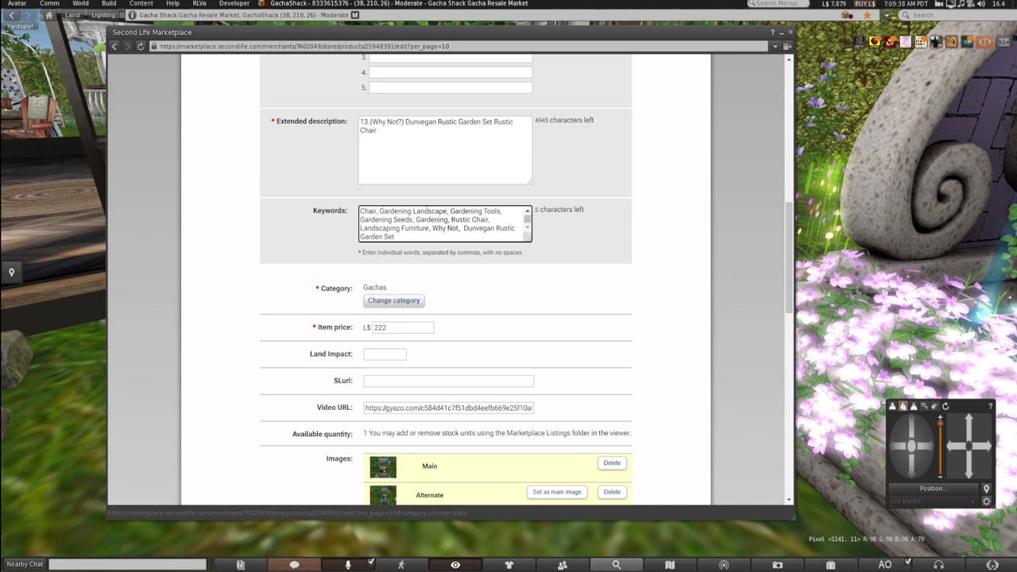
# Paste the reseller notice with "Original Product", "No Refunds", "No Redeliver" and the gacha item terms below the item name in the extended description.
pyautogui.click(408, 140)
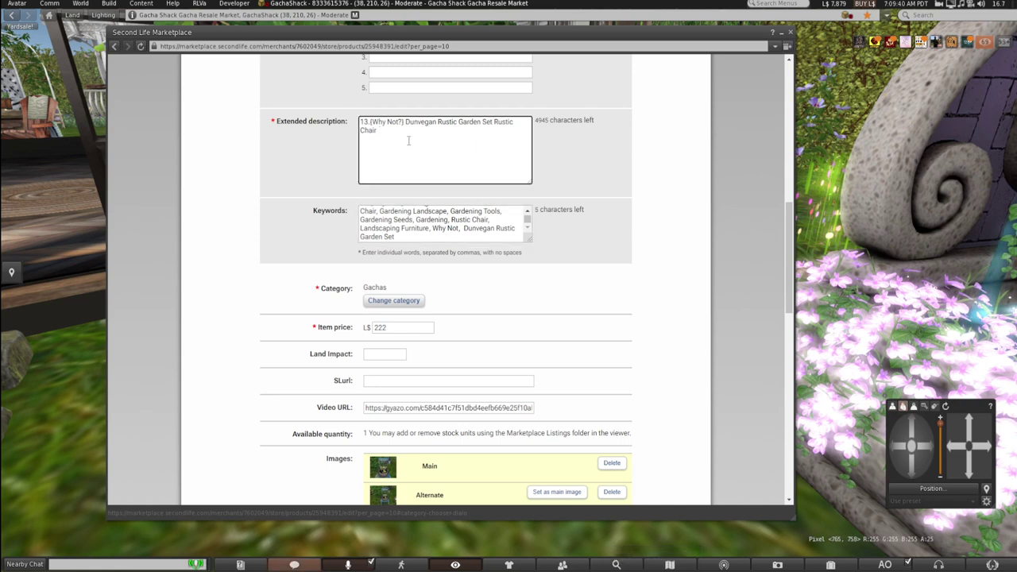
pyautogui.hotkey('ctrl', 'v')
pyautogui.scroll(1, 422, 150)
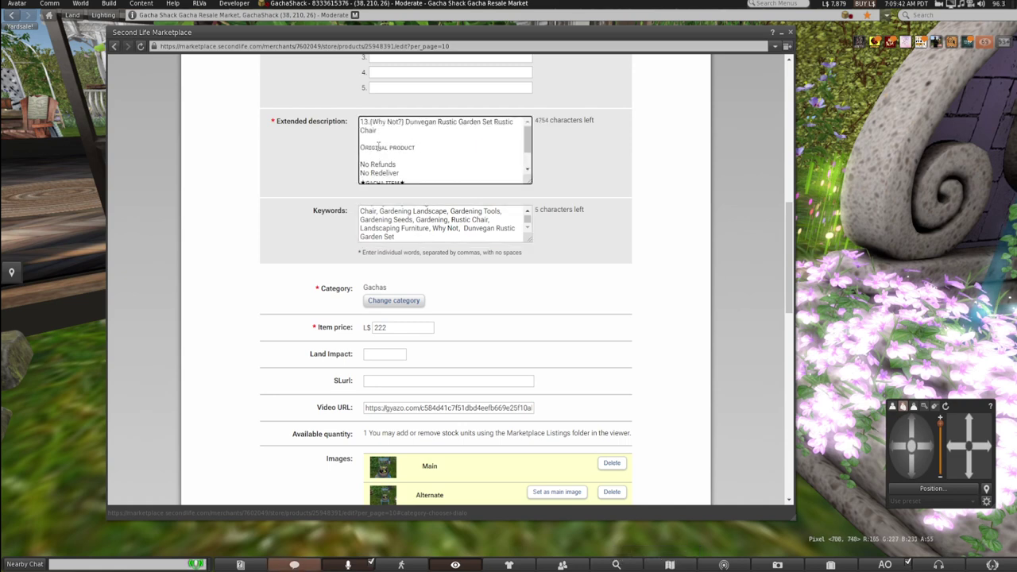
pyautogui.scroll(-2, 370, 169)
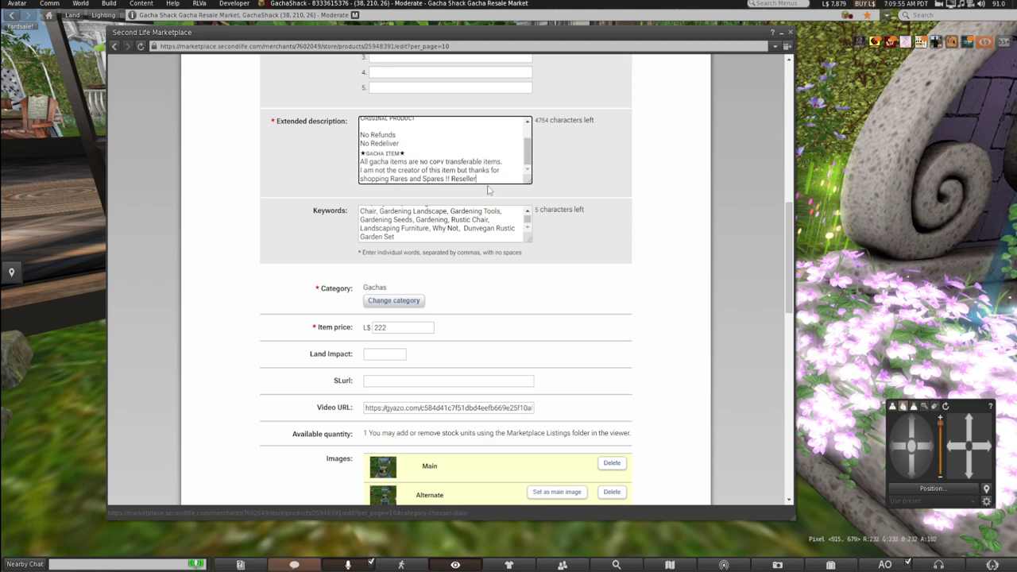
# Delete the listing's main close-up chair photo and upload it again as the last alternate image.
pyautogui.scroll(-1, 485, 181)
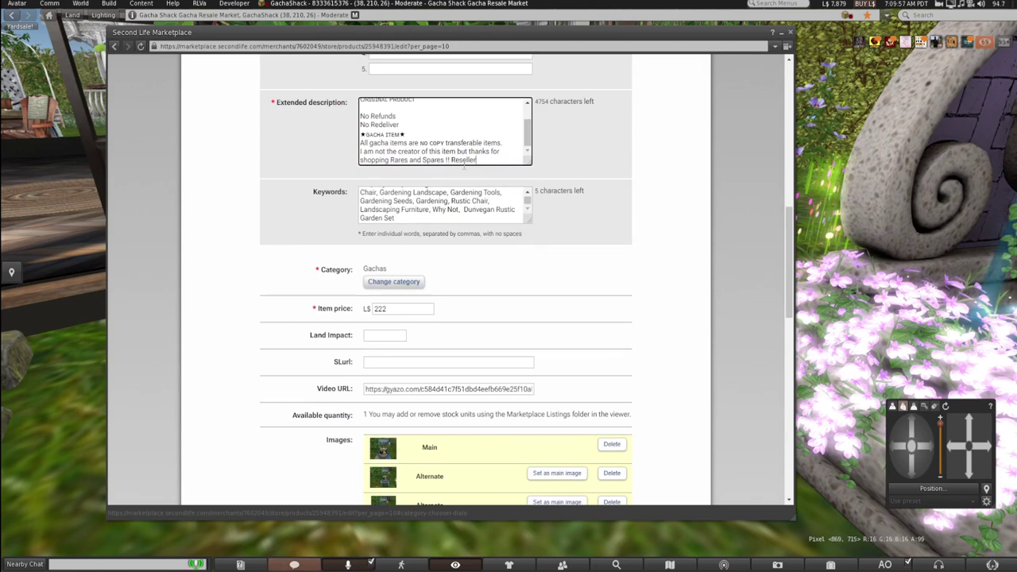
pyautogui.scroll(-5, 492, 238)
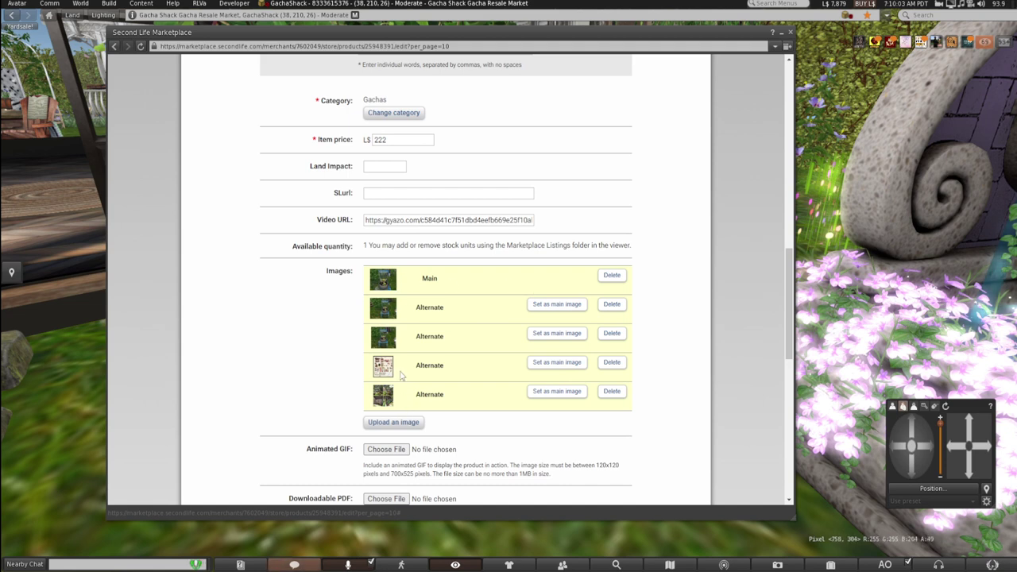
pyautogui.click(610, 277)
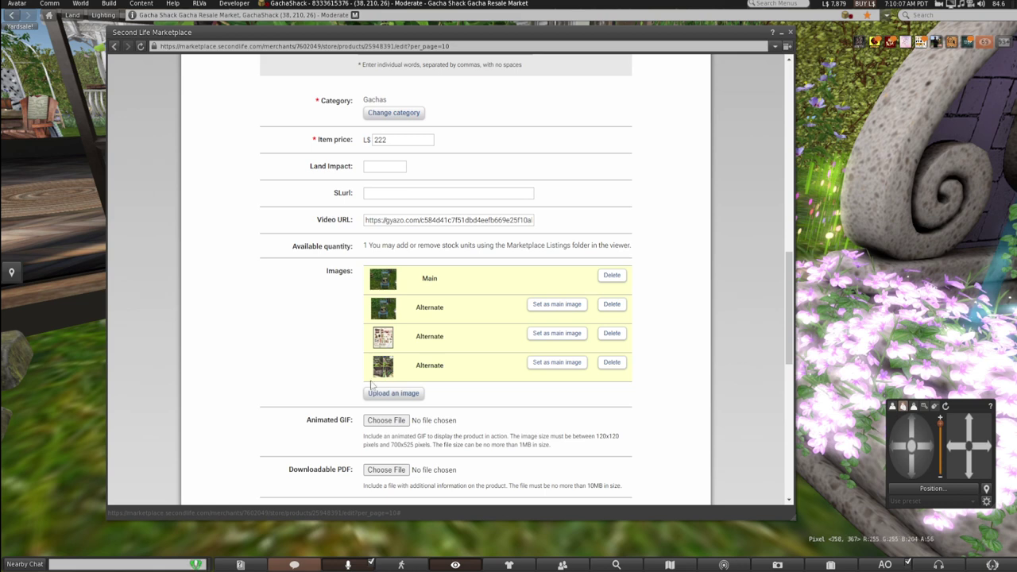
pyautogui.click(393, 396)
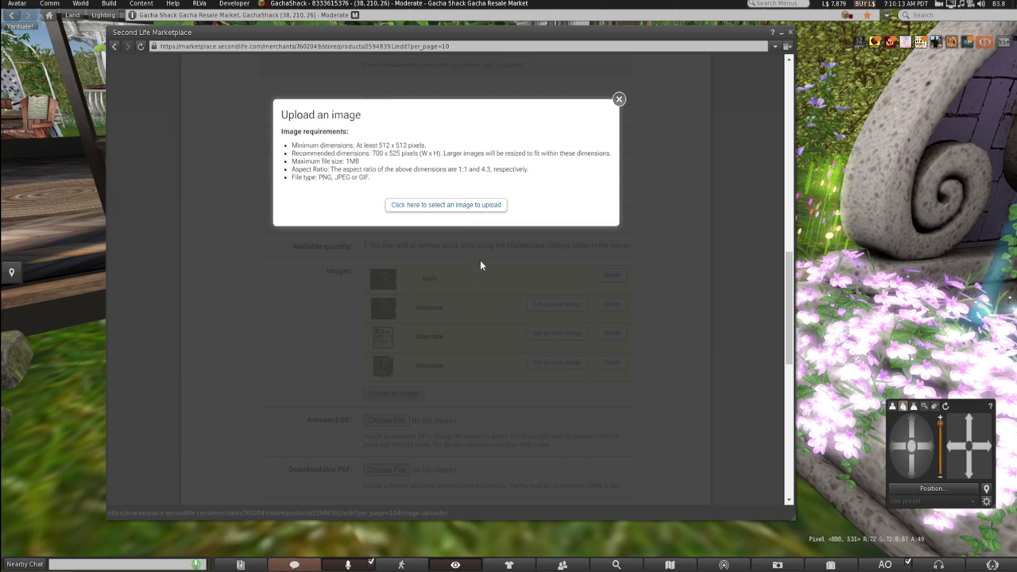
pyautogui.click(619, 100)
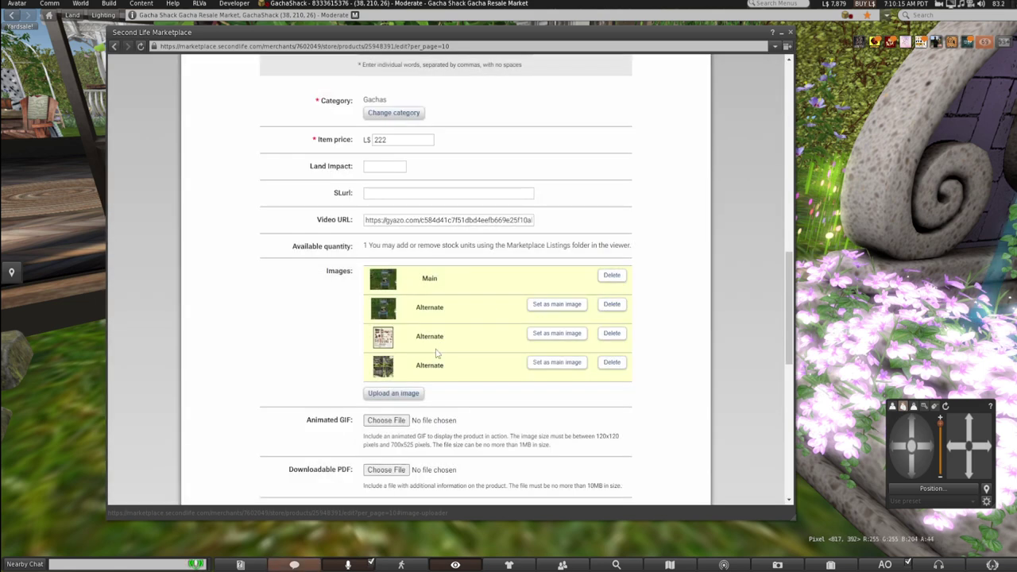
# Save the updated listing and open the Marketplace page of 13.{Why Not?} Dunvegan Rustic Garden Set Rustic Chair.
pyautogui.scroll(-5, 435, 345)
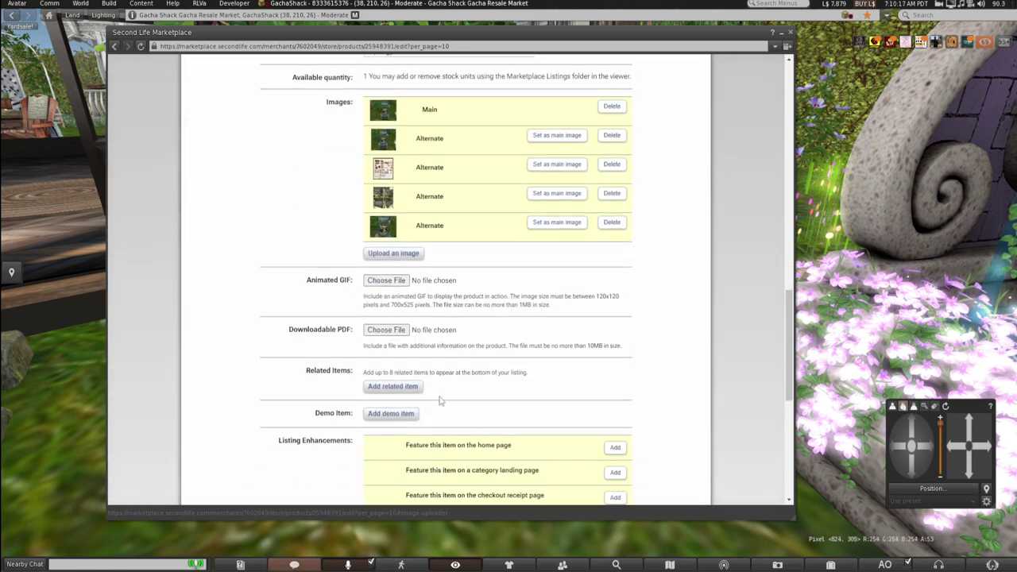
pyautogui.scroll(-1, 441, 389)
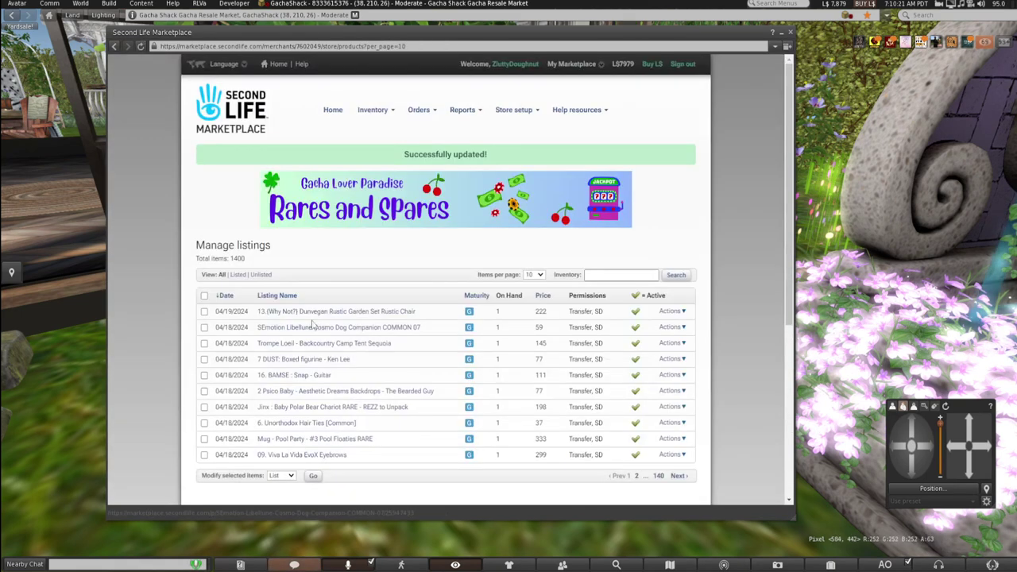
pyautogui.click(345, 314)
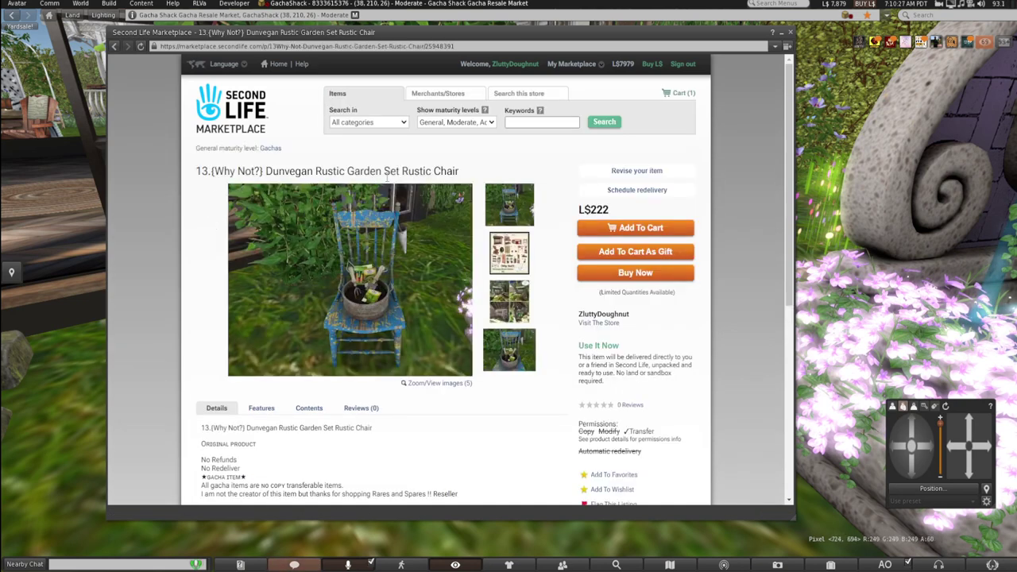
# View the chair listing's enlarged photos, including the gacha key, the garden set advert and the close-up of the chair.
pyautogui.click(513, 209)
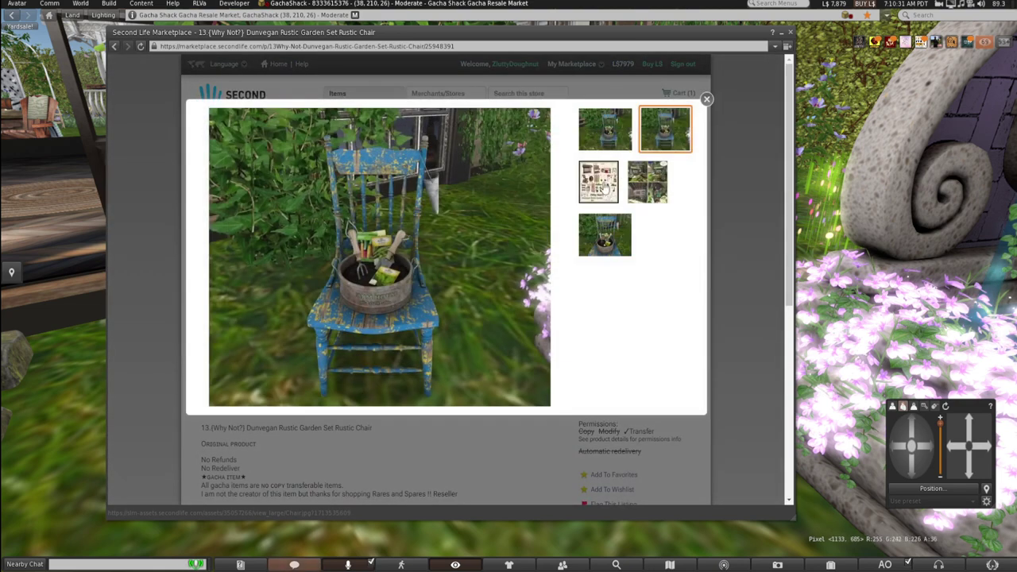
pyautogui.click(640, 189)
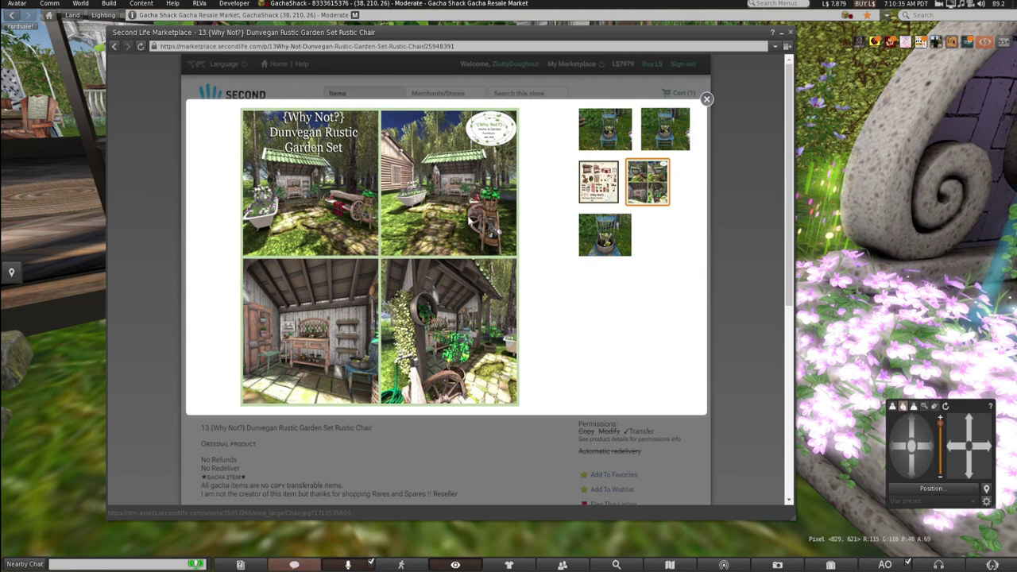
pyautogui.click(307, 209)
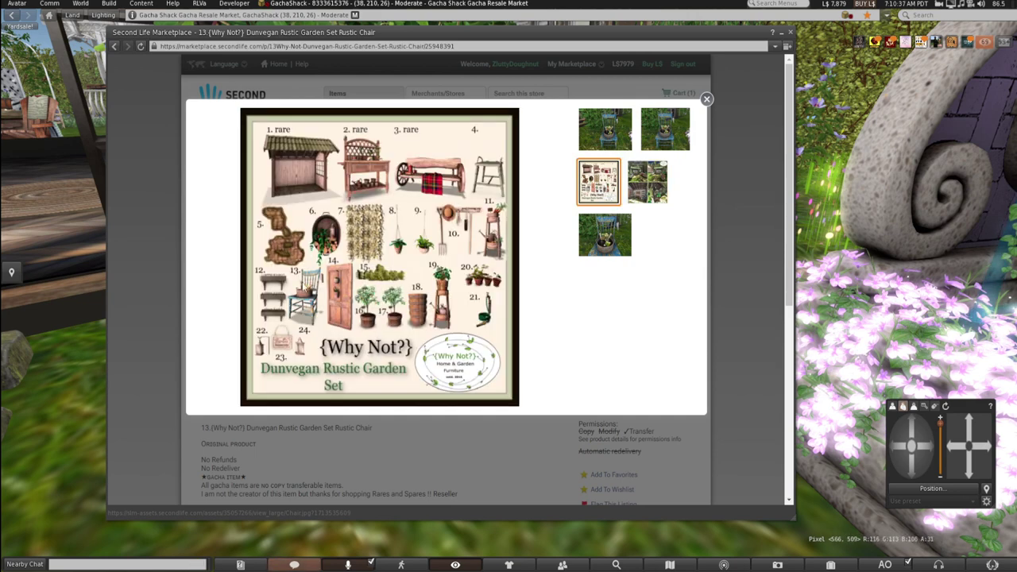
pyautogui.click(654, 193)
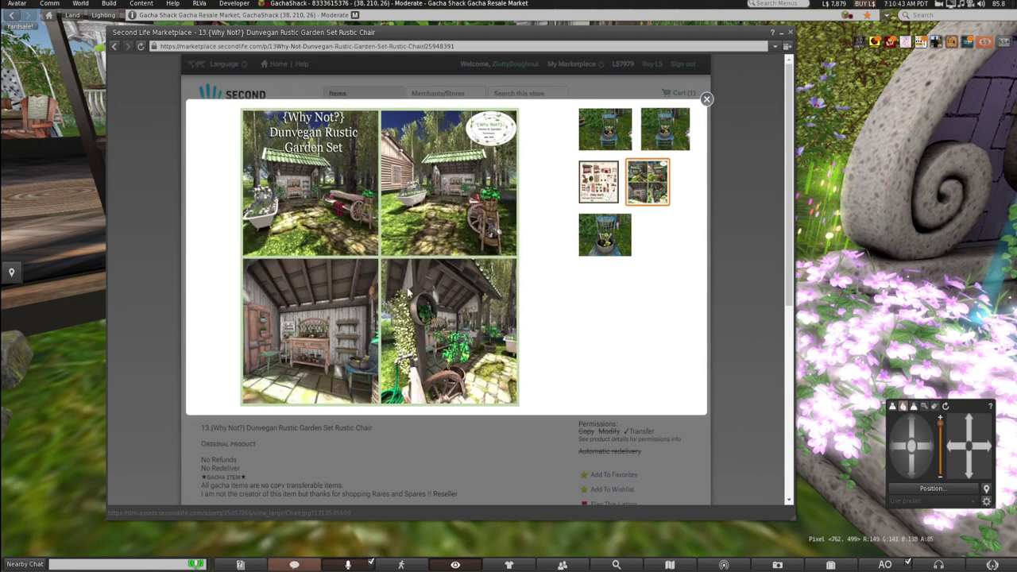
pyautogui.click(598, 244)
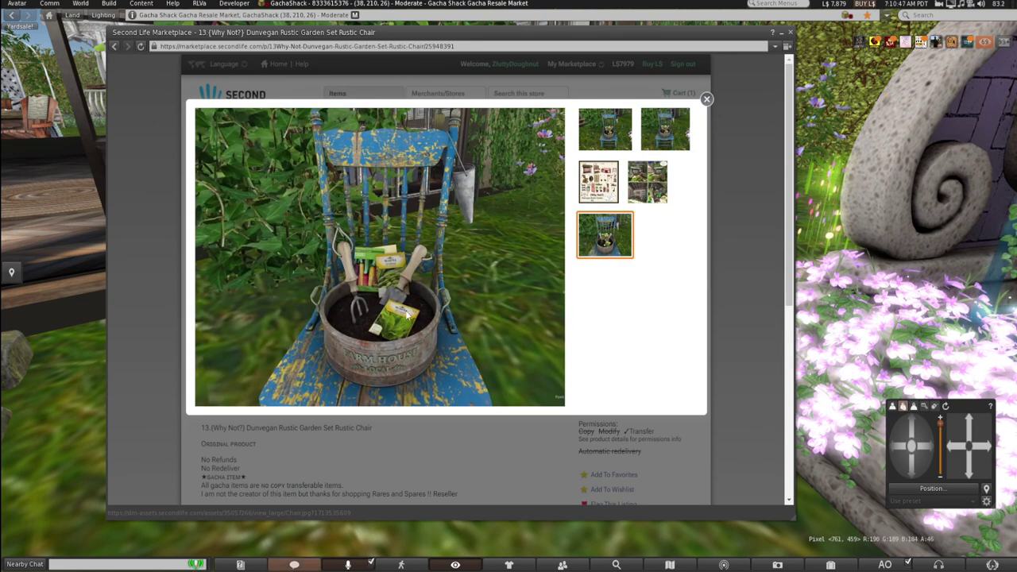
pyautogui.click(708, 100)
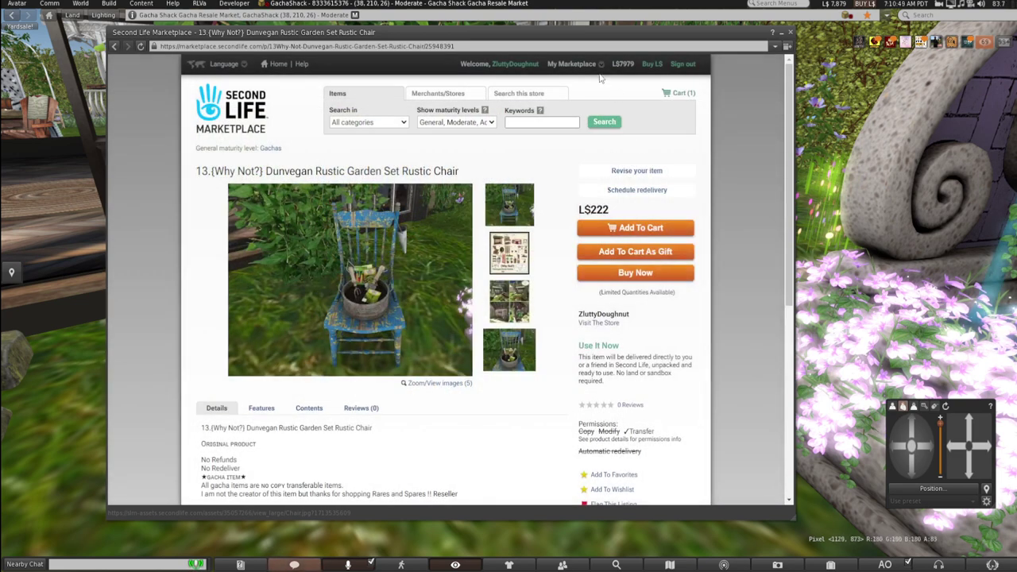
# Open the store's public page, browse its newest listings and close the Marketplace window.
pyautogui.moveTo(574, 65)
pyautogui.click(566, 106)
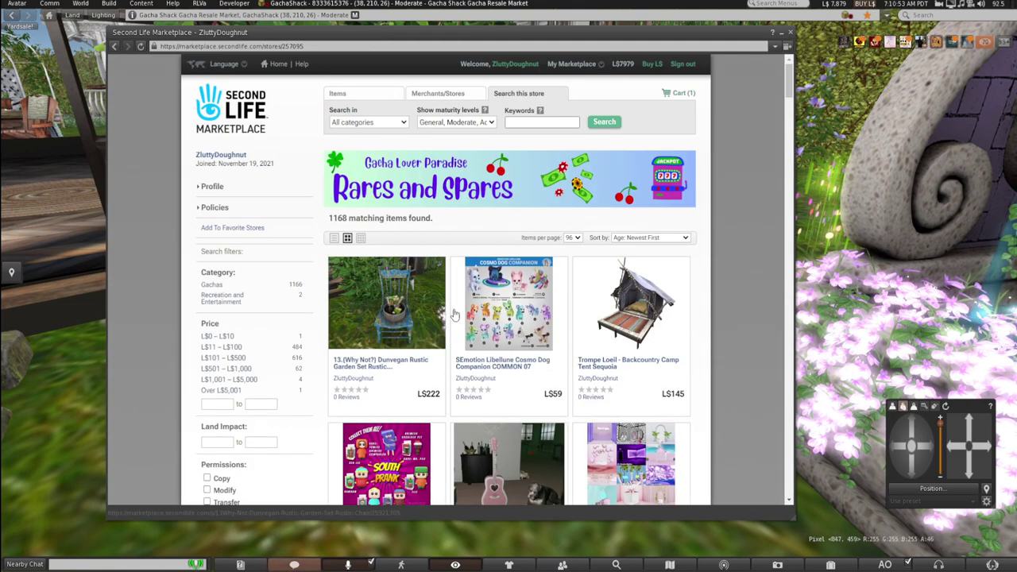
pyautogui.scroll(-1, 467, 293)
pyautogui.scroll(-4, 613, 412)
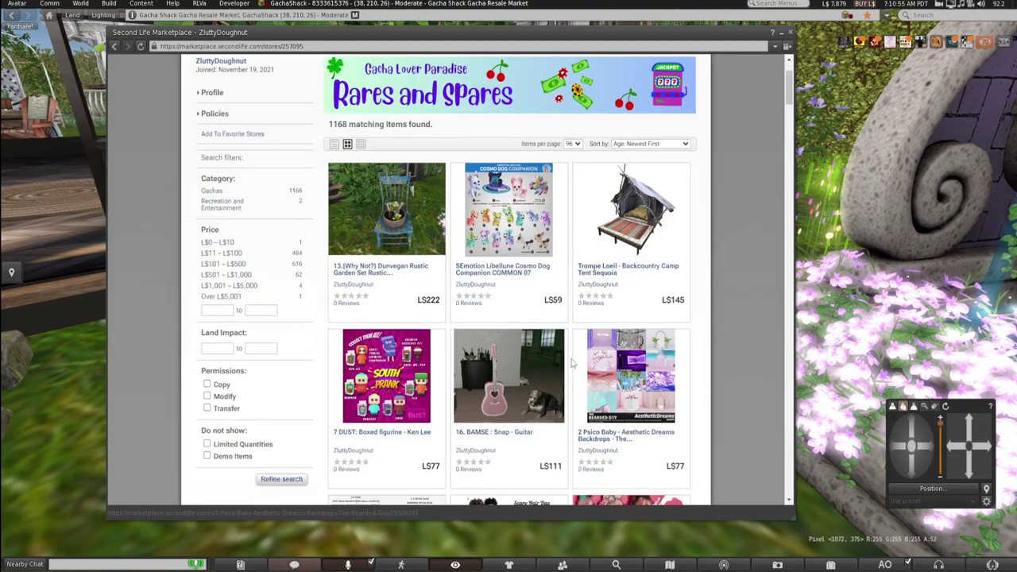
pyautogui.click(787, 35)
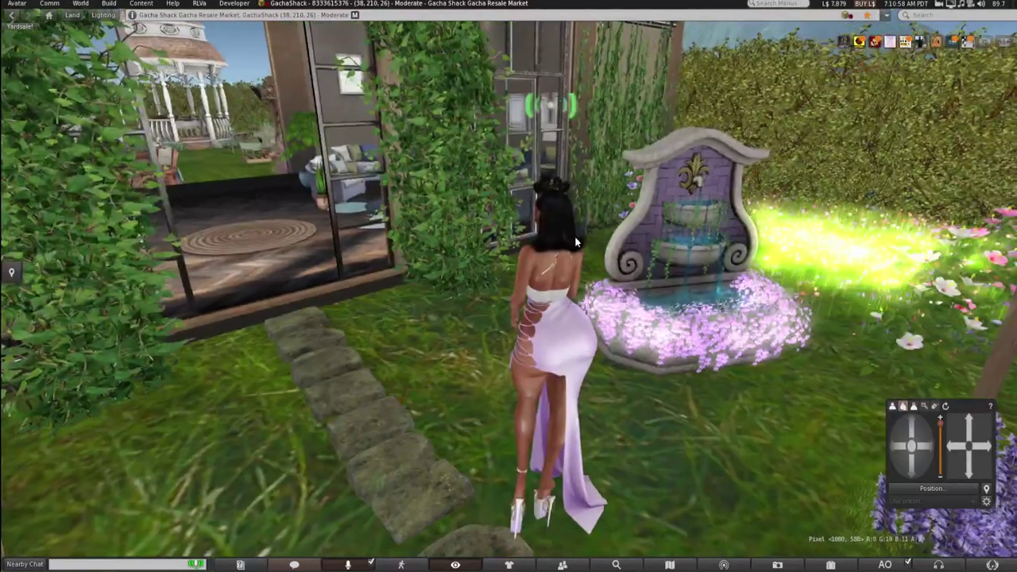
# Walk the avatar from the garden into the house, up to the round dining table.
pyautogui.press('Left')
pyautogui.press('Up')
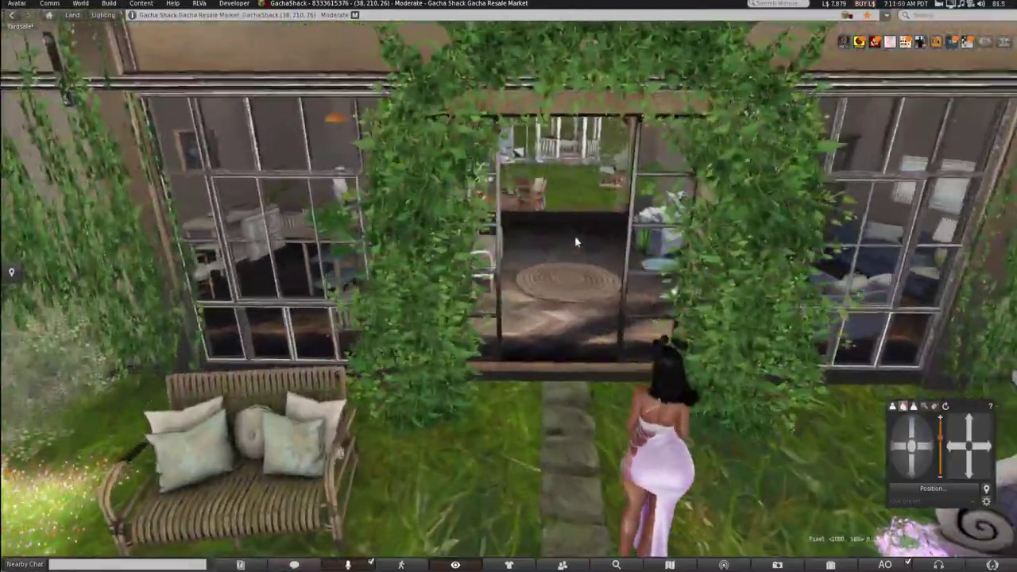
pyautogui.press('Up')
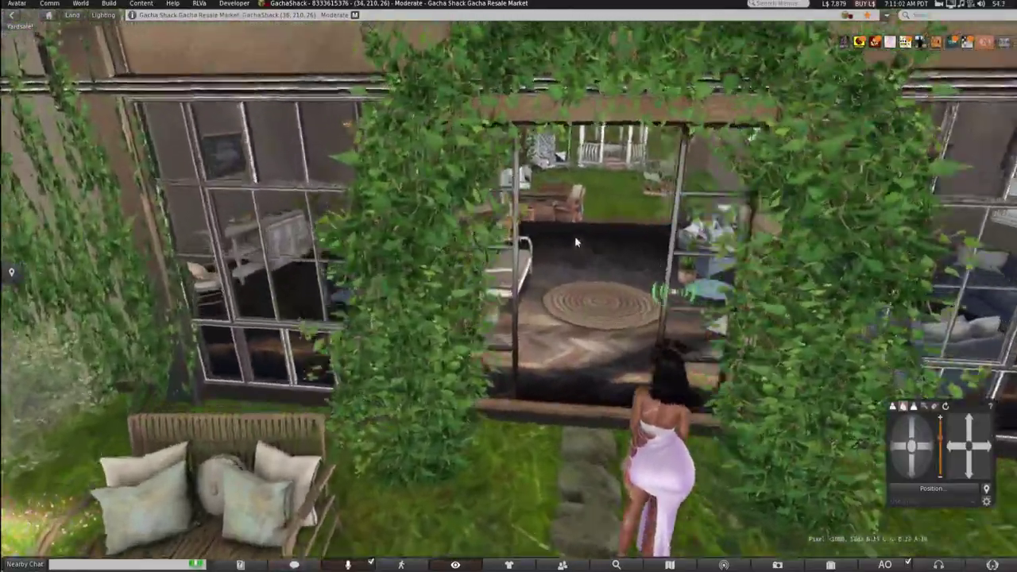
pyautogui.press('Up')
pyautogui.press('Left')
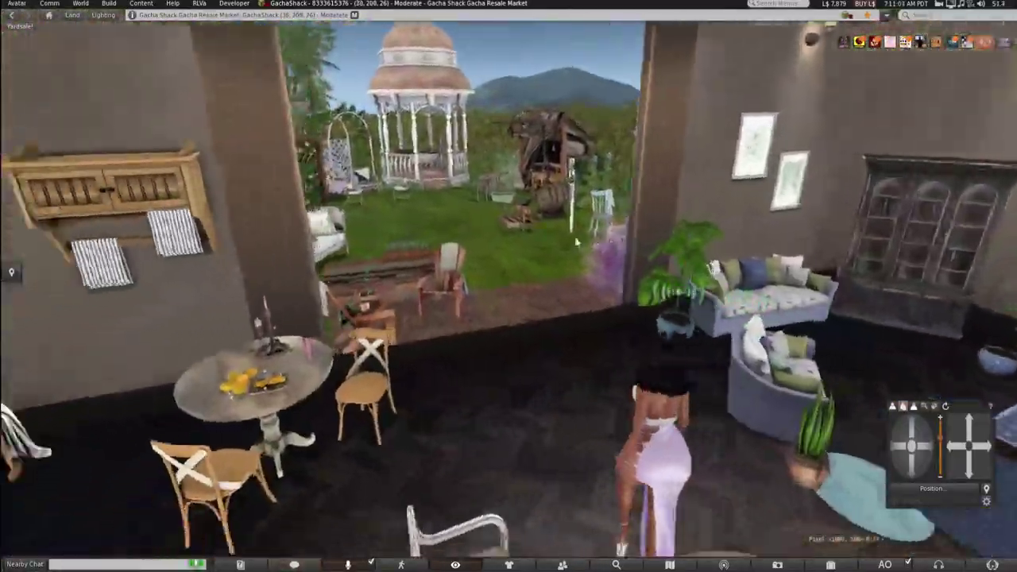
pyautogui.press('Up')
pyautogui.press('Left')
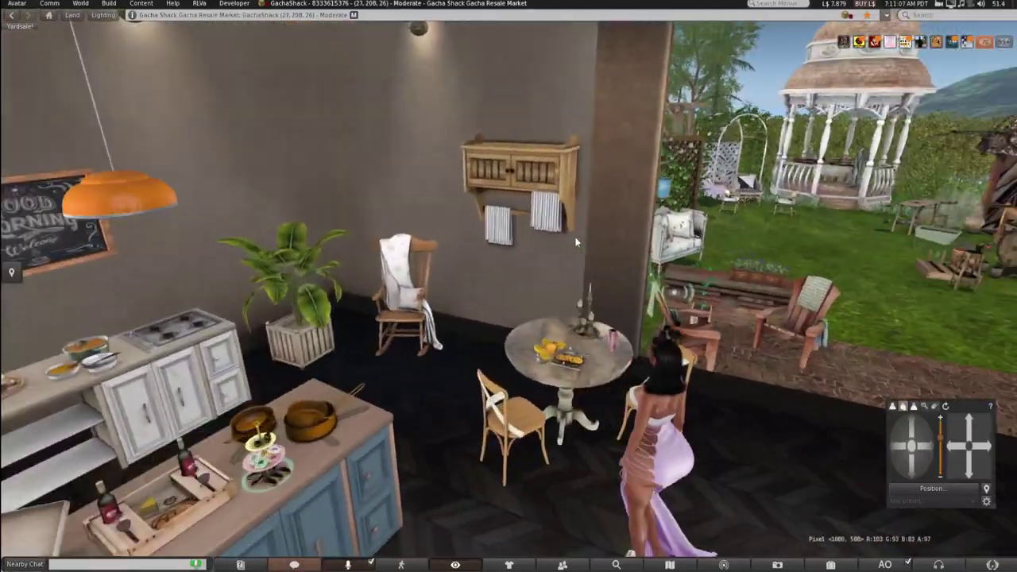
# Zoom in on the sliced oranges board on the table, inspect its general properties and name, and close them.
pyautogui.moveTo(569, 358); pyautogui.dragTo(563, 294)
pyautogui.moveTo(516, 348)
pyautogui.mouseDown()
pyautogui.moveTo(492, 326)
pyautogui.moveTo(516, 329)
pyautogui.moveTo(517, 348)
pyautogui.mouseUp()
pyautogui.rightClick(517, 348)
pyautogui.click(542, 373)
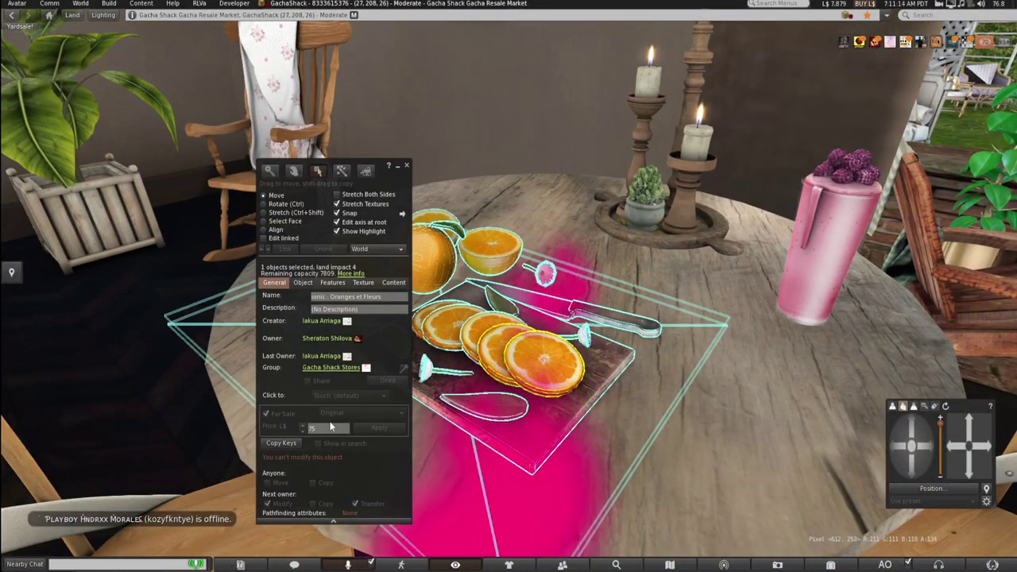
pyautogui.click(338, 295)
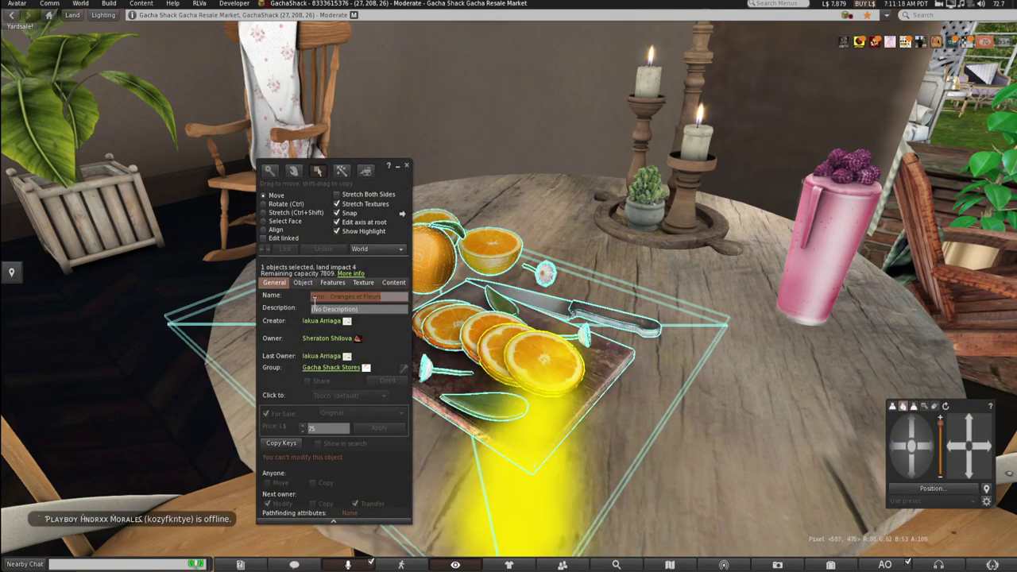
pyautogui.click(406, 166)
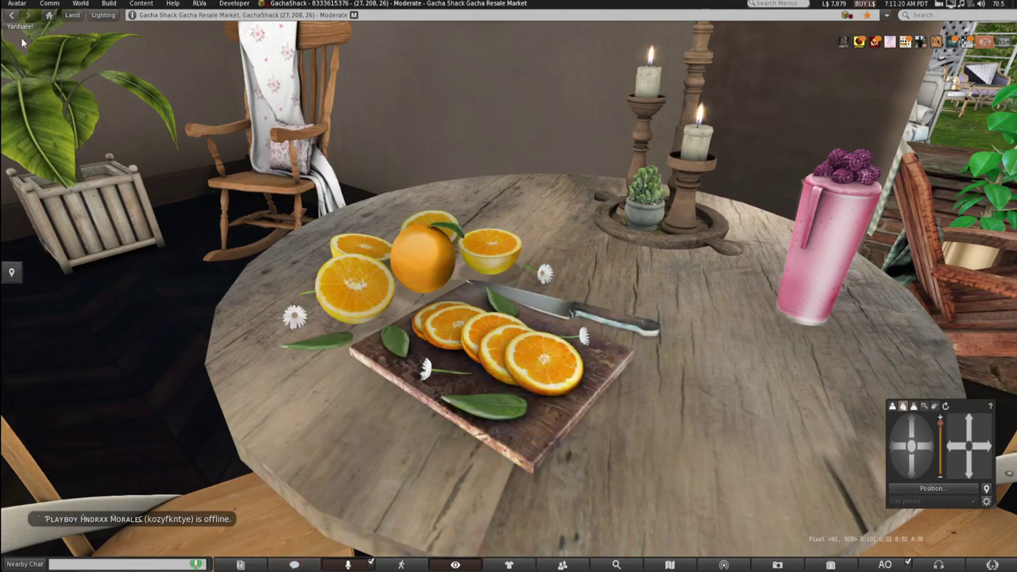
# Show the unlisted Marketplace listings and open the blue "Off-Line" x "Unholy" Bodysuit listing's edit page.
pyautogui.click(16, 5)
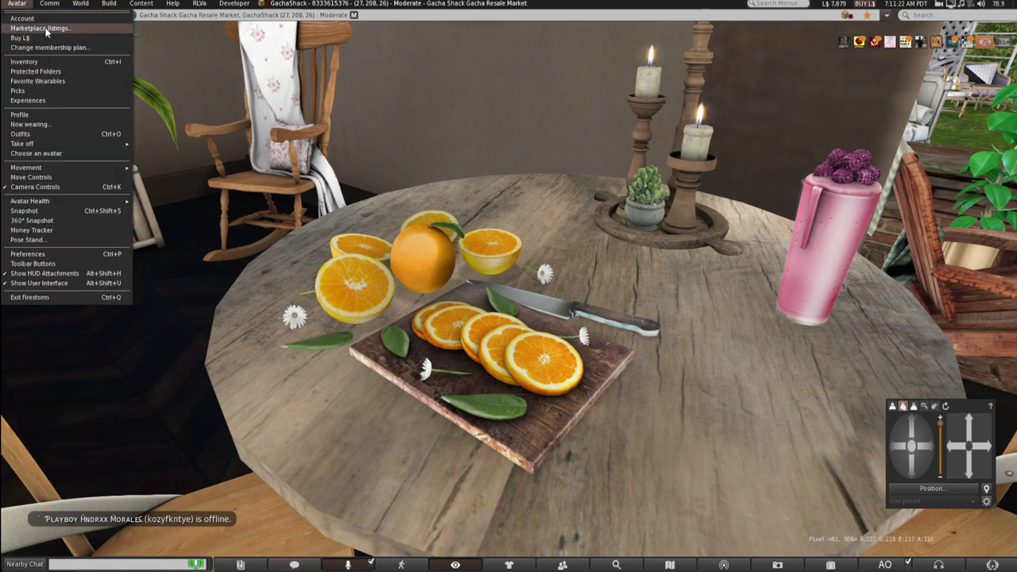
pyautogui.click(46, 32)
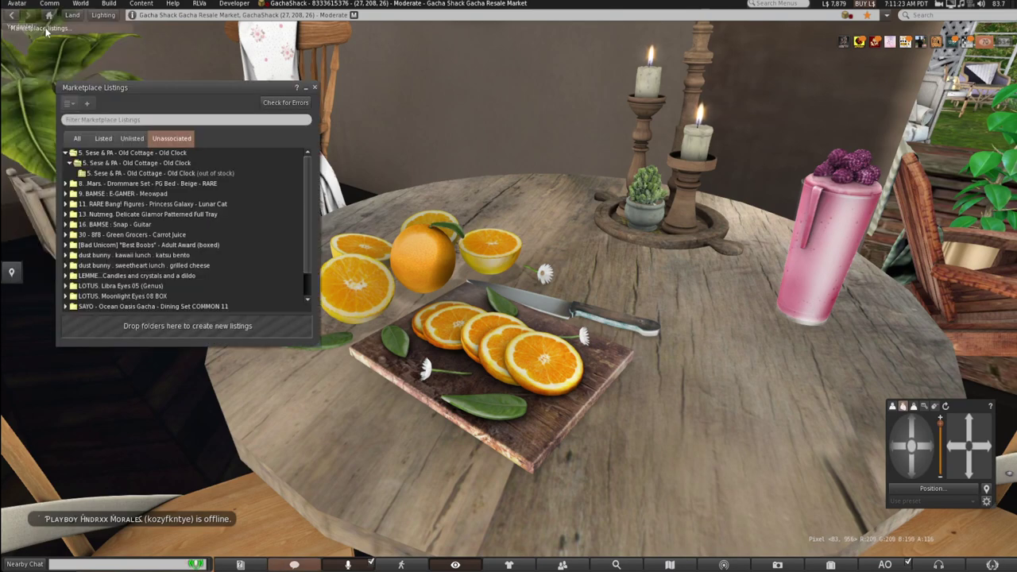
pyautogui.click(132, 139)
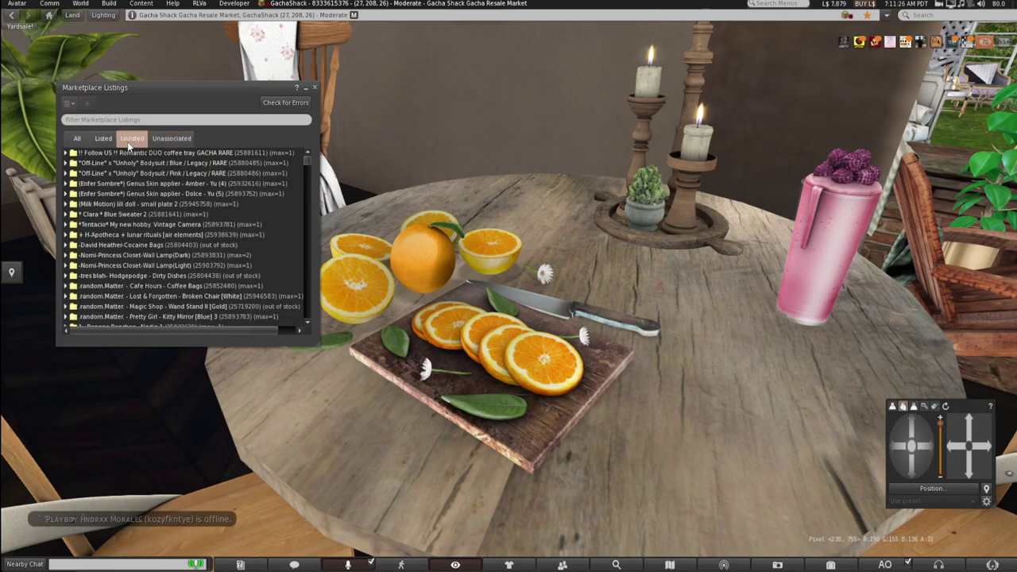
pyautogui.rightClick(156, 166)
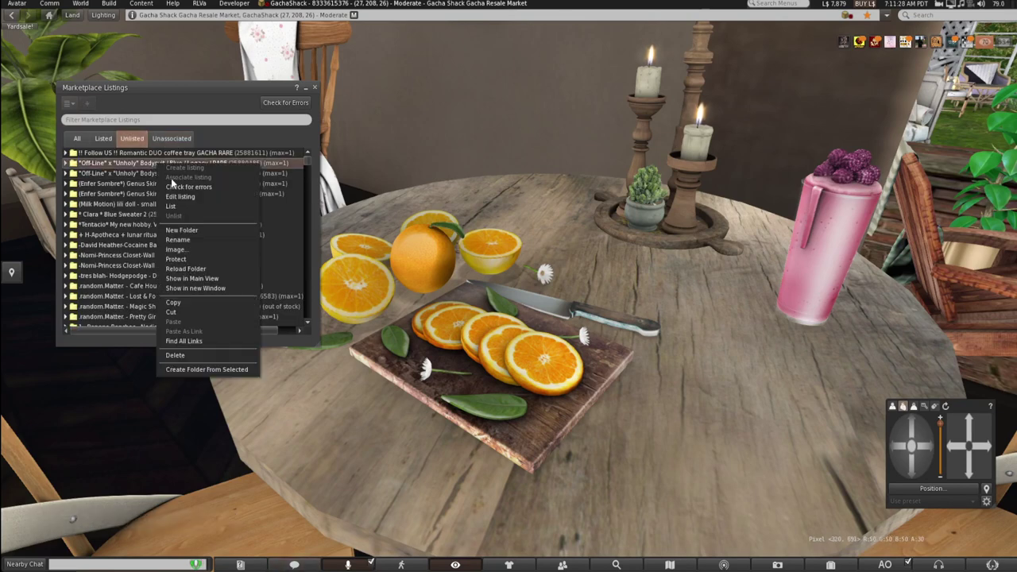
pyautogui.click(171, 178)
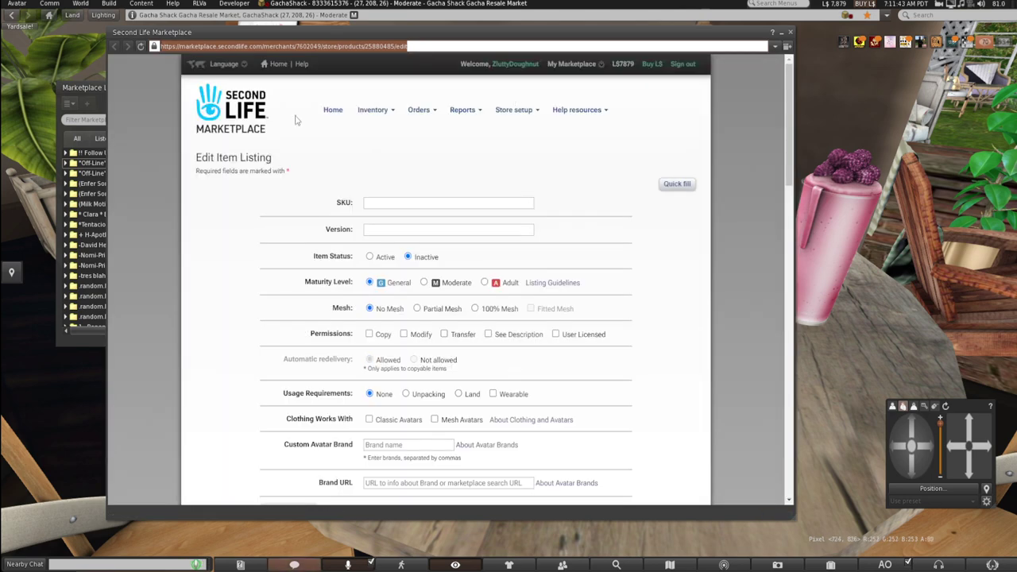
# Search the Marketplace for "ionic : Oranges et Fleurs" to compare prices, then put the Marketplace and listings windows away.
pyautogui.click(262, 119)
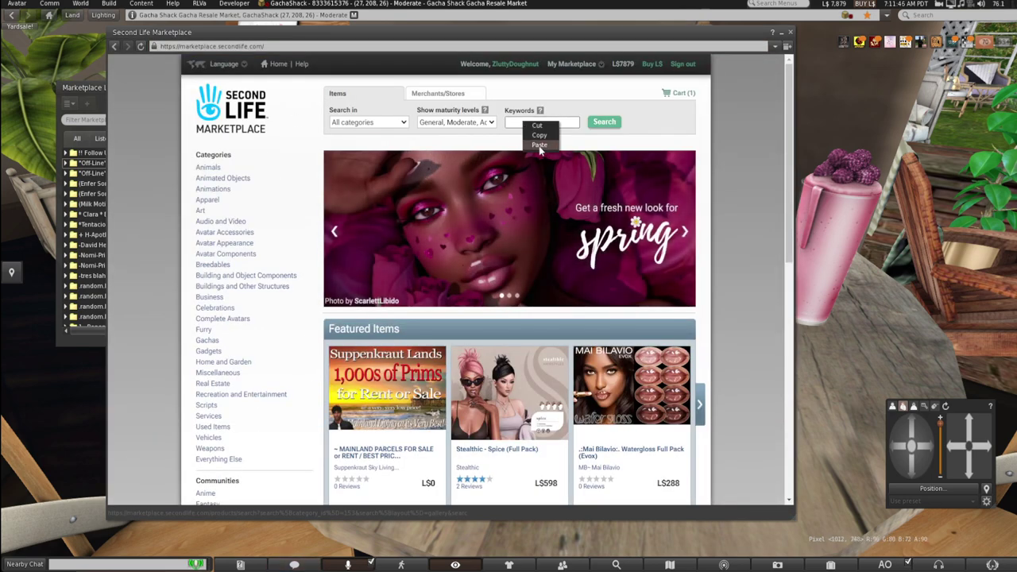
pyautogui.click(547, 123)
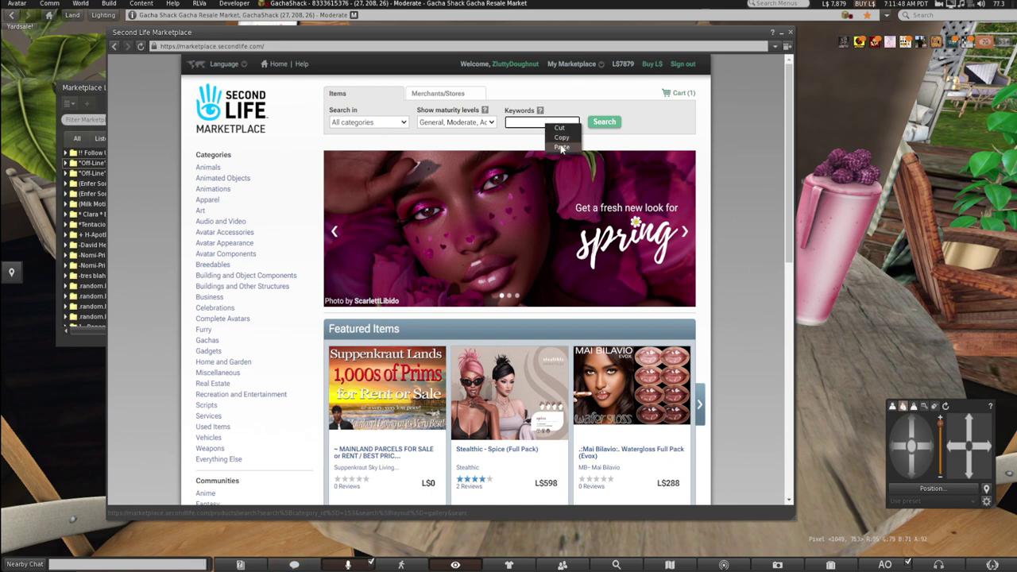
pyautogui.click(562, 148)
pyautogui.click(603, 123)
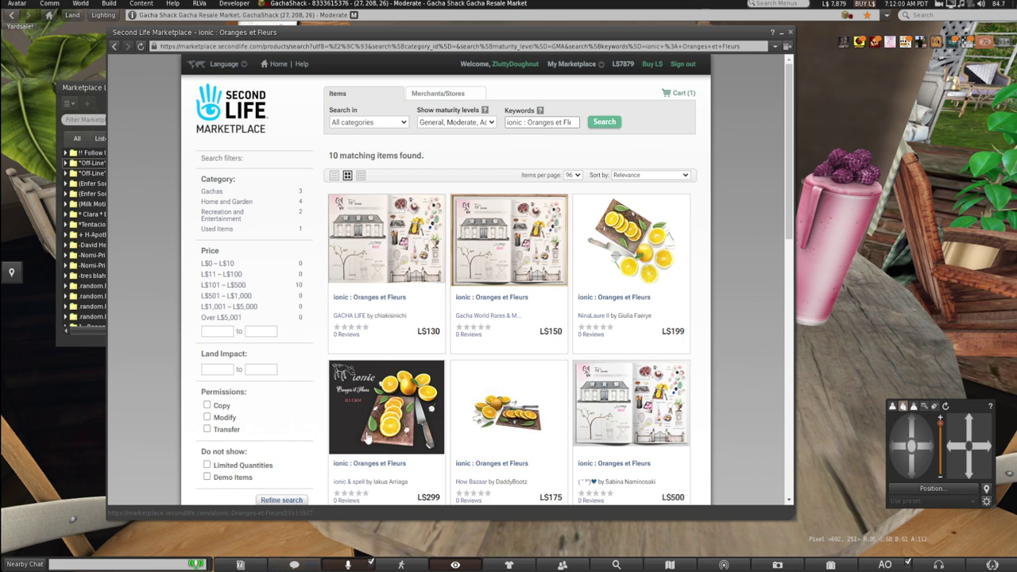
pyautogui.click(93, 565)
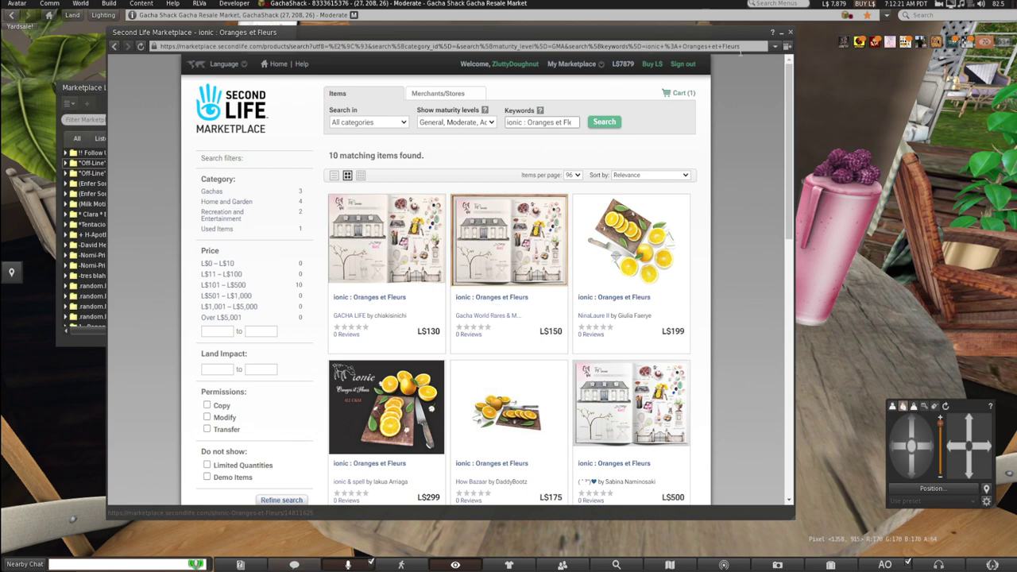
pyautogui.click(782, 34)
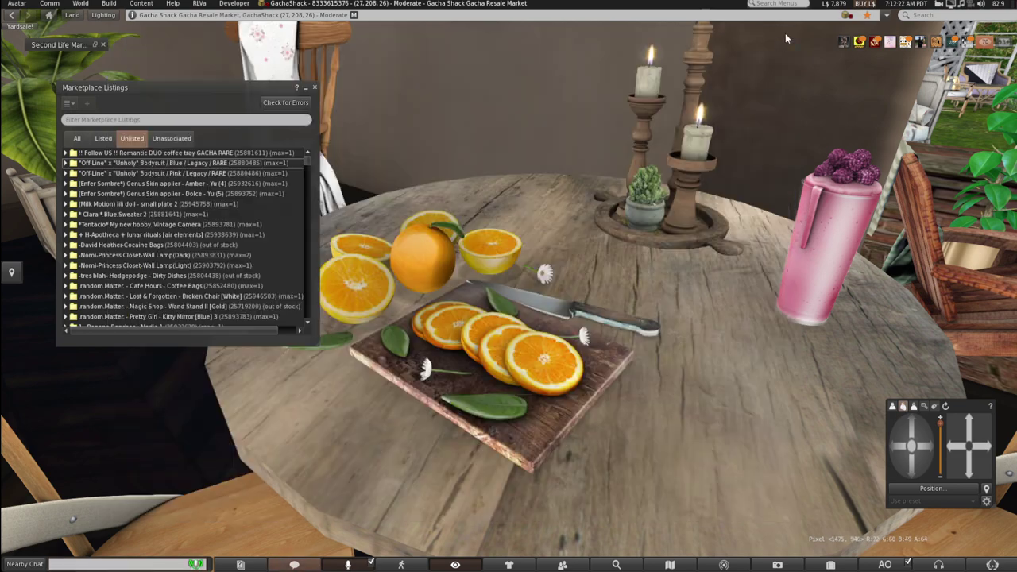
pyautogui.click(314, 88)
# Buy the "ionic : Oranges et Fleurs" board for L$75 and take it off the table.
pyautogui.click(436, 307)
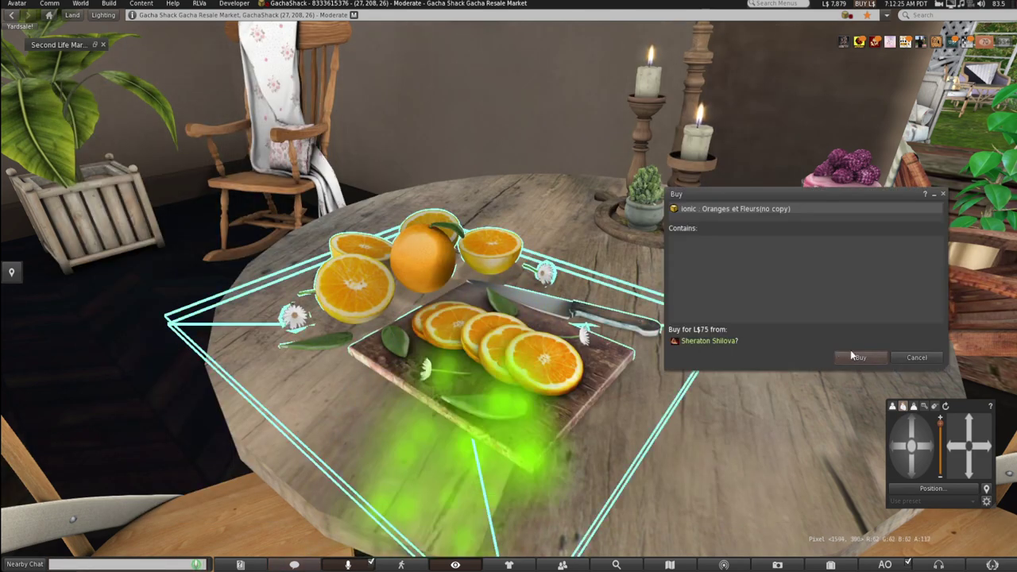
pyautogui.click(858, 356)
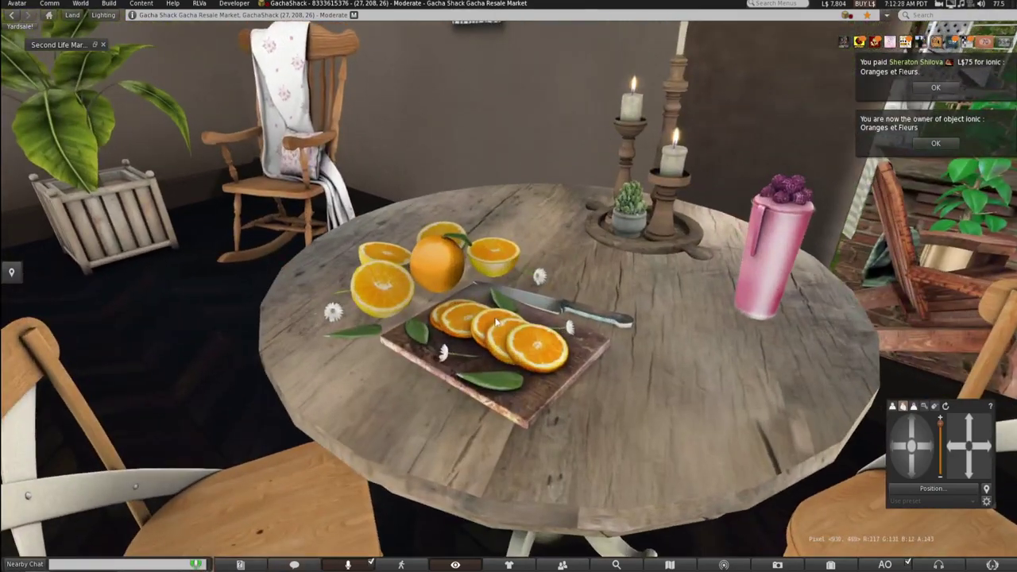
pyautogui.rightClick(466, 317)
pyautogui.click(463, 318)
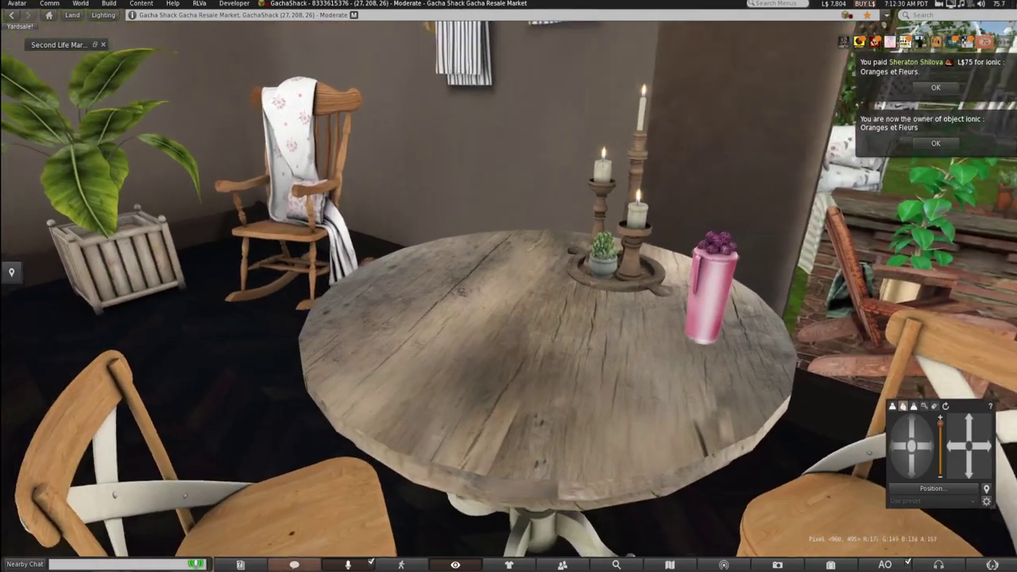
# Find the pizza box on the kitchen island, open its object properties and copy its name.
pyautogui.moveTo(508, 300); pyautogui.dragTo(509, 385)
pyautogui.keyDown('alt'); pyautogui.click(171, 414); pyautogui.keyUp('alt')
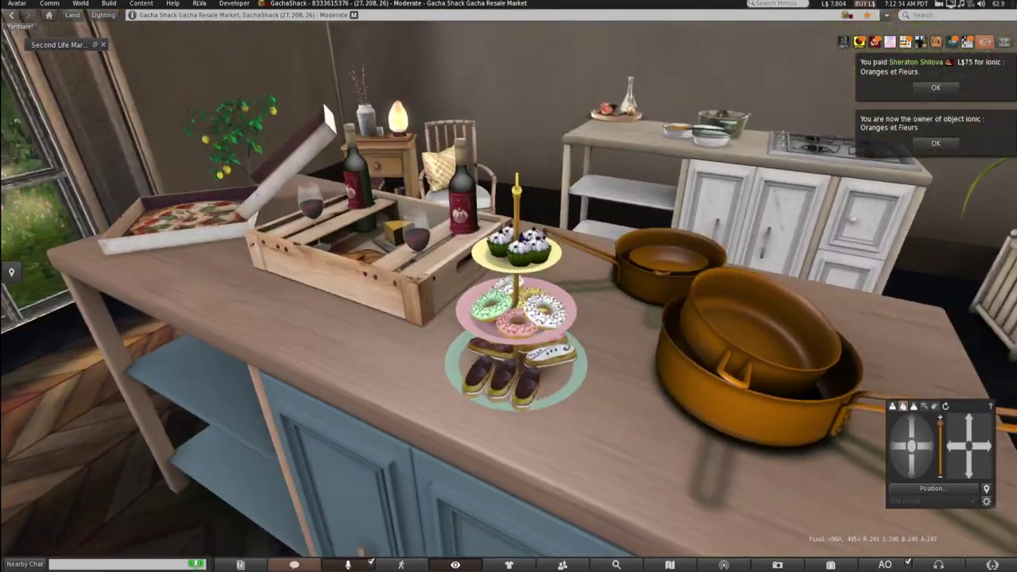
pyautogui.moveTo(509, 310); pyautogui.dragTo(556, 297)
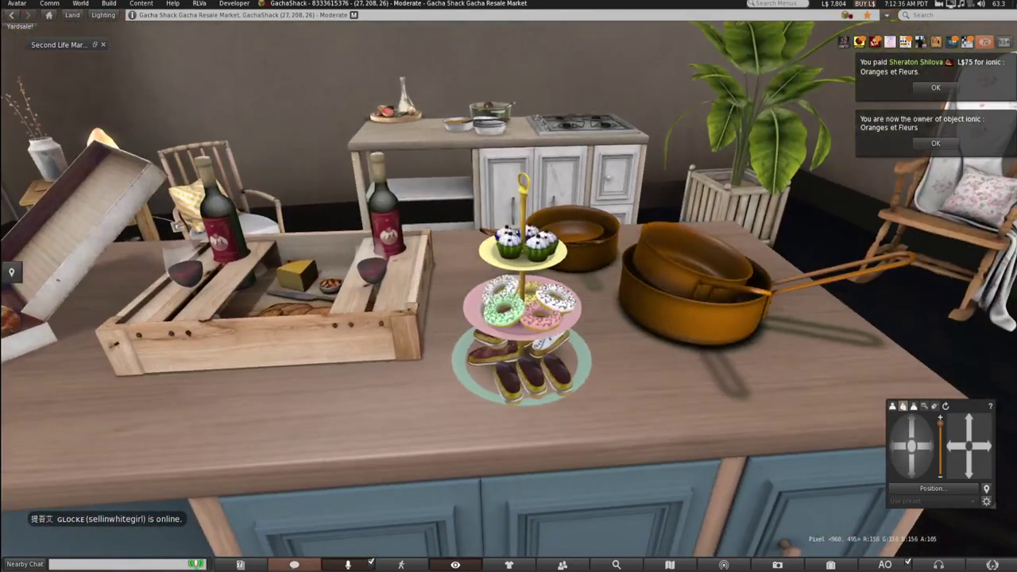
pyautogui.moveTo(34, 315); pyautogui.dragTo(202, 294)
pyautogui.rightClick(420, 424)
pyautogui.click(455, 457)
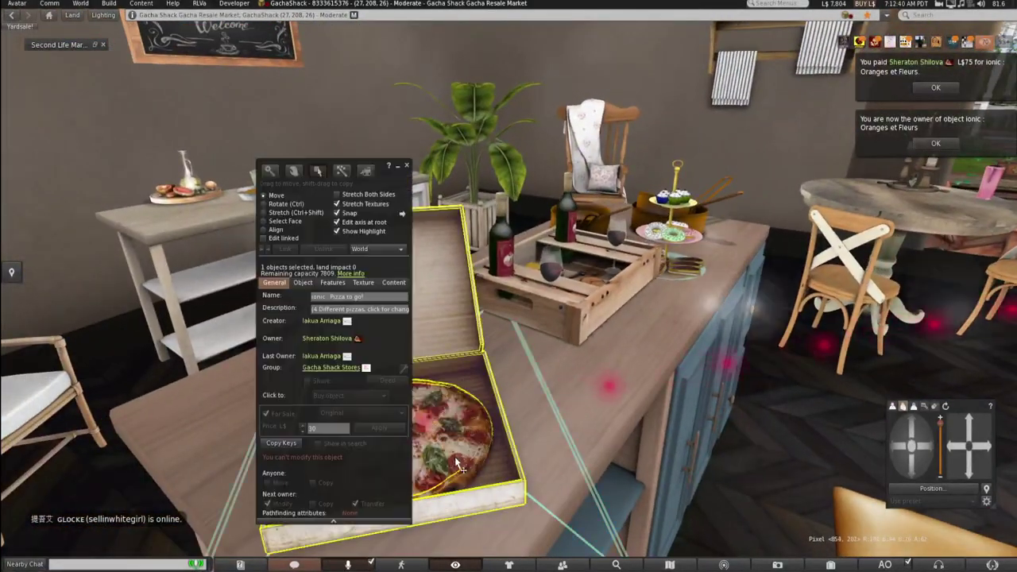
pyautogui.tripleClick(363, 296)
pyautogui.rightClick(346, 299)
pyautogui.click(353, 312)
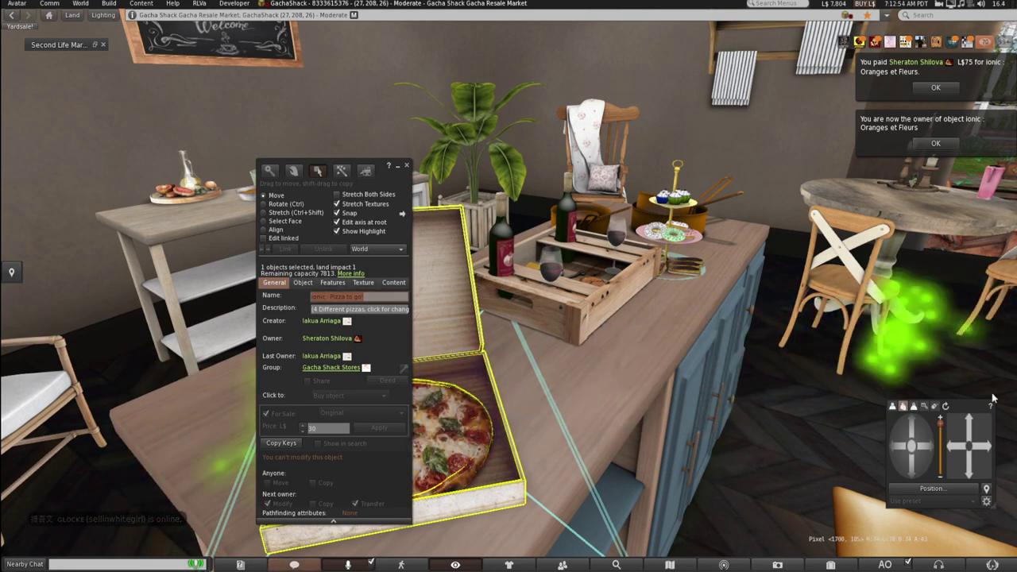
# Search the Marketplace for "ionic : Pizza to go!" using the copied object name.
pyautogui.click(95, 45)
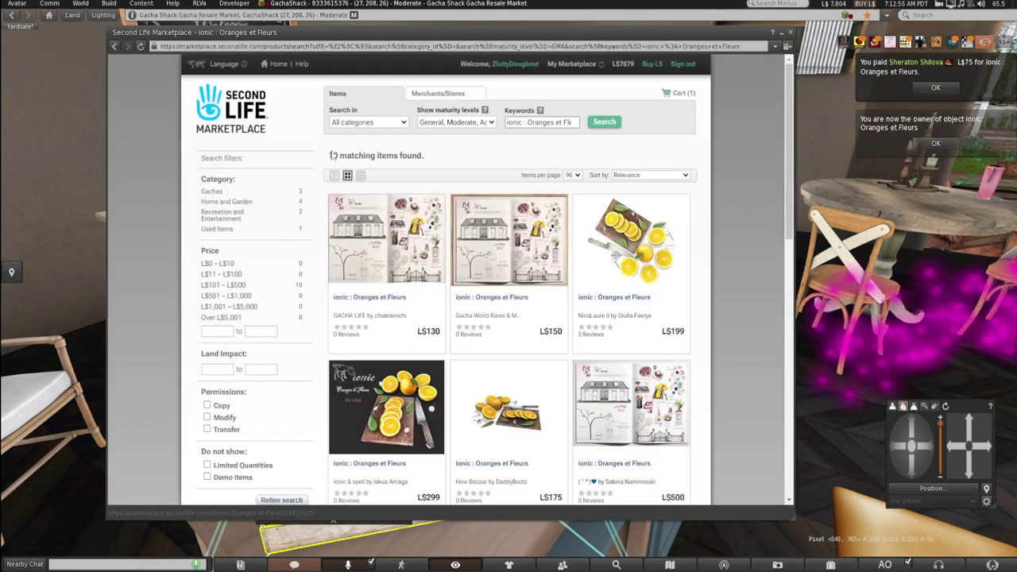
pyautogui.click(574, 124)
pyautogui.rightClick(555, 123)
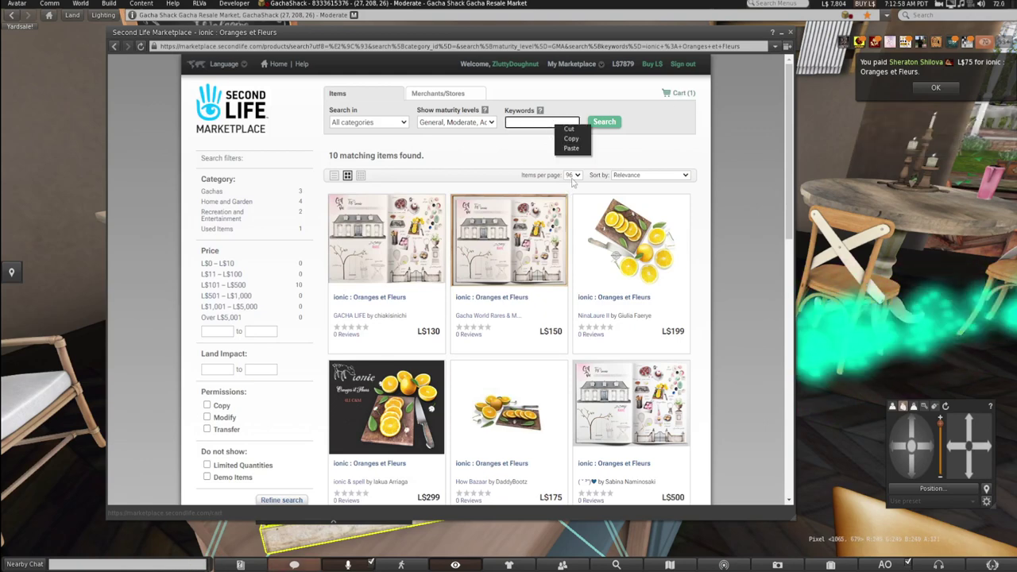
pyautogui.click(568, 150)
pyautogui.click(604, 123)
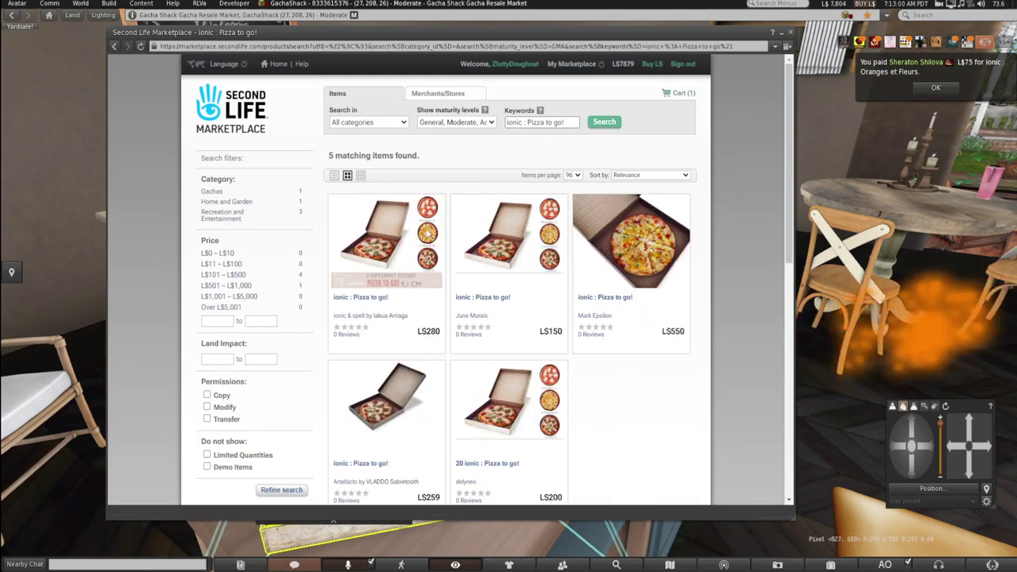
# Sort the pizza search results by Price: Low to High, and close the Marketplace and object properties windows.
pyautogui.click(642, 175)
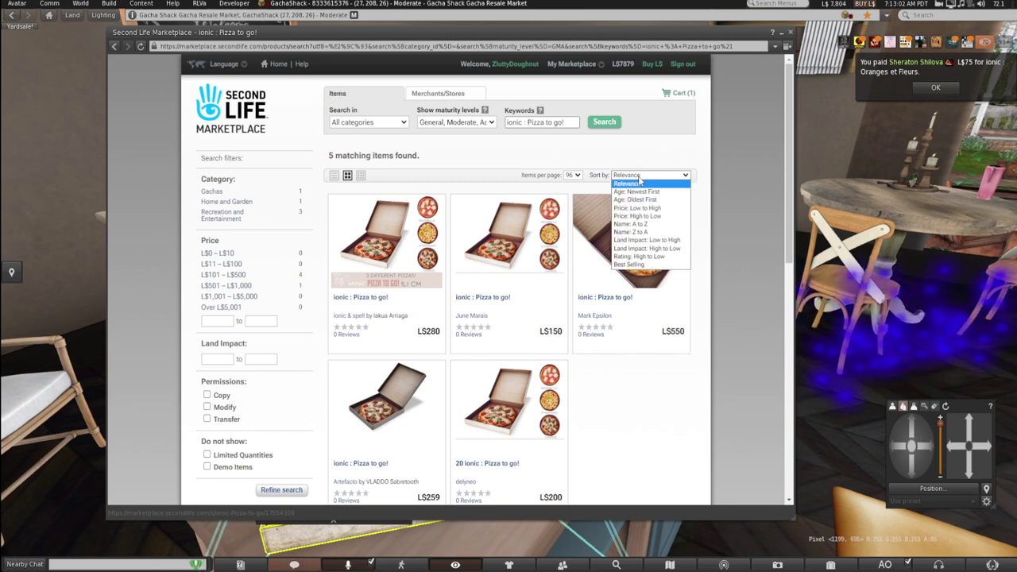
pyautogui.click(666, 209)
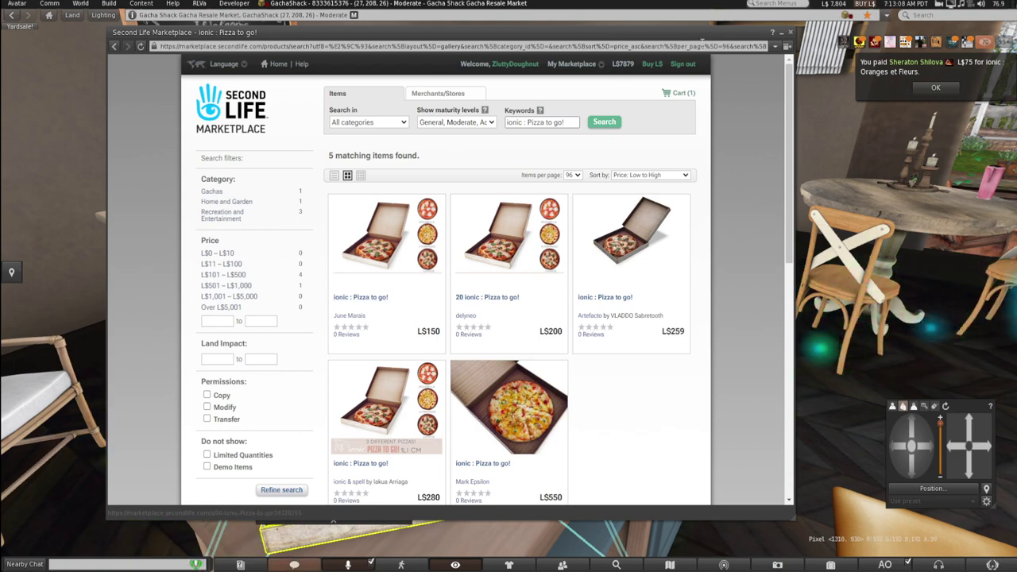
pyautogui.click(790, 32)
pyautogui.click(407, 167)
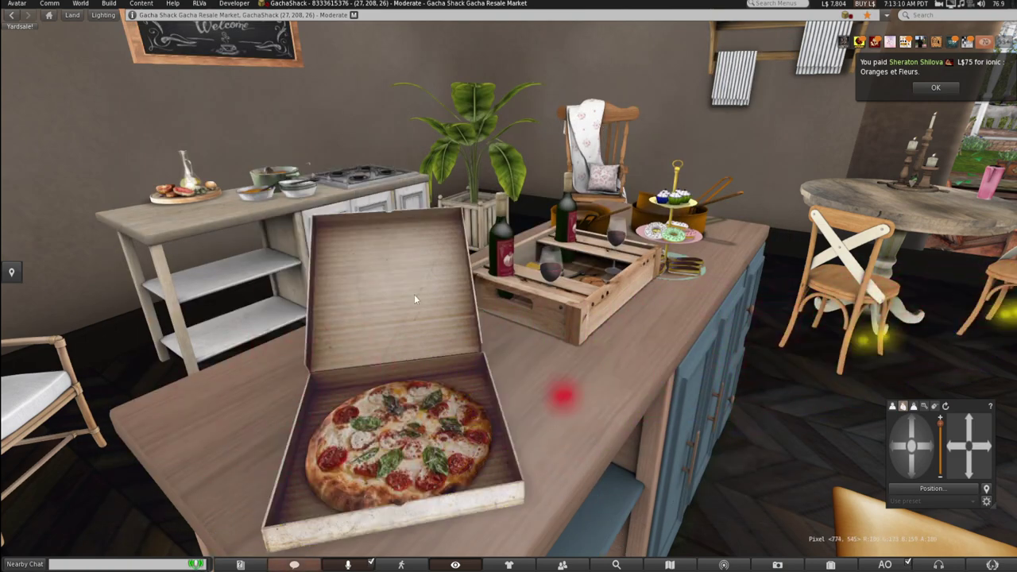
# Buy the "ionic : Pizza to go!" box on the kitchen island for L$30.
pyautogui.rightClick(402, 349)
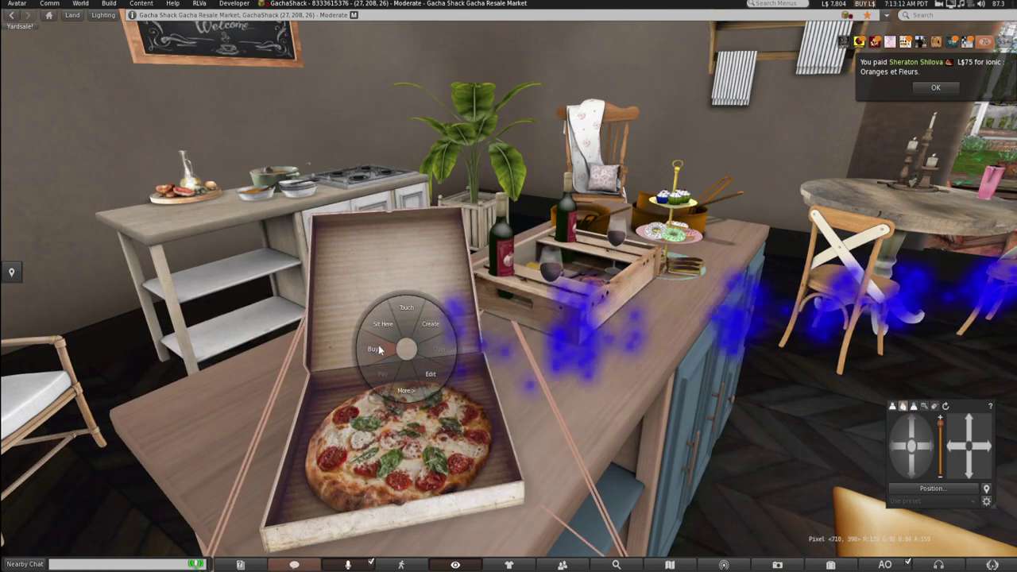
pyautogui.click(392, 347)
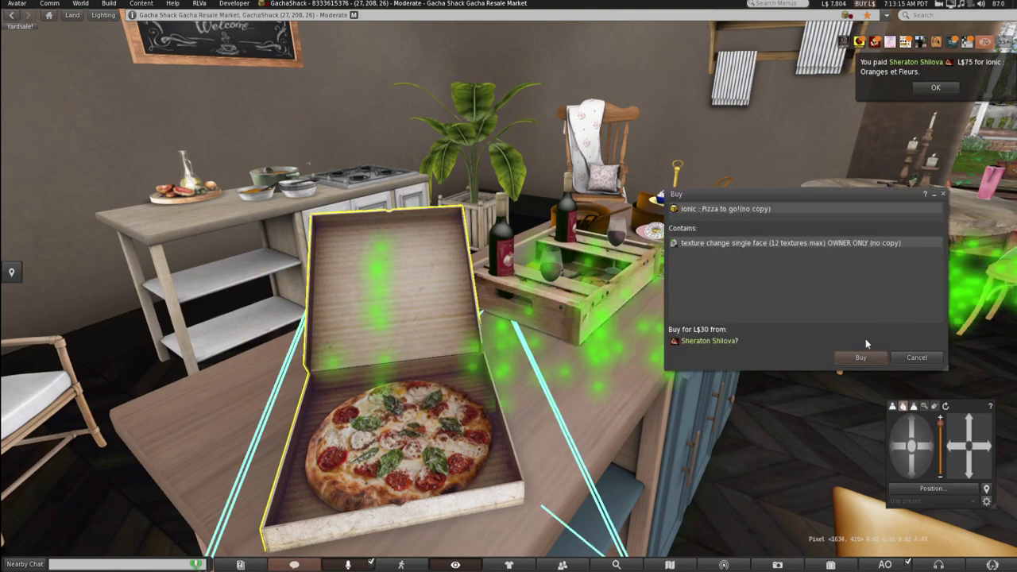
pyautogui.click(860, 361)
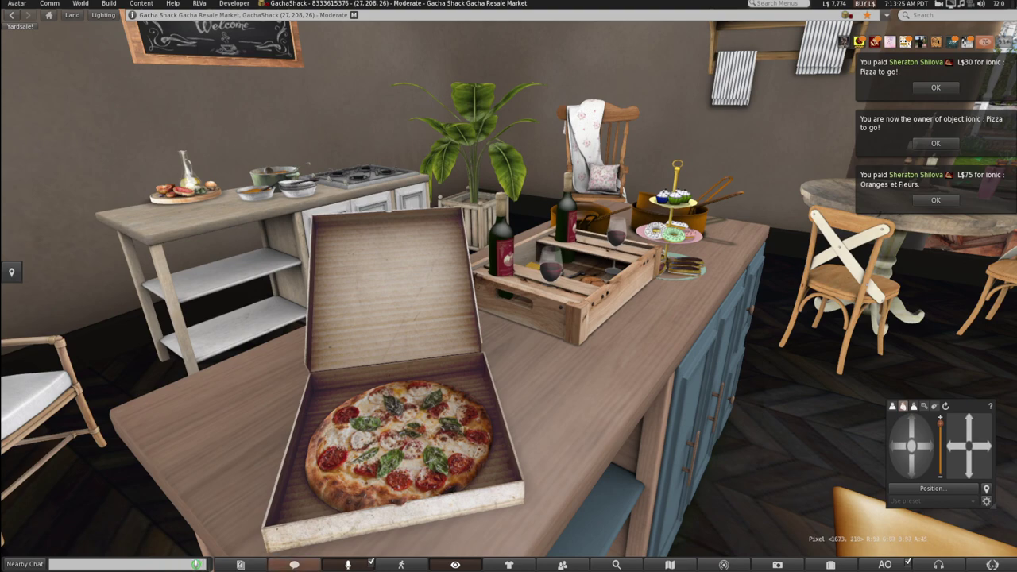
# Frame the purchased pizza box up close from the front, inspect its general object properties and close them.
pyautogui.click(890, 447)
pyautogui.scroll(-2, 515, 391)
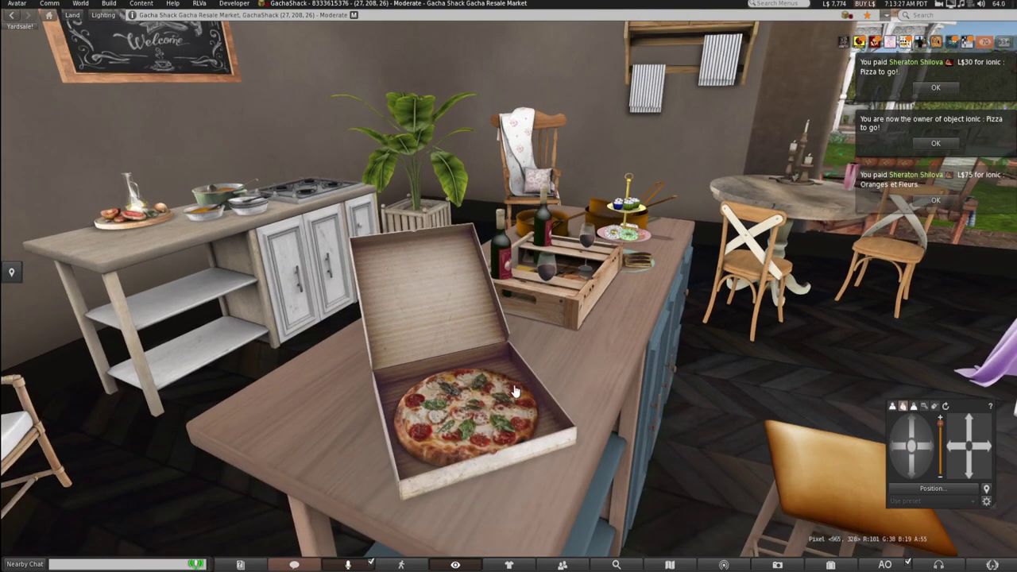
pyautogui.keyDown('alt'); pyautogui.click(523, 377); pyautogui.keyUp('alt')
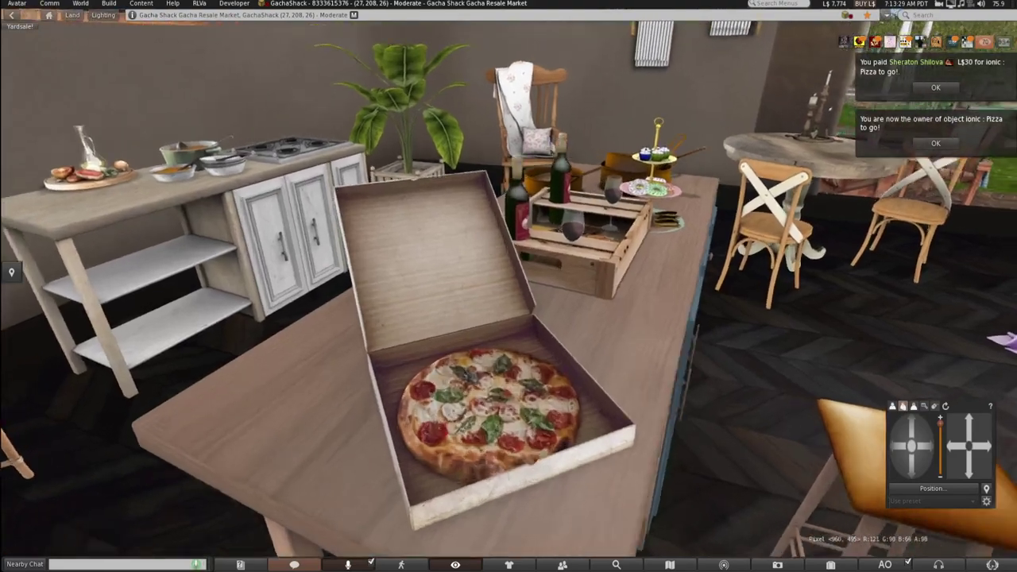
pyautogui.moveTo(509, 381); pyautogui.dragTo(511, 291)
pyautogui.moveTo(507, 248); pyautogui.dragTo(512, 282)
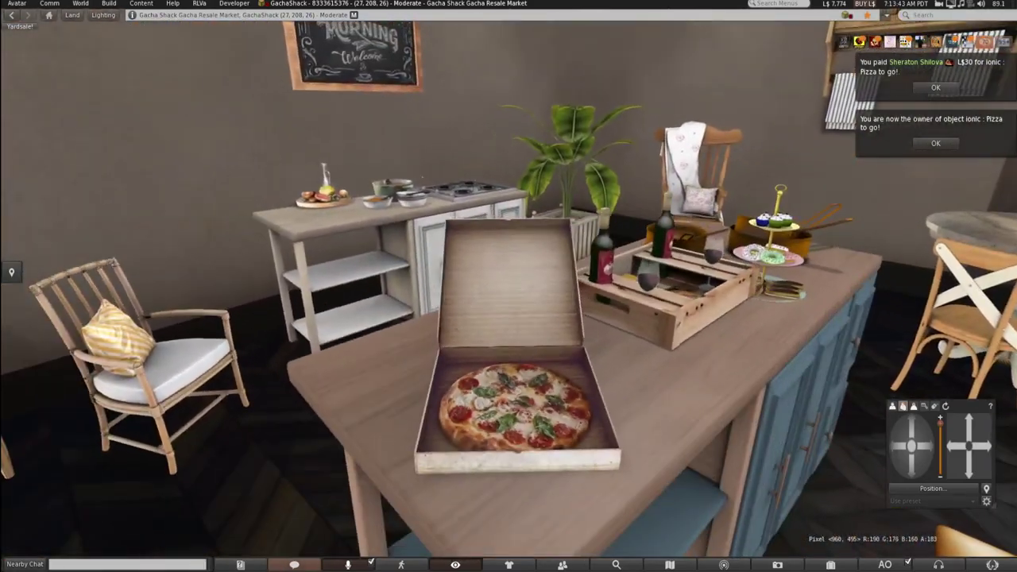
pyautogui.moveTo(602, 360); pyautogui.dragTo(898, 365)
pyautogui.moveTo(557, 258); pyautogui.dragTo(488, 257)
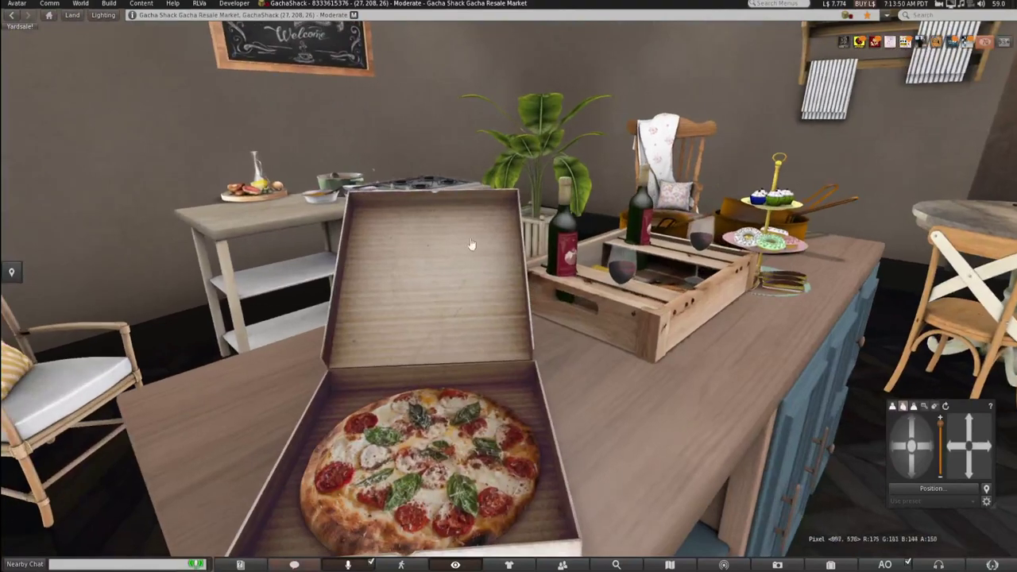
pyautogui.rightClick(424, 454)
pyautogui.click(451, 479)
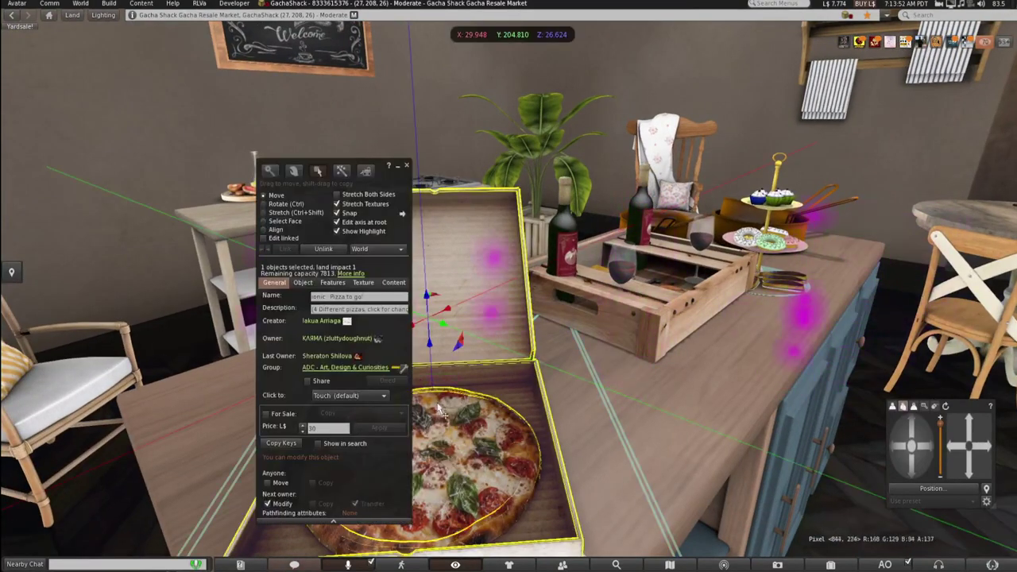
pyautogui.moveTo(278, 165); pyautogui.dragTo(196, 243)
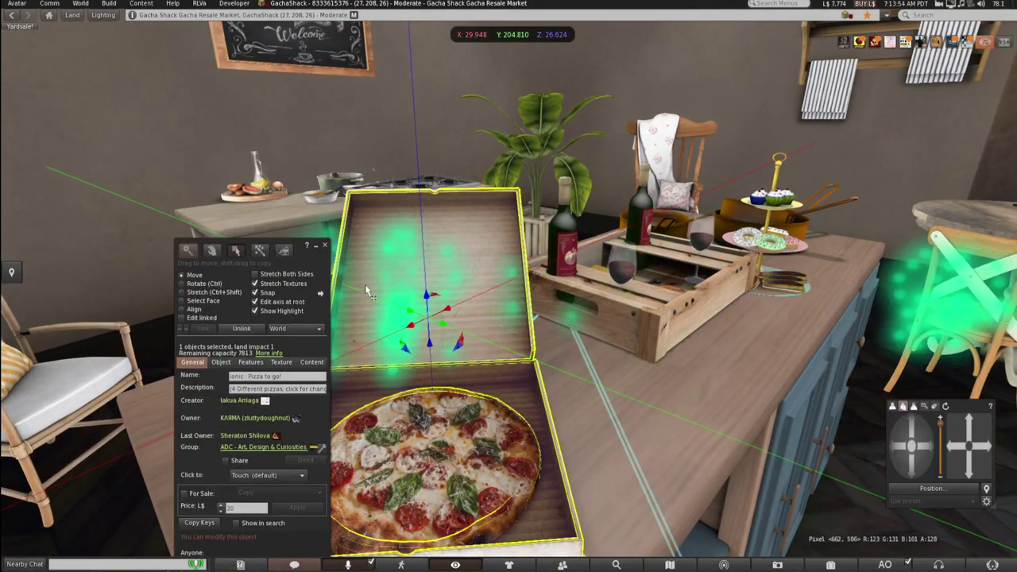
pyautogui.click(325, 244)
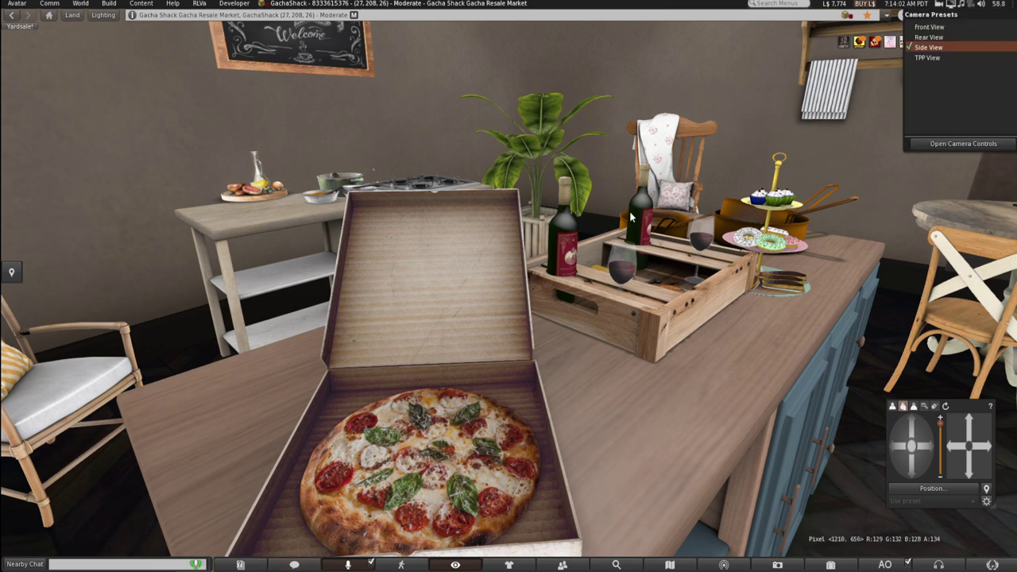
# Switch the scene around the pizza box to wireframe display.
pyautogui.scroll(-1, 477, 370)
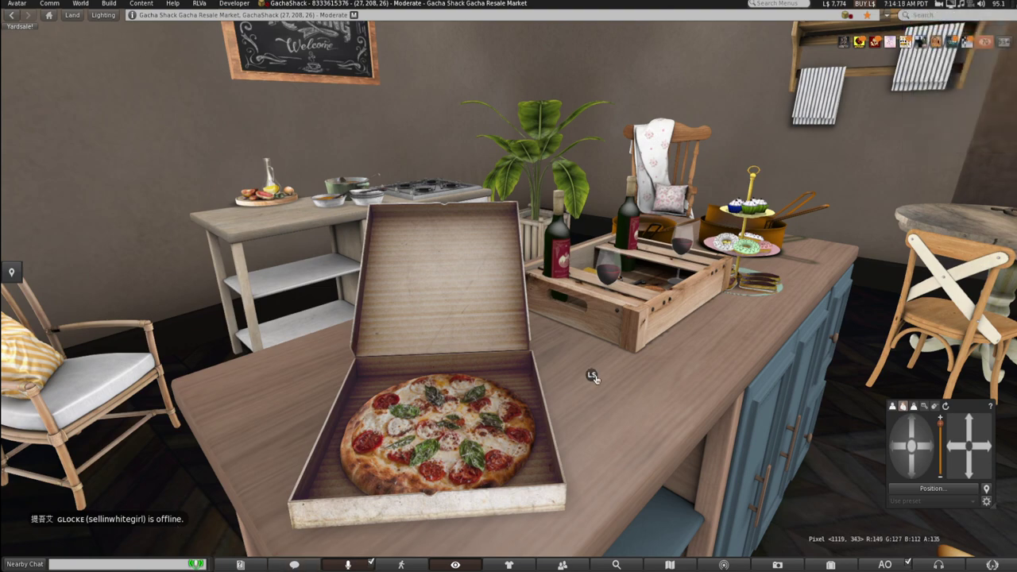
pyautogui.hotkey('ctrl', 'shift', 'r')
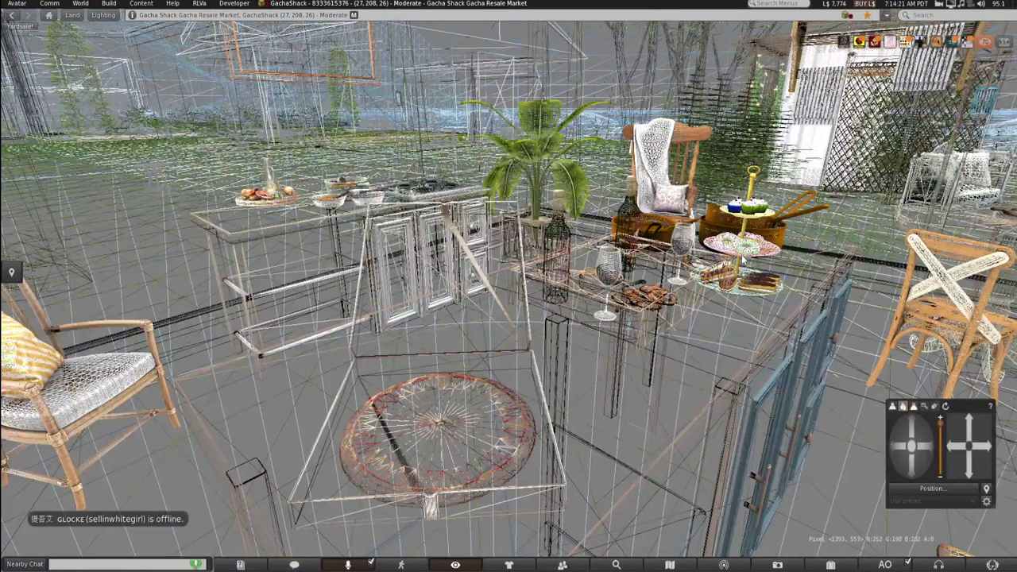
# Turn off wireframe display and take the purchased pizza box into the inventory.
pyautogui.hotkey('ctrl', 'shift', 'r')
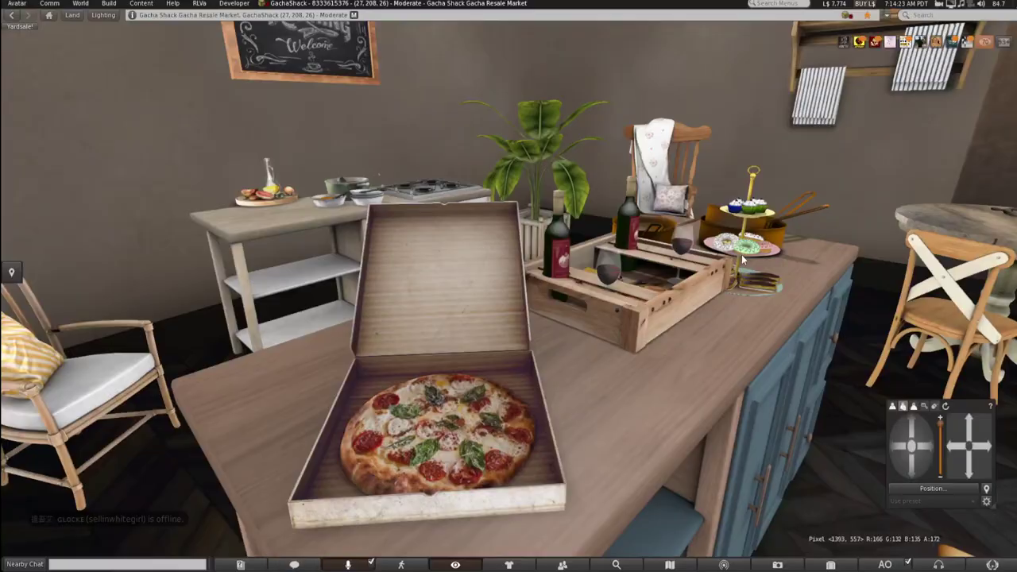
pyautogui.hotkey('ctrl', 'shift', 'c')
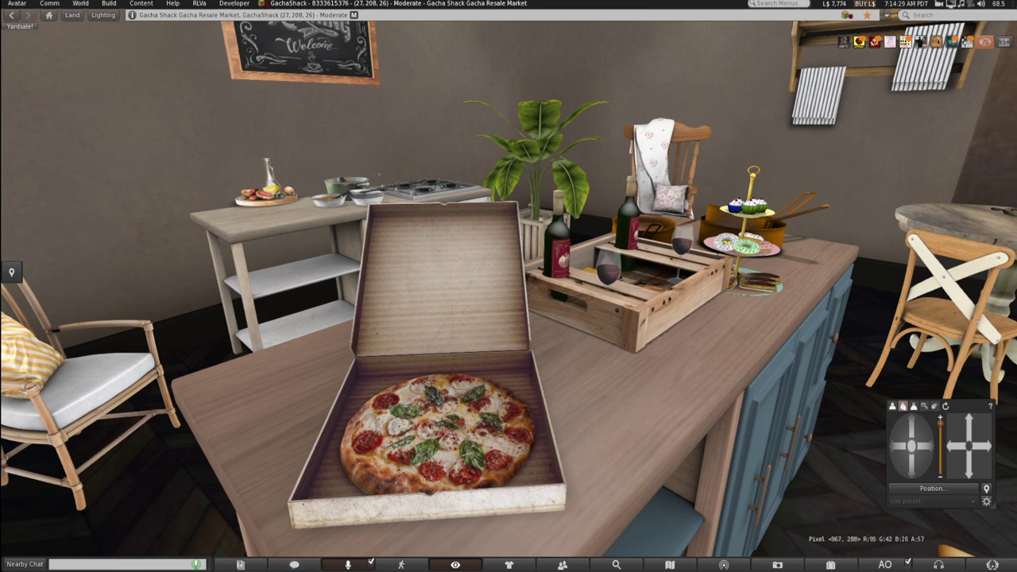
pyautogui.rightClick(432, 349)
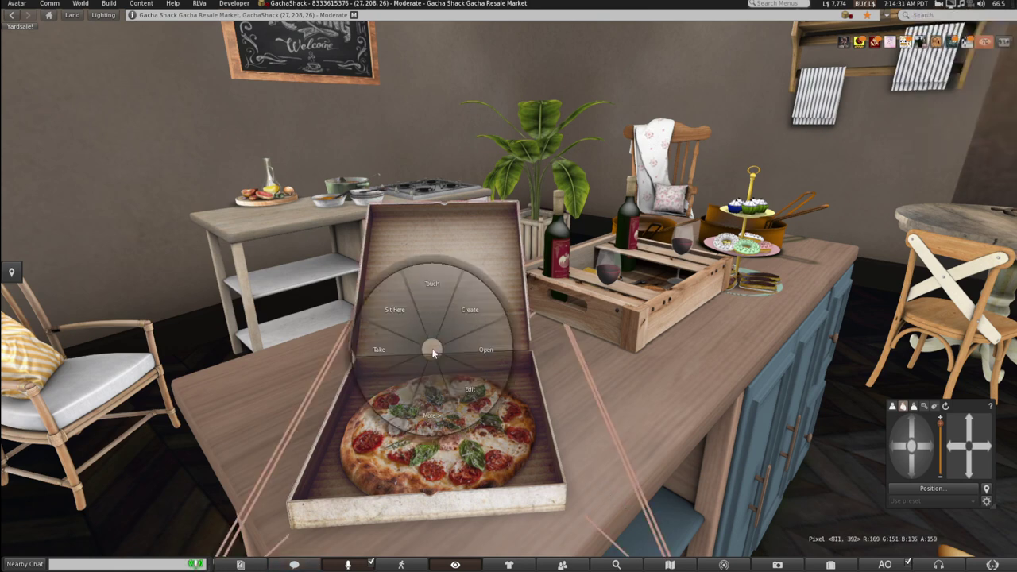
pyautogui.click(403, 354)
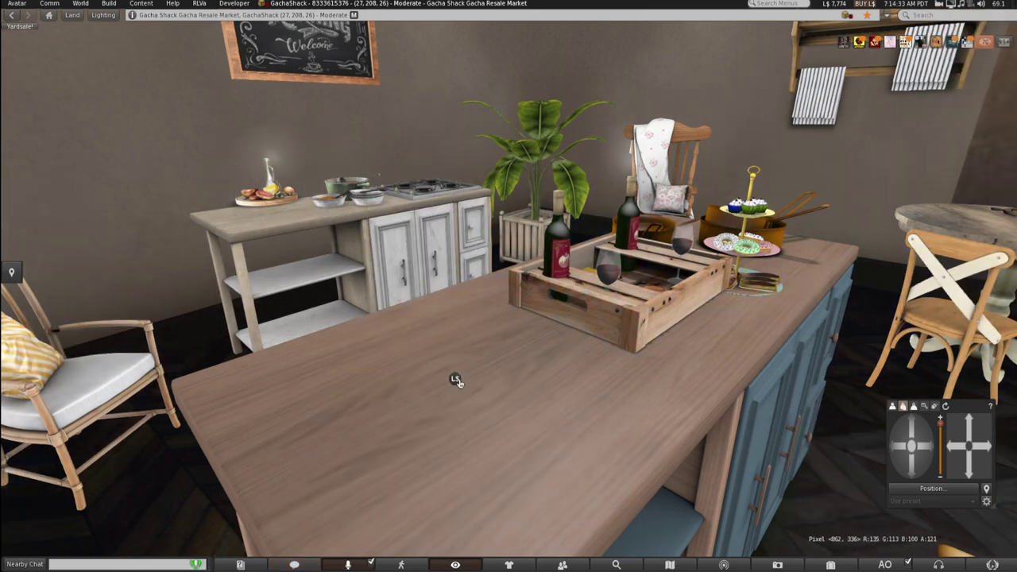
# Frame the soup pot and bowls on the kitchen counter, inspect the set's general object properties and close them.
pyautogui.press('Escape')
pyautogui.press('Up')
pyautogui.press('Right')
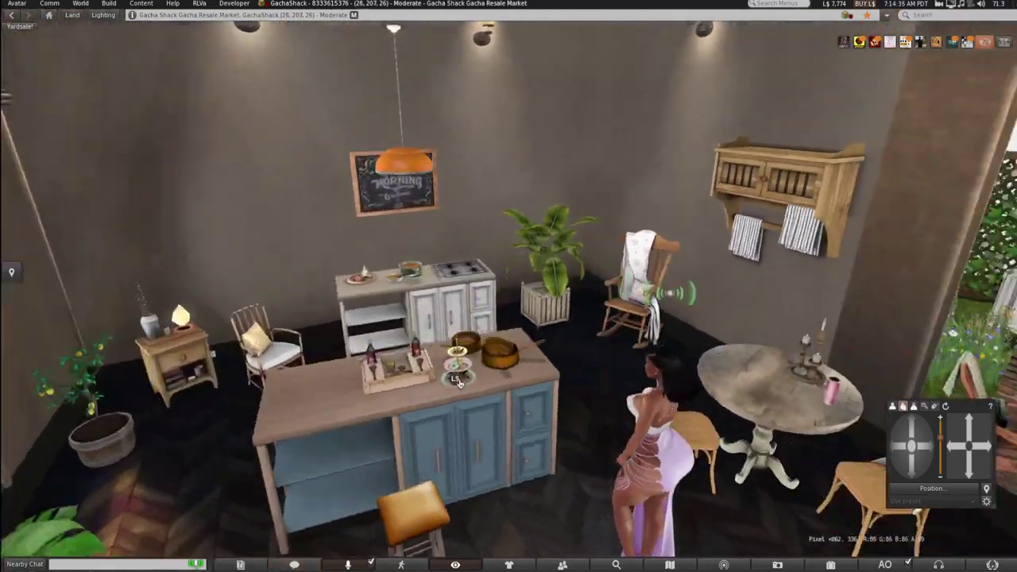
pyautogui.press('Left')
pyautogui.moveTo(433, 360); pyautogui.dragTo(516, 350)
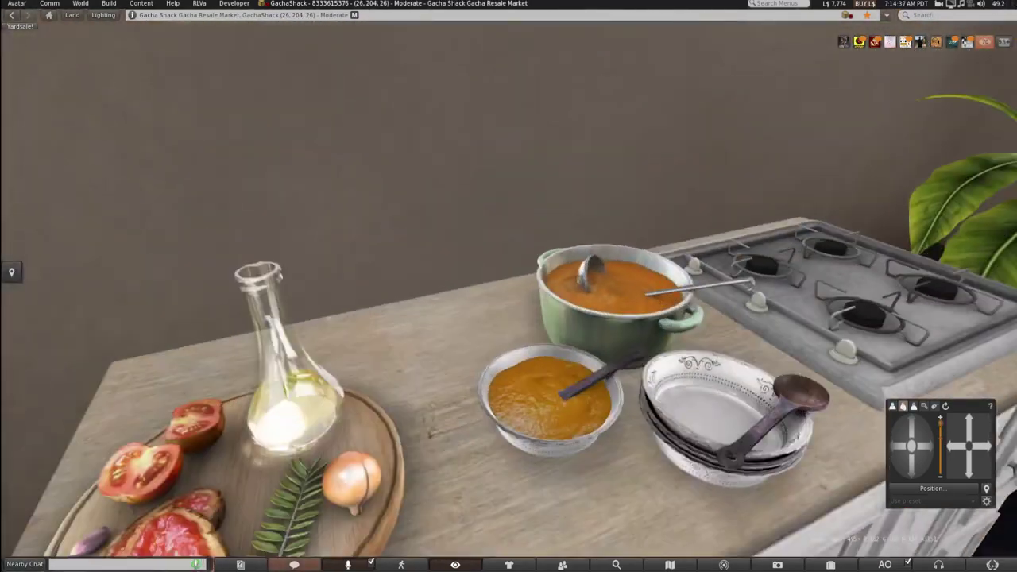
pyautogui.rightClick(507, 406)
pyautogui.click(532, 434)
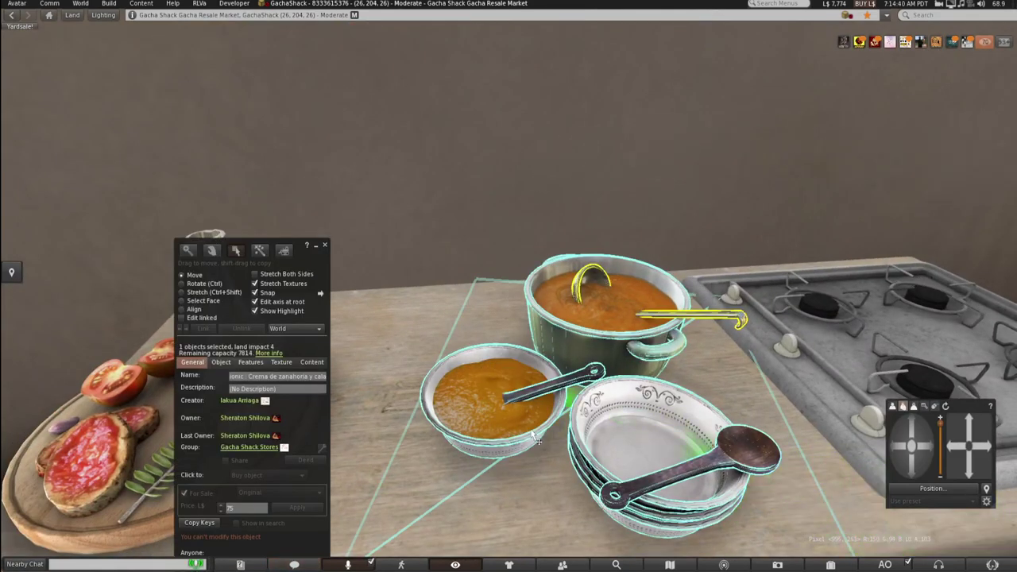
pyautogui.click(326, 245)
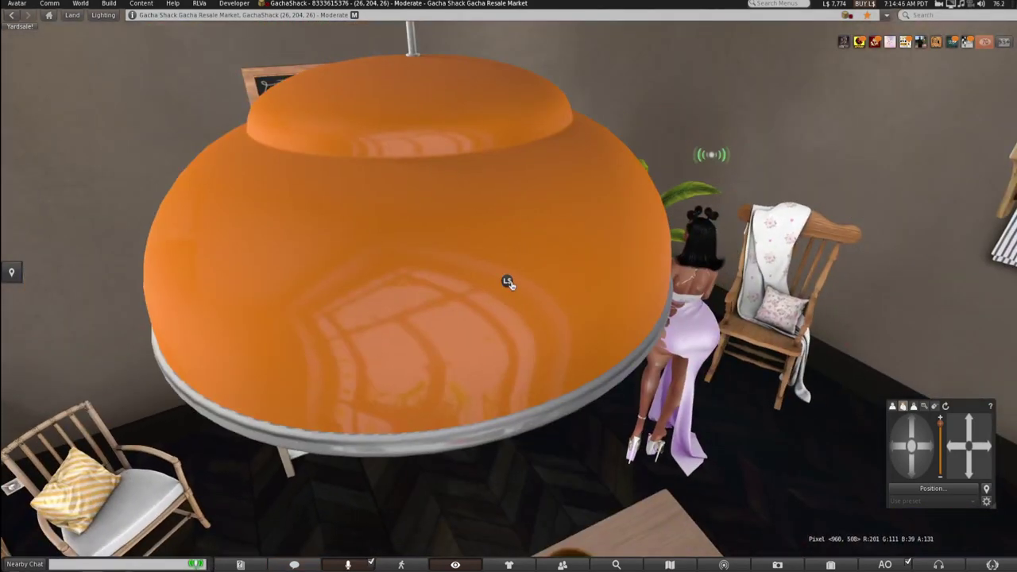
# Walk the avatar out of the house and across the garden to the potting shed.
pyautogui.press('Right')
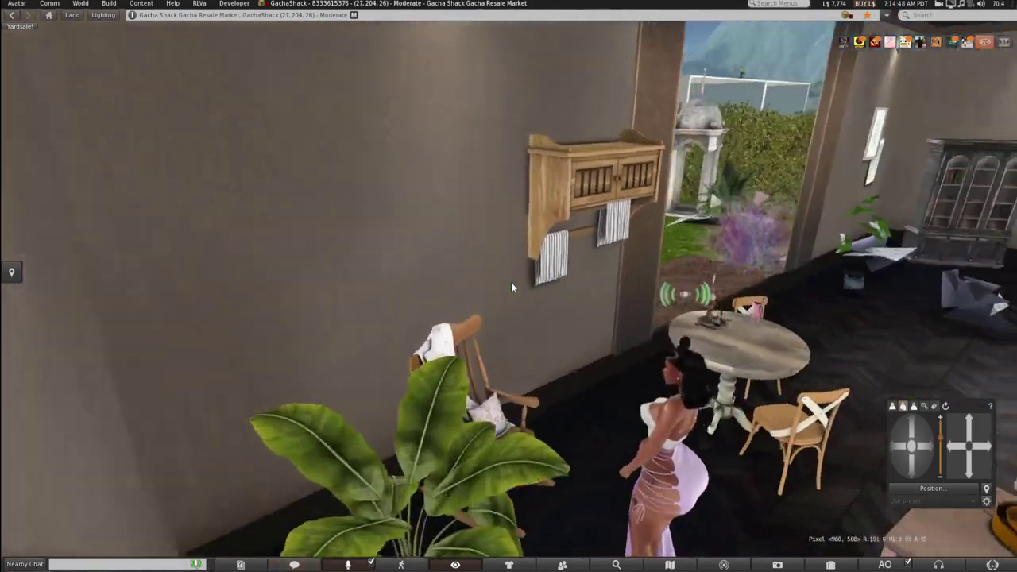
pyautogui.press('Up')
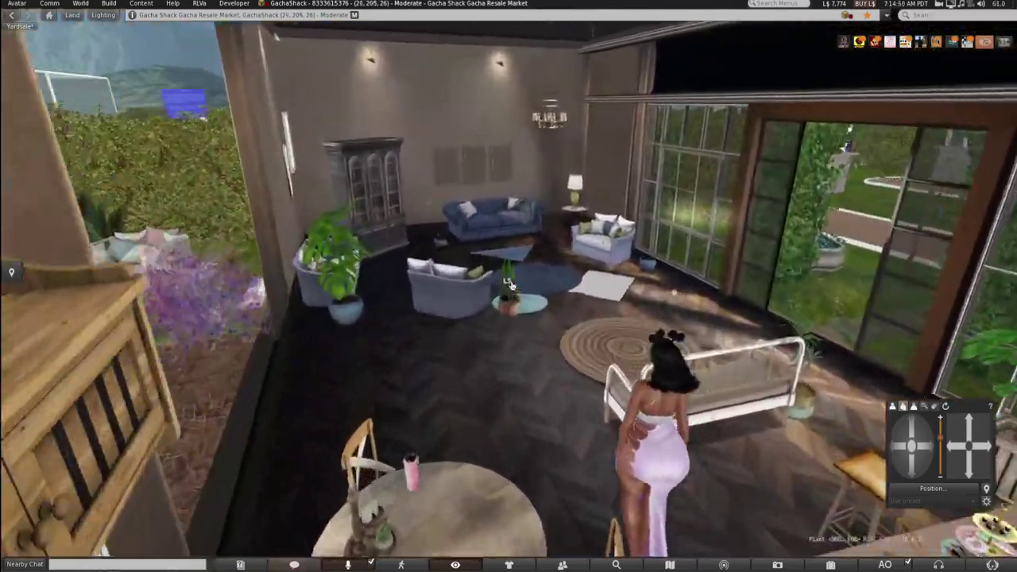
pyautogui.press('Left')
pyautogui.press('Left')
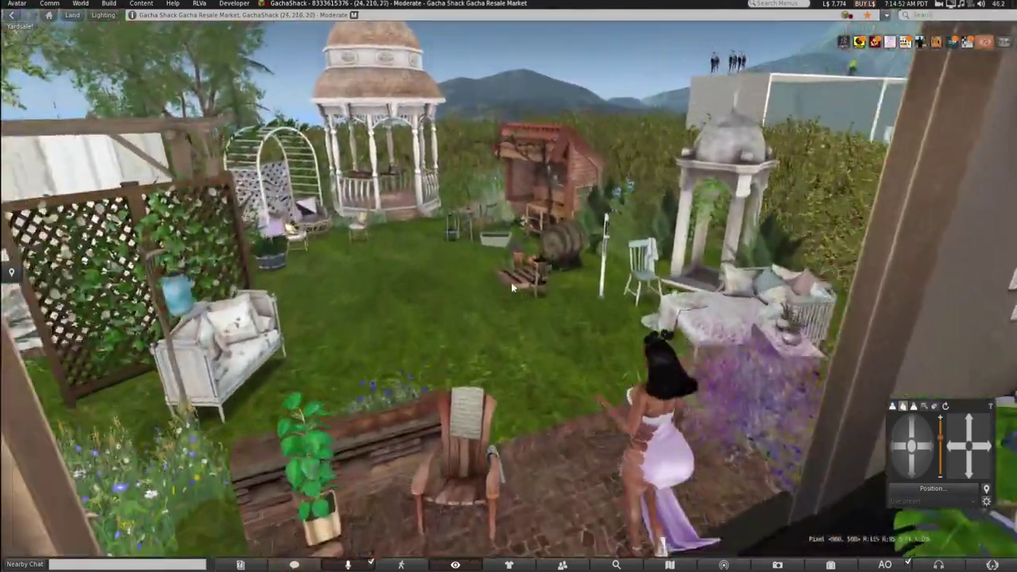
pyautogui.press('Right')
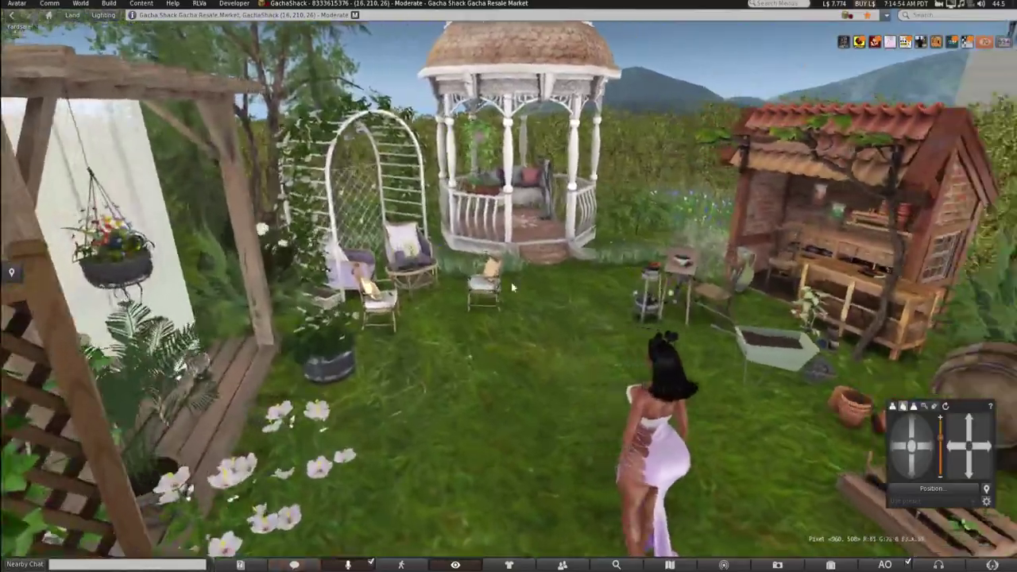
pyautogui.press('Up')
pyautogui.press('Right')
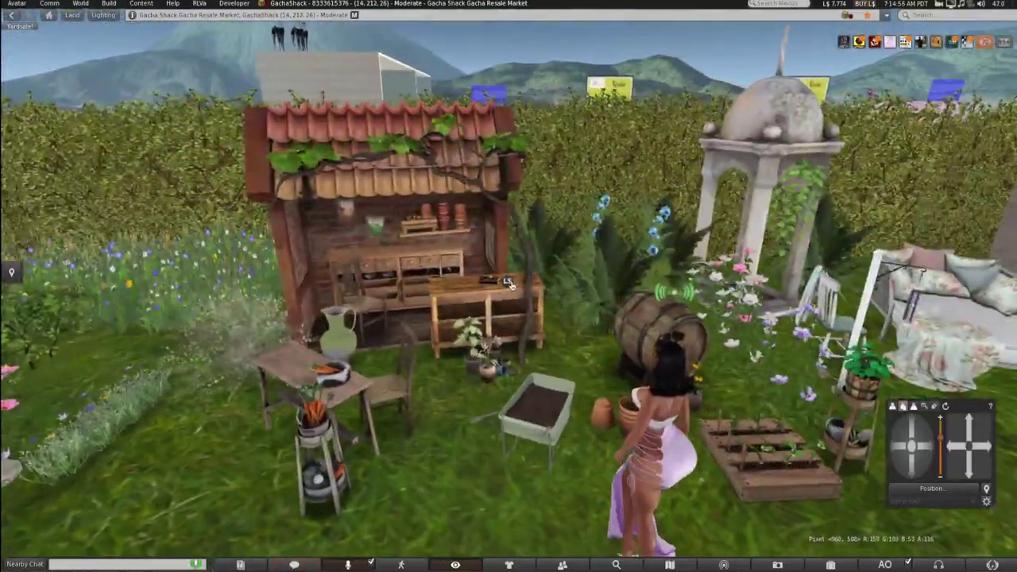
# Frame the green wheelbarrow up close, copy its object name from the general properties and close them.
pyautogui.moveTo(538, 415); pyautogui.dragTo(469, 334)
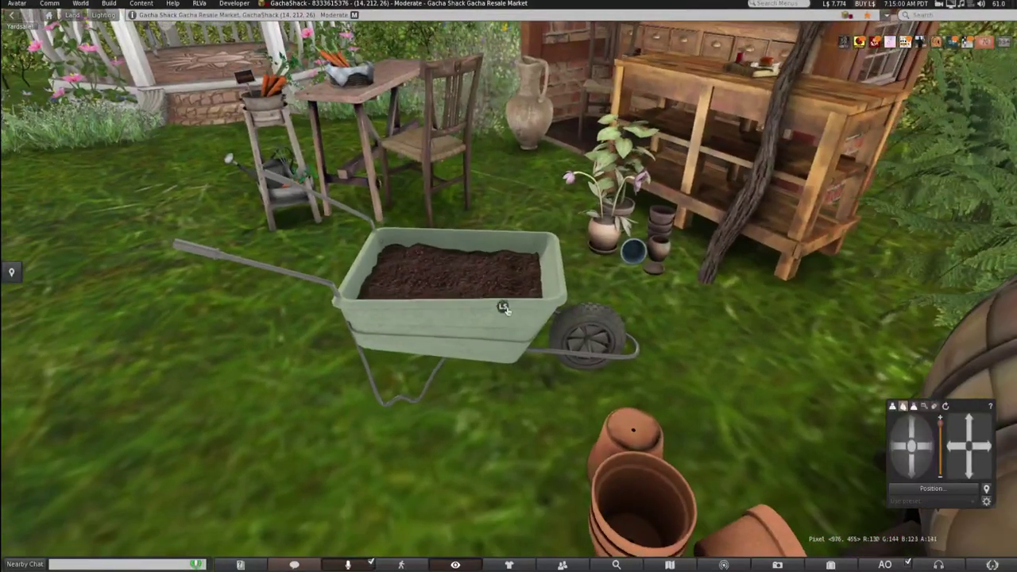
pyautogui.rightClick(503, 300)
pyautogui.click(534, 332)
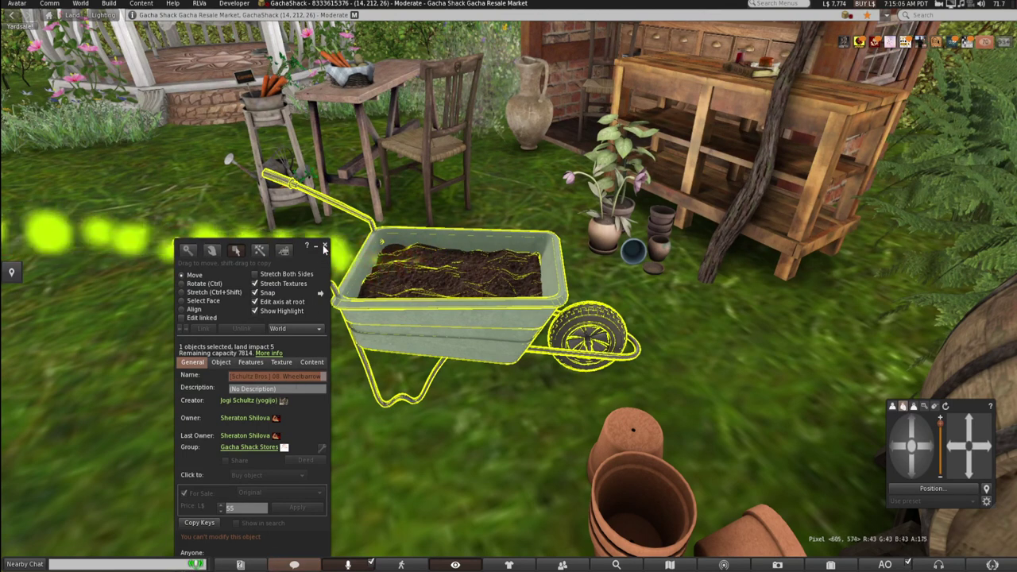
pyautogui.click(325, 245)
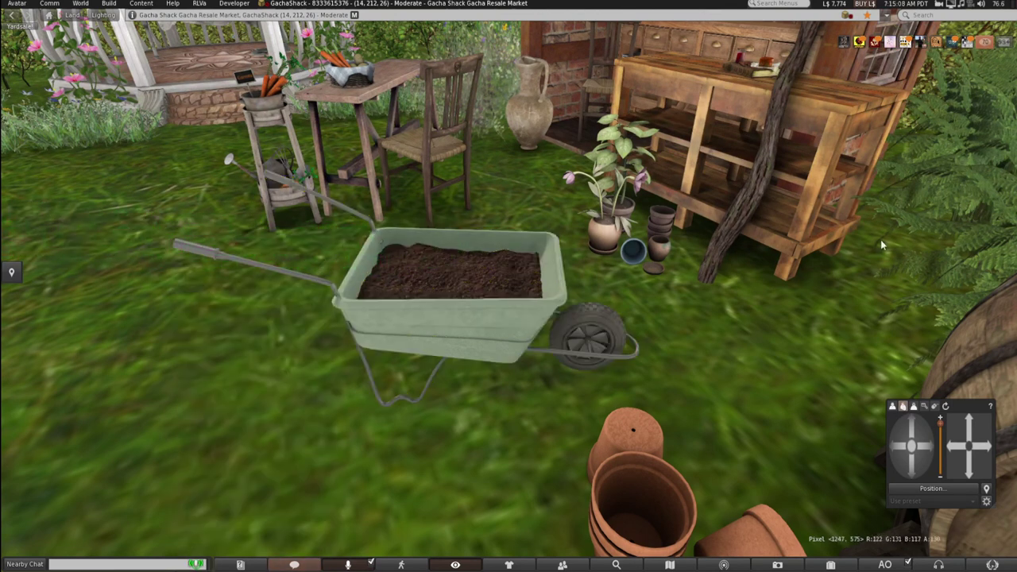
# Open the Marketplace edit page of the unlisted blue "Unholy" Bodysuit listing and close the Marketplace Listings window.
pyautogui.click(17, 4)
pyautogui.click(28, 28)
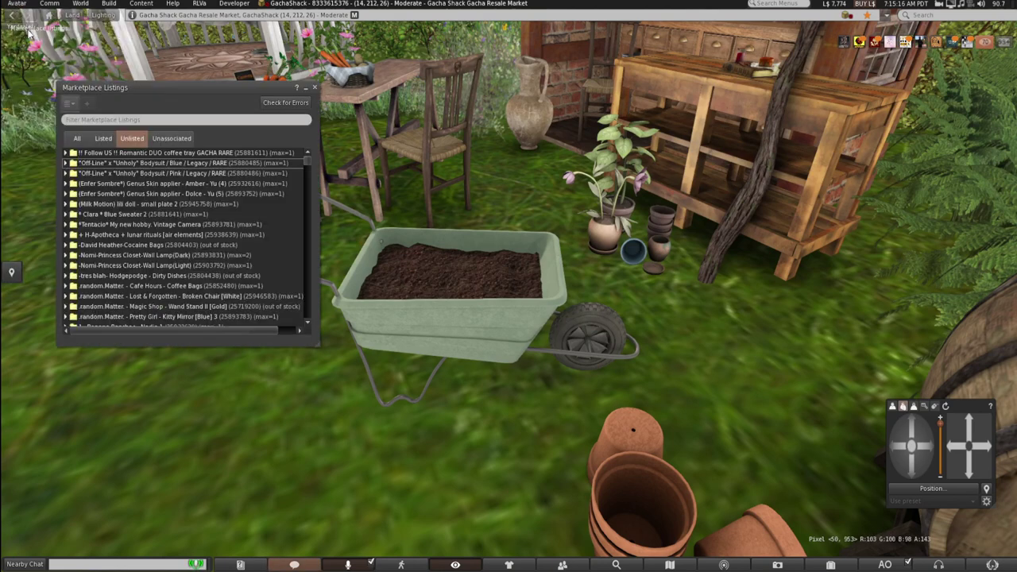
pyautogui.rightClick(148, 163)
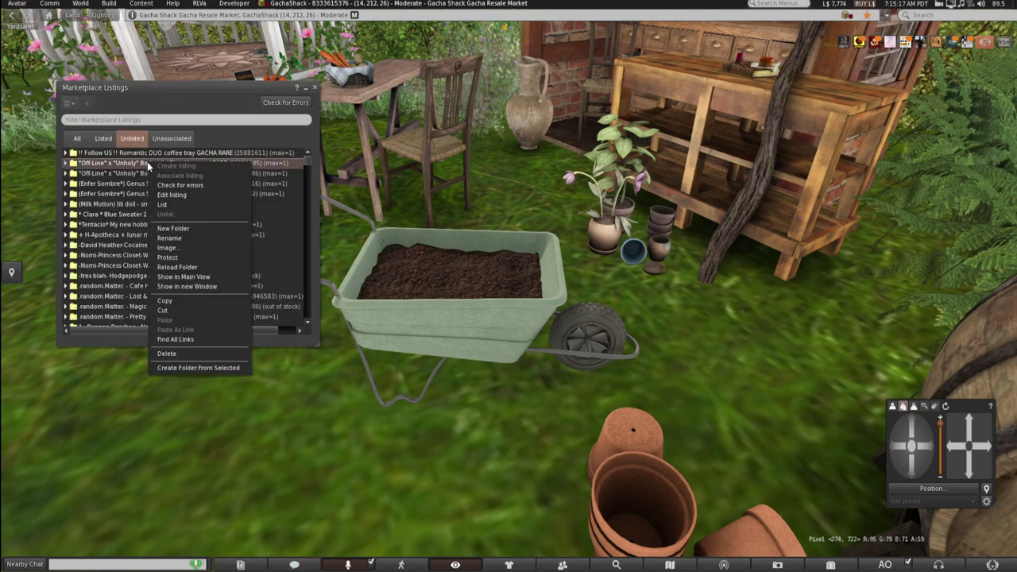
pyautogui.click(177, 195)
pyautogui.moveTo(356, 32); pyautogui.dragTo(833, 97)
pyautogui.click(314, 88)
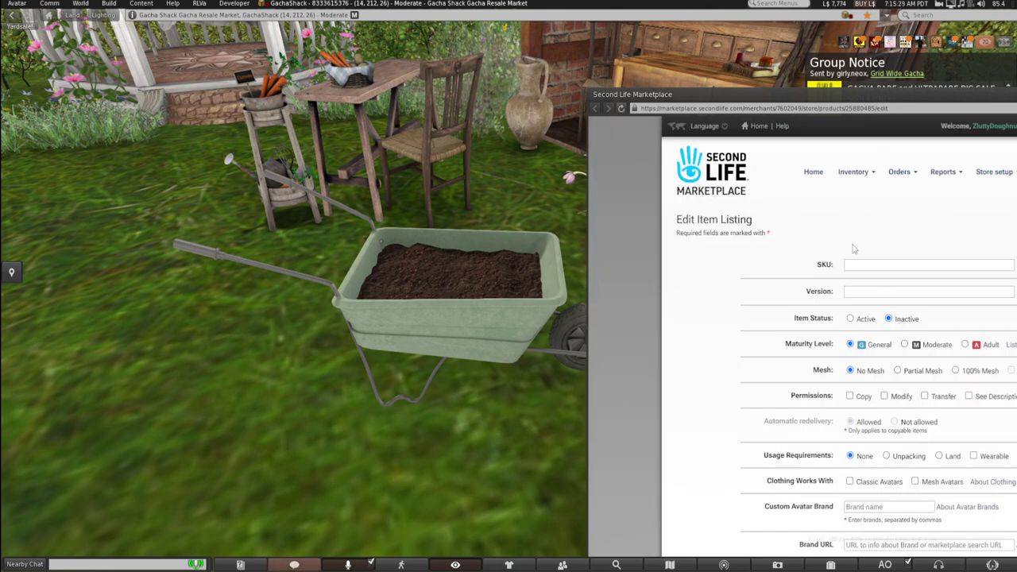
# Search the Marketplace for "[Schultz Bros.] 08. Wheelbarrow" from its home page, and close the Marketplace window.
pyautogui.click(744, 171)
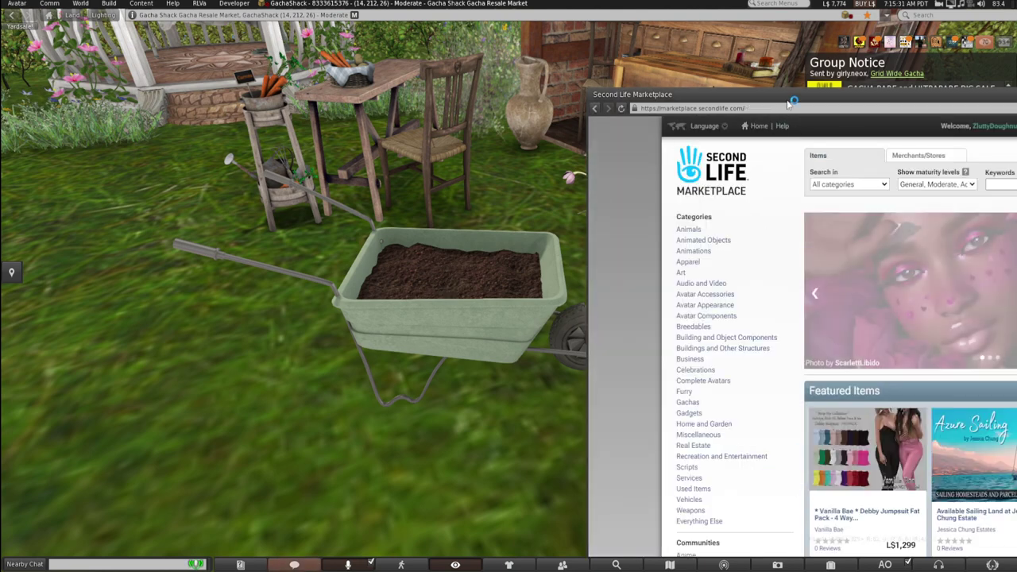
pyautogui.moveTo(788, 101); pyautogui.dragTo(510, 110)
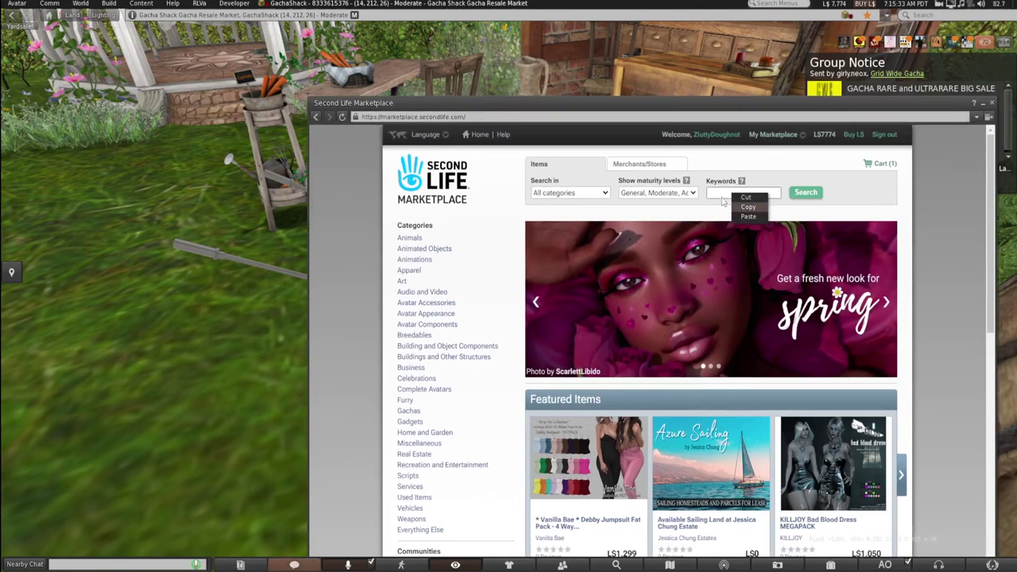
pyautogui.click(804, 194)
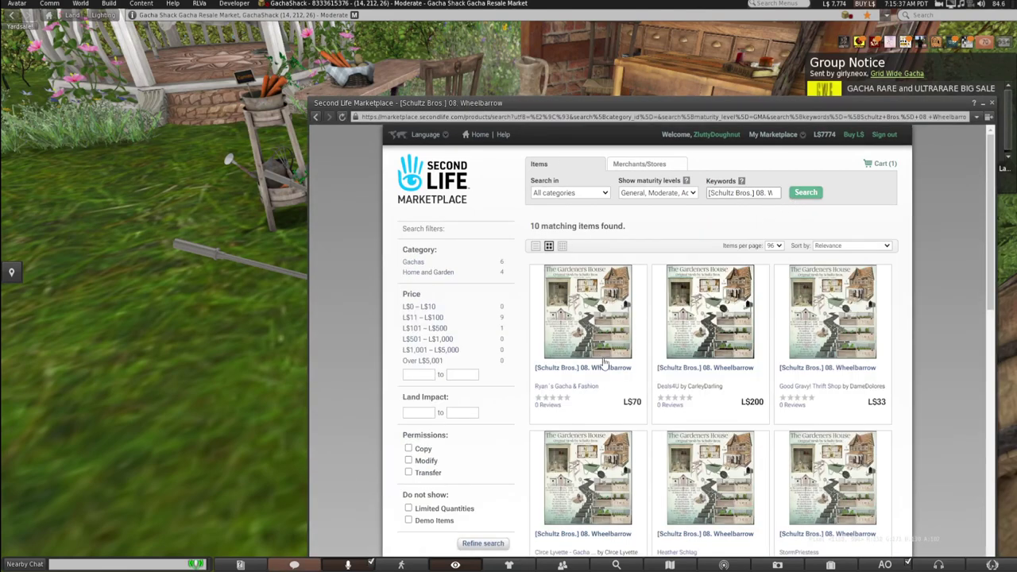
pyautogui.click(995, 105)
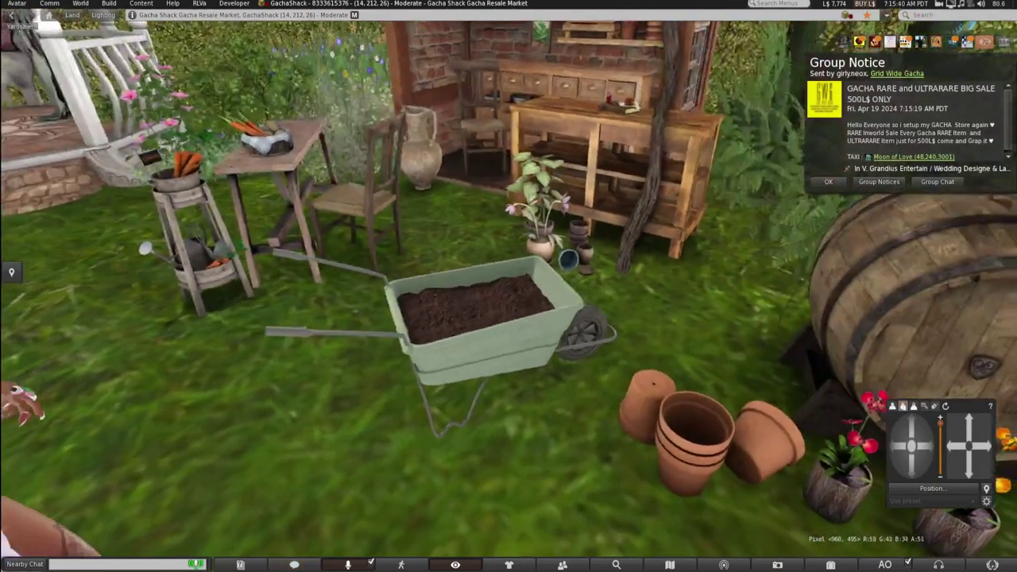
# Frame the vegetable basket on the garden table up close and open its general object properties.
pyautogui.moveTo(508, 309); pyautogui.dragTo(508, 382)
pyautogui.moveTo(325, 159); pyautogui.dragTo(325, 103)
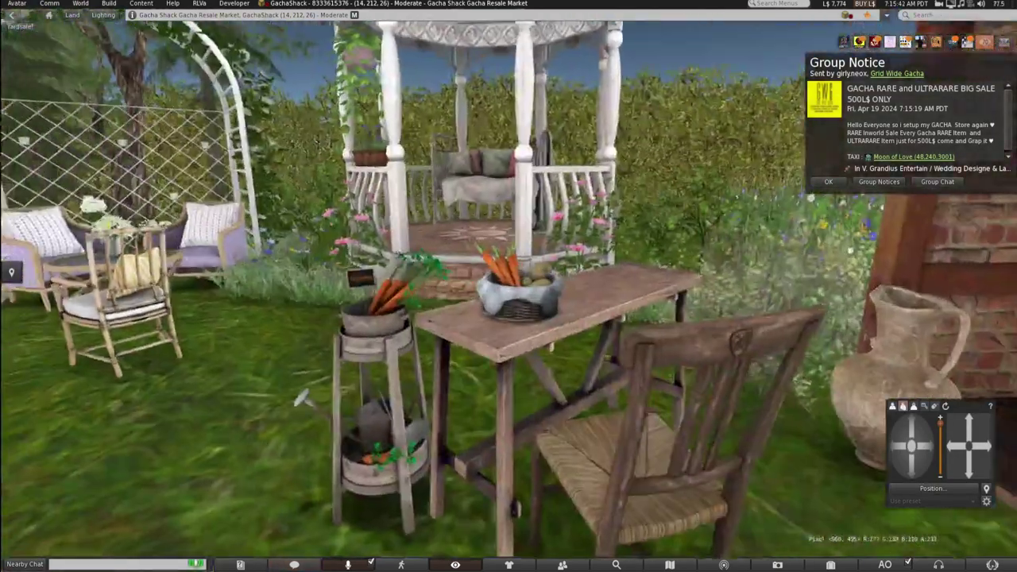
pyautogui.moveTo(509, 310)
pyautogui.keyDown('alt'); pyautogui.mouseDown()
pyautogui.moveTo(493, 288)
pyautogui.moveTo(513, 278)
pyautogui.moveTo(506, 299)
pyautogui.mouseUp(); pyautogui.keyUp('alt')
pyautogui.click(912, 430)
pyautogui.rightClick(507, 300)
pyautogui.click(532, 321)
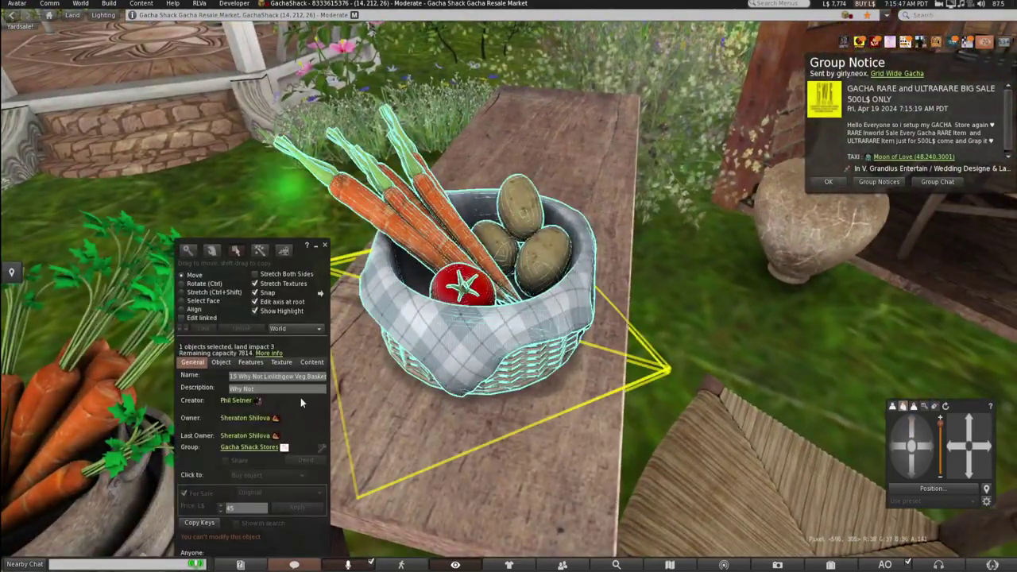
# Copy the vegetable basket's object name and close its properties.
pyautogui.rightClick(282, 379)
pyautogui.click(305, 420)
pyautogui.rightClick(284, 378)
pyautogui.click(305, 393)
pyautogui.click(301, 391)
pyautogui.click(324, 245)
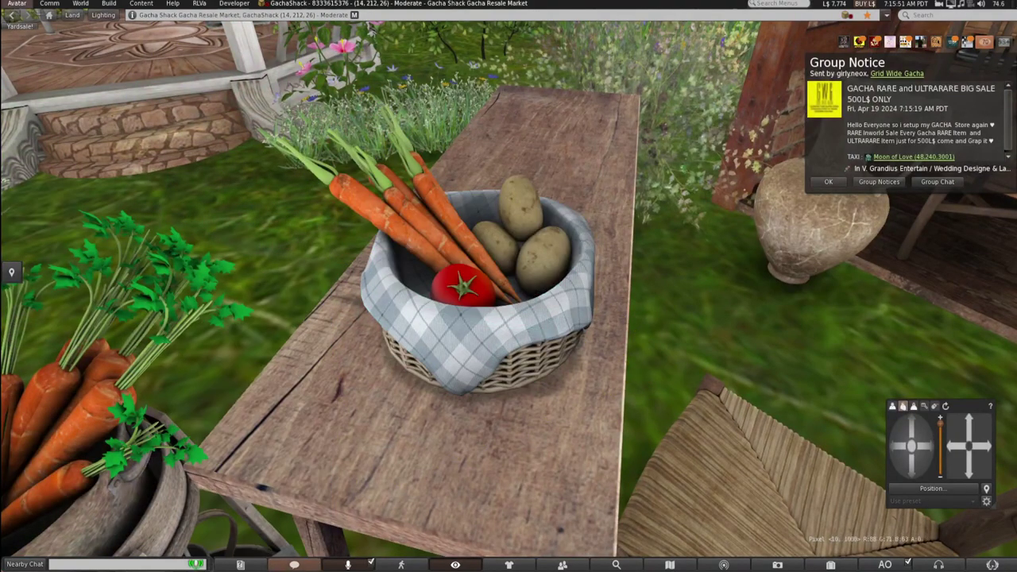
pyautogui.click(17, 4)
pyautogui.click(22, 62)
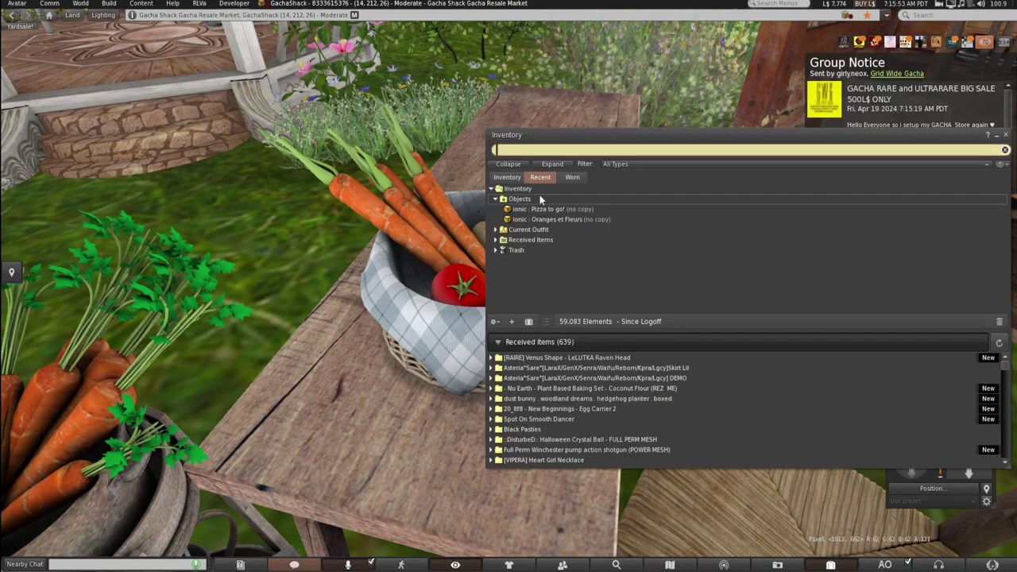
pyautogui.click(1006, 136)
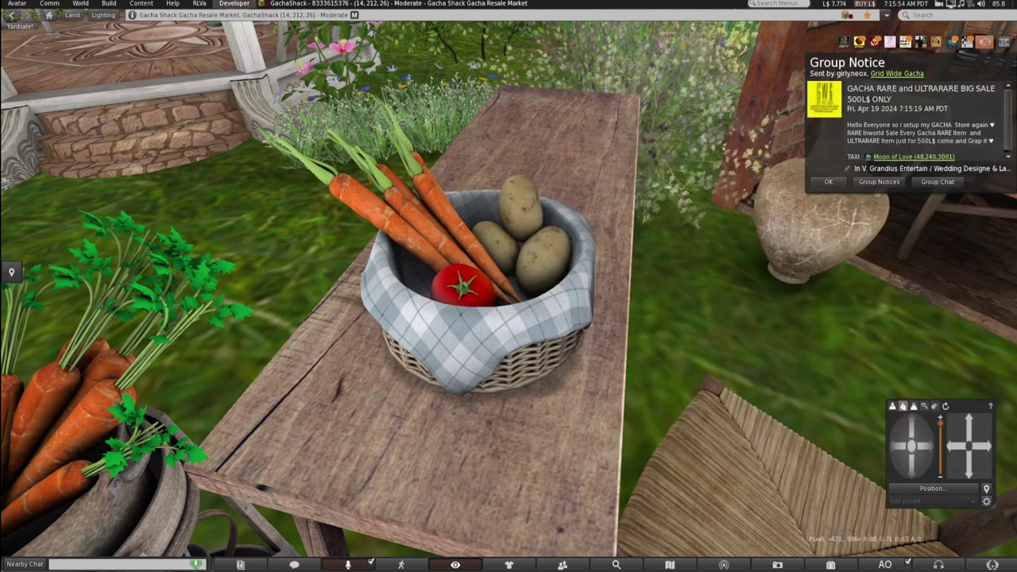
# Reopen the blue "Unholy" Bodysuit listing's edit page from the unlisted Marketplace listings and close the listings window.
pyautogui.click(16, 6)
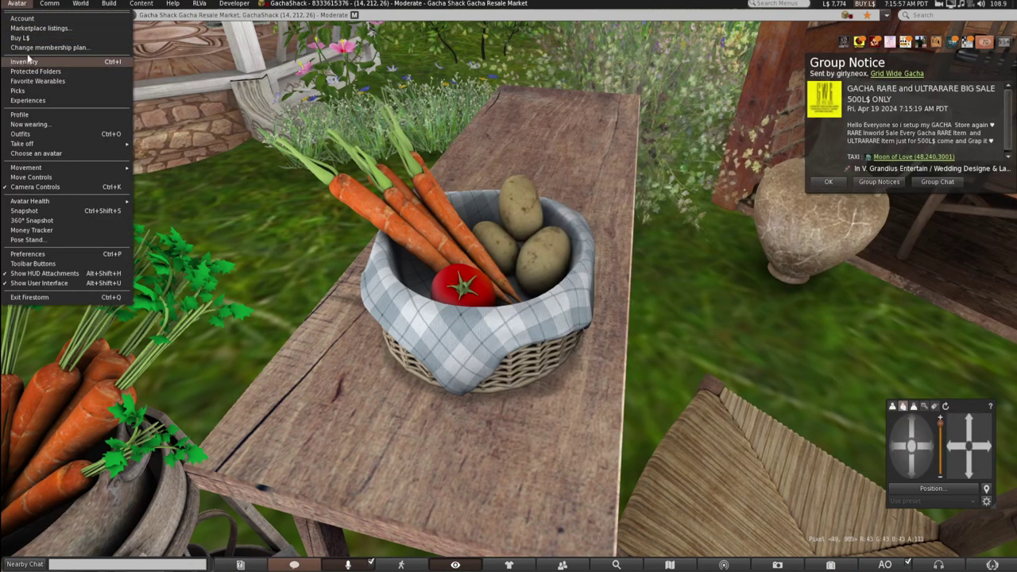
pyautogui.click(36, 29)
pyautogui.rightClick(150, 163)
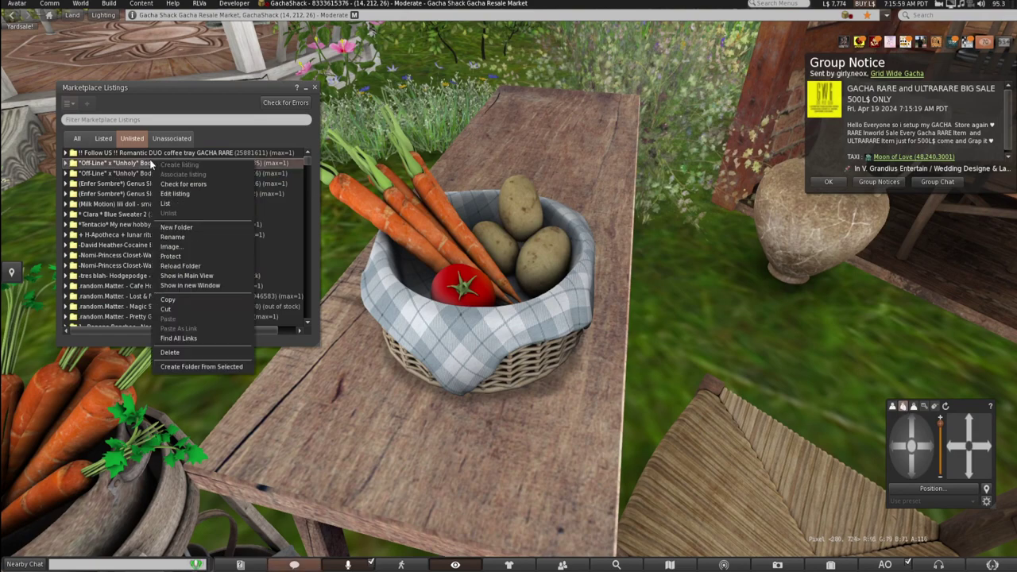
pyautogui.click(171, 195)
pyautogui.moveTo(249, 87); pyautogui.dragTo(164, 88)
pyautogui.click(228, 88)
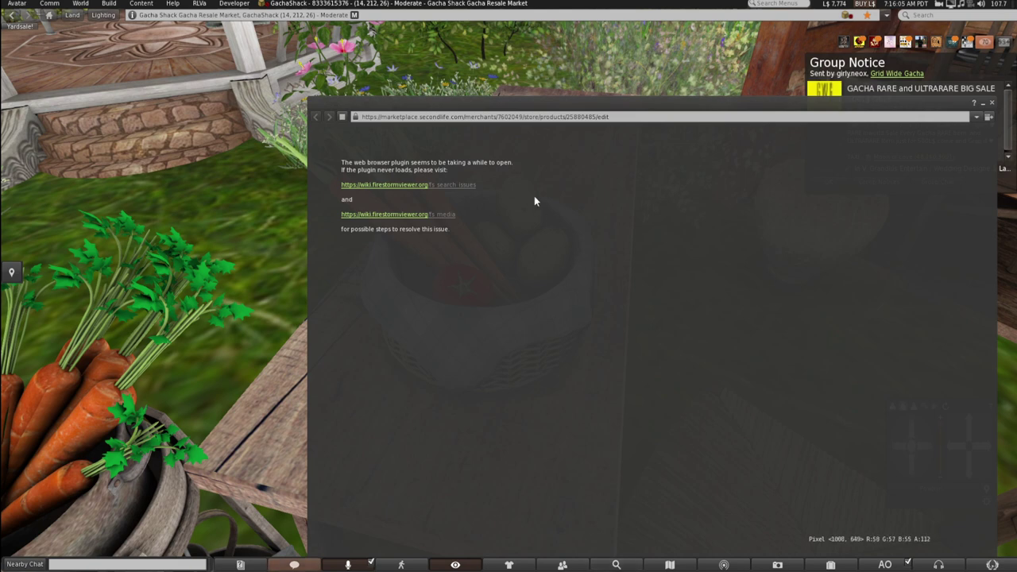
# Search the Marketplace for "15 Why Not Linlithgow Veg Basket" from its home page, and close the Marketplace window.
pyautogui.moveTo(434, 111); pyautogui.dragTo(459, 218)
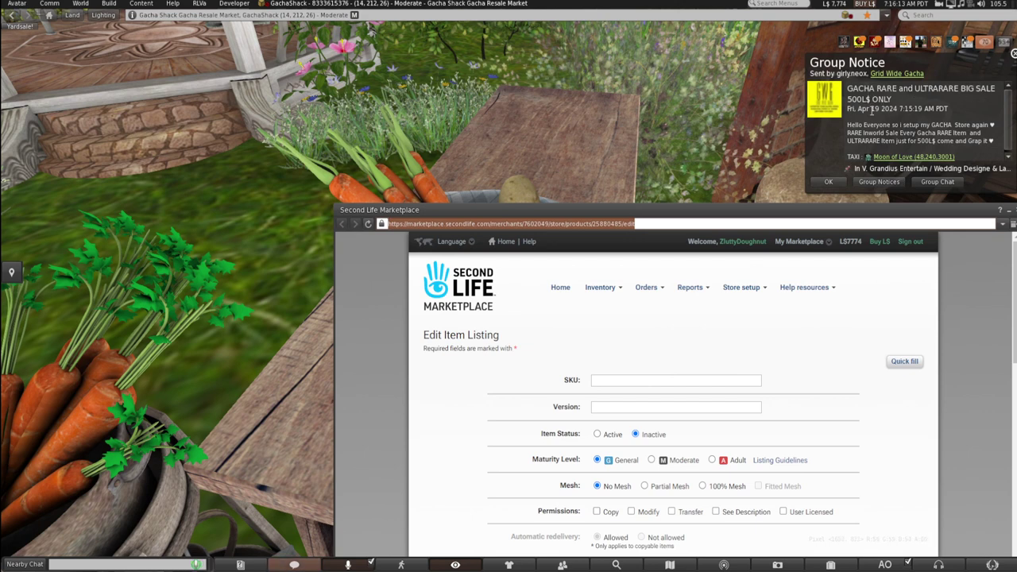
pyautogui.moveTo(577, 213); pyautogui.dragTo(517, 97)
pyautogui.click(387, 188)
pyautogui.rightClick(693, 188)
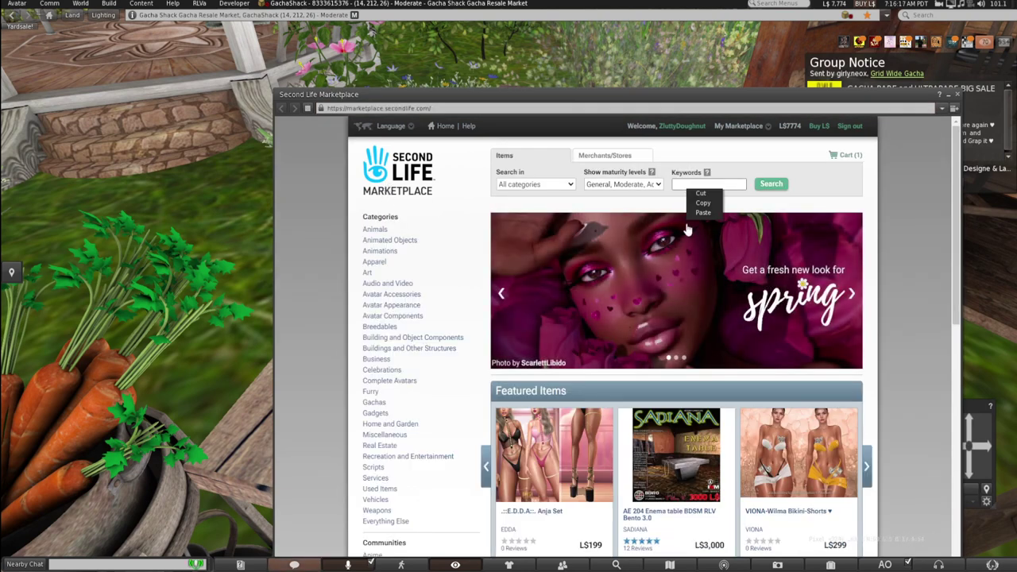
pyautogui.click(765, 188)
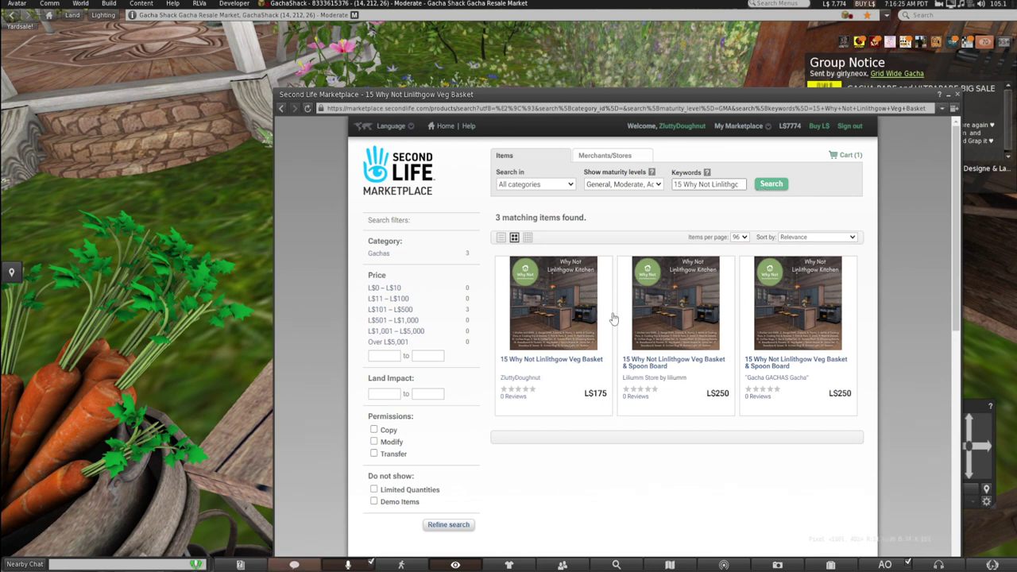
pyautogui.click(958, 95)
# Reframe the vegetable basket on the garden table and reopen its general object properties.
pyautogui.keyDown('alt'); pyautogui.click(379, 314); pyautogui.keyUp('alt')
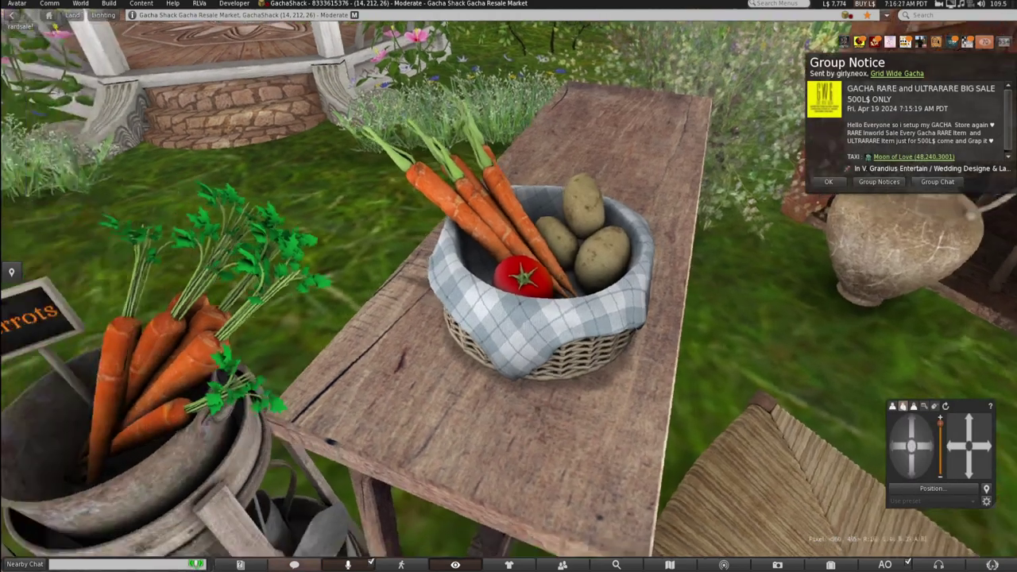
pyautogui.rightClick(588, 295)
pyautogui.click(612, 320)
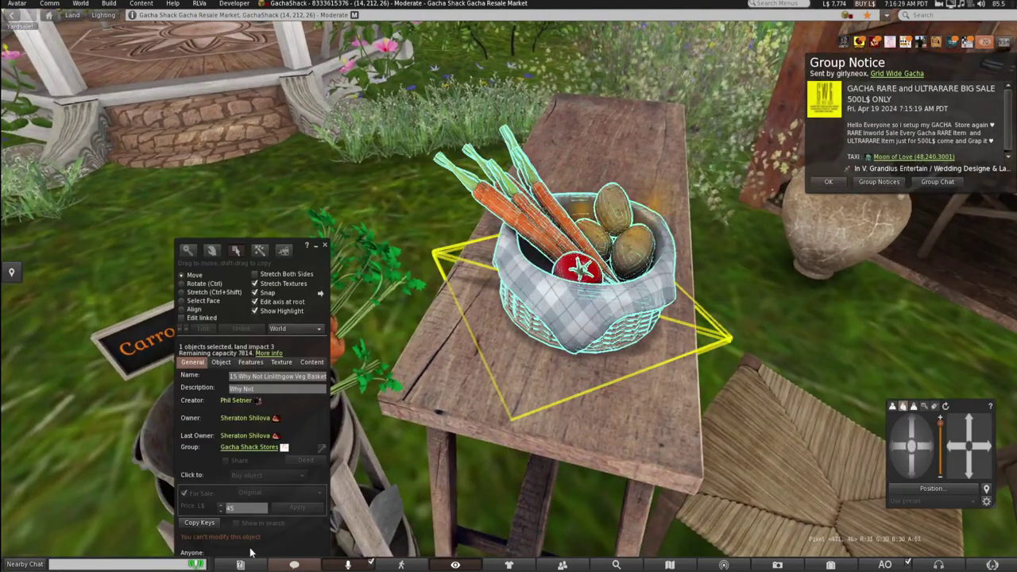
# Close the object editor and buy the 15 Why Not Linlithgow Veg Basket from the wooden table for L$45.
pyautogui.click(325, 246)
pyautogui.click(585, 286)
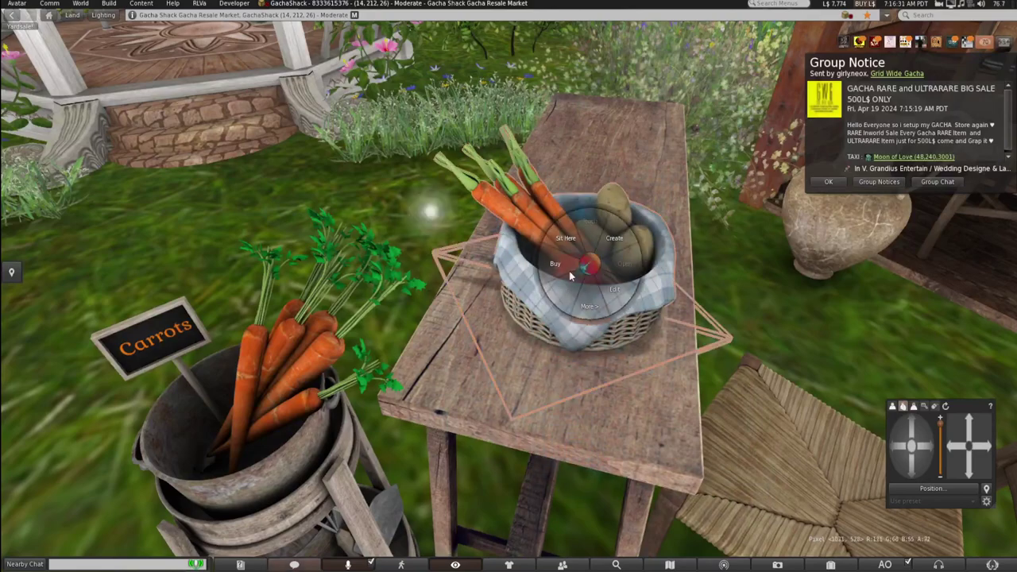
pyautogui.click(861, 361)
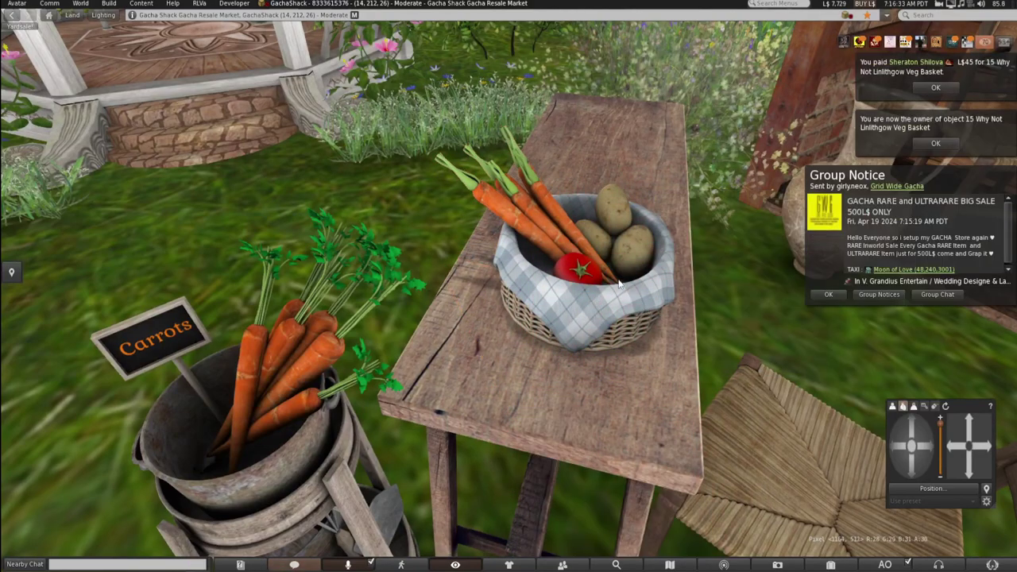
# Check the sale price and properties of the rustic carrot stand beside the table, leaving the object unedited.
pyautogui.scroll(-3, 566, 296)
pyautogui.rightClick(382, 388)
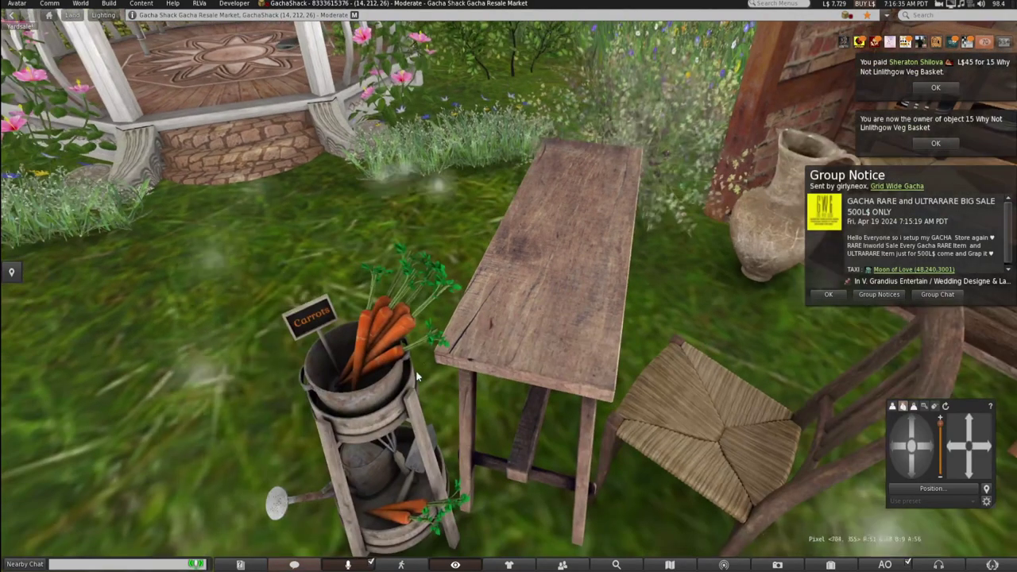
pyautogui.click(403, 413)
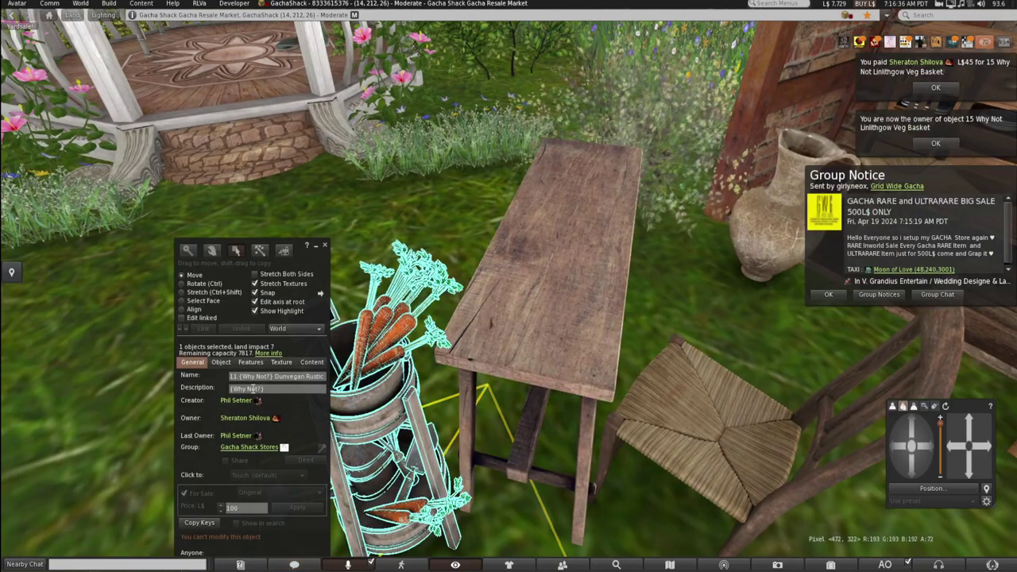
pyautogui.click(325, 245)
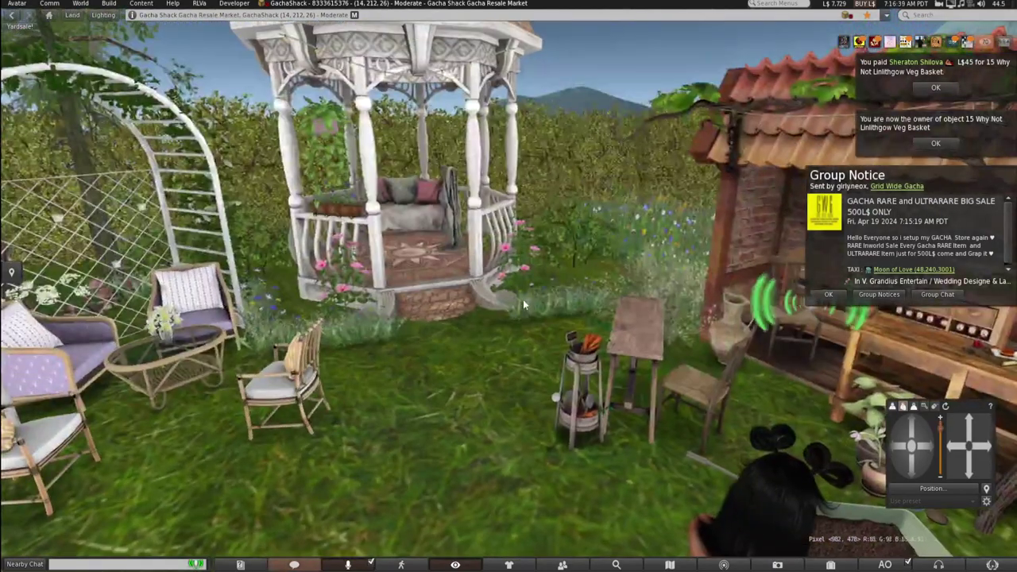
pyautogui.moveTo(692, 424); pyautogui.dragTo(545, 309)
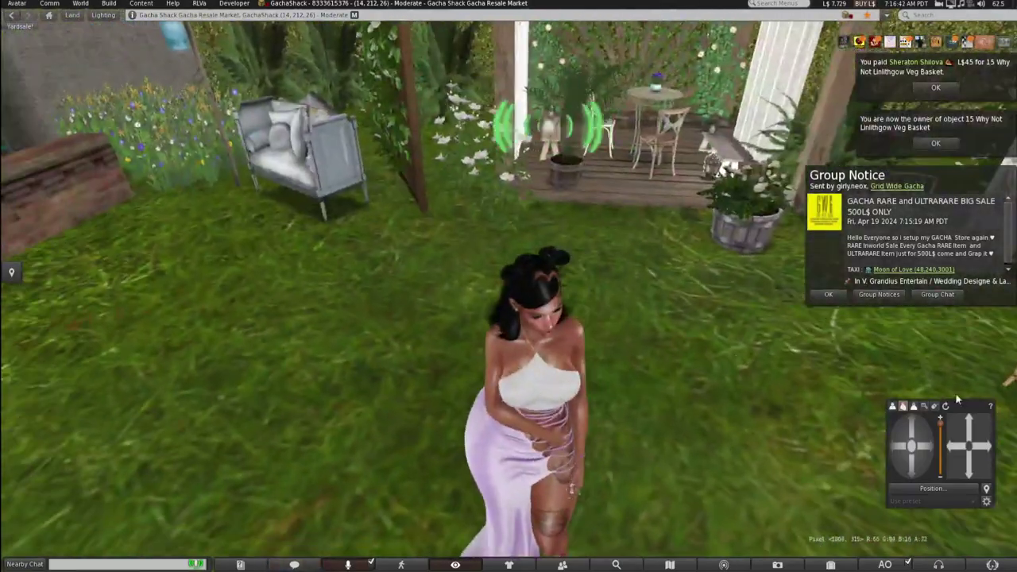
pyautogui.click(917, 470)
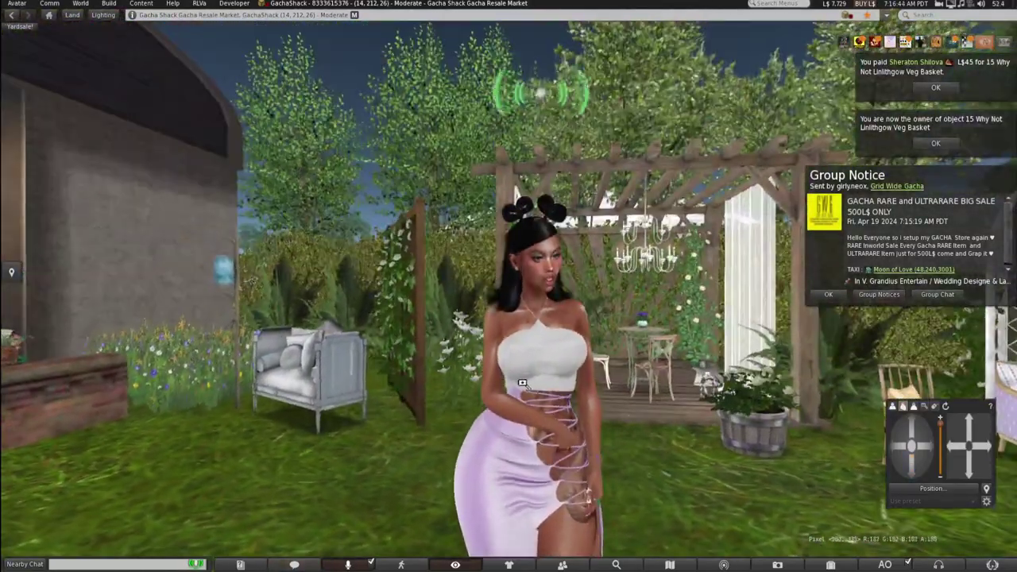
pyautogui.moveTo(542, 373); pyautogui.dragTo(524, 282)
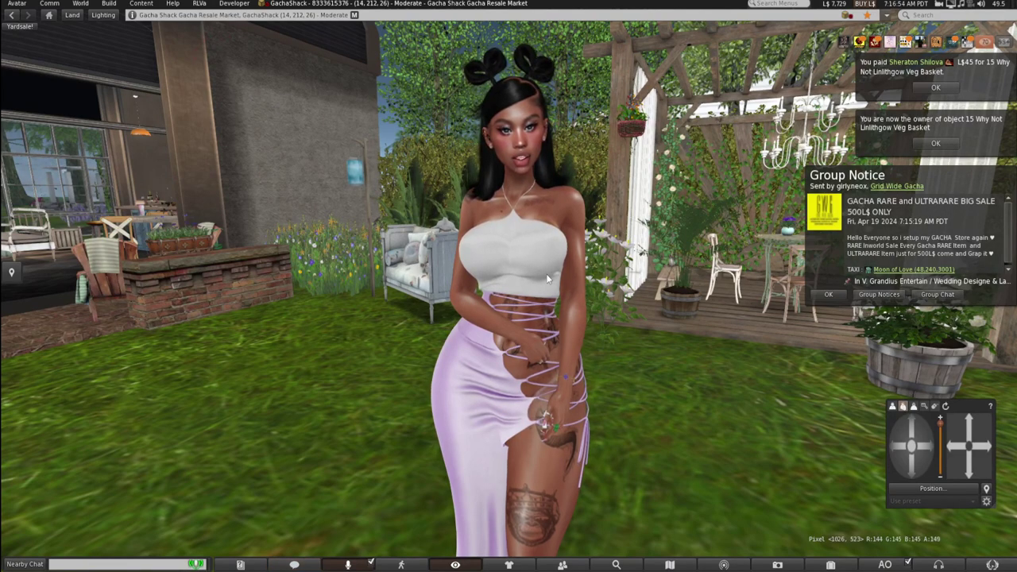
pyautogui.moveTo(534, 195); pyautogui.dragTo(511, 291)
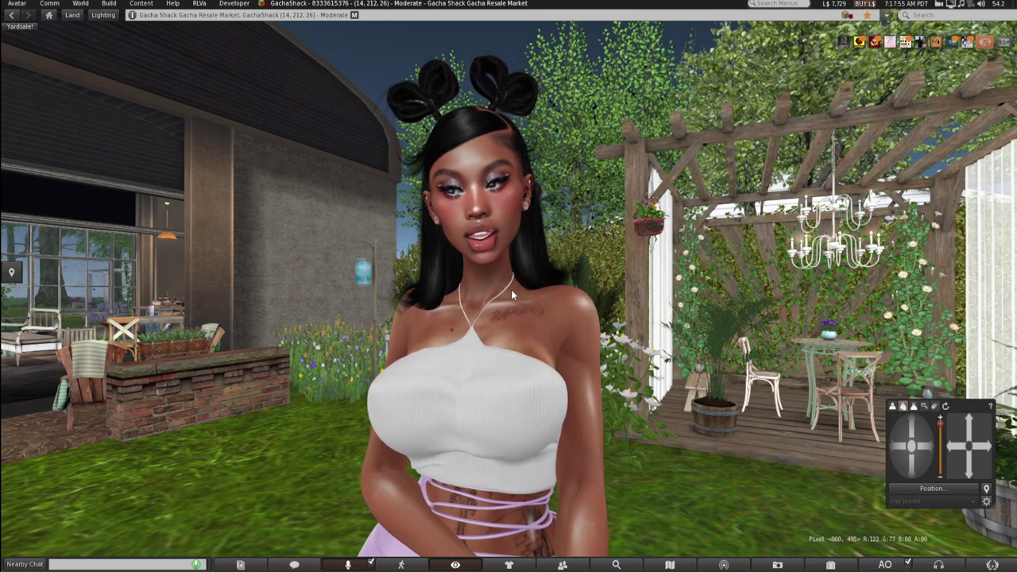
pyautogui.click(16, 3)
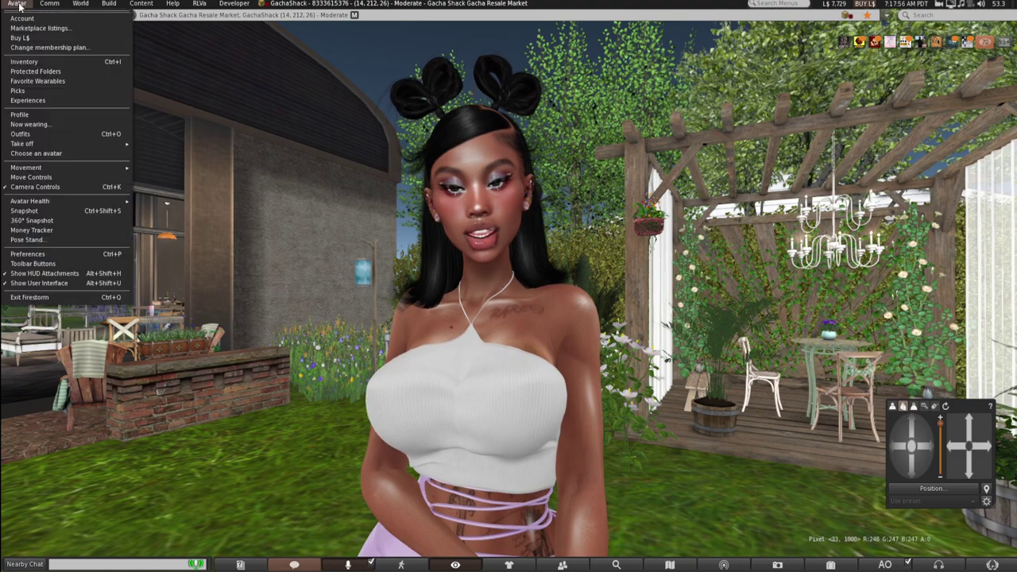
pyautogui.click(28, 62)
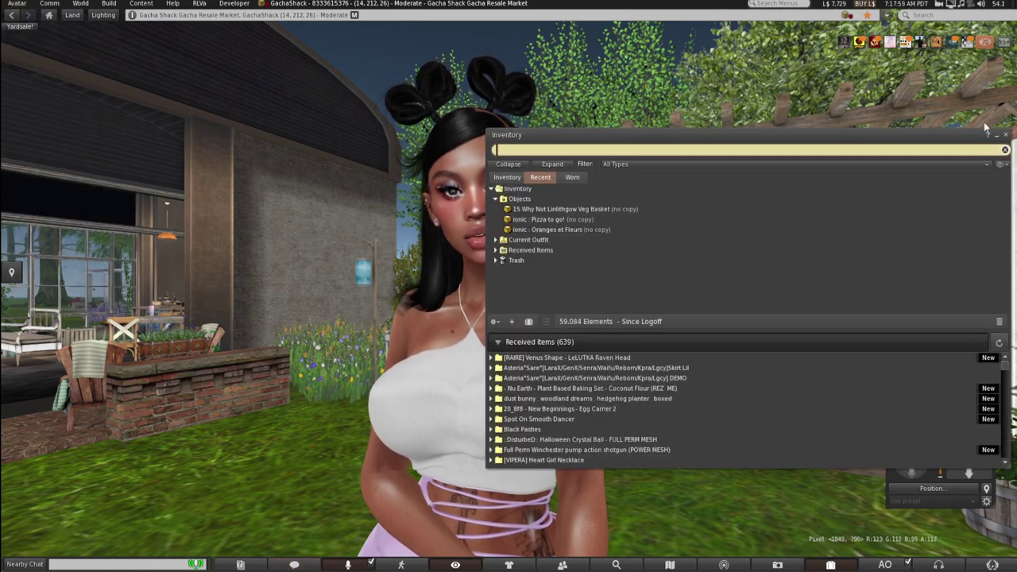
pyautogui.click(1005, 135)
# Open the unlisted Romantic DUO coffee tray GACHA RARE marketplace listing for editing in the web browser, and close the listings window.
pyautogui.click(15, 3)
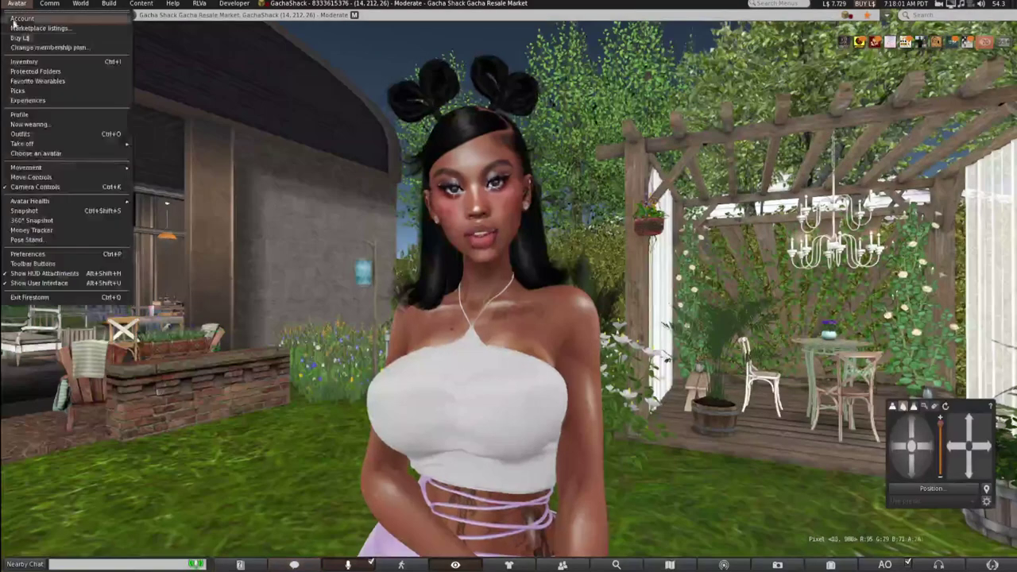
pyautogui.click(36, 28)
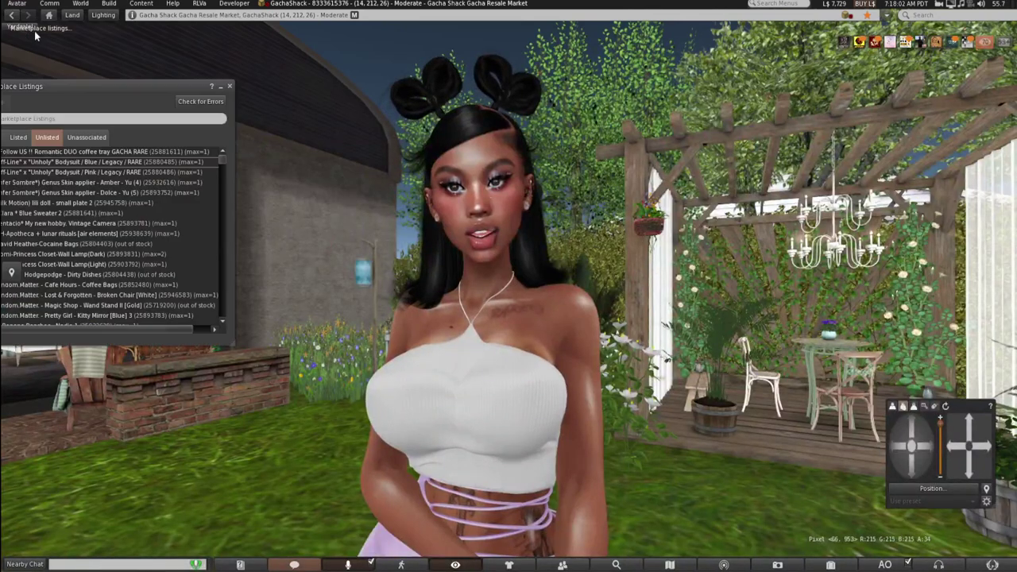
pyautogui.rightClick(113, 155)
pyautogui.click(144, 184)
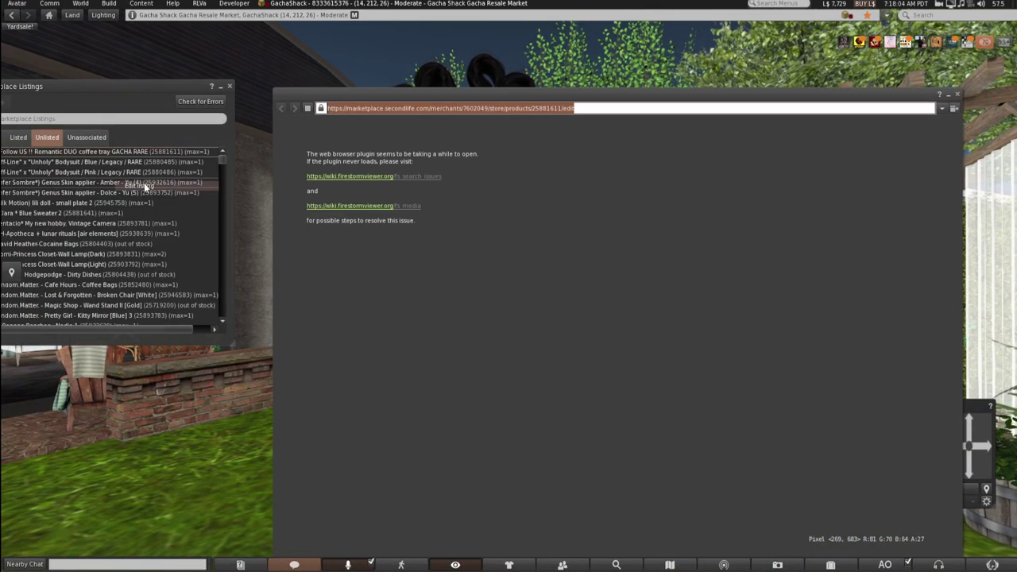
pyautogui.moveTo(522, 98); pyautogui.dragTo(827, 110)
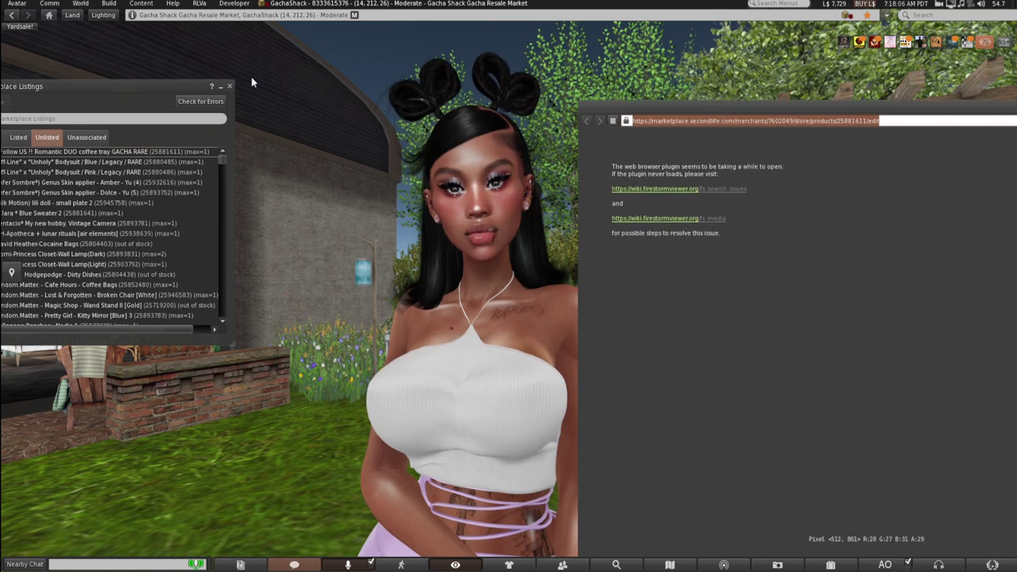
pyautogui.click(230, 87)
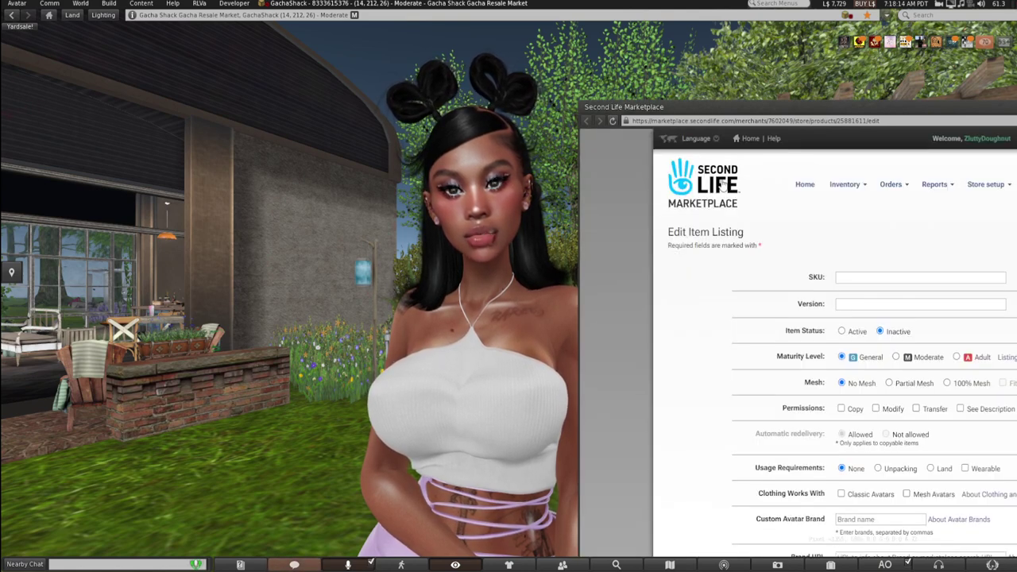
# Visit the merchant's own store page on the marketplace site and open the transaction history through the merchant home page.
pyautogui.moveTo(832, 109); pyautogui.dragTo(439, 110)
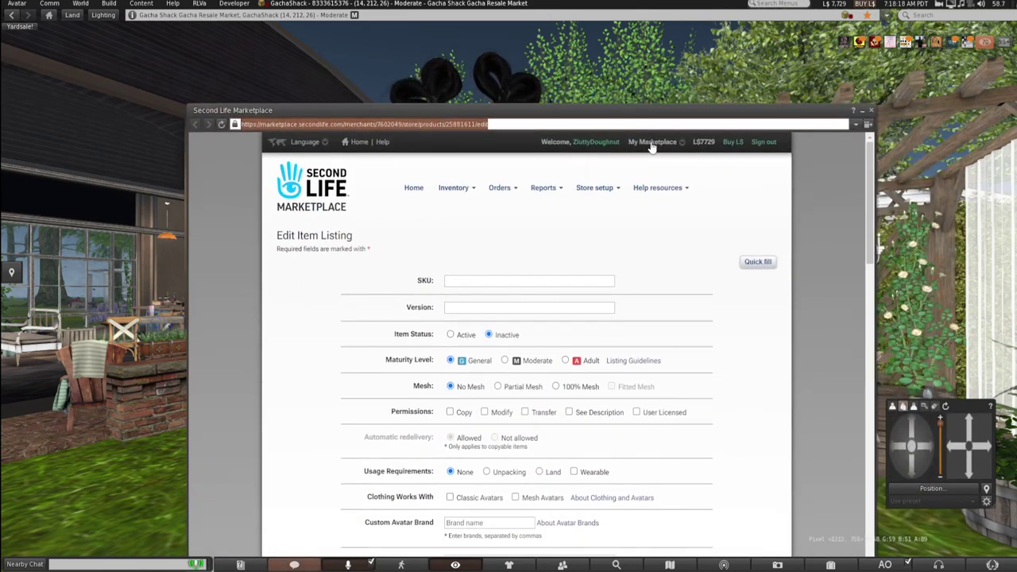
pyautogui.moveTo(652, 147)
pyautogui.click(648, 186)
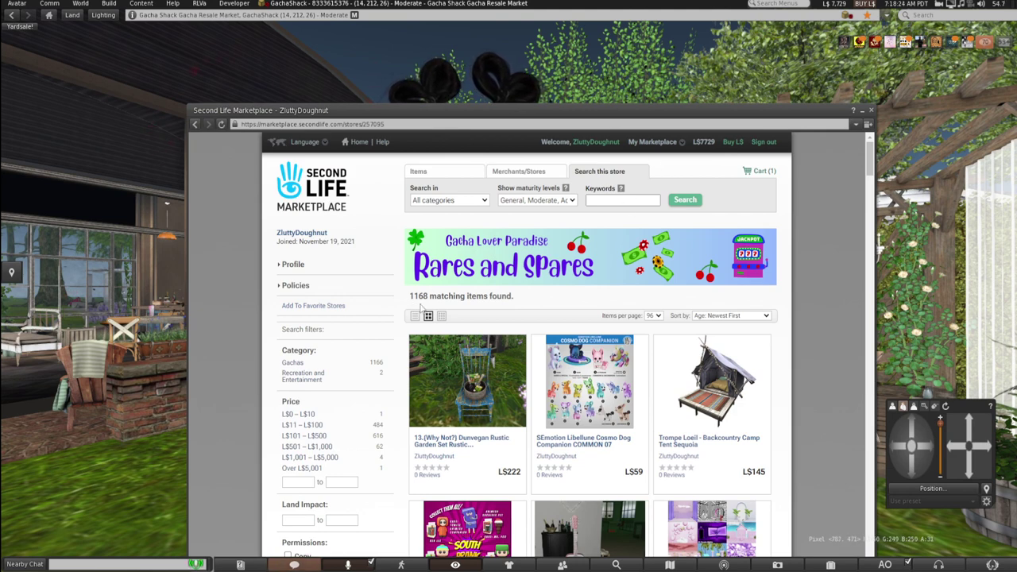
pyautogui.moveTo(656, 145)
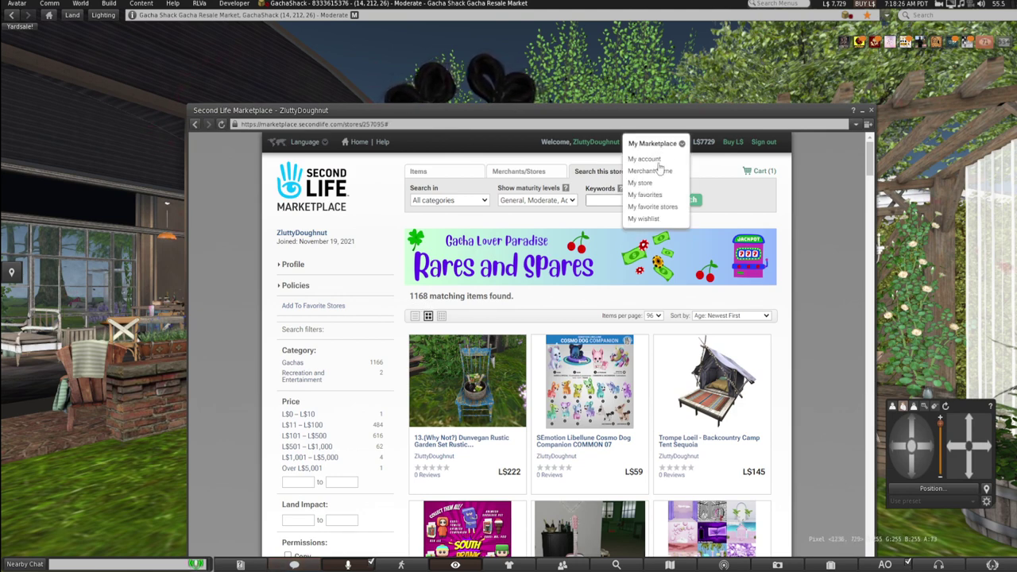
pyautogui.click(650, 171)
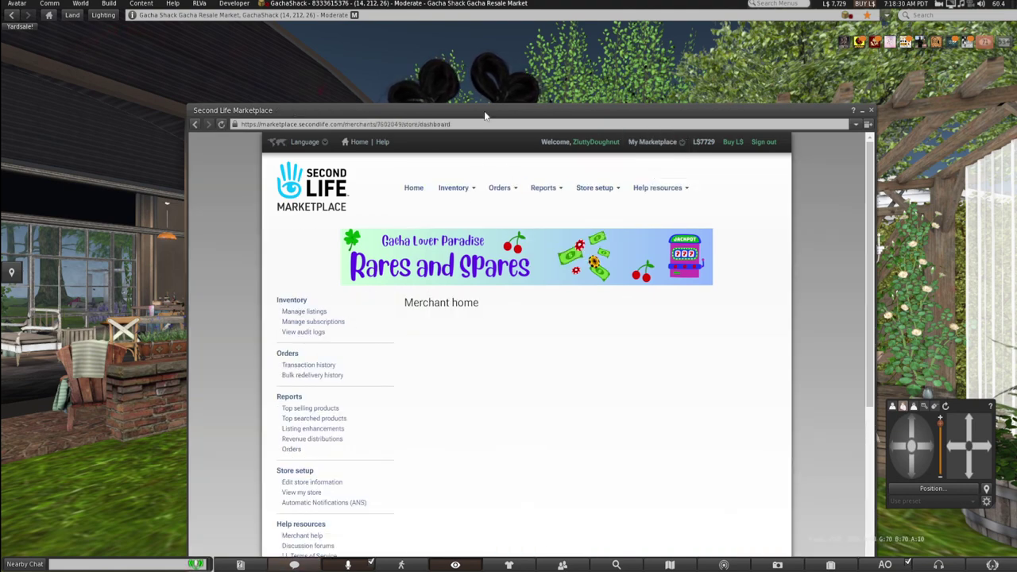
pyautogui.moveTo(485, 116); pyautogui.dragTo(563, 42)
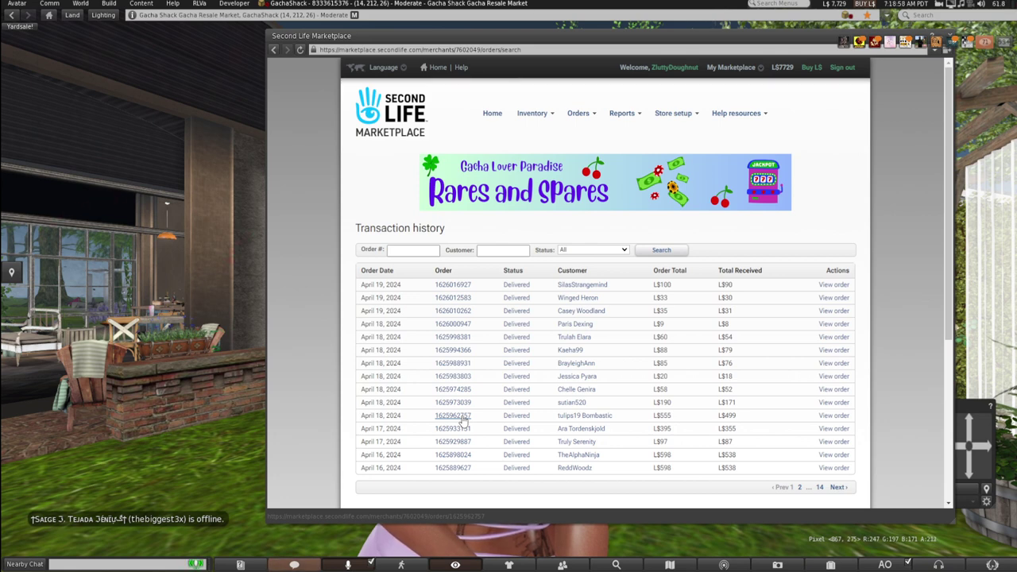
# Review the order summaries of the April 18 L$555 sale and the April 17 L$395 sale from the transaction history.
pyautogui.click(462, 417)
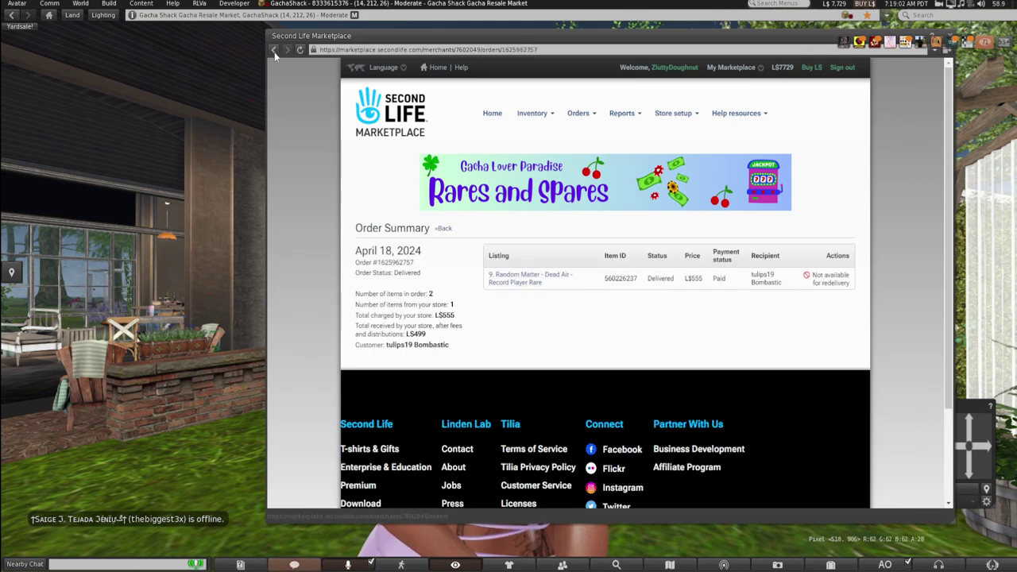
pyautogui.hotkey('alt', 'Left')
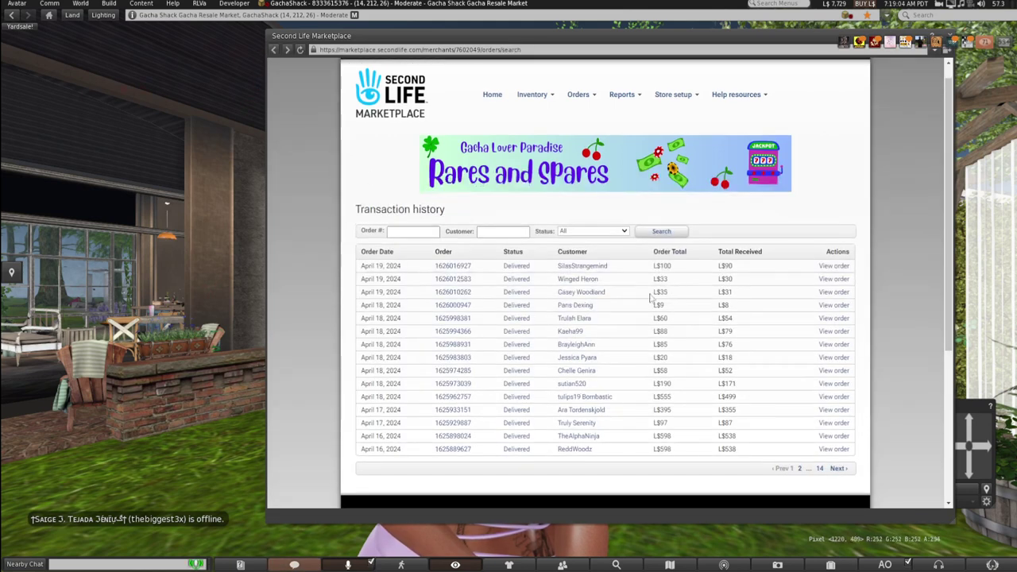
pyautogui.scroll(-1, 386, 421)
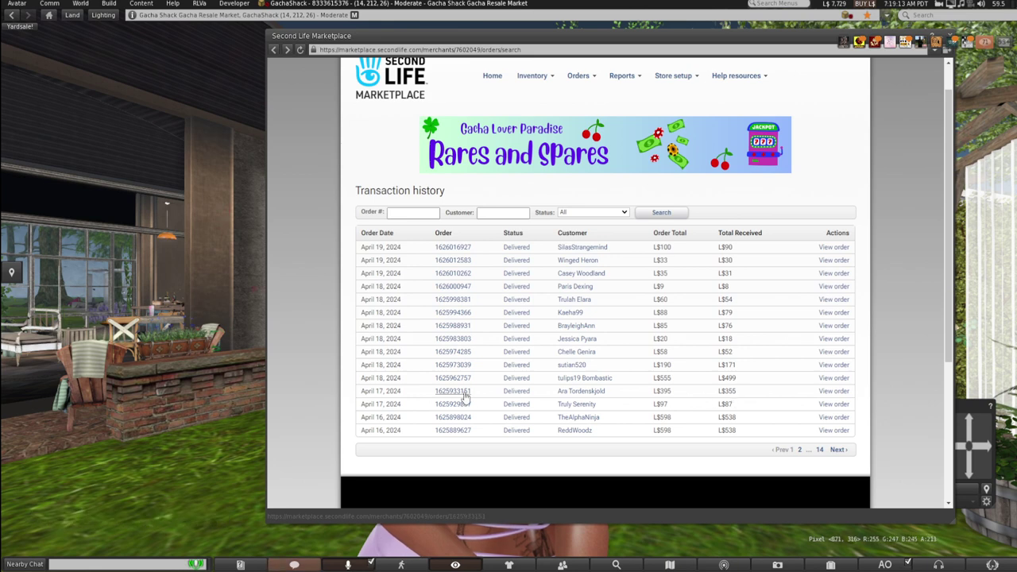
pyautogui.click(464, 395)
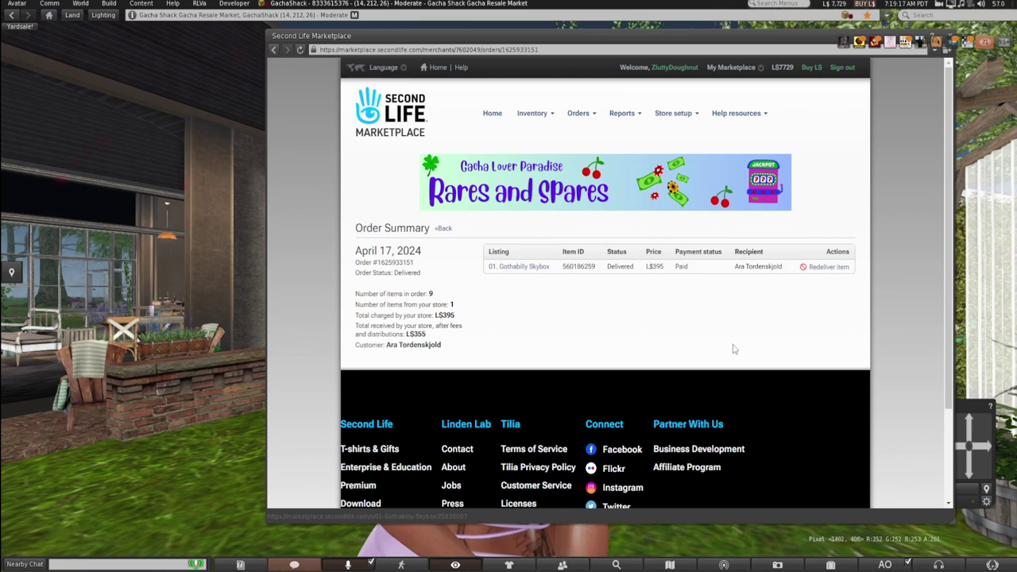
pyautogui.scroll(-2, 724, 355)
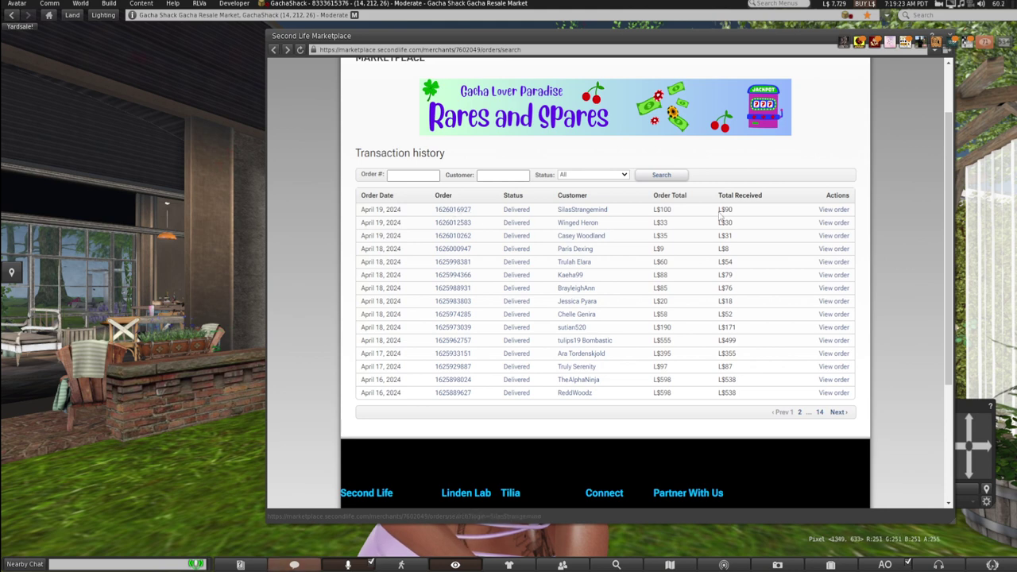
pyautogui.click(458, 209)
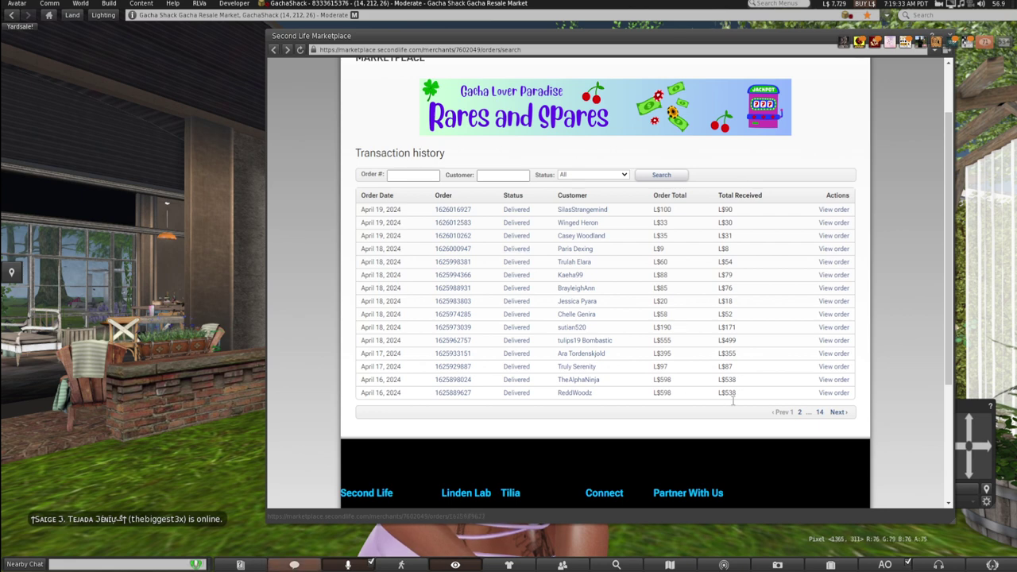
# Review older sales on pages 2 through 5 of the transaction history and close the marketplace browser.
pyautogui.click(799, 412)
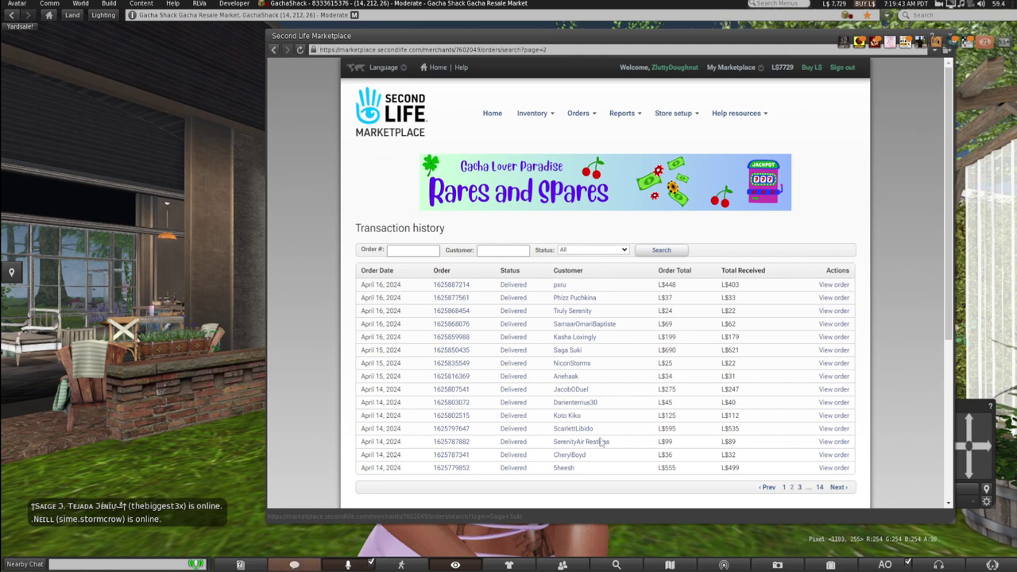
pyautogui.click(839, 487)
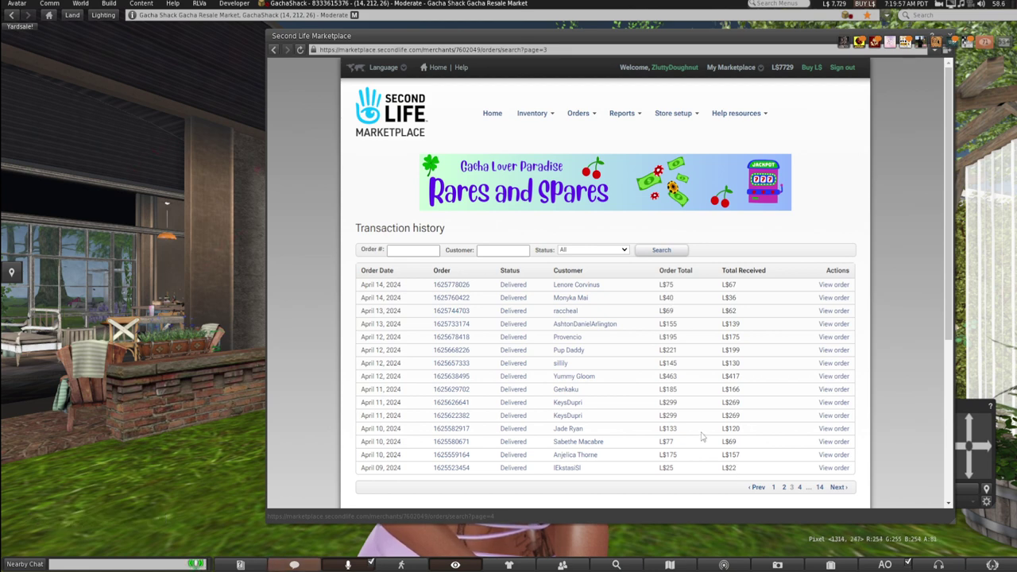
pyautogui.click(838, 488)
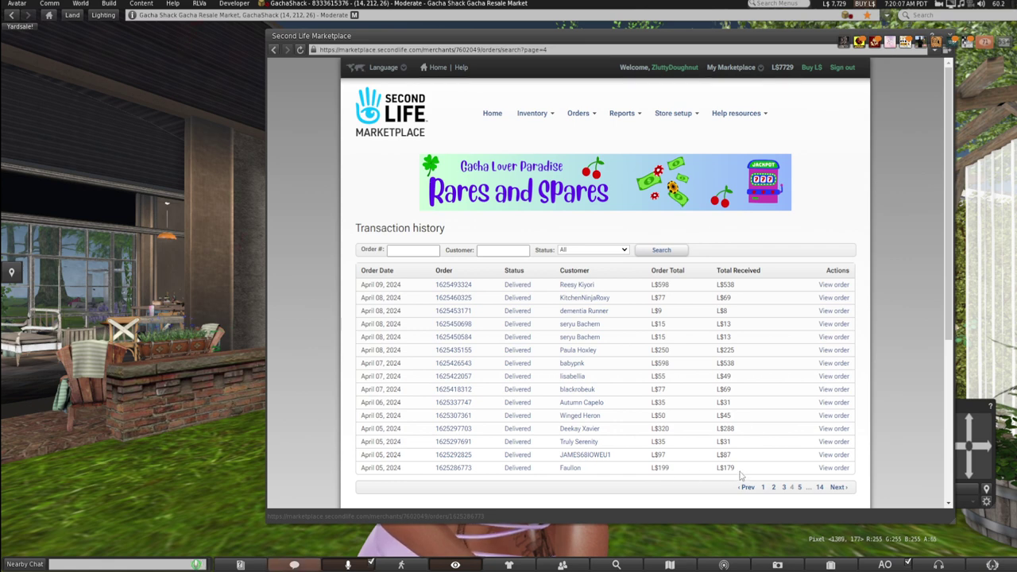
pyautogui.click(838, 488)
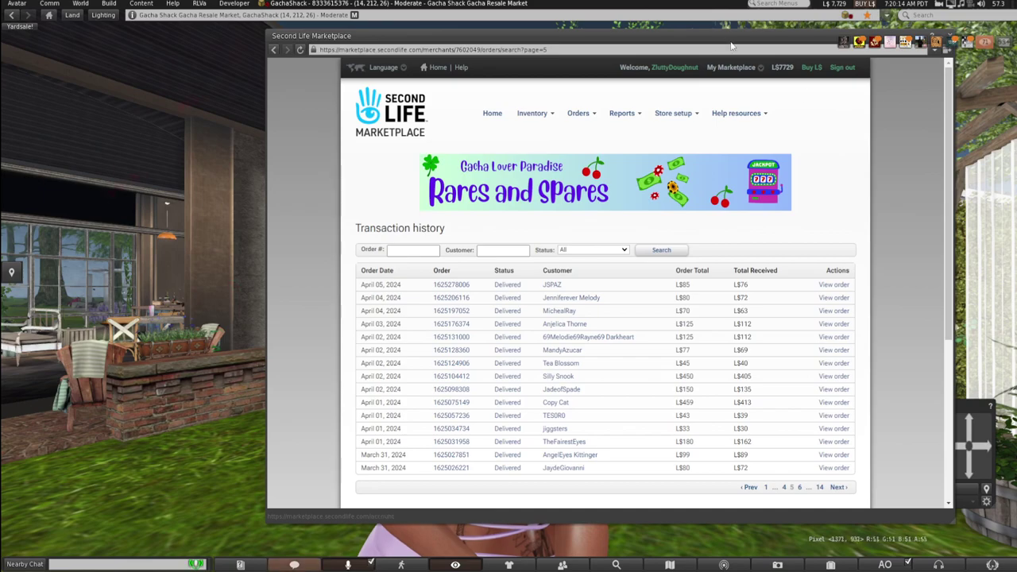
pyautogui.moveTo(718, 36); pyautogui.dragTo(633, 130)
pyautogui.click(865, 129)
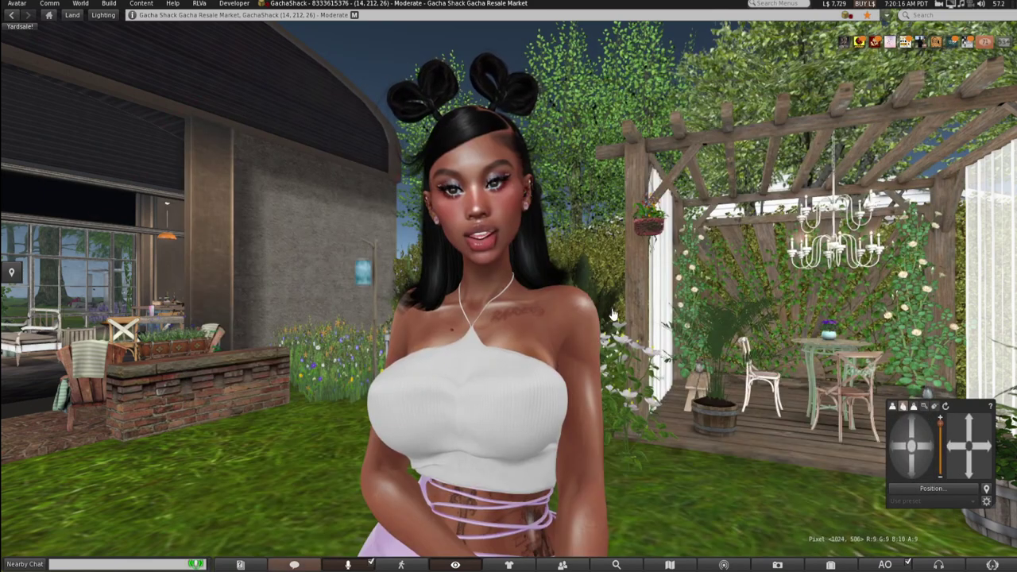
# Reframe the view on the avatar and dismiss the live music group notice.
pyautogui.moveTo(494, 293); pyautogui.dragTo(495, 293)
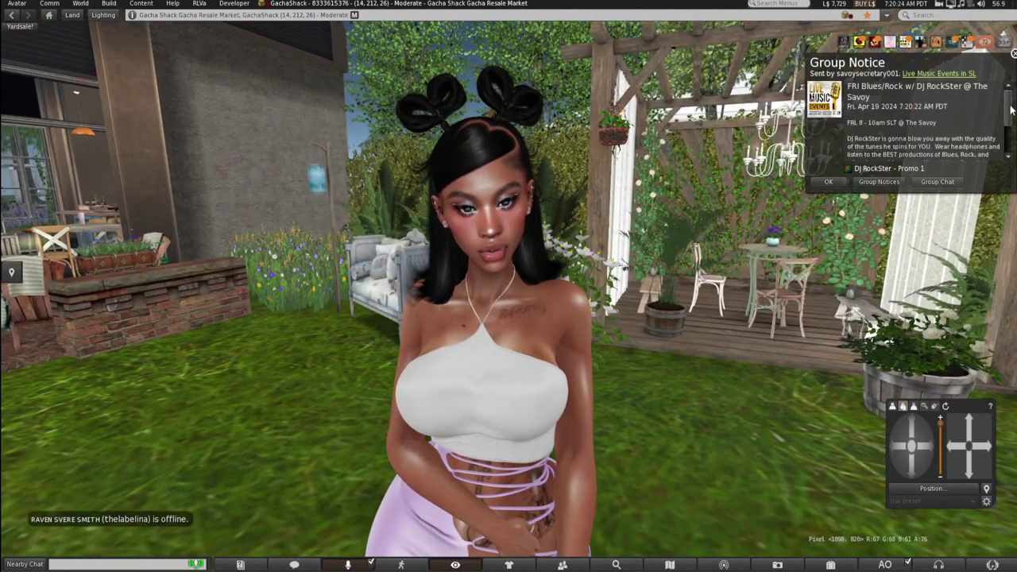
pyautogui.click(1013, 53)
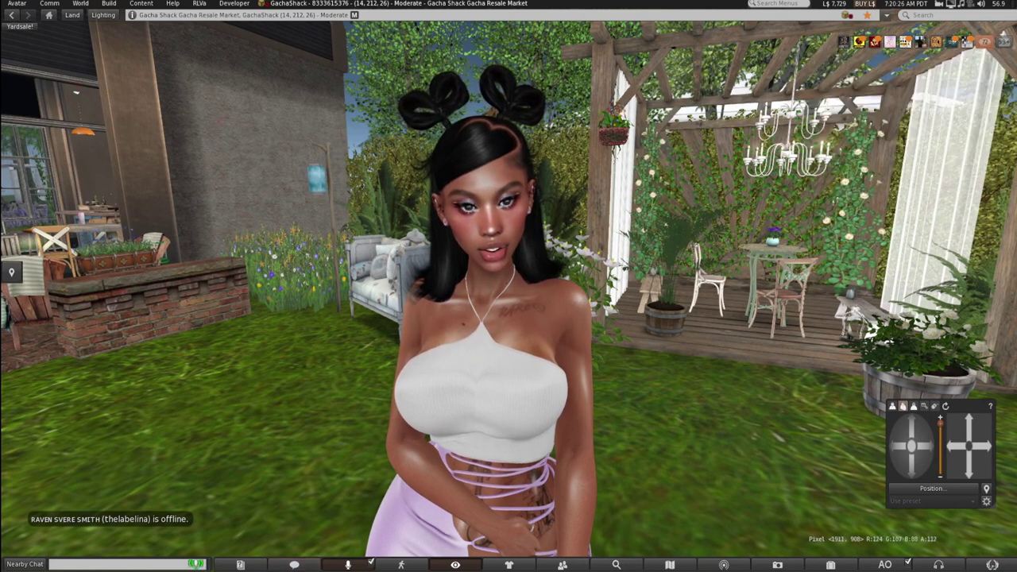
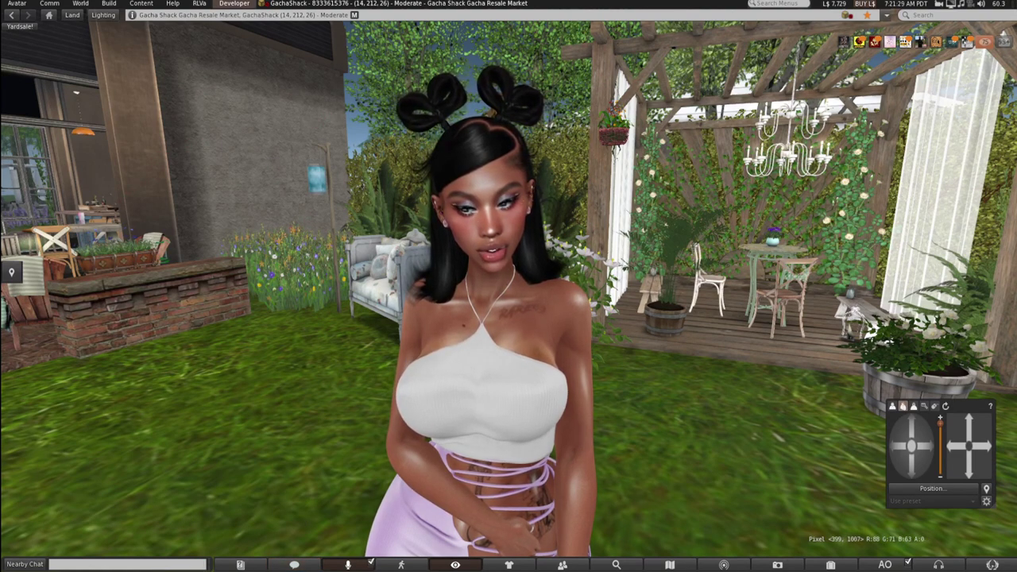
# Search the full inventory for "office".
pyautogui.click(17, 3)
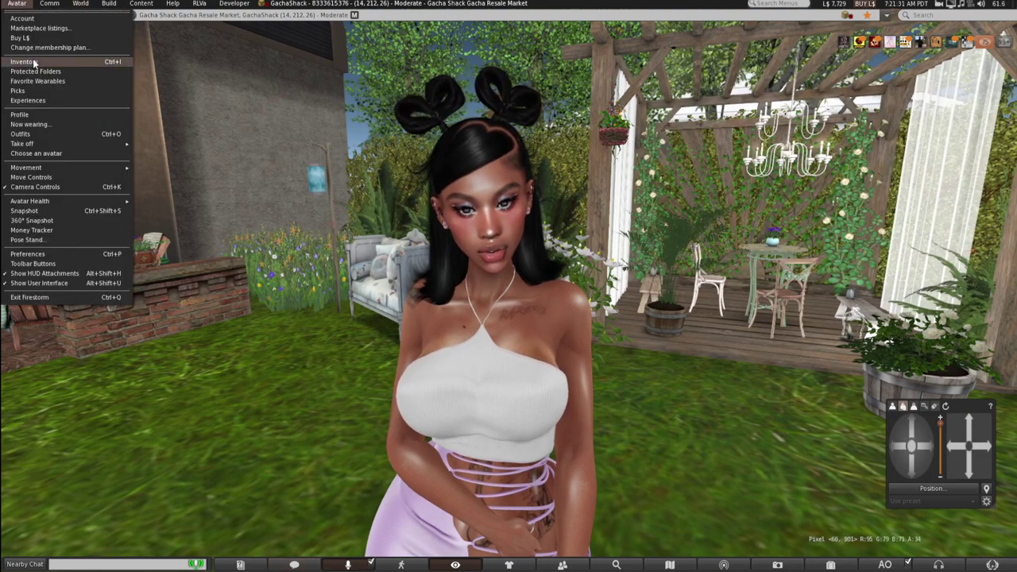
pyautogui.click(33, 63)
pyautogui.write('office')
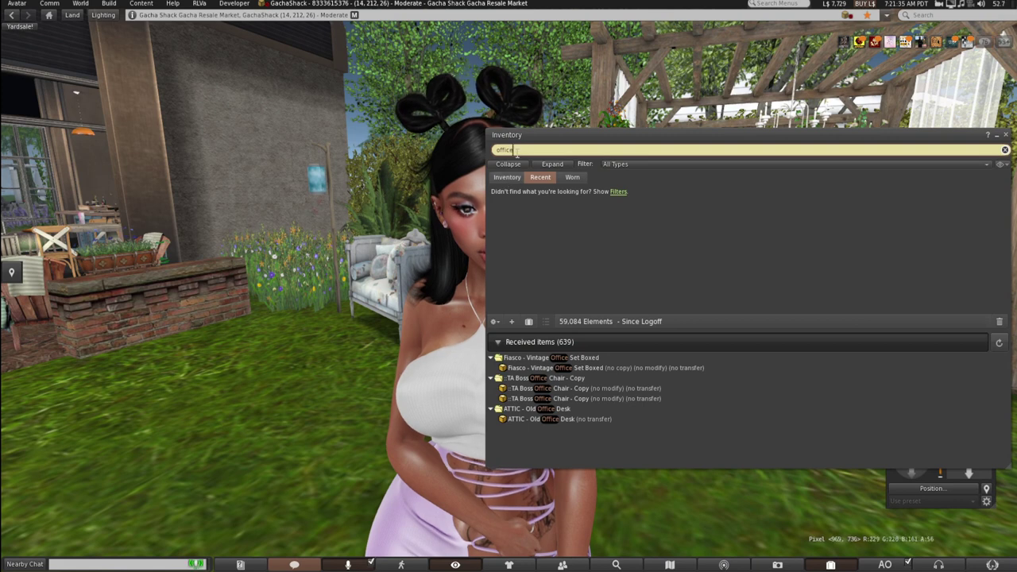
pyautogui.moveTo(517, 151); pyautogui.dragTo(432, 158)
pyautogui.write('office')
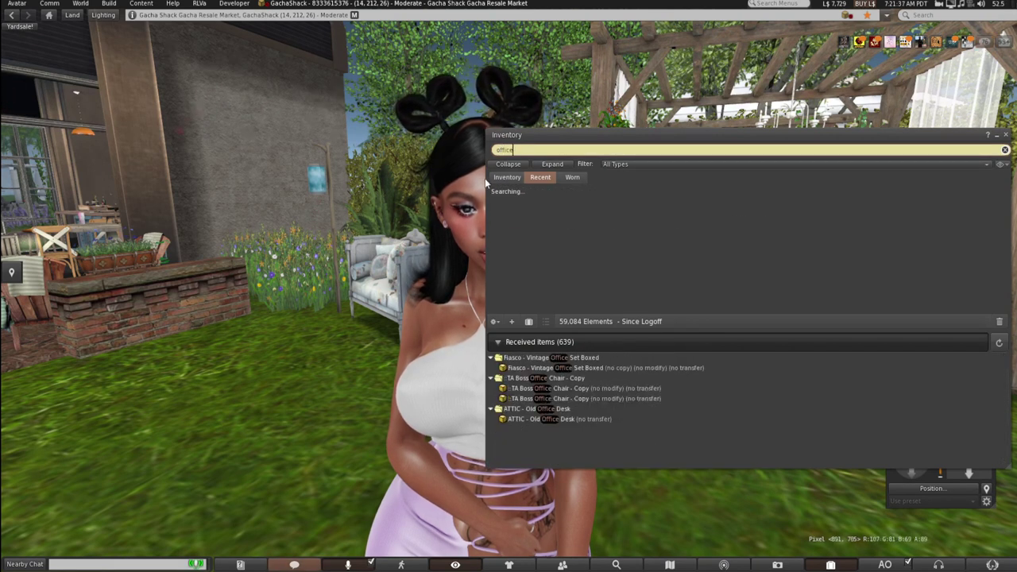
pyautogui.click(506, 178)
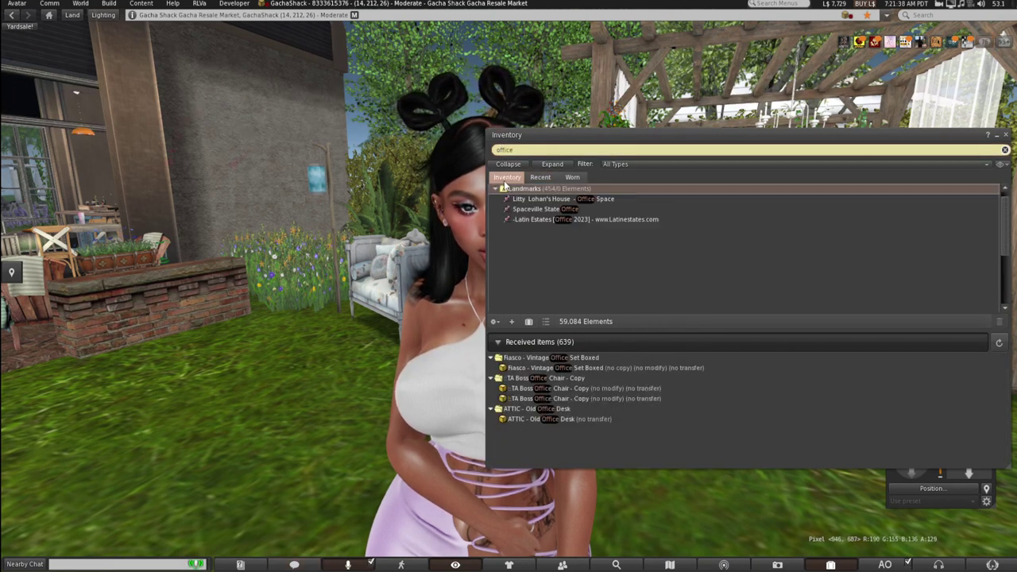
# Teleport to the saved House - Office Space landmark and close the inventory window.
pyautogui.rightClick(594, 202)
pyautogui.click(616, 205)
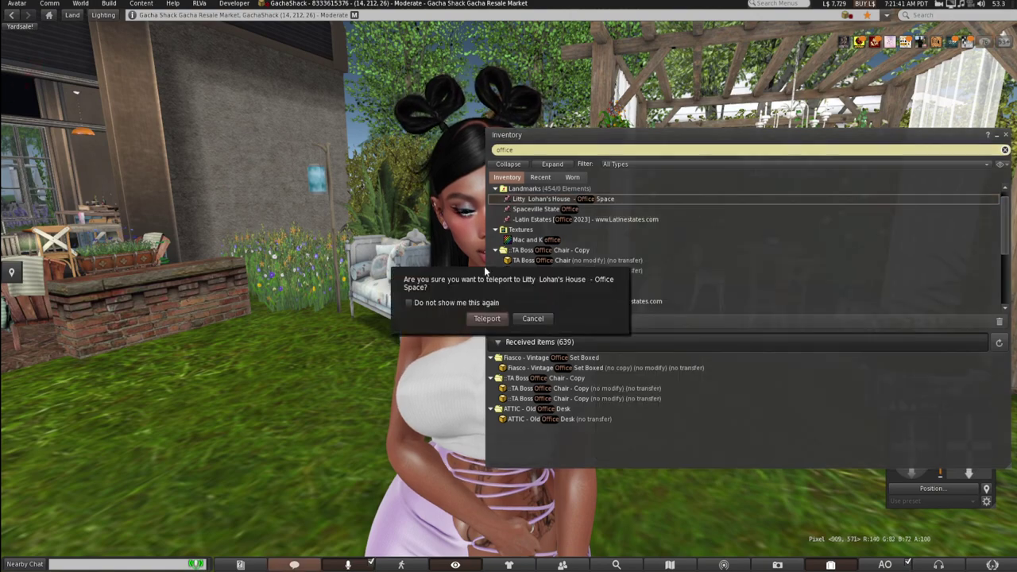
pyautogui.click(487, 318)
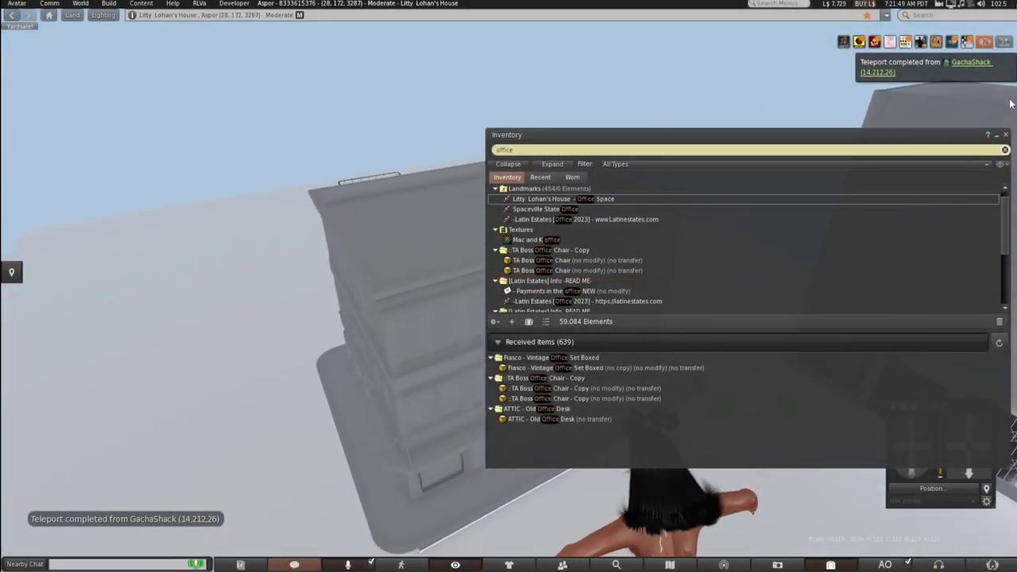
pyautogui.click(1005, 135)
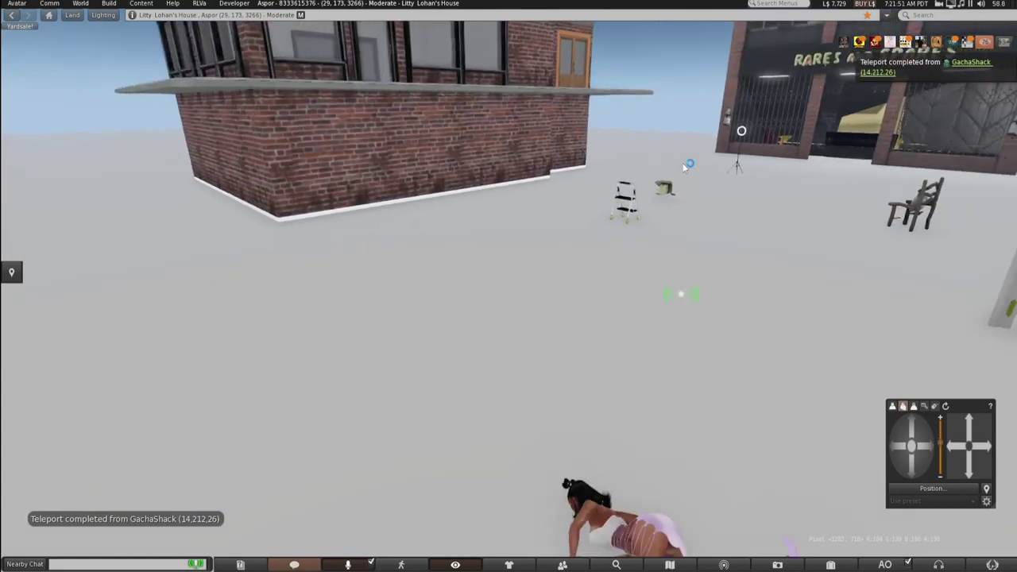
# Walk the avatar across the platform to the Rares and Spares building and enter through its front doorway.
pyautogui.press('Up')
pyautogui.press('Right')
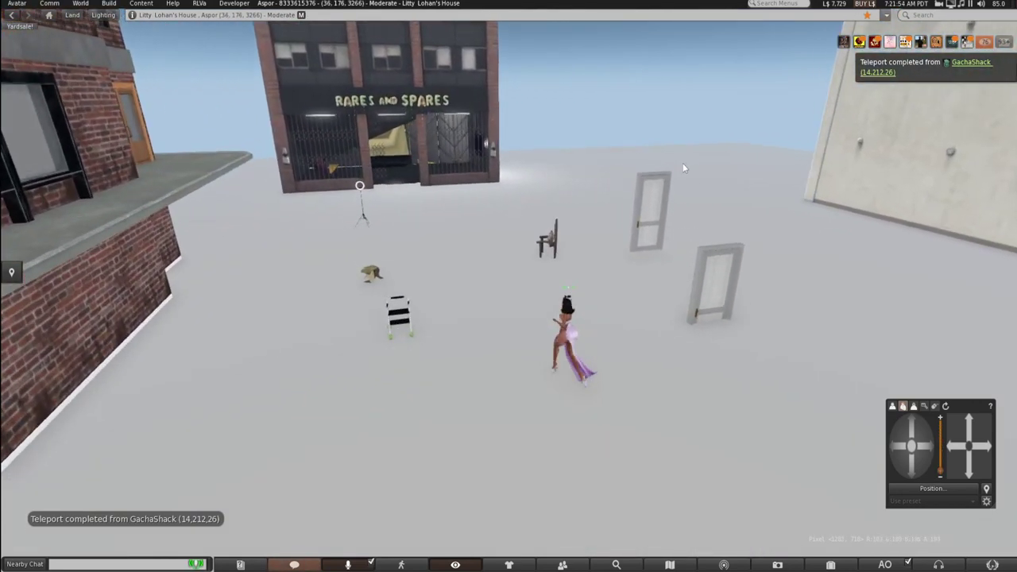
pyautogui.press('Up')
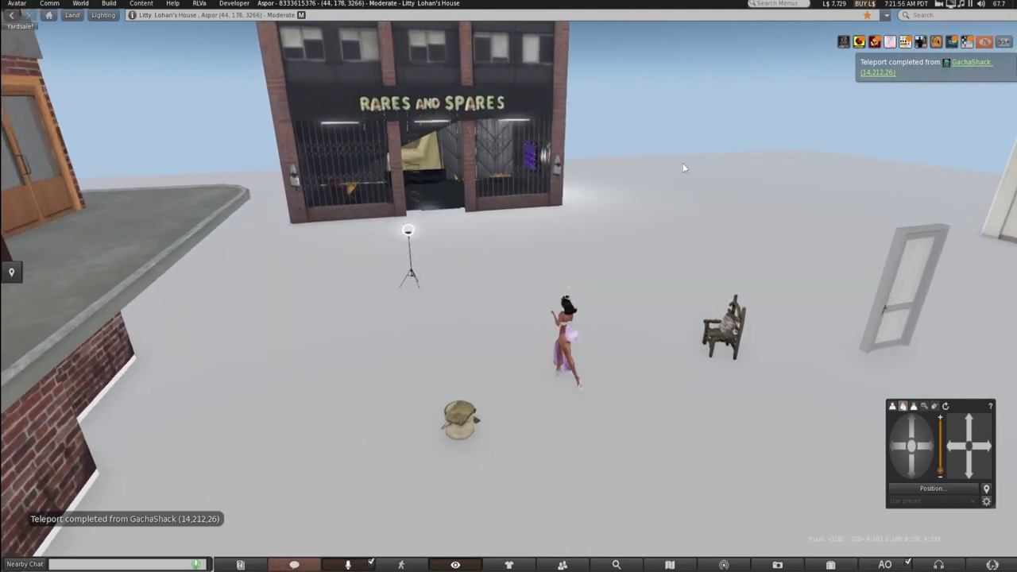
pyautogui.press('Up')
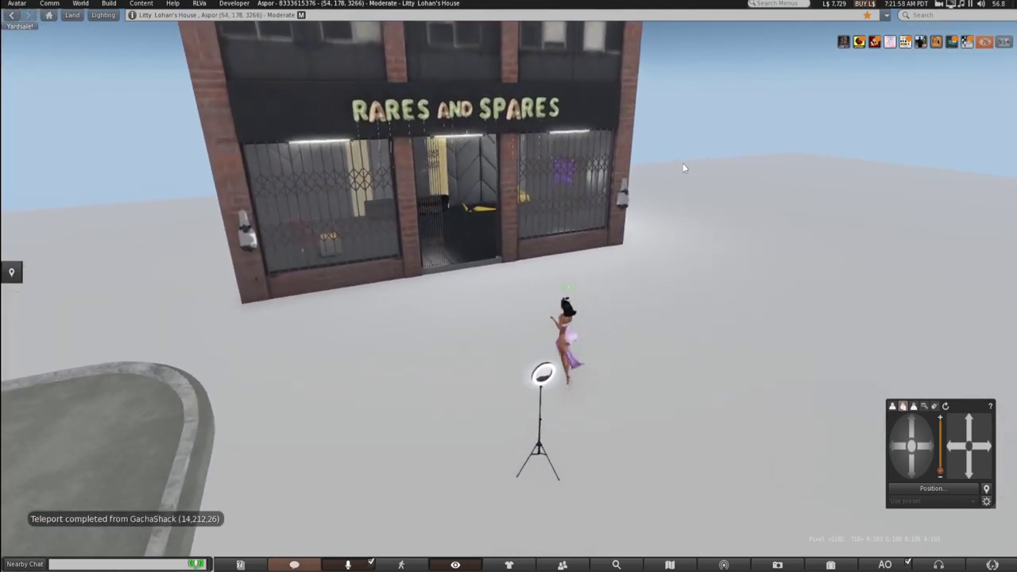
pyautogui.press('Up')
pyautogui.press('Up')
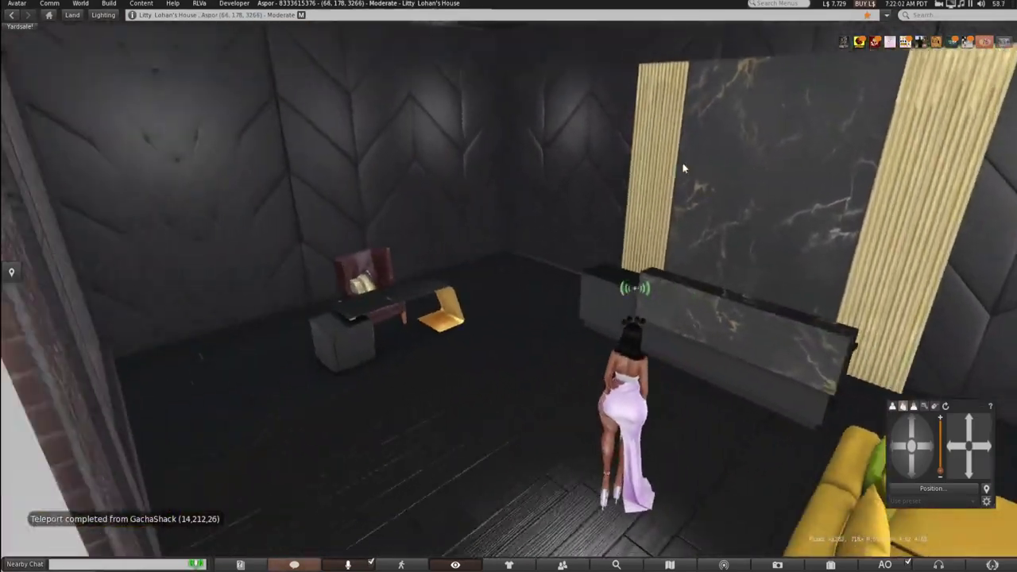
# Look around the Rares and Spares interior, covering the marble reception desk, yellow sofas and wall screen.
pyautogui.press('Up')
pyautogui.press('Right')
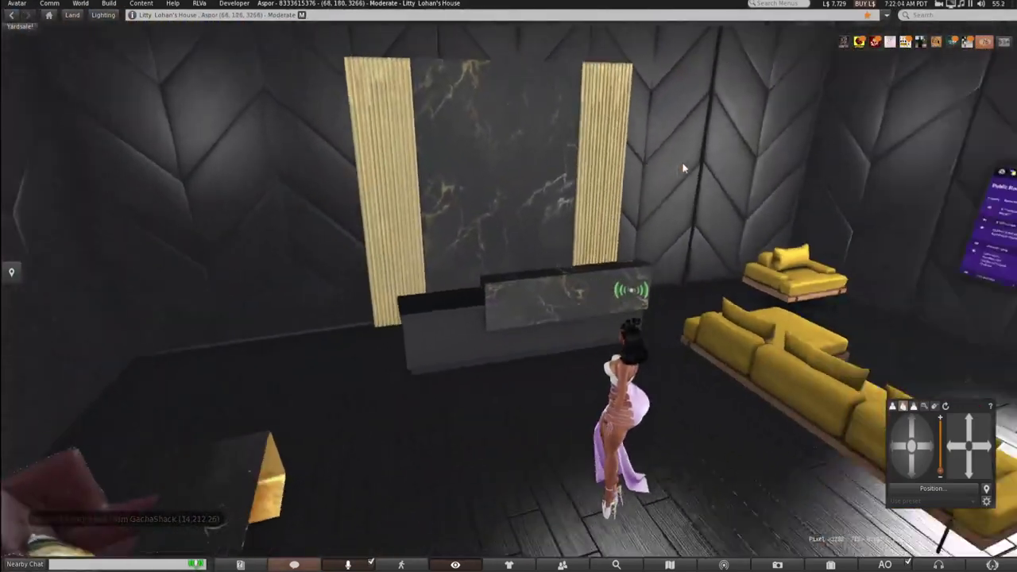
pyautogui.press('Right')
pyautogui.press('Up')
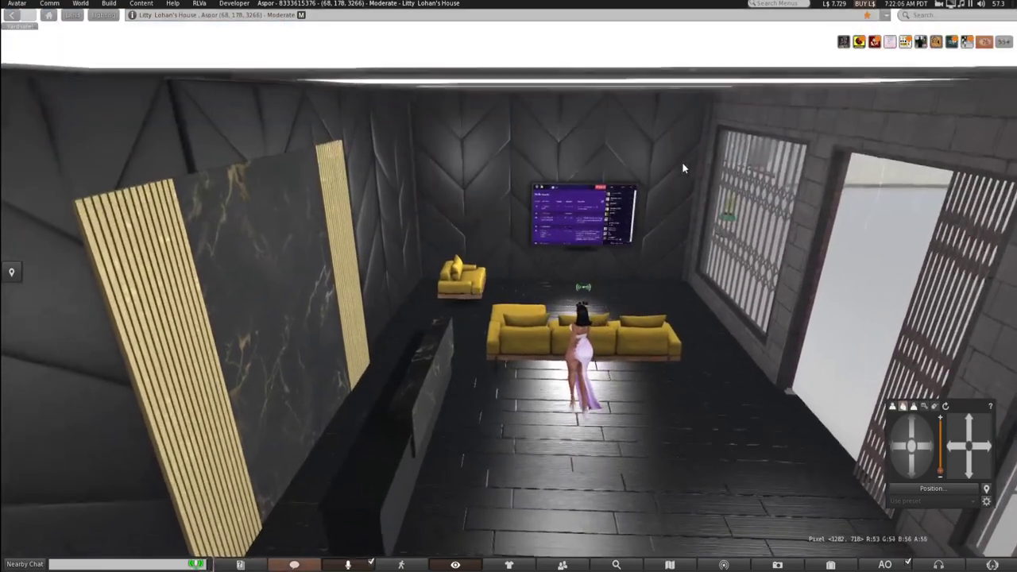
pyautogui.moveTo(552, 243); pyautogui.dragTo(517, 163)
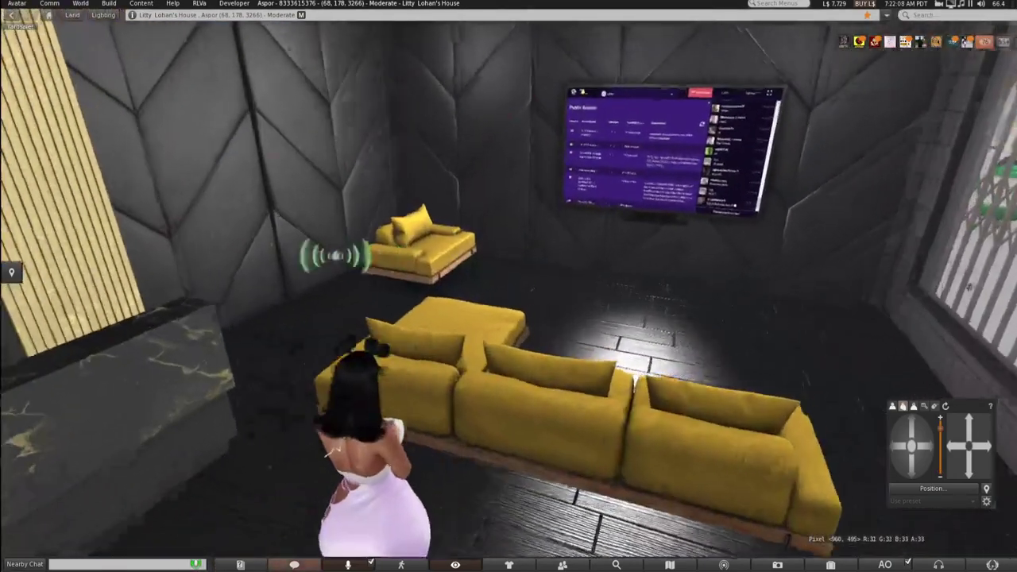
pyautogui.press('Left')
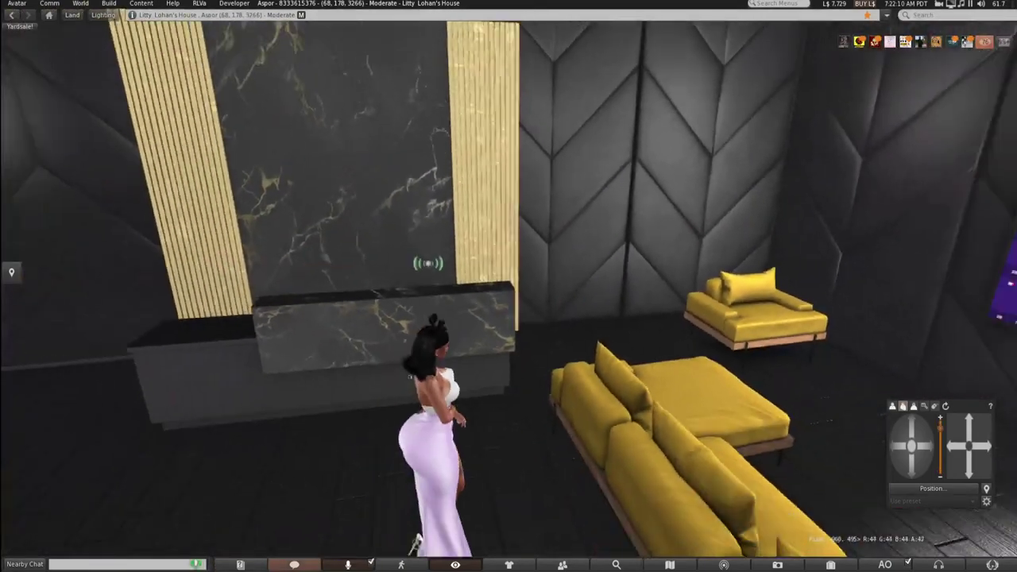
pyautogui.moveTo(508, 290)
pyautogui.mouseDown()
pyautogui.moveTo(509, 350)
pyautogui.moveTo(501, 316)
pyautogui.moveTo(504, 342)
pyautogui.moveTo(513, 291)
pyautogui.mouseUp()
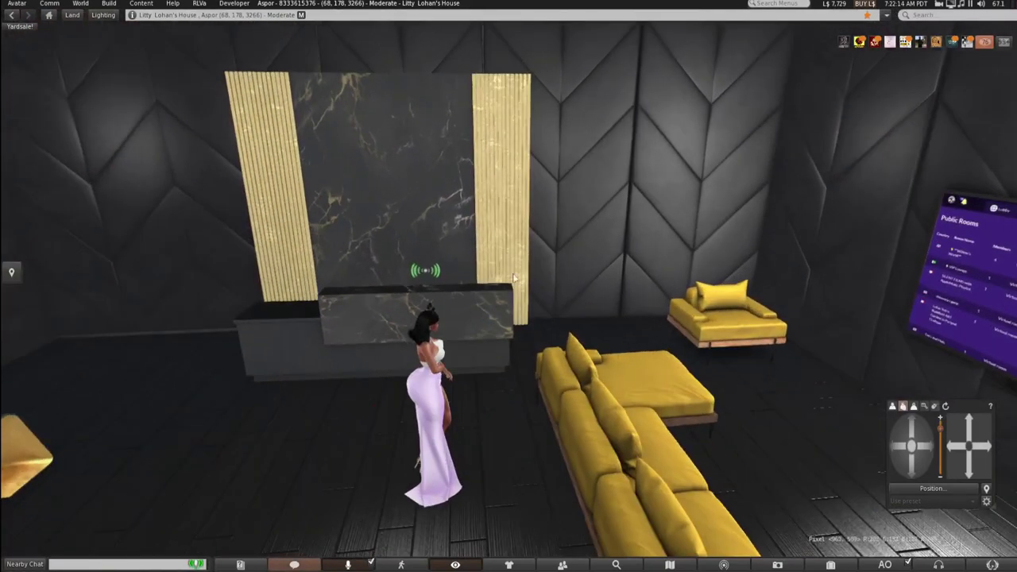
pyautogui.moveTo(684, 380); pyautogui.dragTo(550, 264)
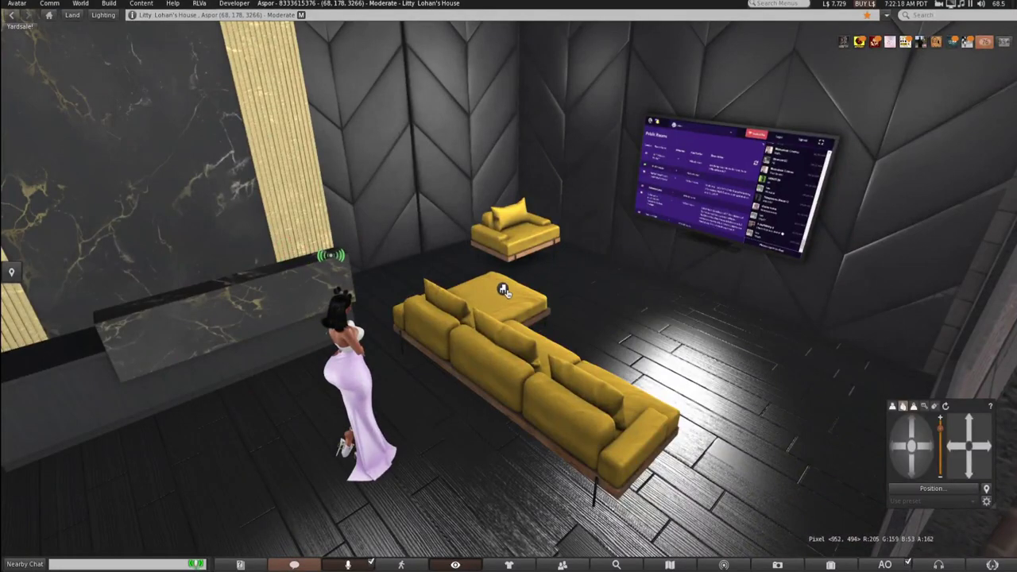
# Reset the camera and frame the avatar from the front with the office desk and chair behind her.
pyautogui.press('Escape')
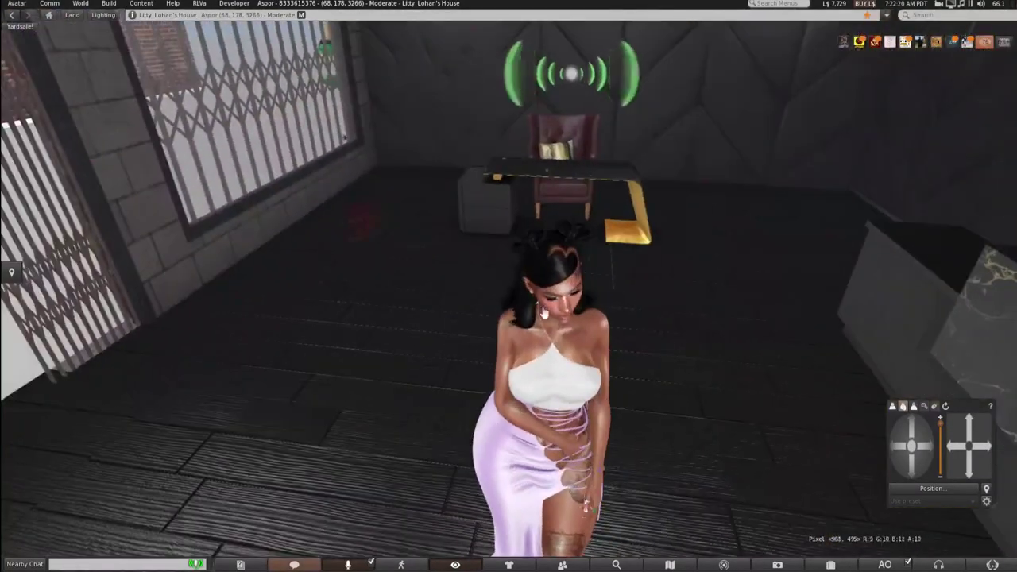
pyautogui.click(912, 467)
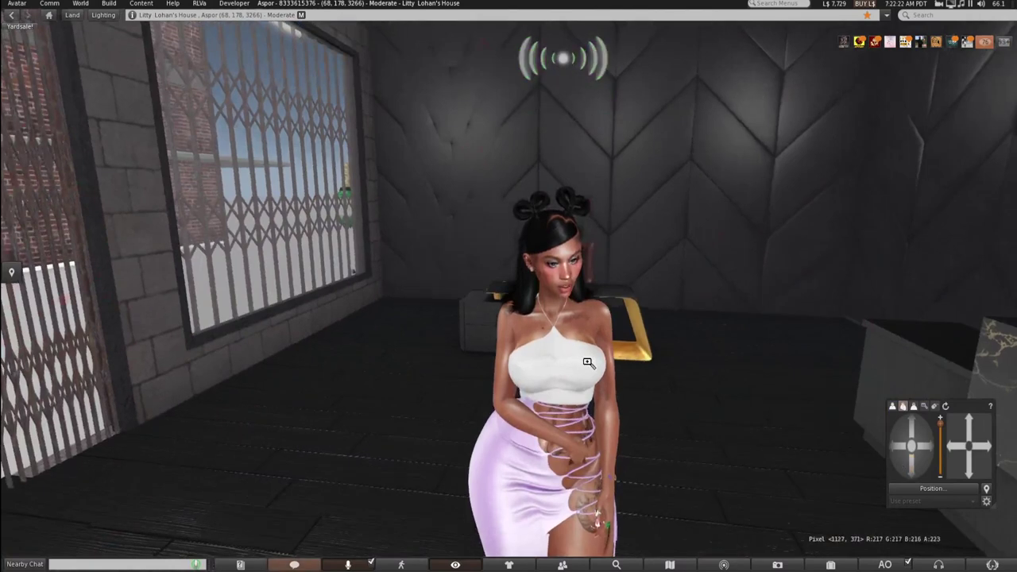
pyautogui.moveTo(597, 360); pyautogui.dragTo(509, 310)
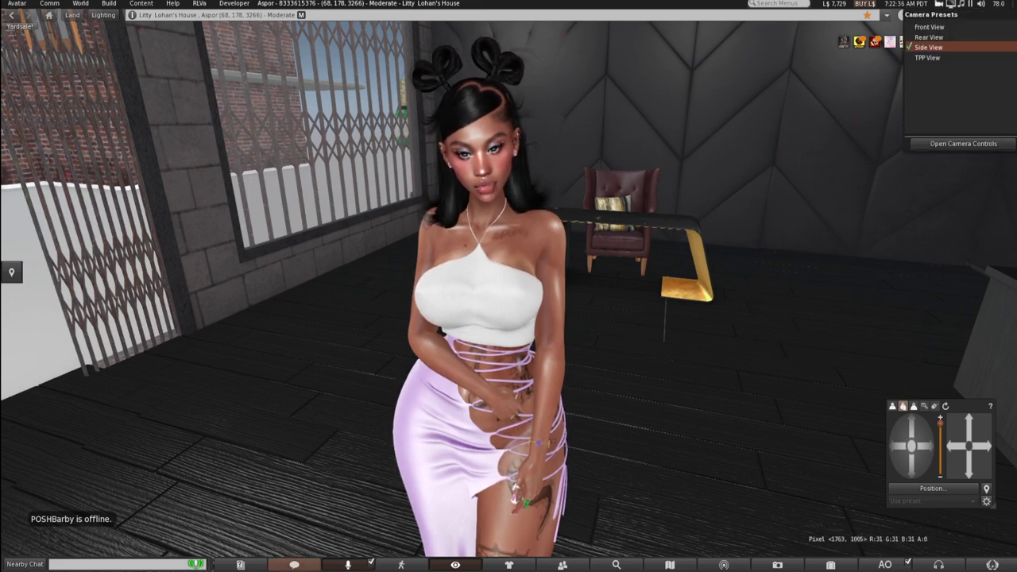
# Open the marketplace edit page of the unlisted Romantic DUO coffee tray GACHA RARE and close the Marketplace Listings window.
pyautogui.click(17, 4)
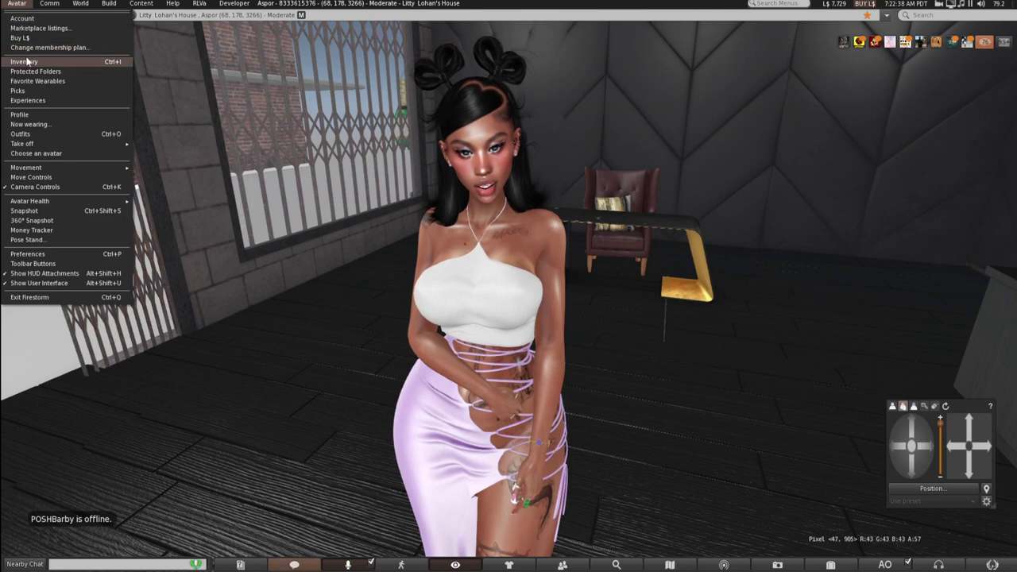
pyautogui.click(40, 30)
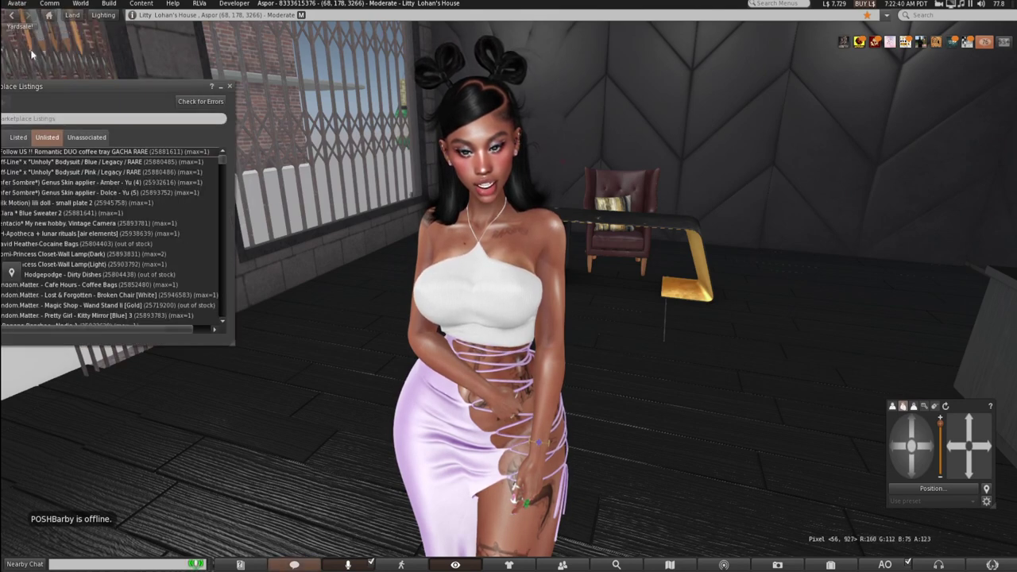
pyautogui.rightClick(86, 158)
pyautogui.click(108, 185)
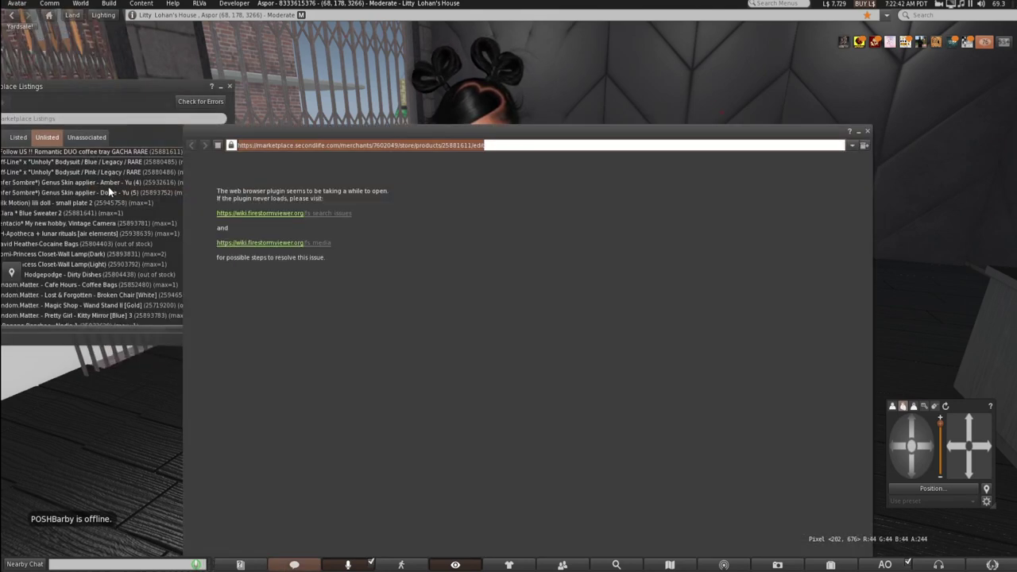
pyautogui.moveTo(359, 130); pyautogui.dragTo(731, 74)
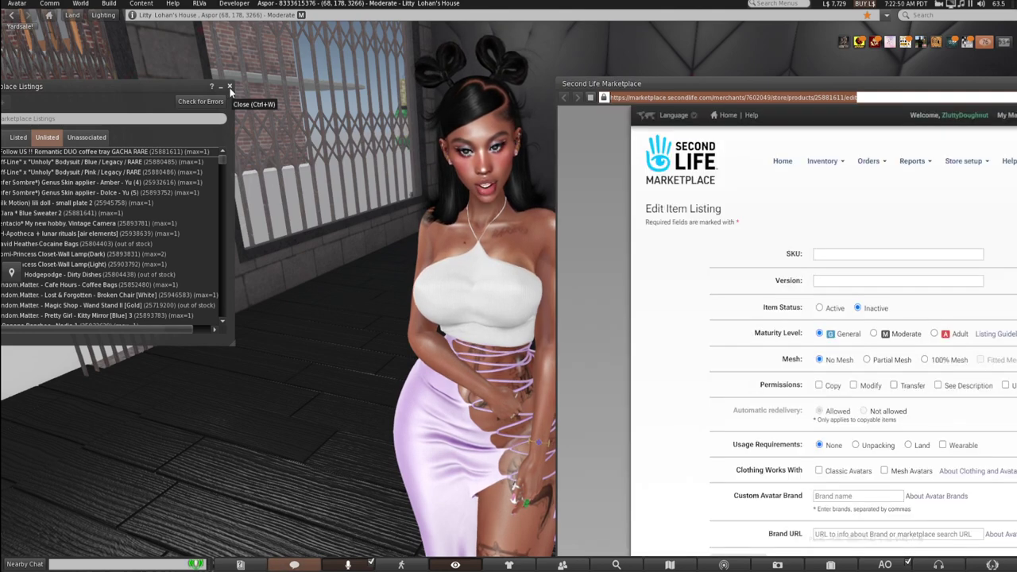
pyautogui.click(230, 87)
pyautogui.moveTo(783, 87); pyautogui.dragTo(464, 55)
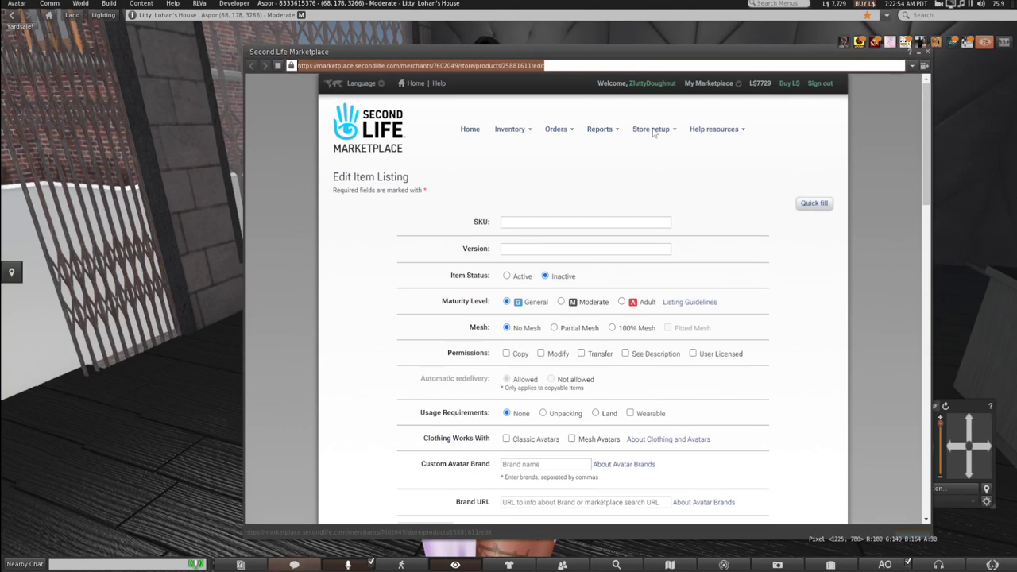
# Visit the marketplace account page, and open the store's Manage listings page through the merchant home.
pyautogui.click(716, 88)
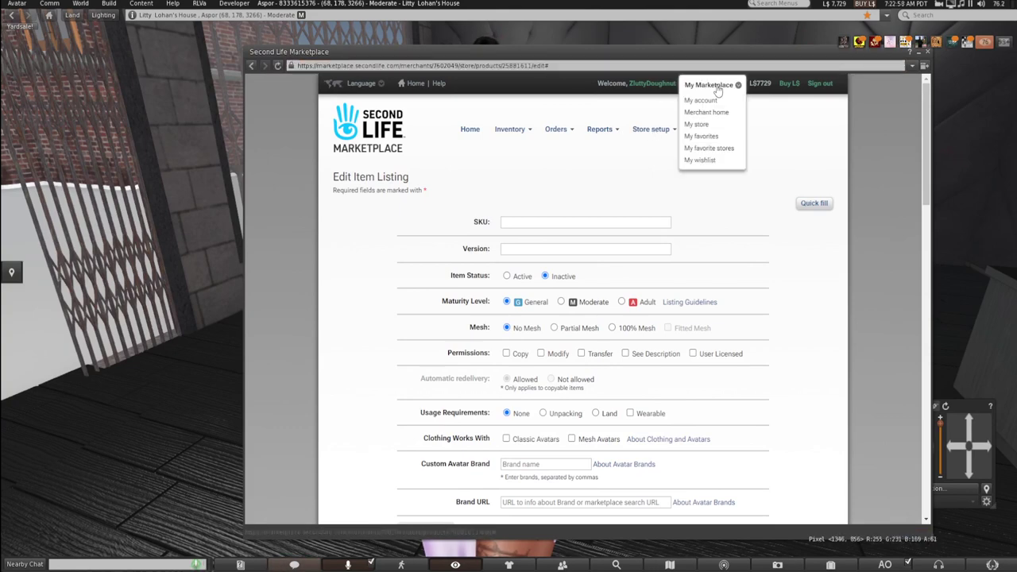
pyautogui.click(701, 100)
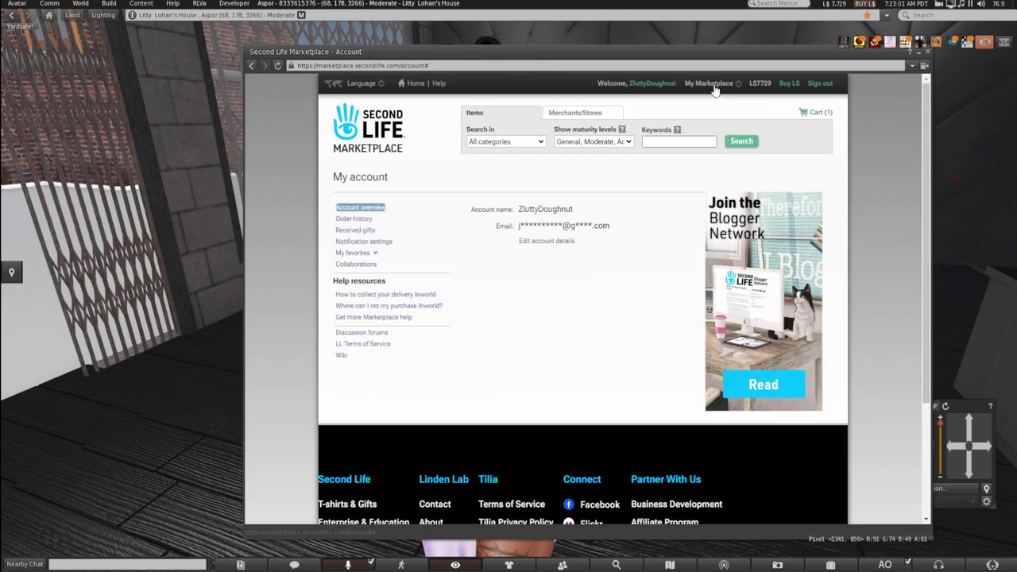
pyautogui.click(715, 88)
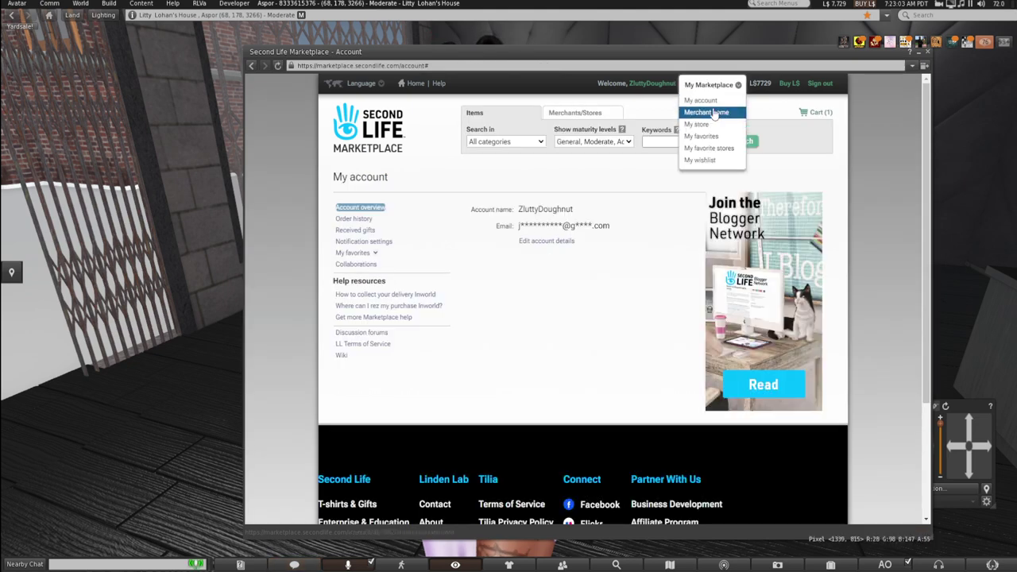
pyautogui.click(707, 112)
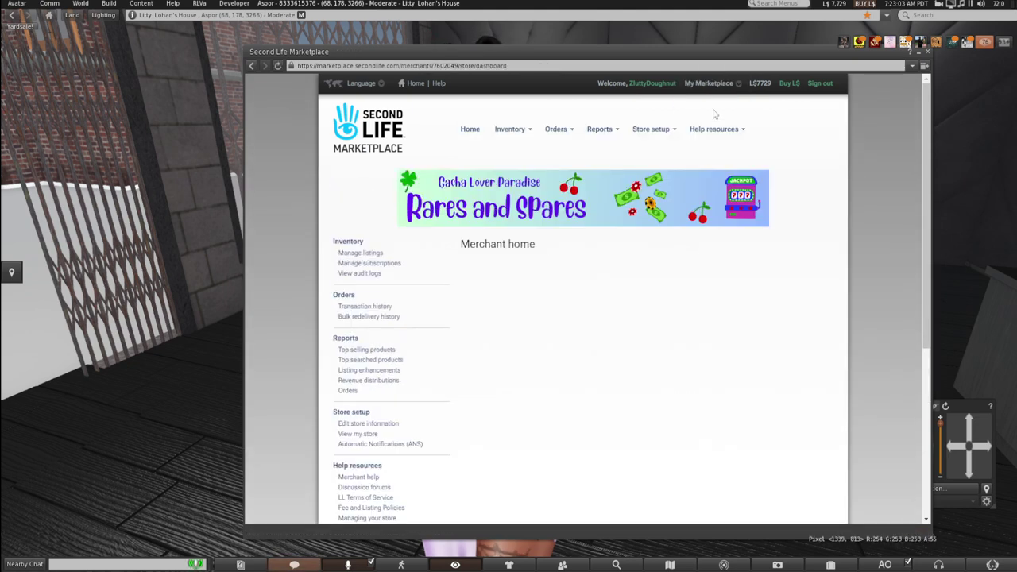
pyautogui.click(378, 254)
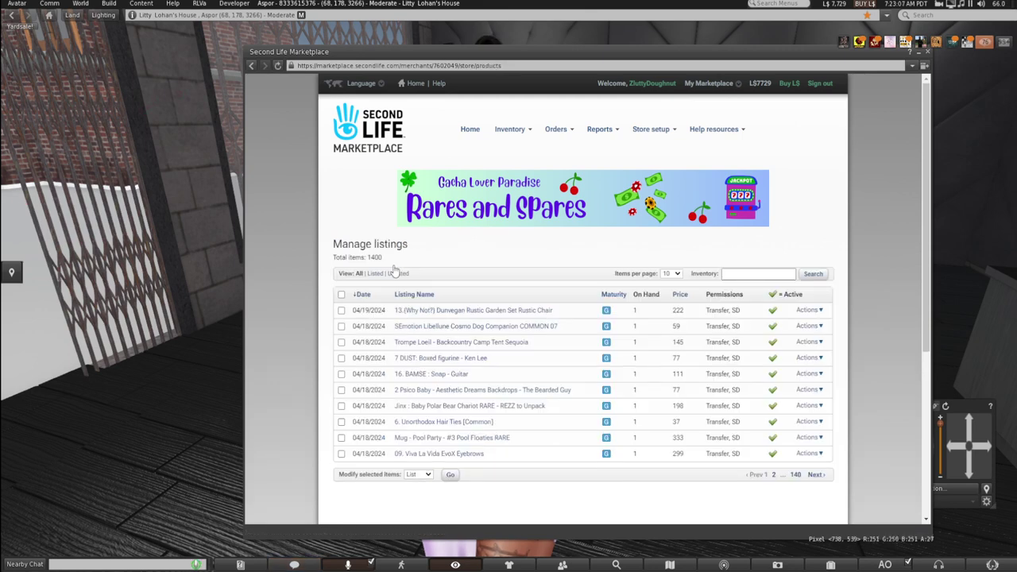
# View the merchant's own store filtered to prices over L$5,001 and open the BANG! Toy Co. - FUZZEZ - Full Set listing.
pyautogui.click(710, 84)
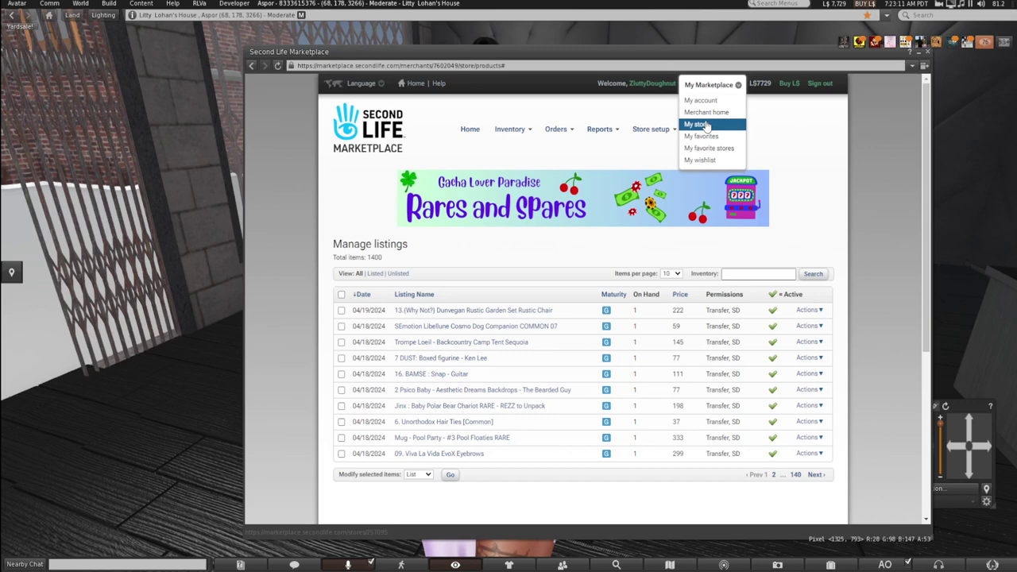
pyautogui.click(706, 112)
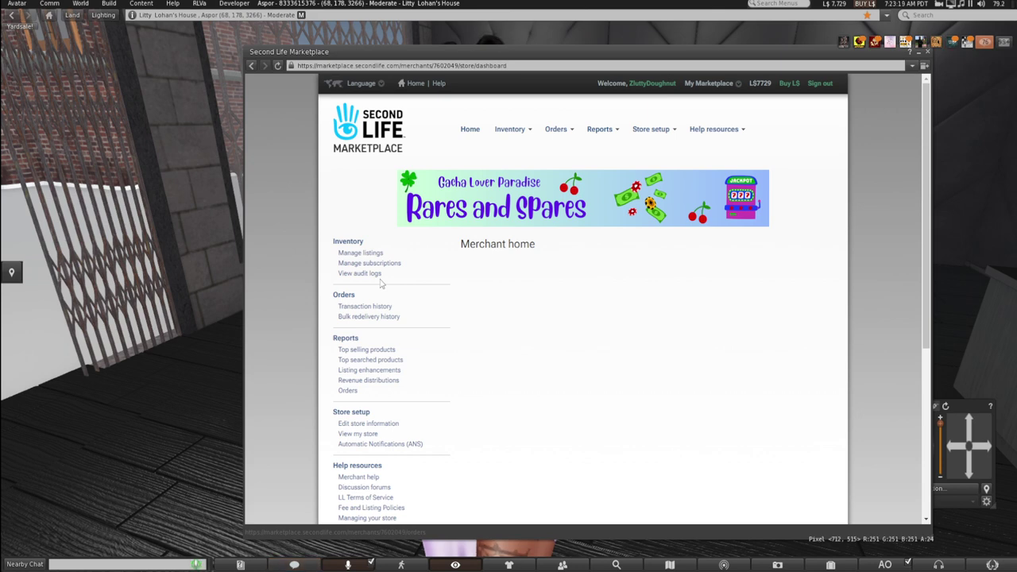
pyautogui.click(356, 434)
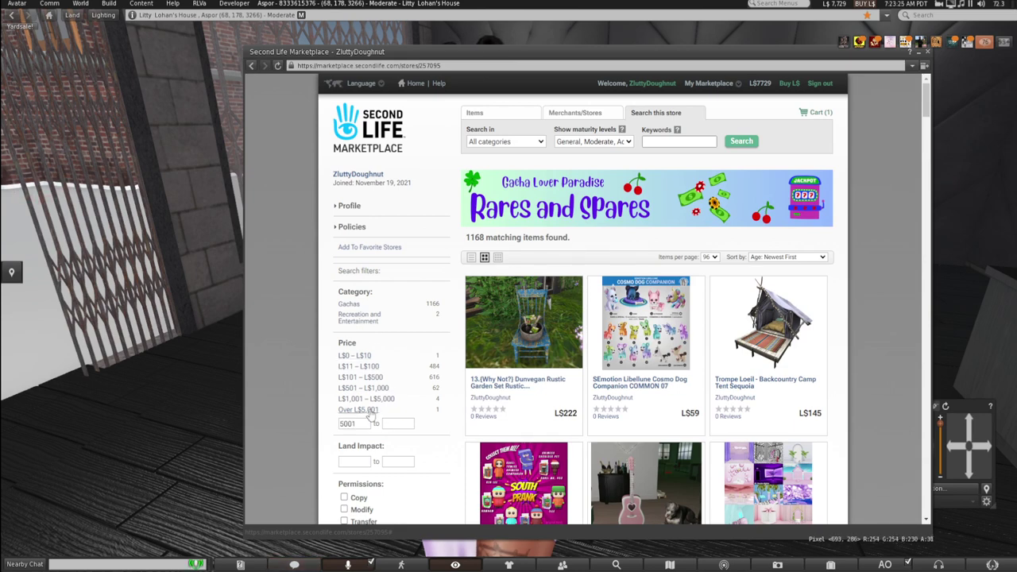
pyautogui.click(368, 412)
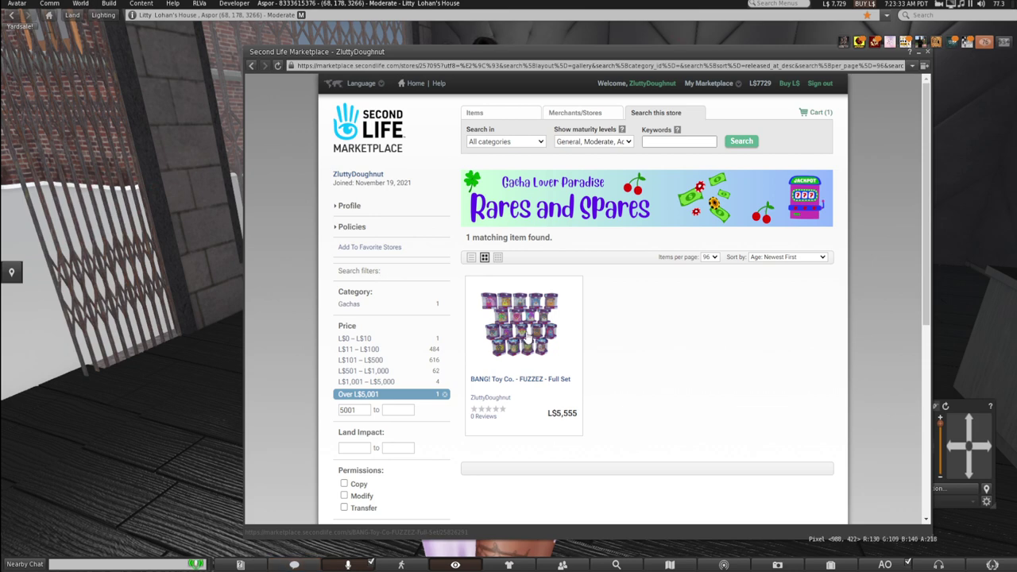
pyautogui.click(528, 339)
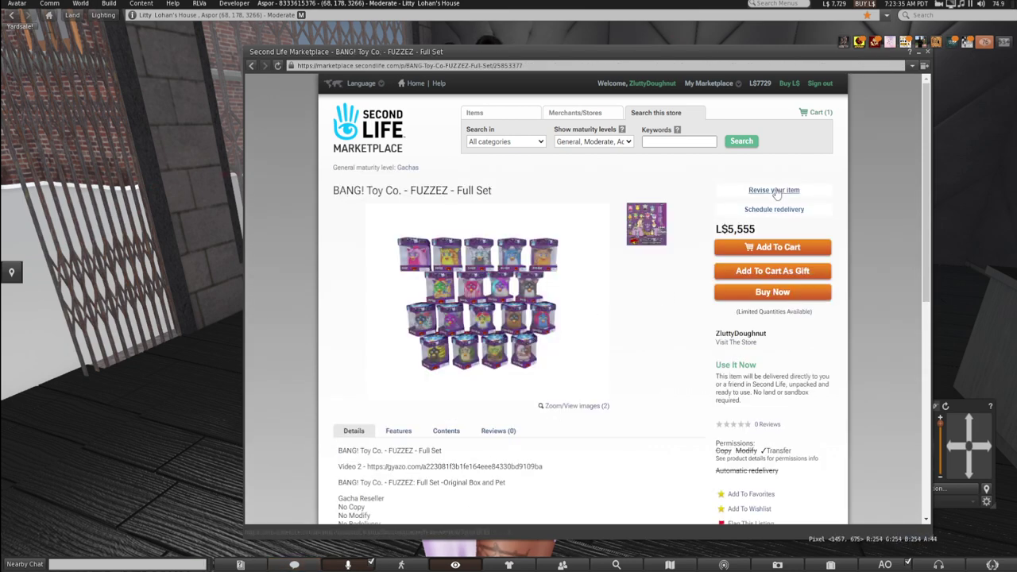
# Open the FUZZEZ Full Set listing for editing and examine its fields, including price, images and revenue distributions.
pyautogui.click(775, 191)
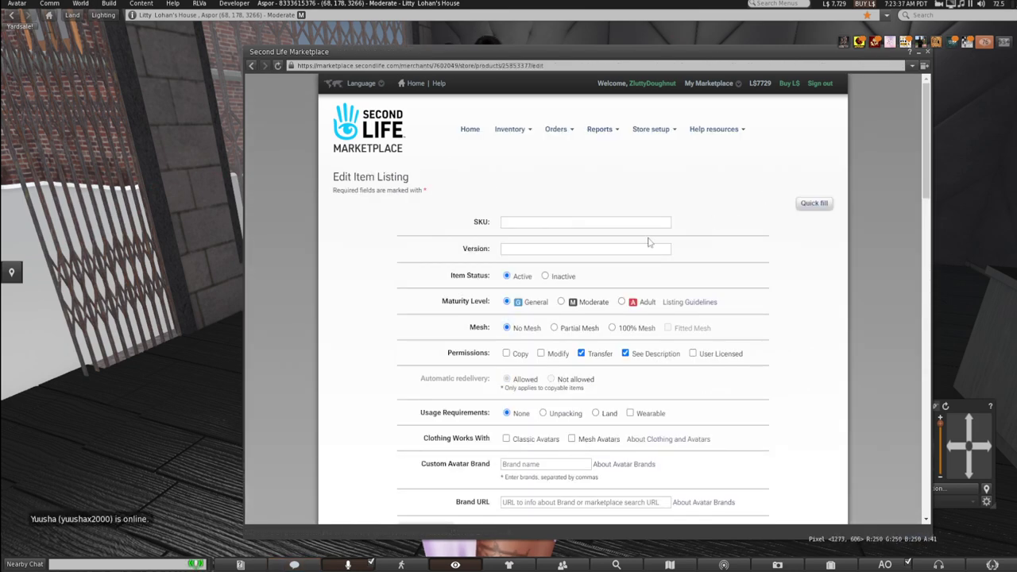
pyautogui.scroll(-5, 637, 271)
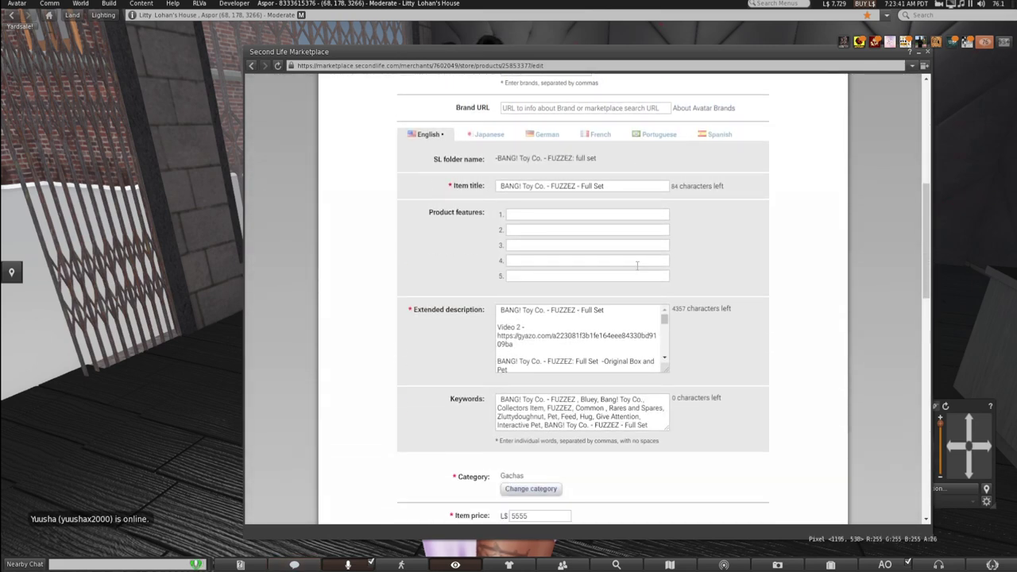
pyautogui.scroll(-1, 636, 266)
pyautogui.scroll(-1, 607, 315)
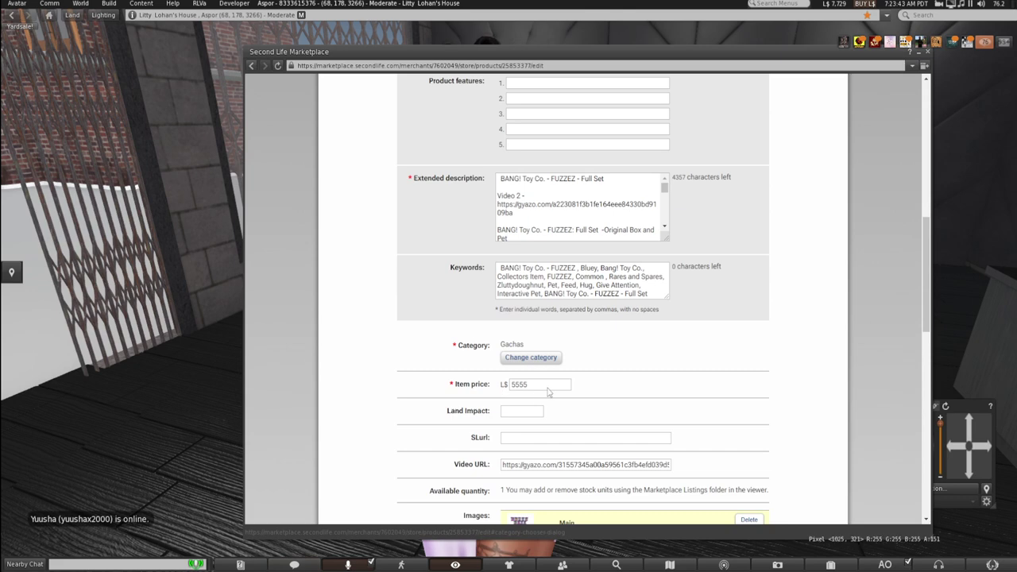
pyautogui.scroll(-4, 589, 368)
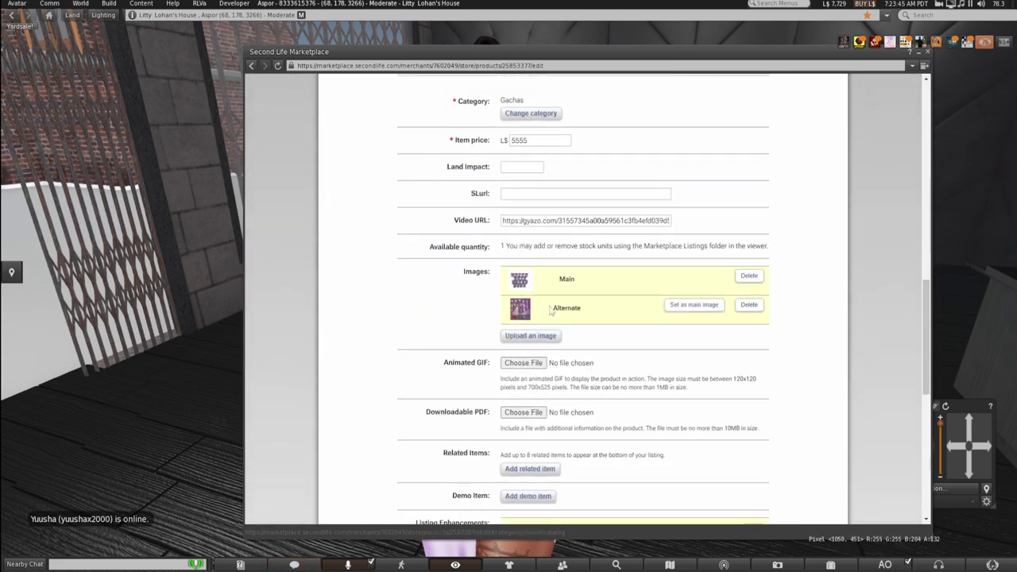
pyautogui.scroll(-4, 572, 334)
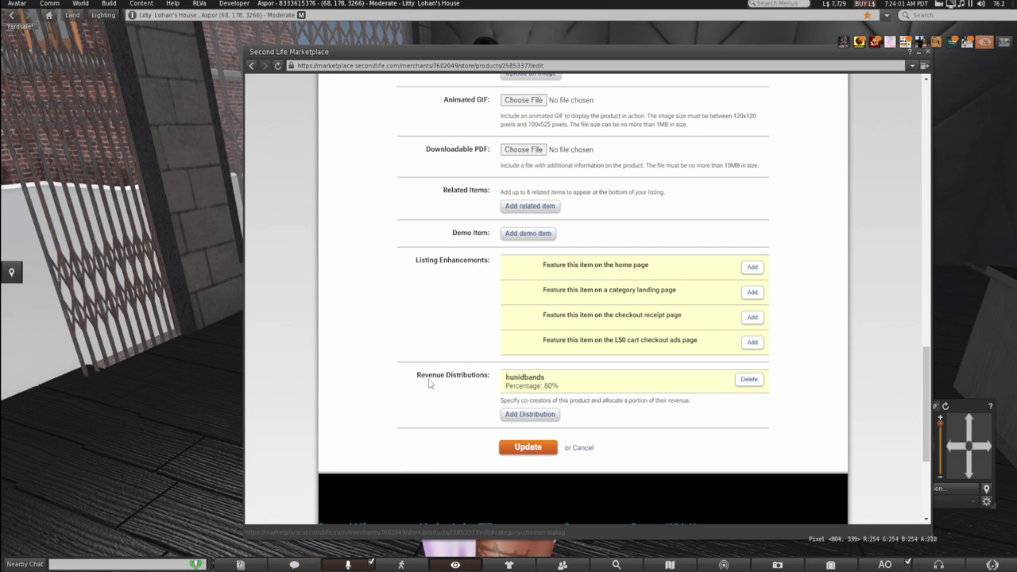
pyautogui.scroll(5, 501, 367)
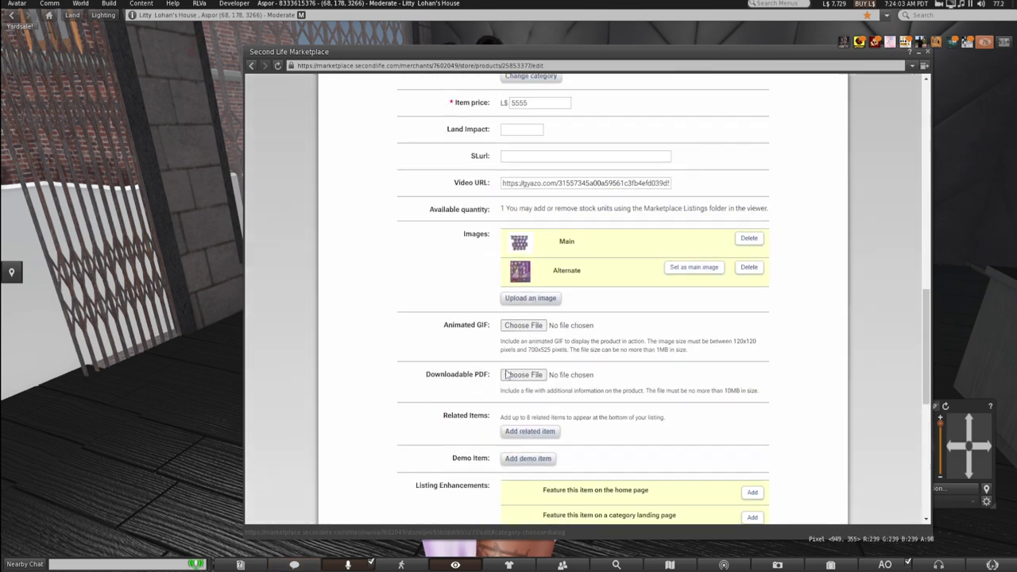
pyautogui.scroll(10, 506, 374)
pyautogui.scroll(6, 507, 374)
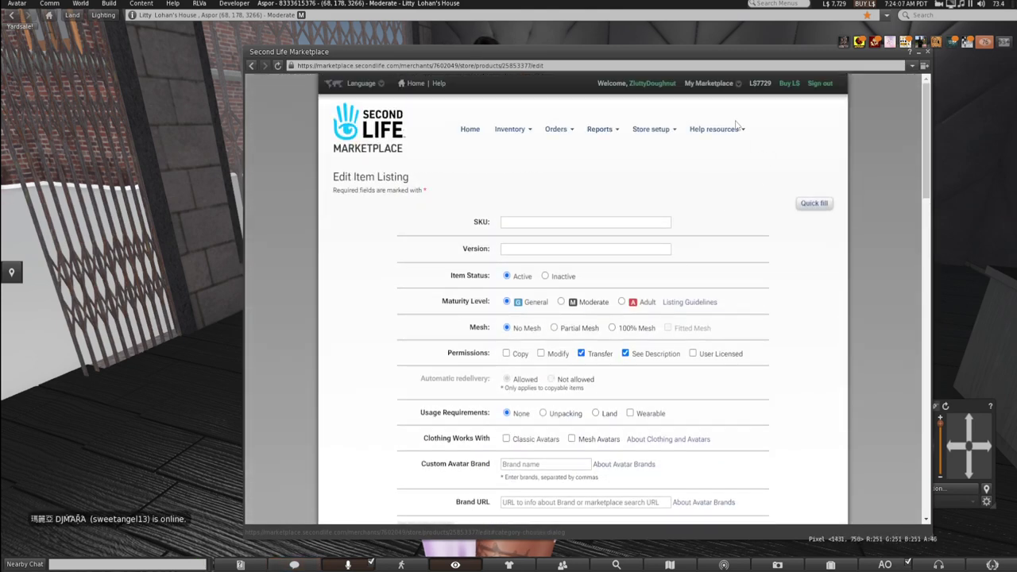
# Leave the listing's edit page and return to the store view filtered to prices over L$5,001.
pyautogui.click(709, 83)
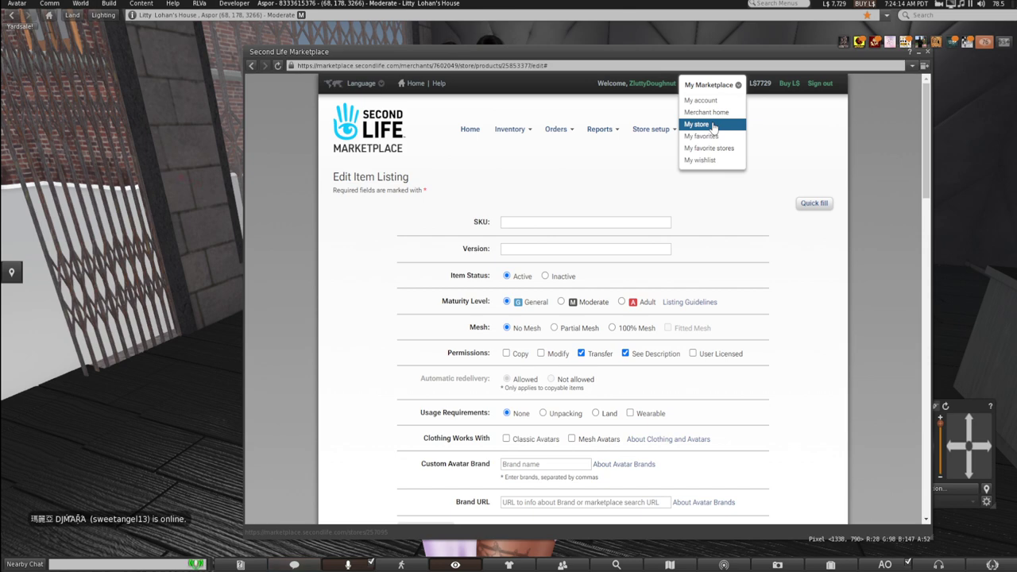
pyautogui.click(251, 66)
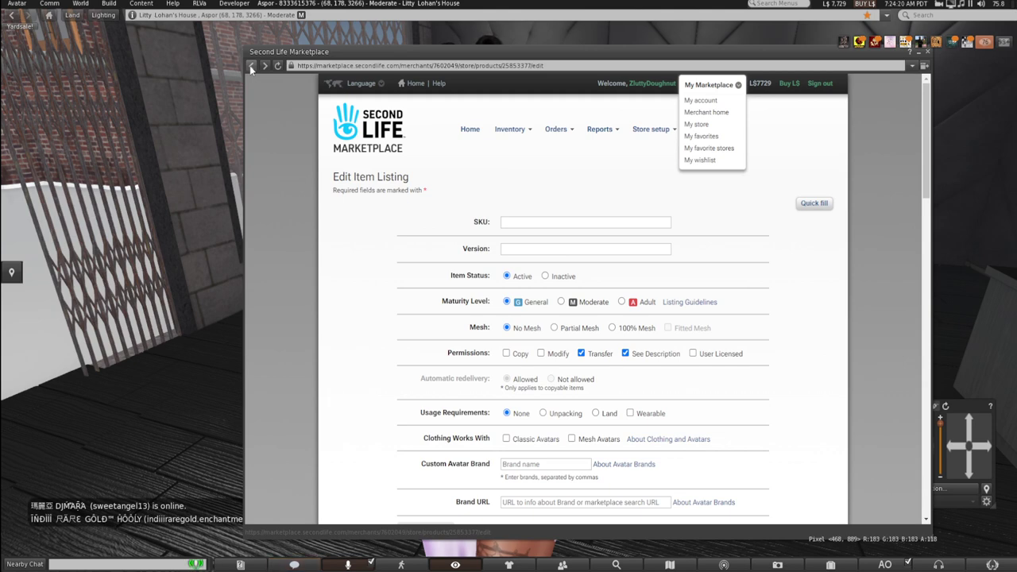
pyautogui.click(252, 66)
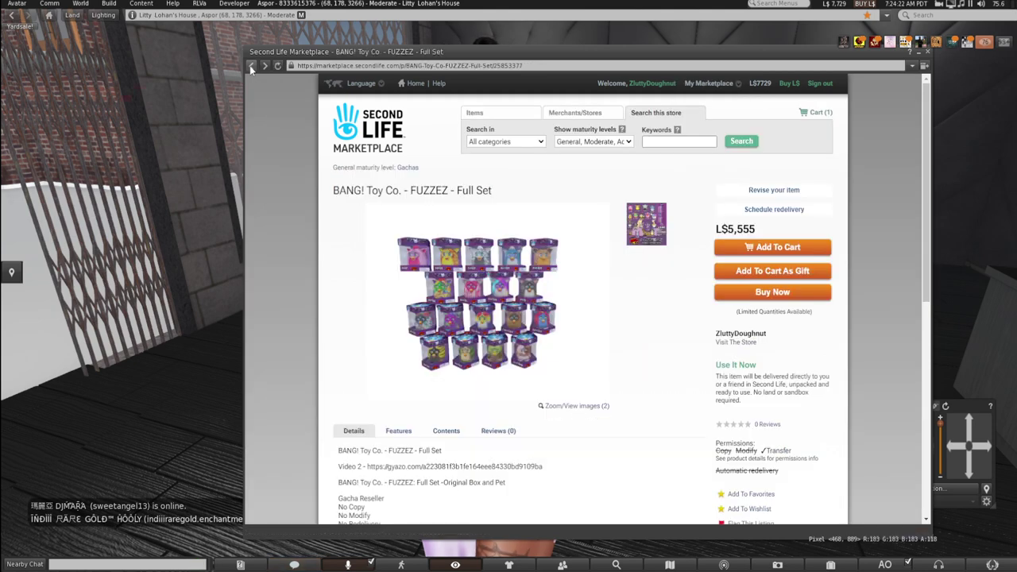
pyautogui.click(251, 66)
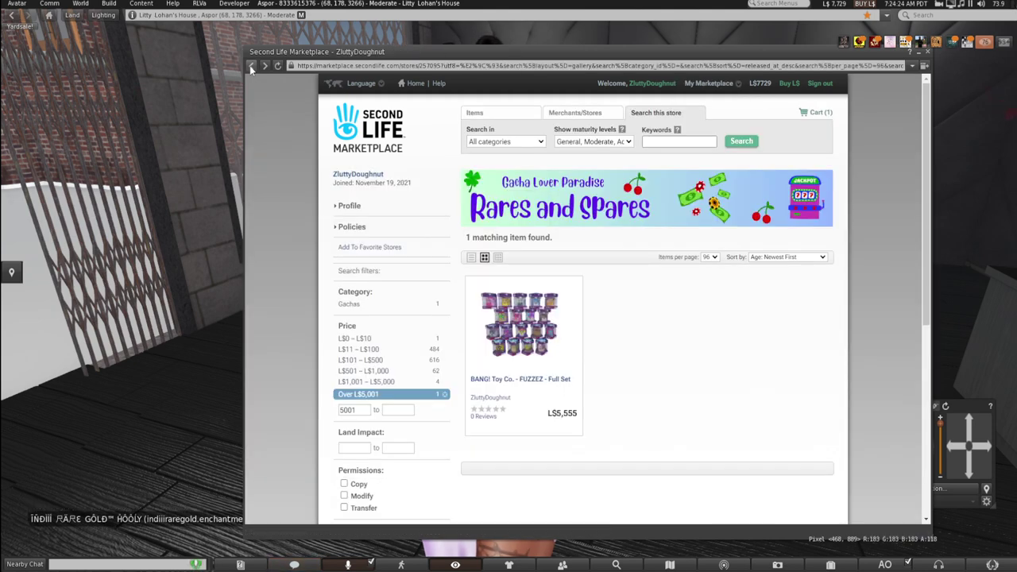
# Open the store's transaction history through the merchant home, and view page 14 followed by page 13.
pyautogui.click(701, 84)
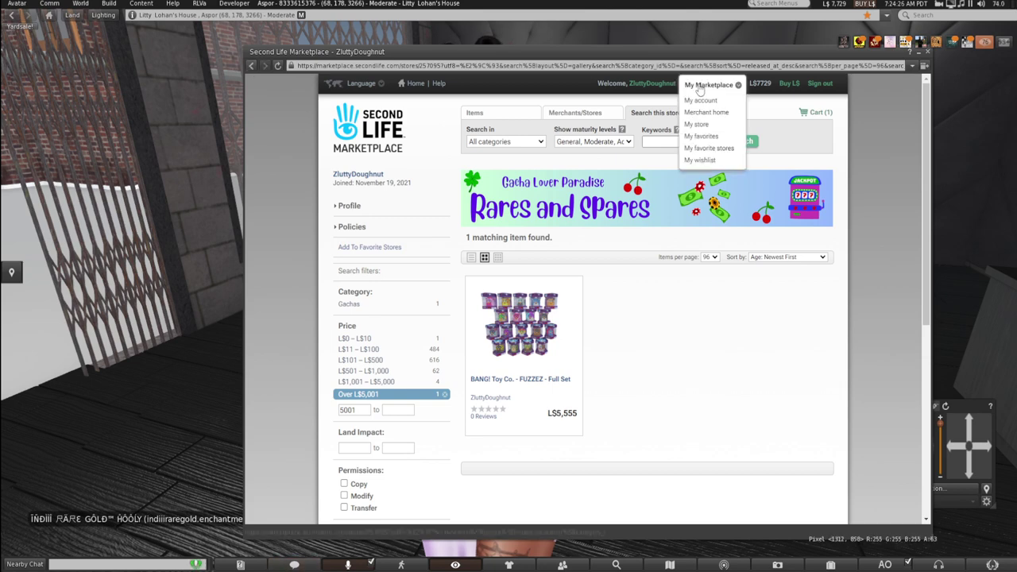
pyautogui.click(708, 113)
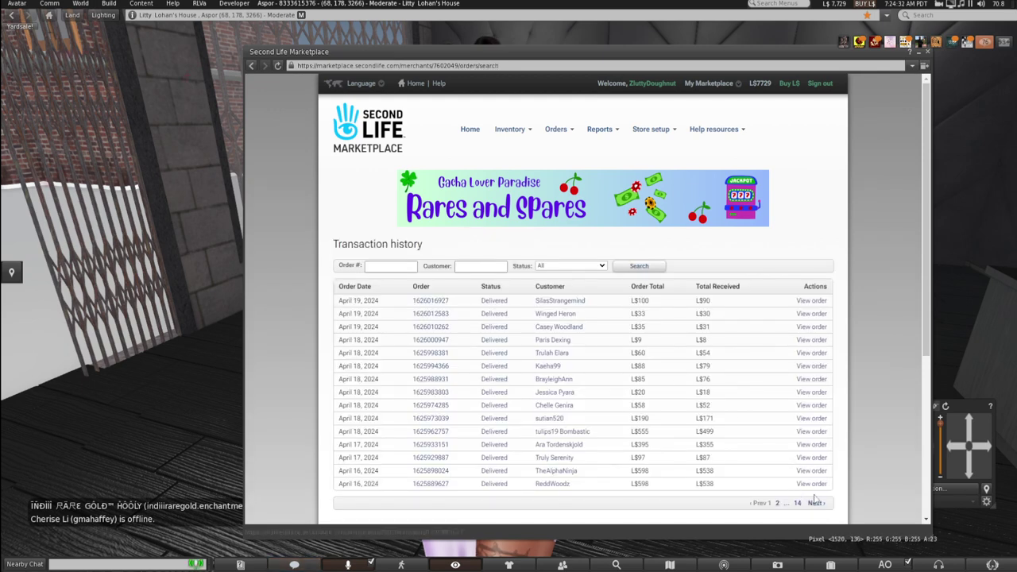
pyautogui.click(815, 504)
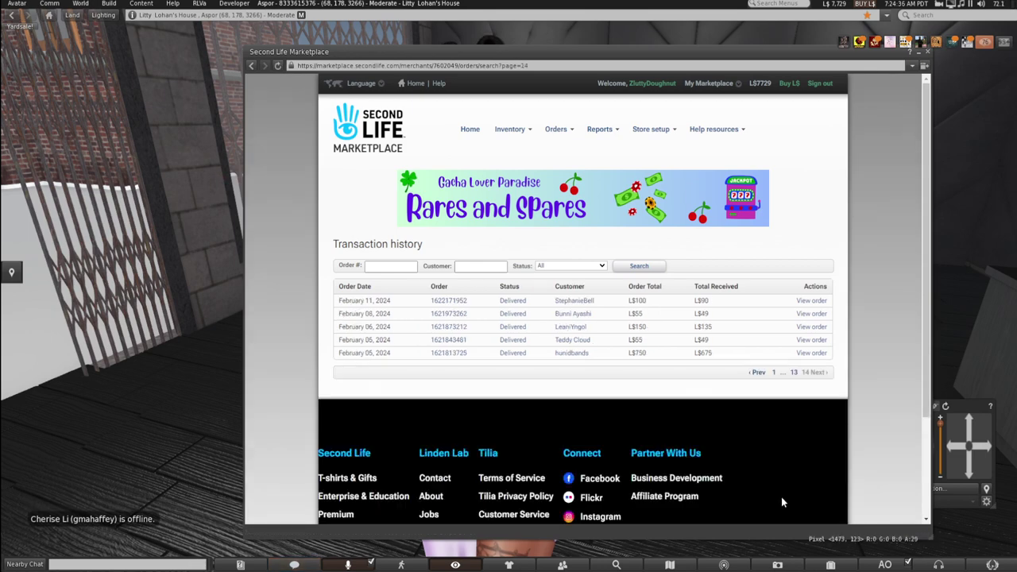
pyautogui.click(794, 372)
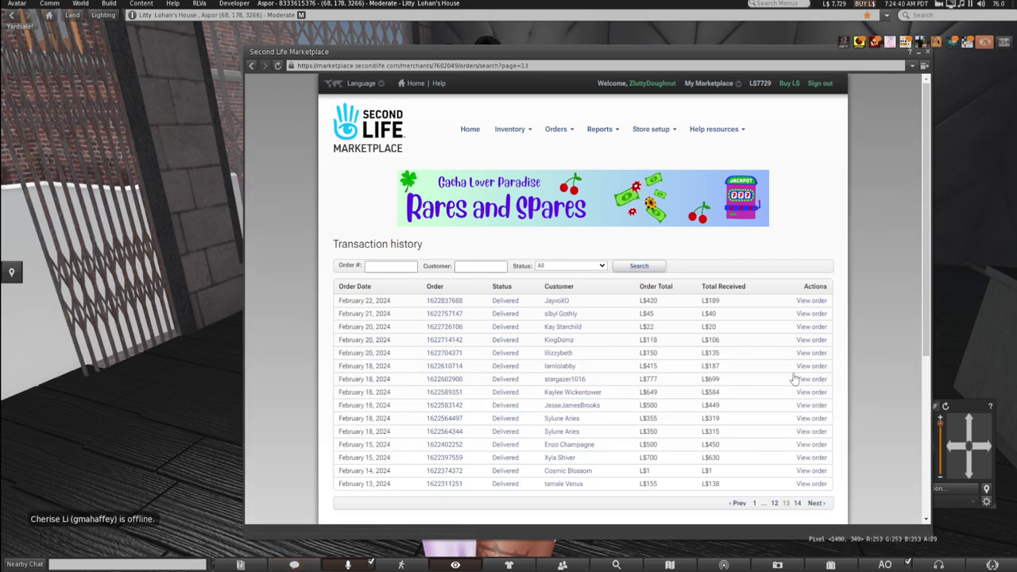
# Open the February 22, 2024 order, follow its Shen Dragon listing link, and return to page 13 of the transaction history.
pyautogui.click(445, 301)
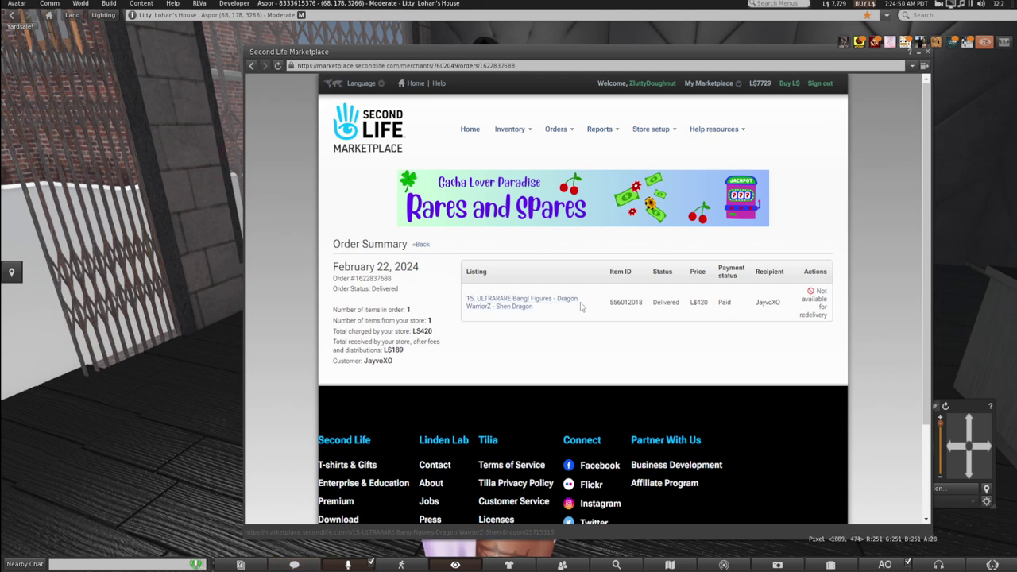
pyautogui.click(543, 302)
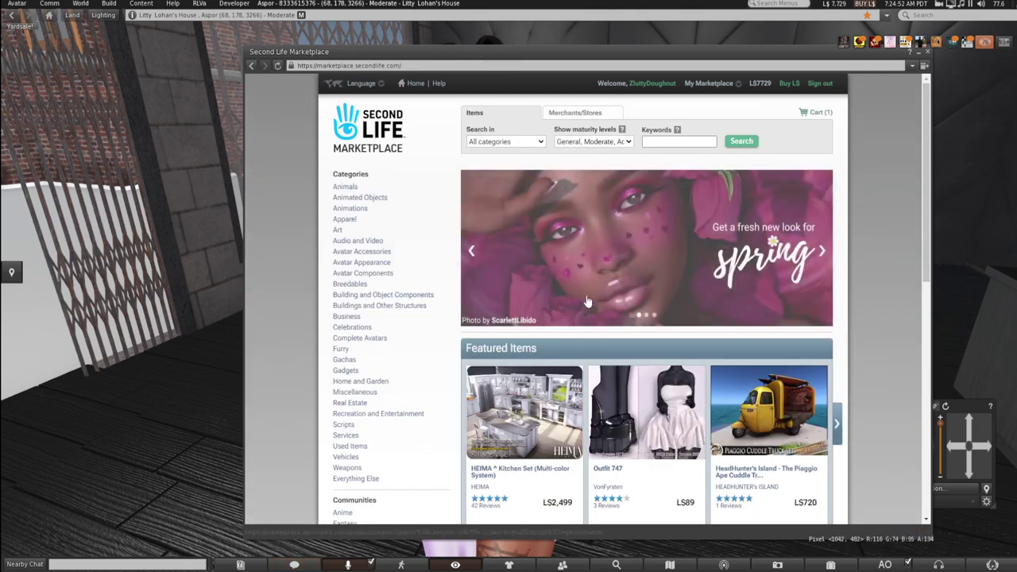
pyautogui.click(252, 66)
pyautogui.click(252, 66)
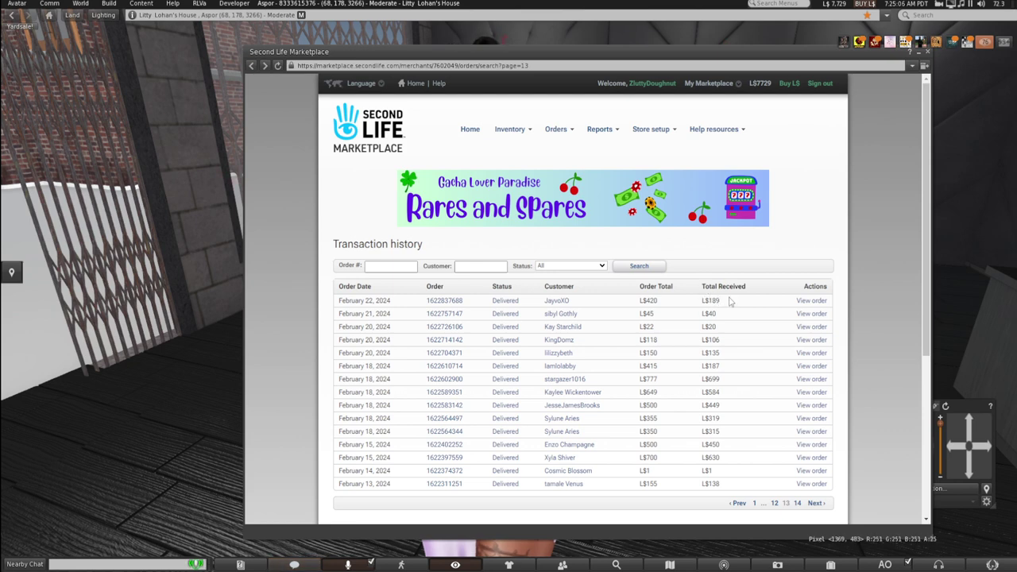
# Examine the order summary of the February 22, 2024 sale again and close the marketplace window.
pyautogui.click(809, 300)
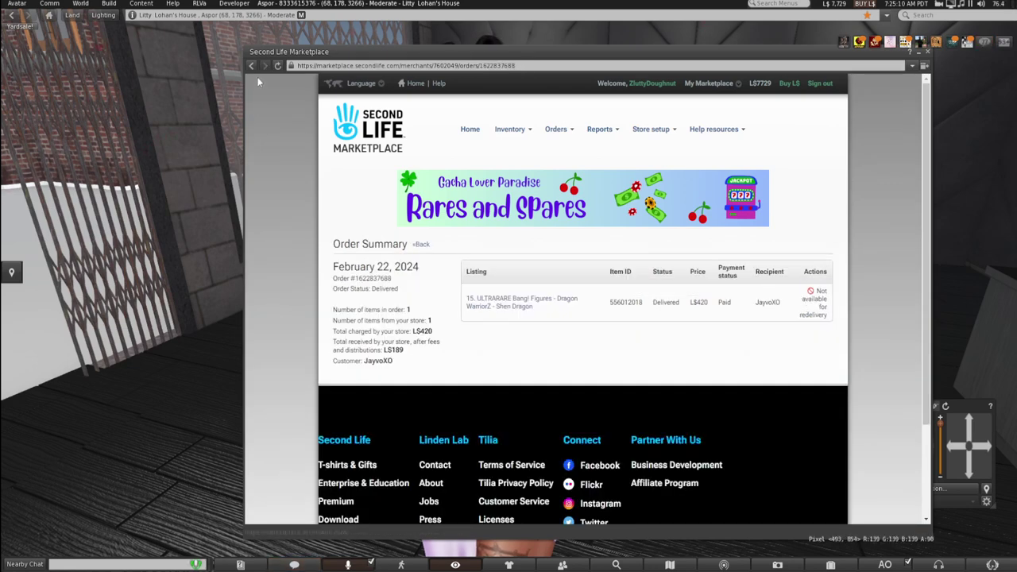
pyautogui.click(252, 65)
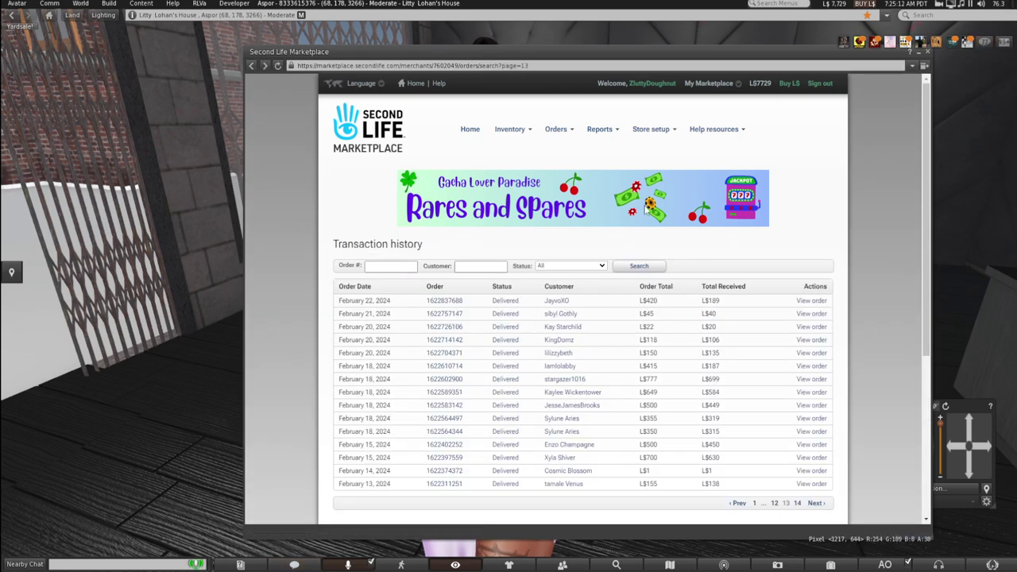
pyautogui.click(442, 302)
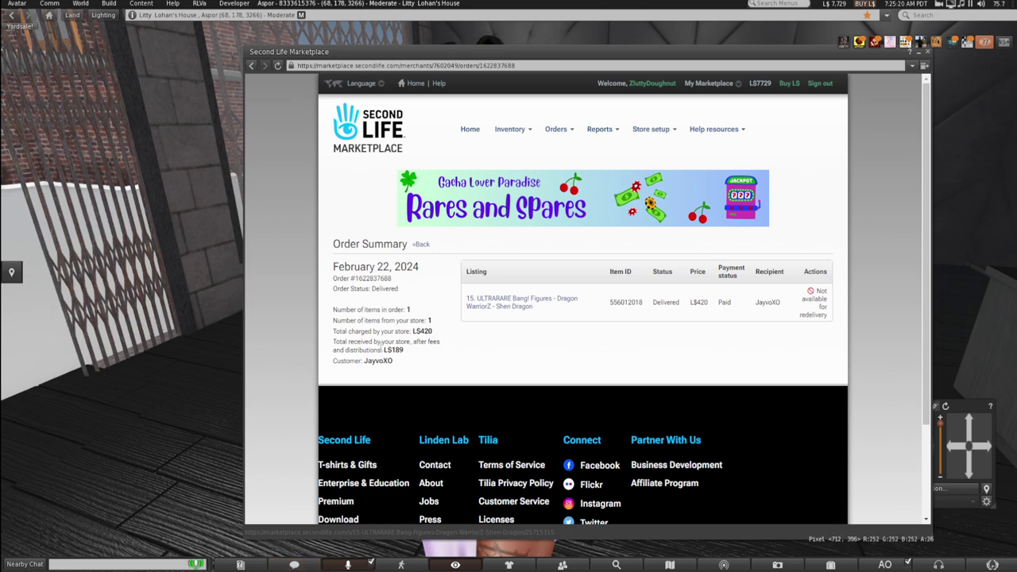
pyautogui.moveTo(747, 57); pyautogui.dragTo(649, 113)
pyautogui.click(831, 106)
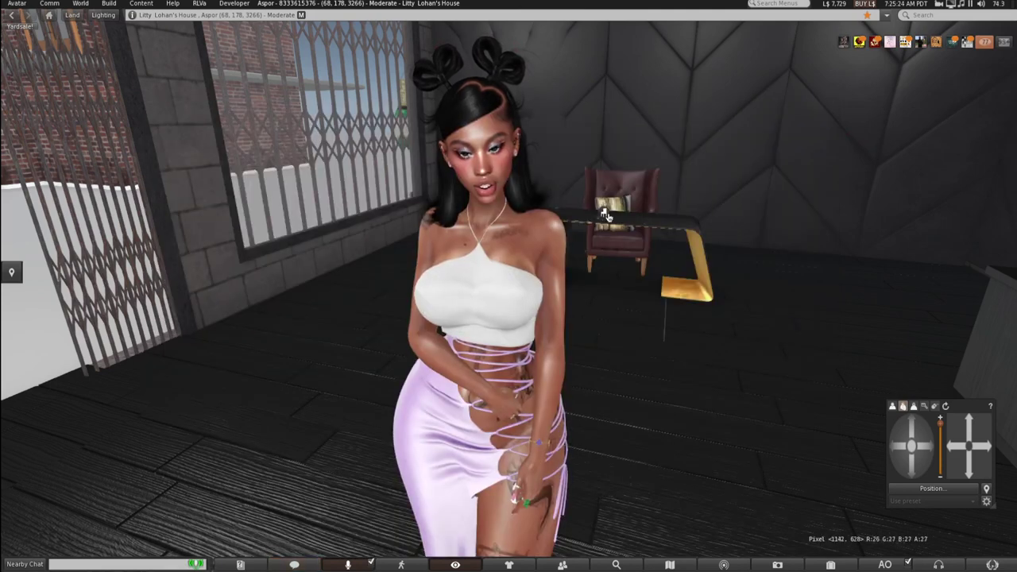
# Walk the avatar to the office desk and frame her from the front with the yellow sofas and wall TV behind.
pyautogui.moveTo(547, 241); pyautogui.dragTo(547, 212)
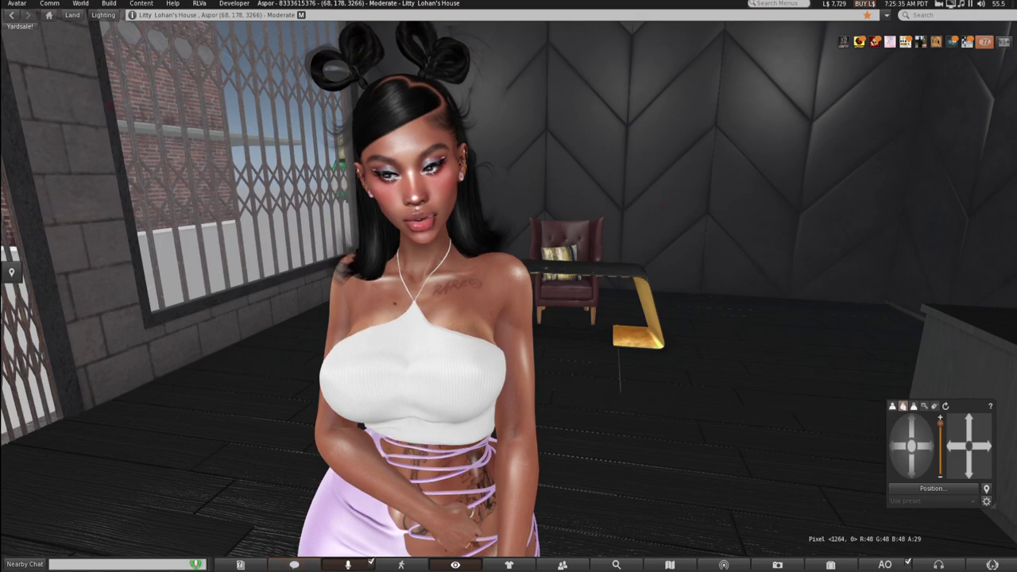
pyautogui.scroll(-10, 532, 478)
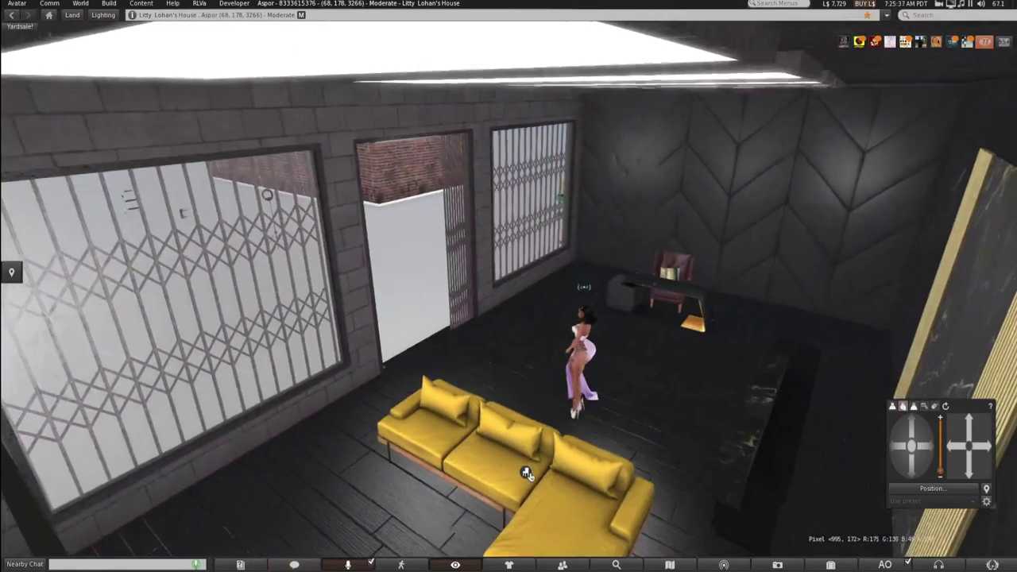
pyautogui.press('Right')
pyautogui.press('Up')
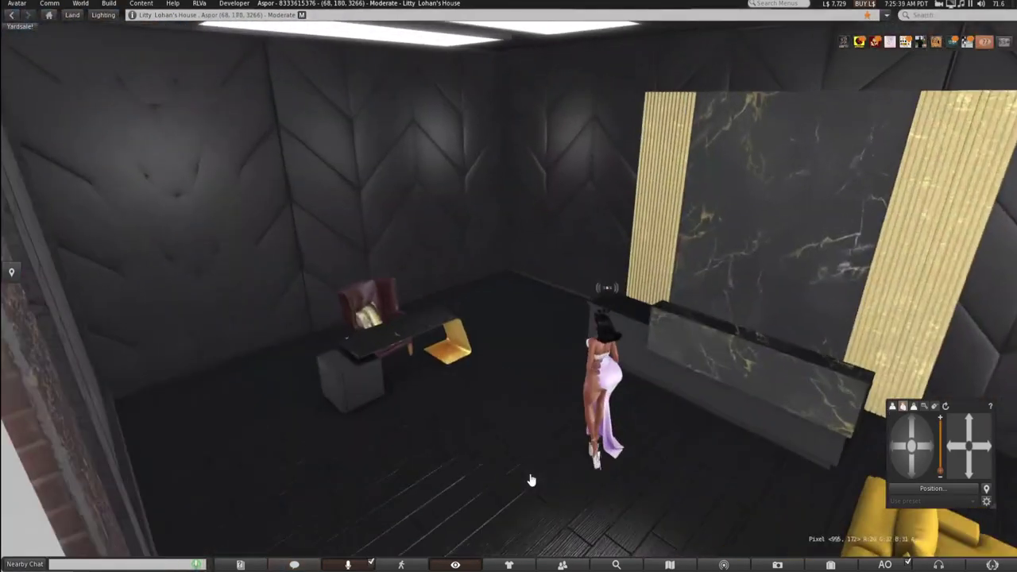
pyautogui.press('Right')
pyautogui.press('Up')
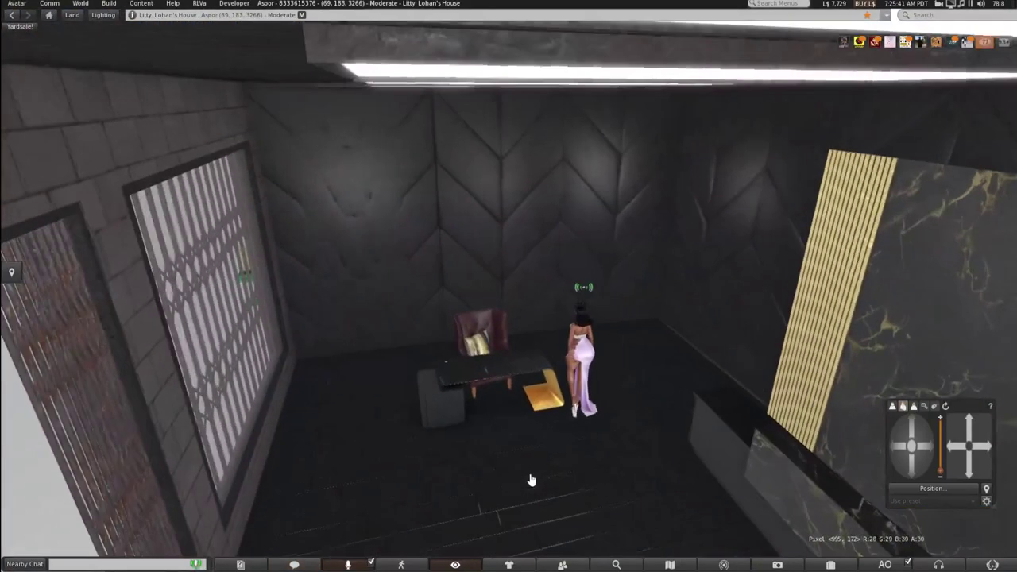
pyautogui.moveTo(530, 342); pyautogui.dragTo(464, 426)
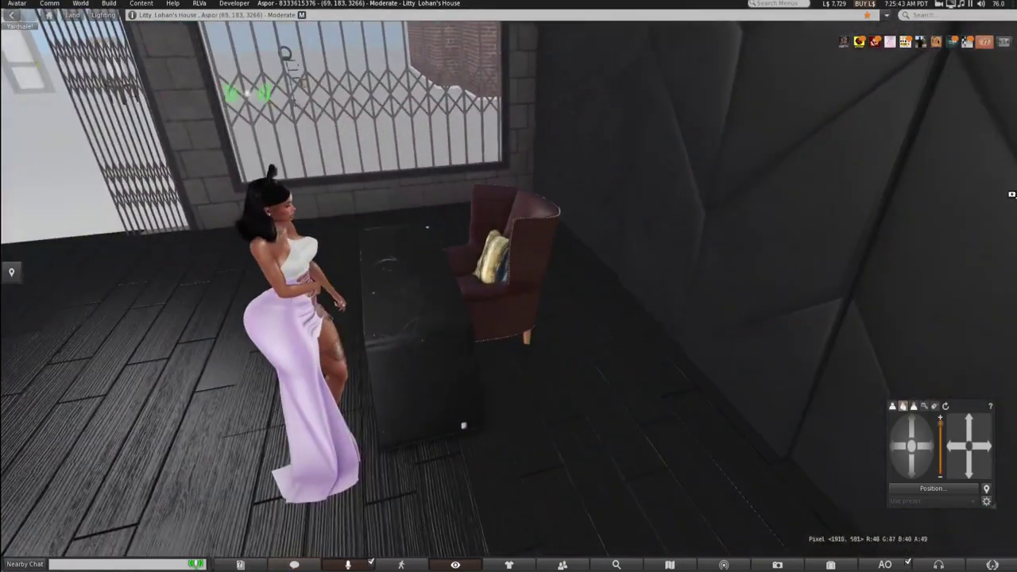
pyautogui.moveTo(436, 271); pyautogui.dragTo(842, 371)
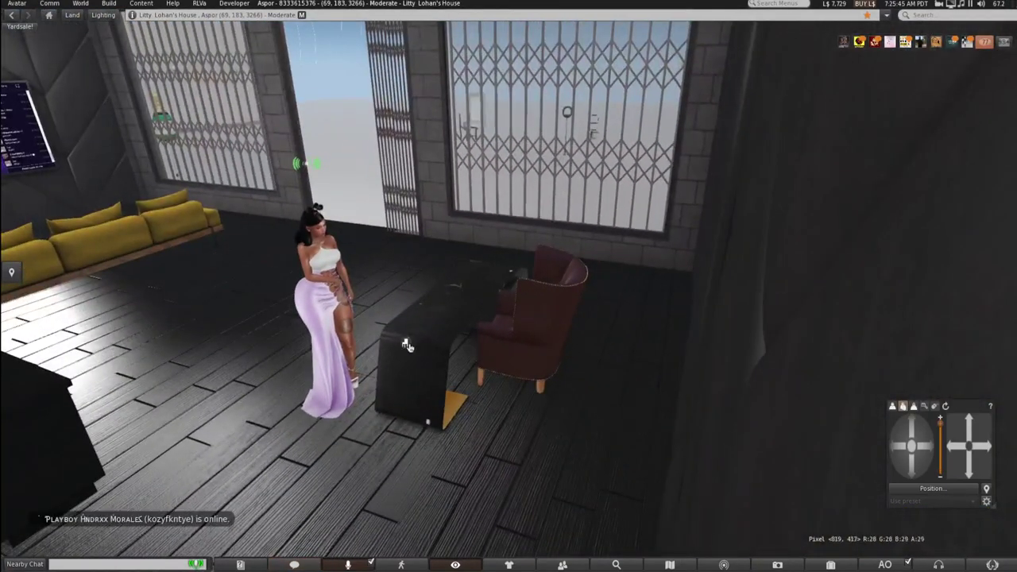
pyautogui.moveTo(326, 250); pyautogui.dragTo(143, 199)
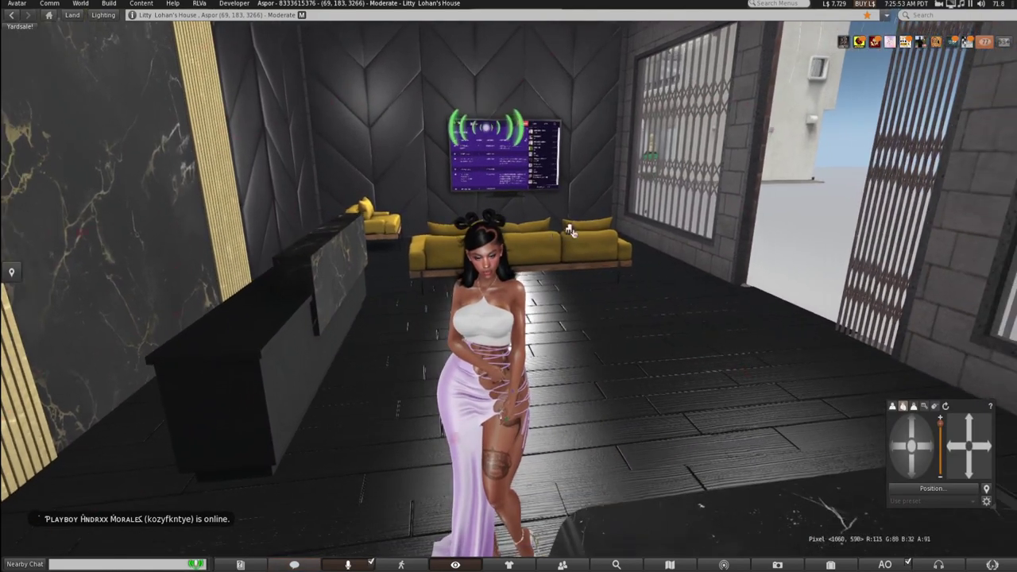
# Walk the avatar out of the Rares and Spares store to the open ground facing the Bodega building.
pyautogui.press('Up')
pyautogui.press('Right')
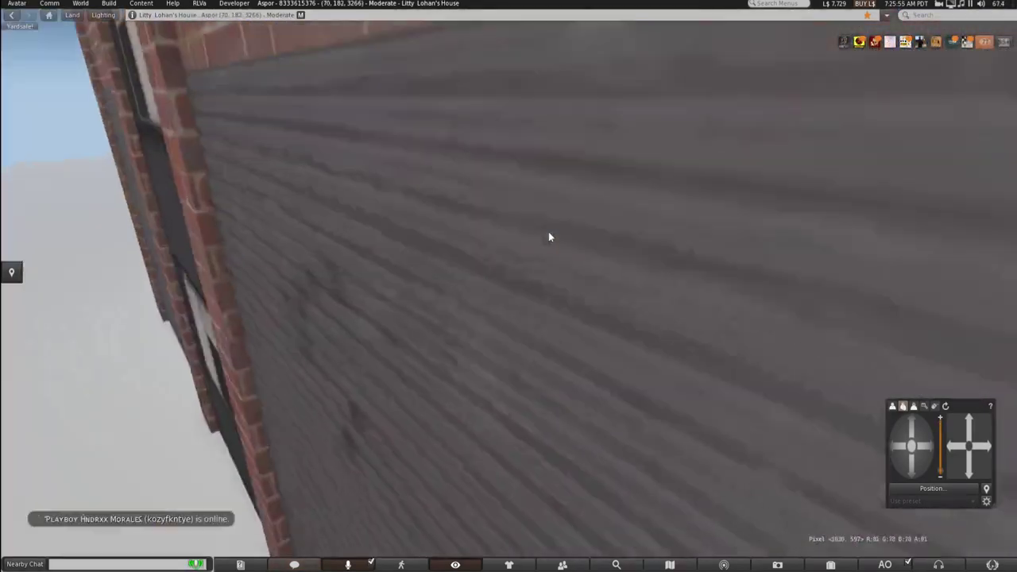
pyautogui.press('Up')
pyautogui.press('Left')
pyautogui.press('Up')
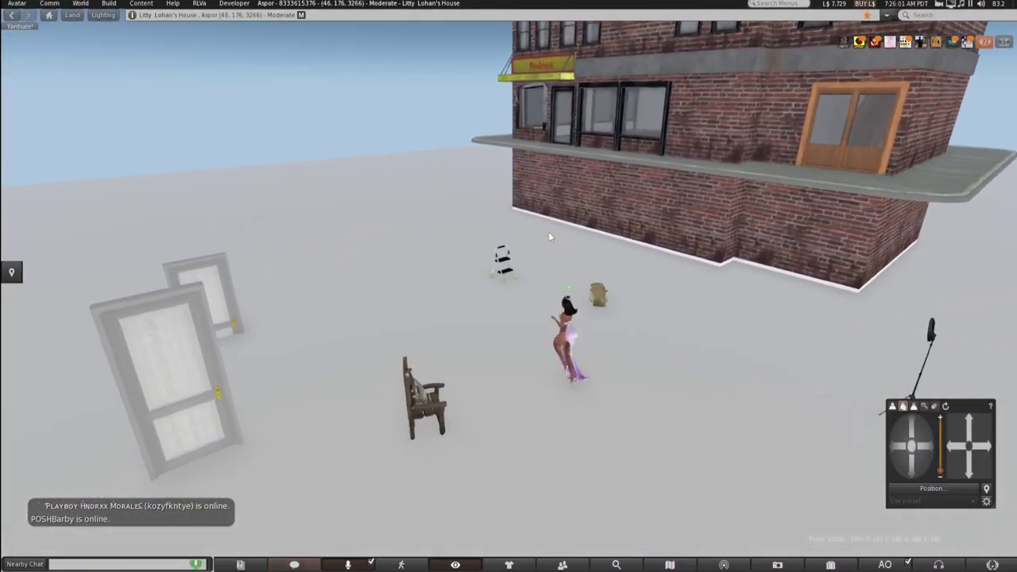
pyautogui.press('Right')
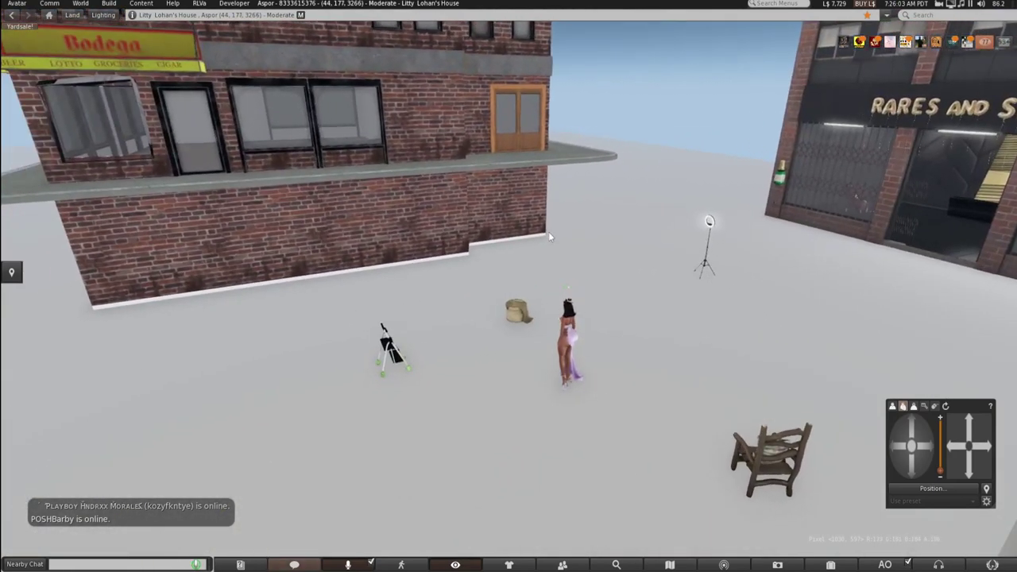
# View the whole front of the Bodega building and walk the avatar up to its brick base.
pyautogui.moveTo(416, 170); pyautogui.dragTo(397, 227)
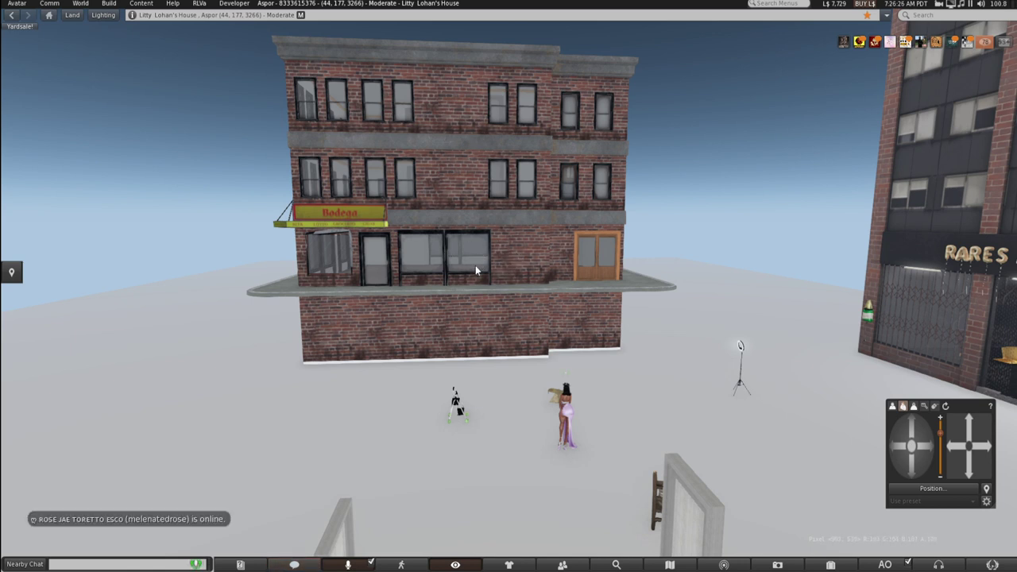
pyautogui.press('Up')
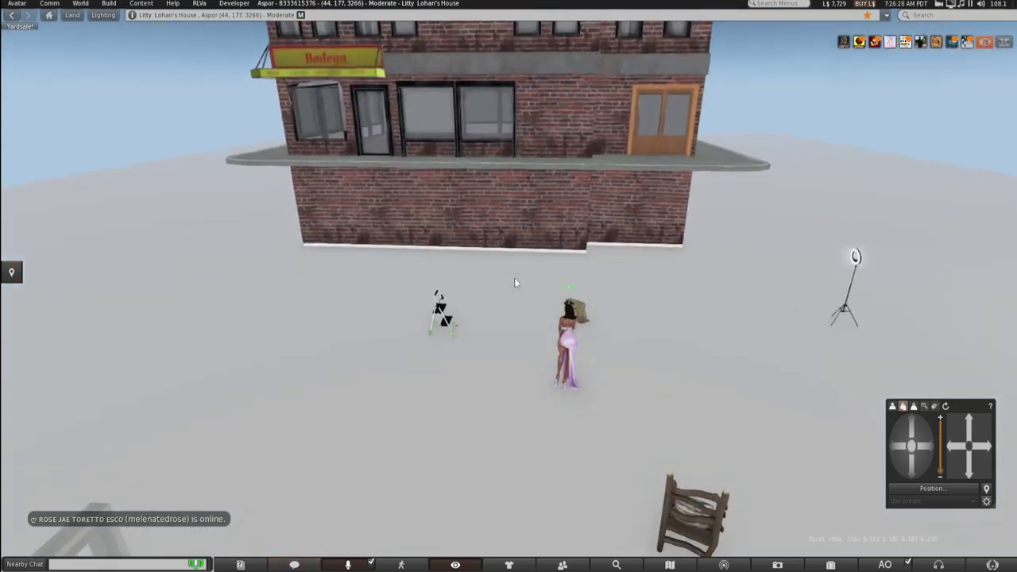
pyautogui.press('Up')
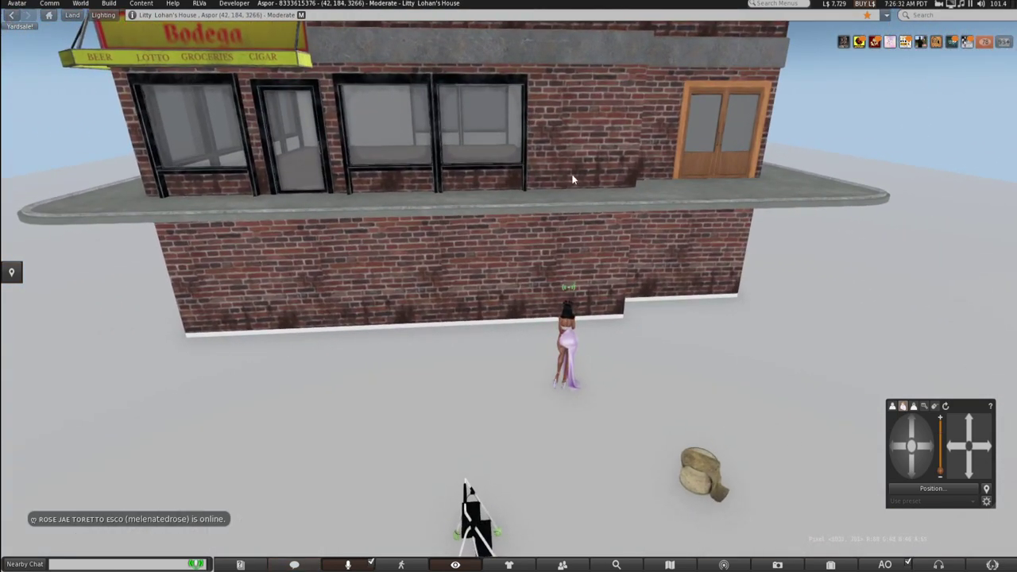
# Lower the Bodega building to a Z position of about 3262.21 m, bringing its sidewalk down to the ground.
pyautogui.moveTo(688, 260); pyautogui.dragTo(682, 291)
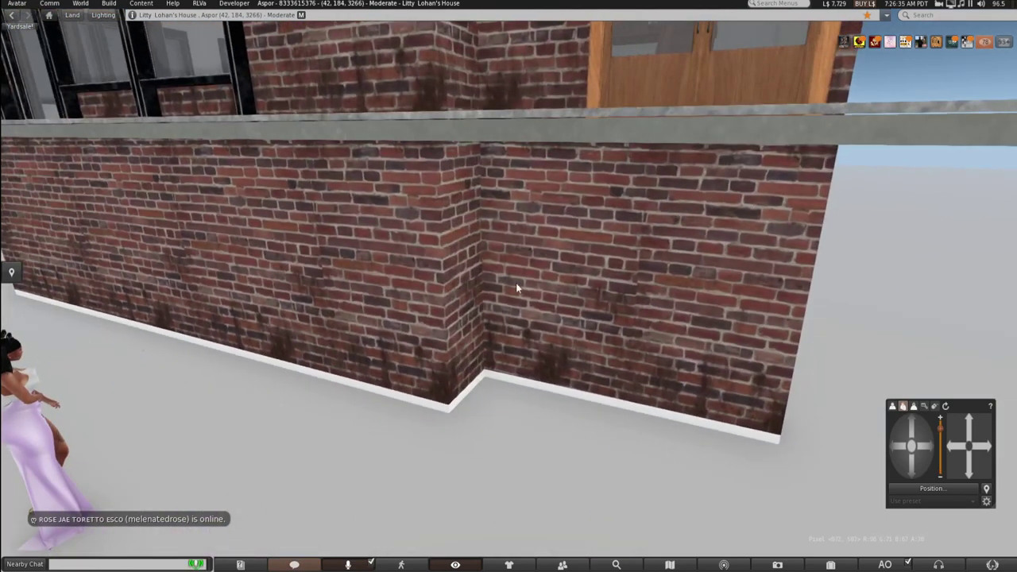
pyautogui.press('Escape')
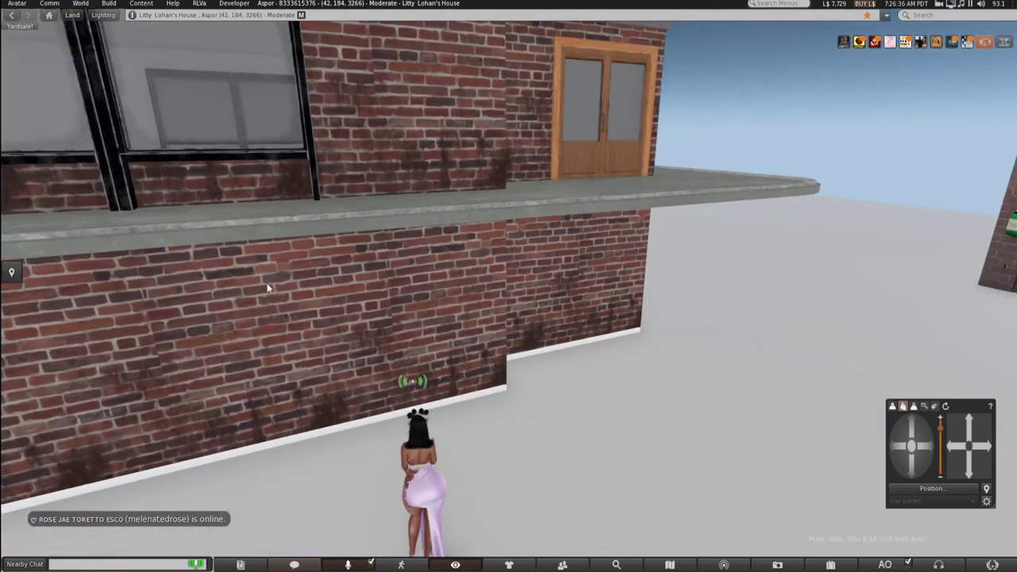
pyautogui.moveTo(455, 327); pyautogui.dragTo(452, 379)
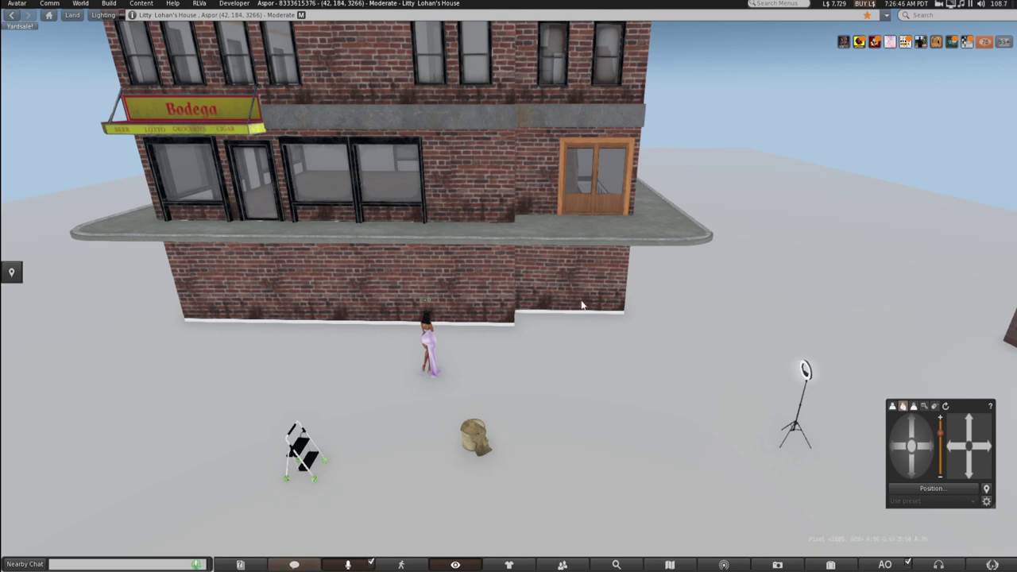
pyautogui.click(602, 306)
pyautogui.moveTo(433, 248); pyautogui.dragTo(435, 306)
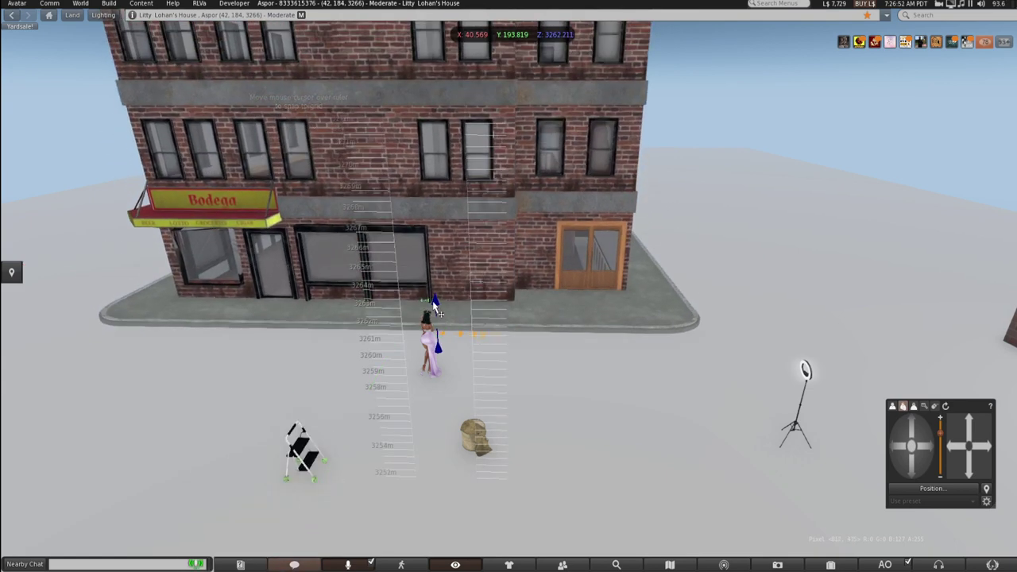
pyautogui.moveTo(434, 306); pyautogui.dragTo(435, 306)
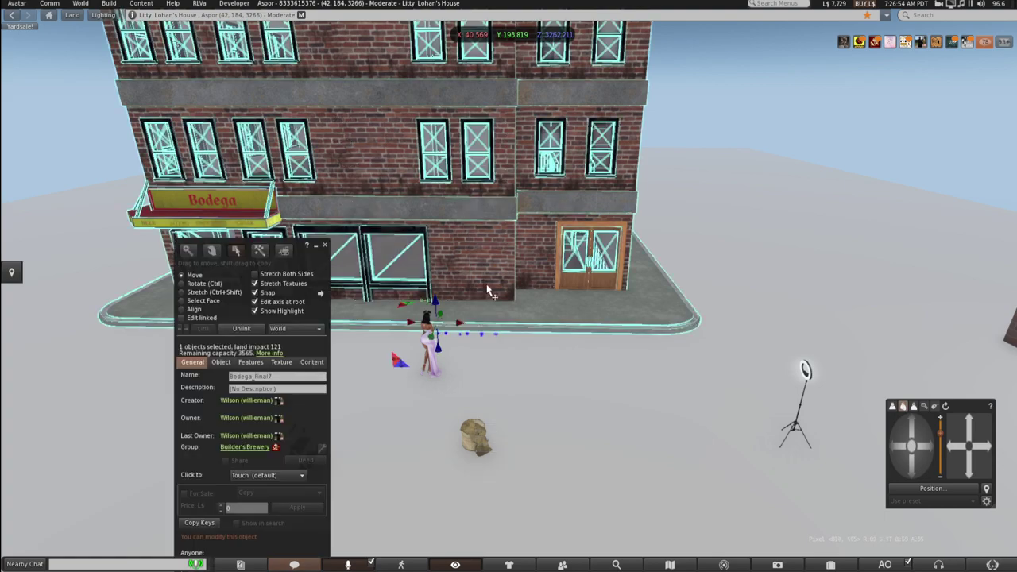
pyautogui.click(324, 248)
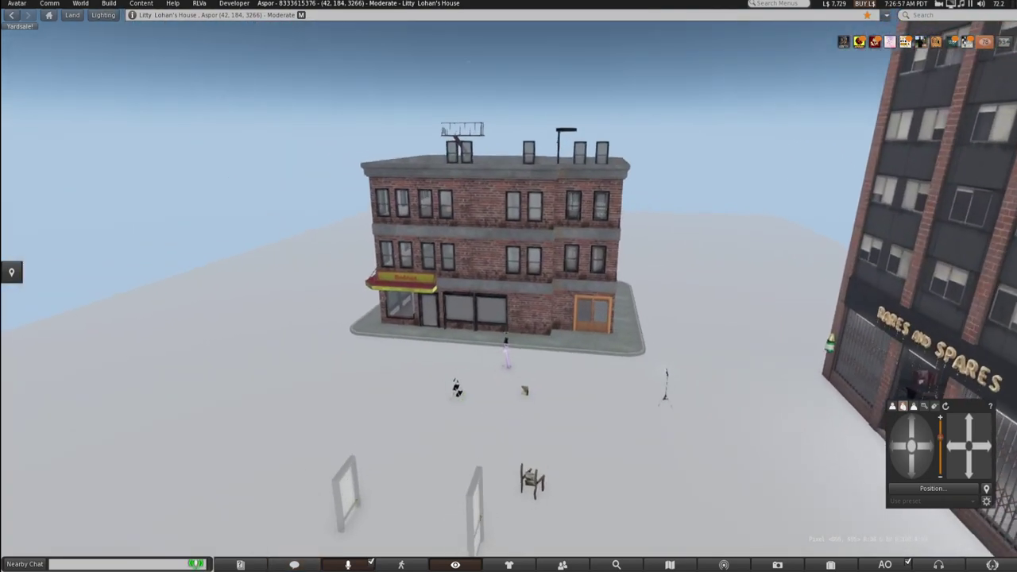
pyautogui.moveTo(509, 288); pyautogui.dragTo(771, 288)
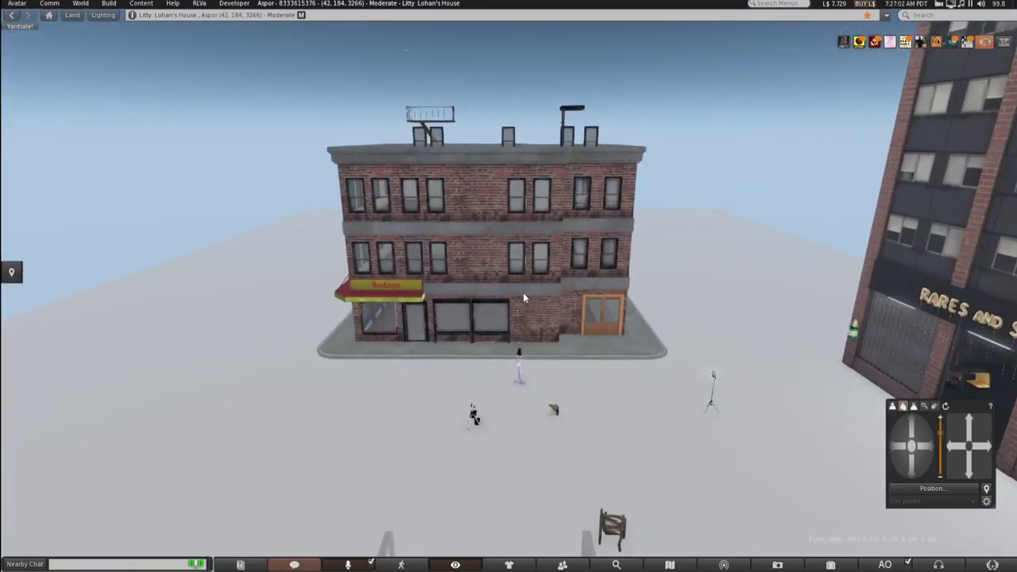
pyautogui.rightClick(523, 295)
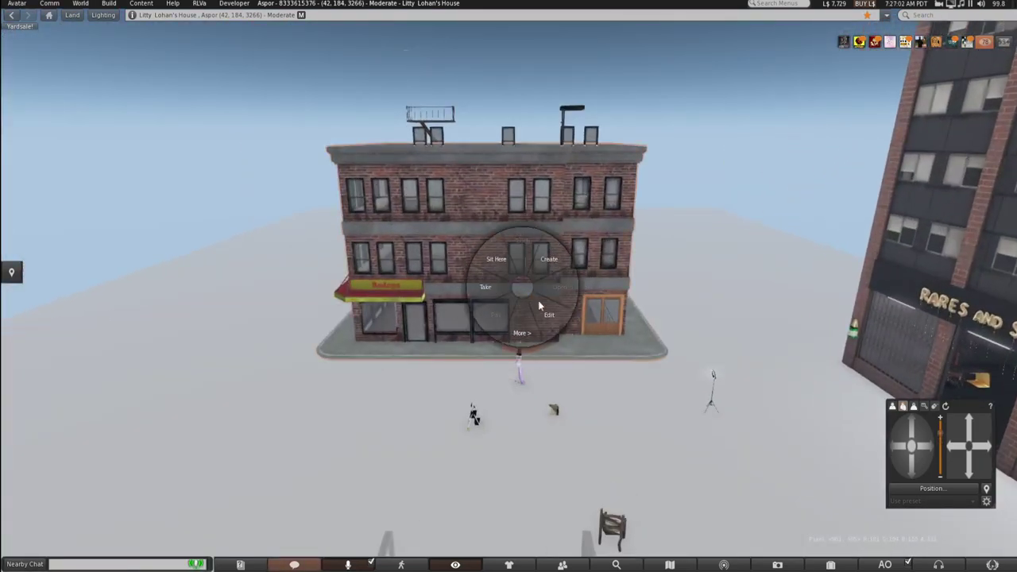
pyautogui.click(529, 314)
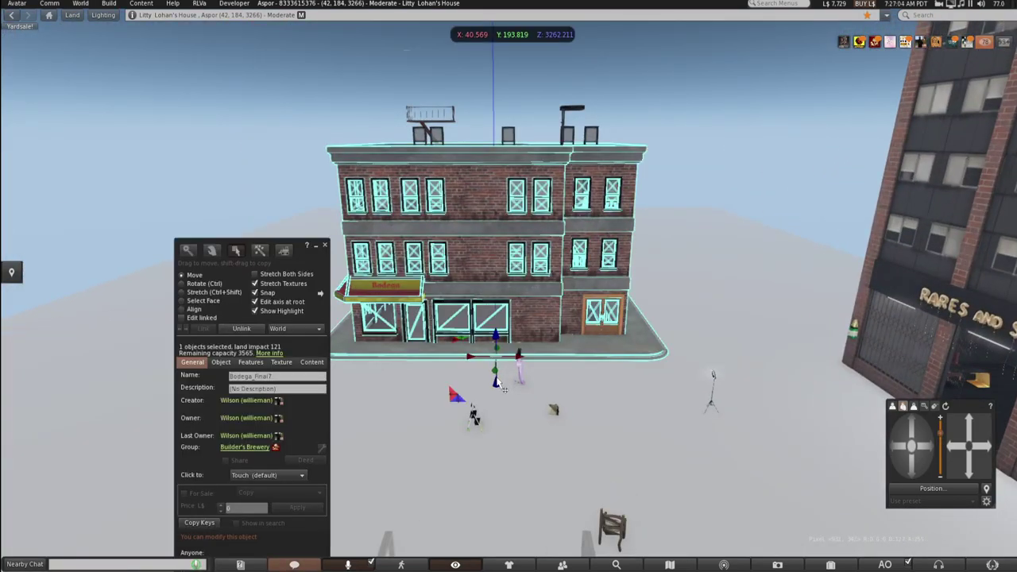
pyautogui.click(325, 248)
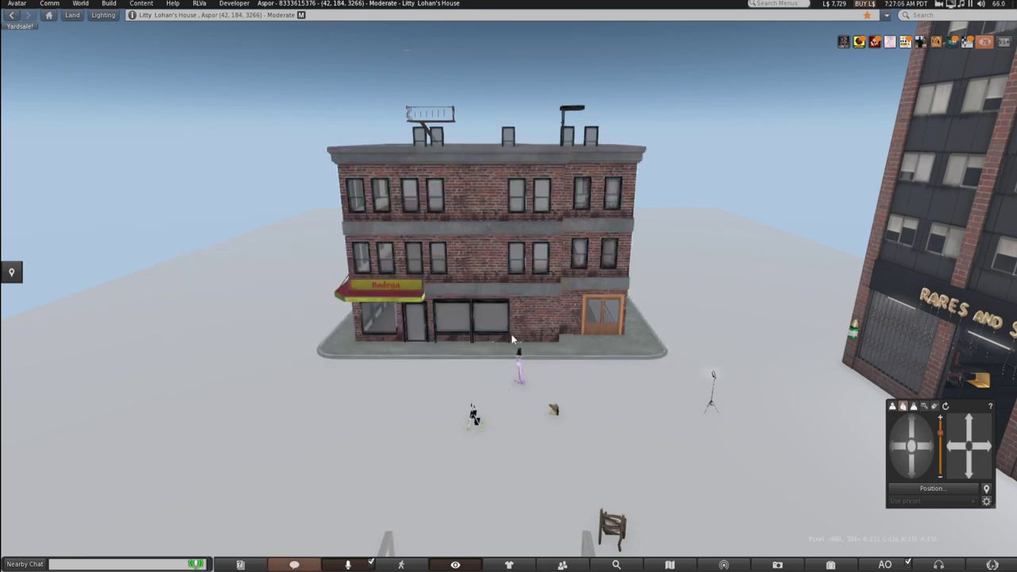
# Raise the Bodega building to a Z position of about 3265.19 m and close its edit window.
pyautogui.click(552, 340)
pyautogui.moveTo(501, 388); pyautogui.dragTo(502, 351)
pyautogui.moveTo(912, 425); pyautogui.dragTo(912, 426)
pyautogui.moveTo(918, 474); pyautogui.dragTo(918, 475)
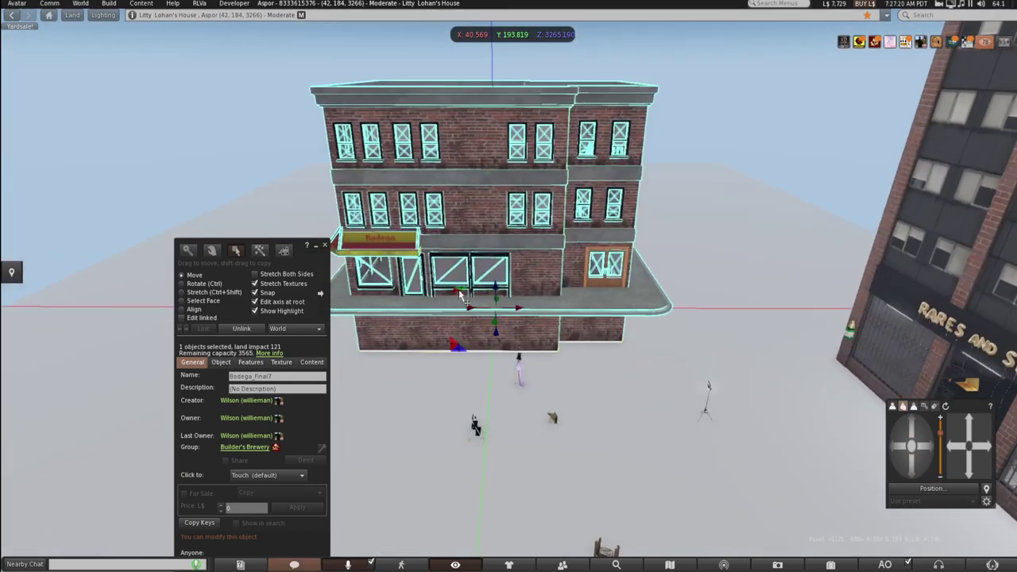
pyautogui.click(325, 246)
# Fly the avatar from the ground up onto the raised sidewalk in front of the Bodega building.
pyautogui.scroll(6, 509, 292)
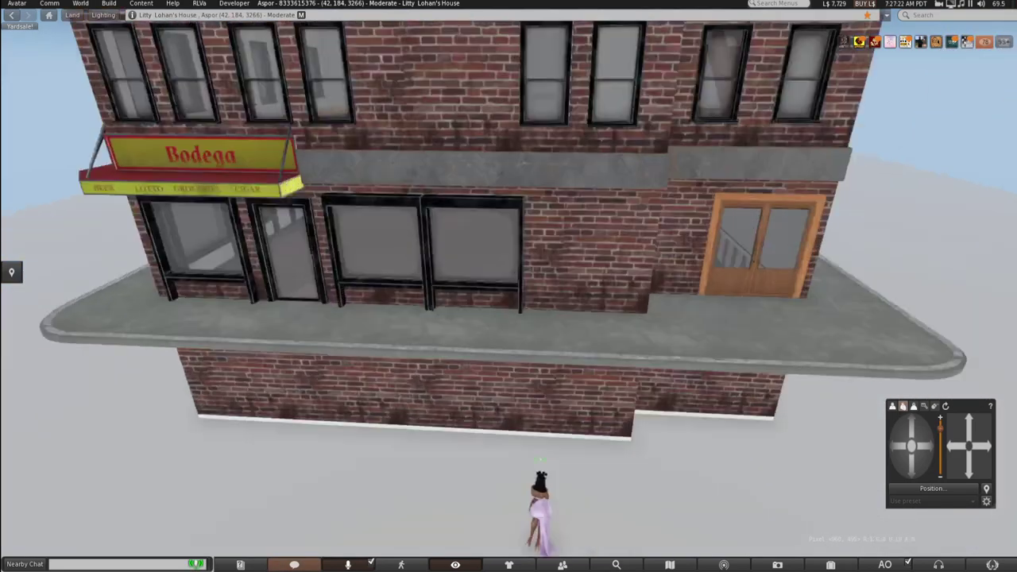
pyautogui.scroll(-1, 511, 292)
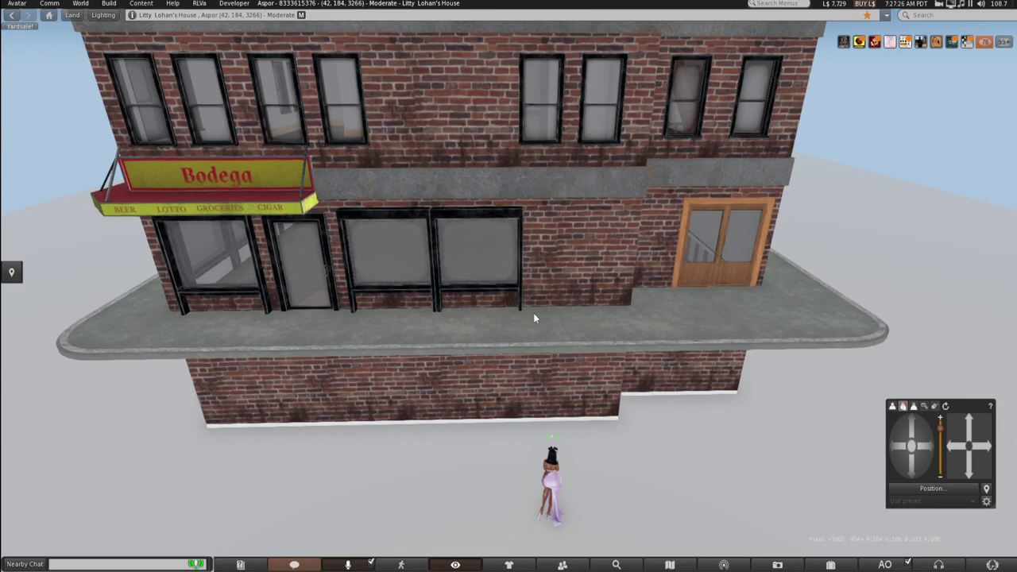
pyautogui.press('Right')
pyautogui.press('Left')
pyautogui.press('Up')
pyautogui.press('Down')
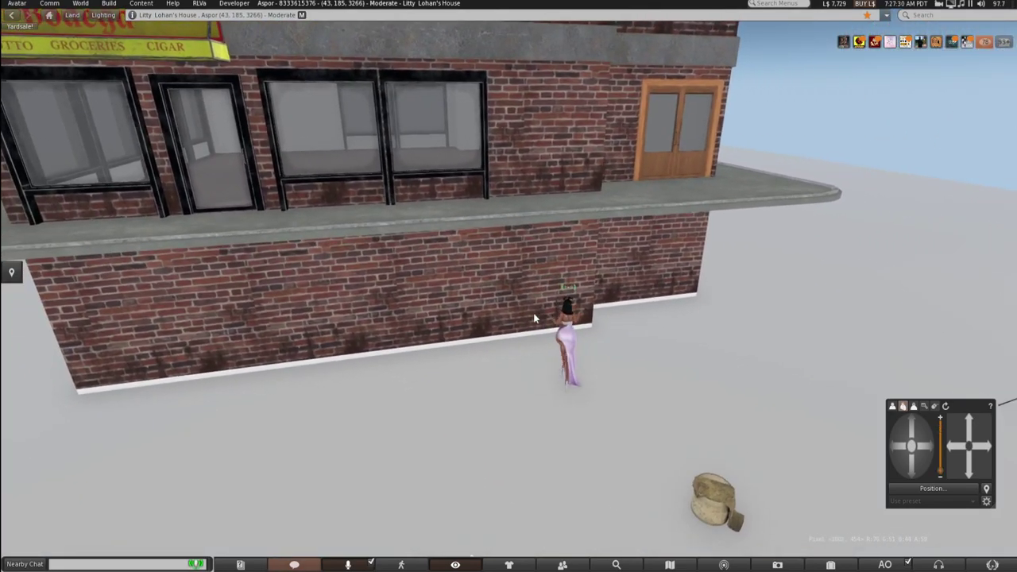
pyautogui.press('pageup')
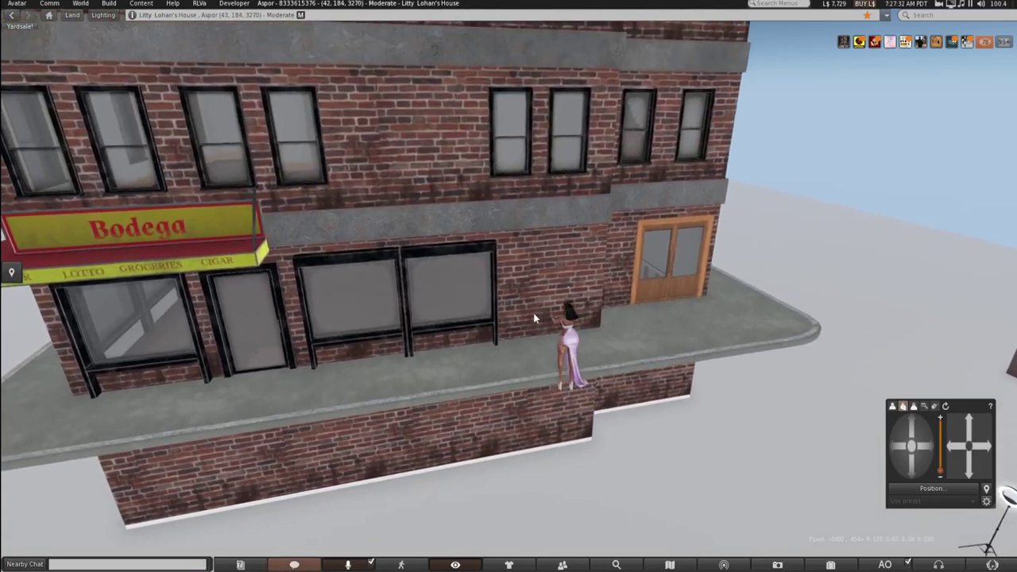
# Walk the avatar along the sidewalk and in through the black-framed shop door beneath the Bodega awning.
pyautogui.press('Left')
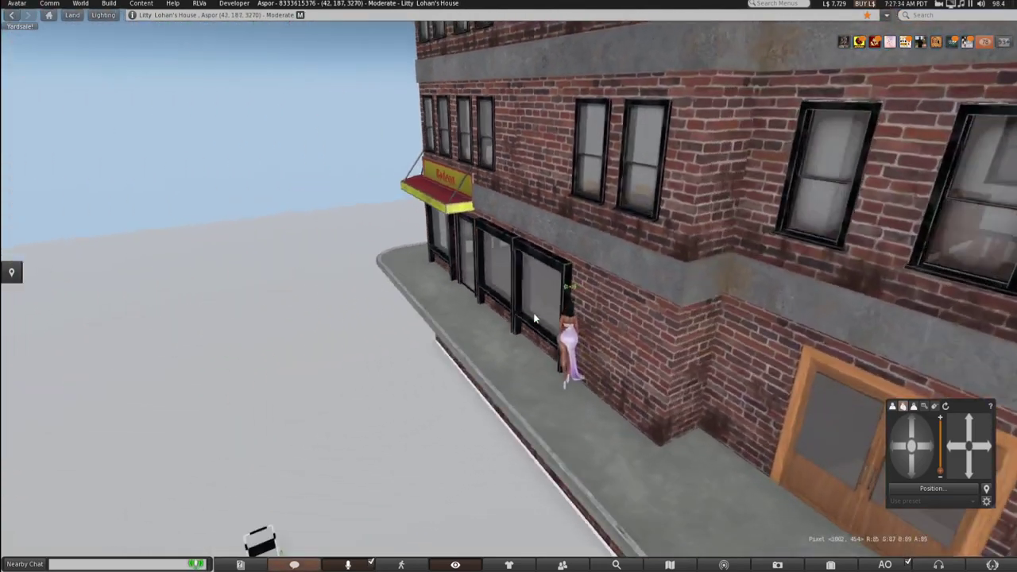
pyautogui.press('Up')
pyautogui.press('Right')
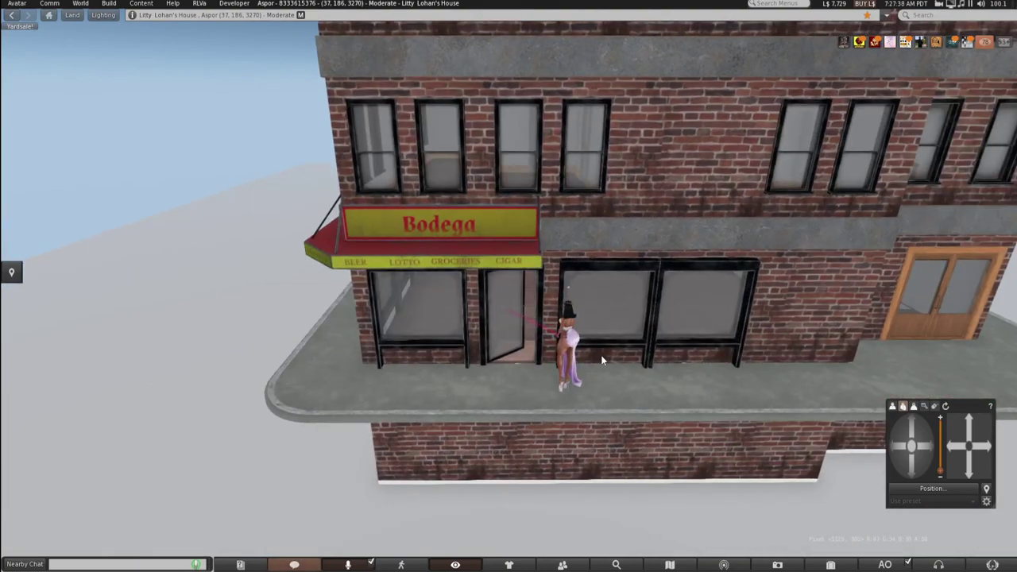
pyautogui.press('Left')
pyautogui.press('Up')
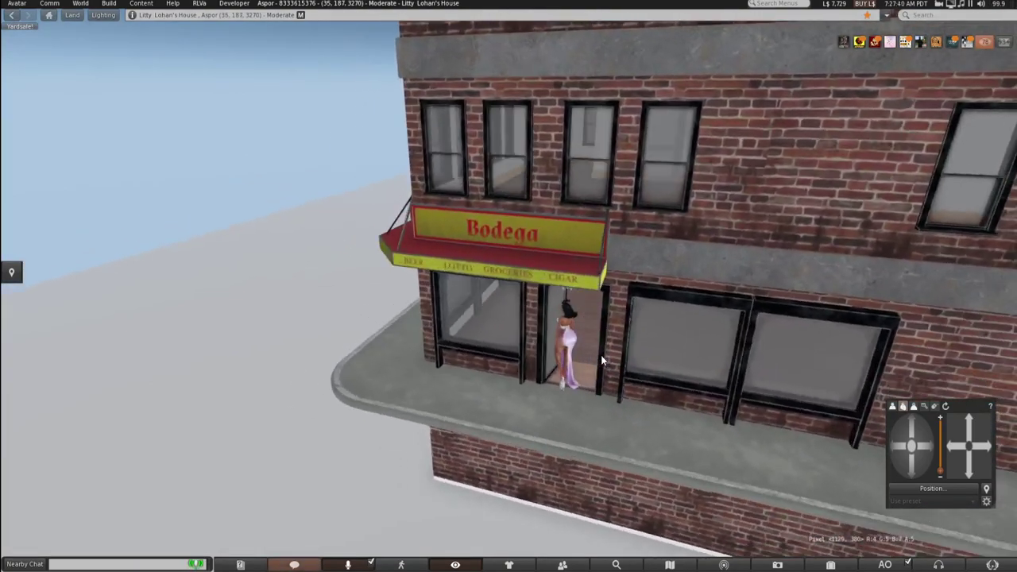
pyautogui.press('Right')
pyautogui.press('Up')
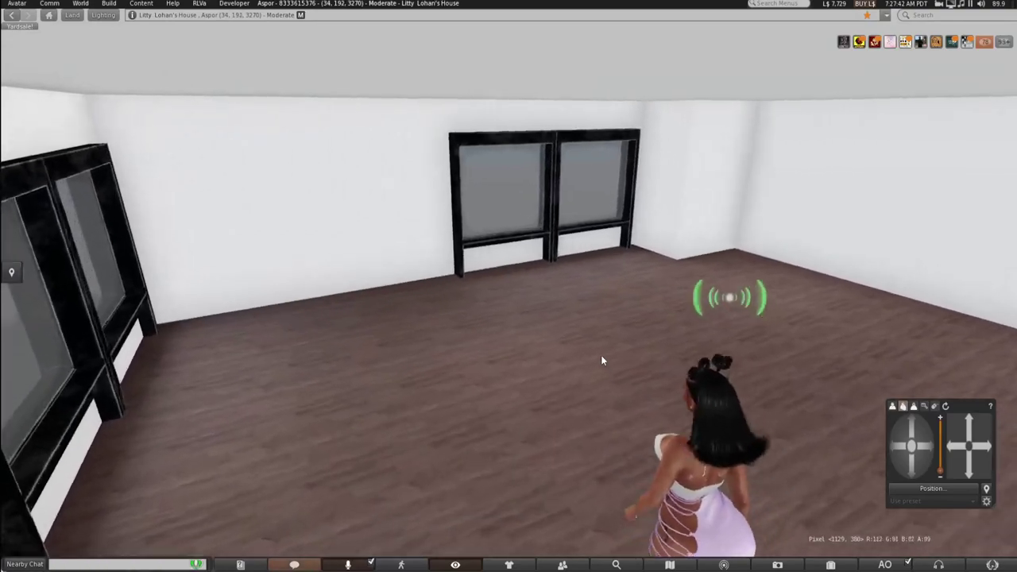
# Walk the avatar around the empty ground-floor shop and view its windows, white walls and wooden floor.
pyautogui.press('Right')
pyautogui.press('Up')
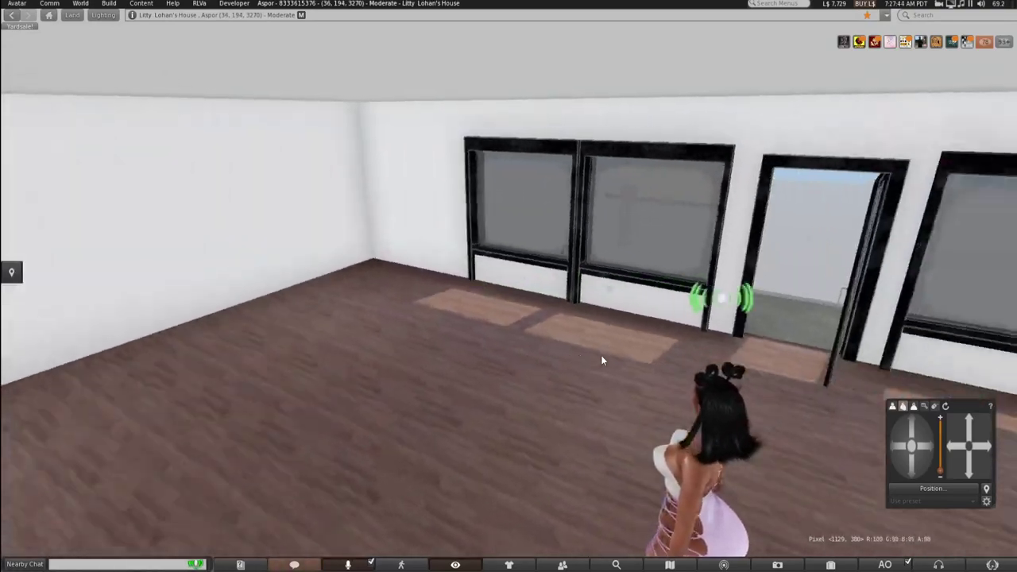
pyautogui.press('Right')
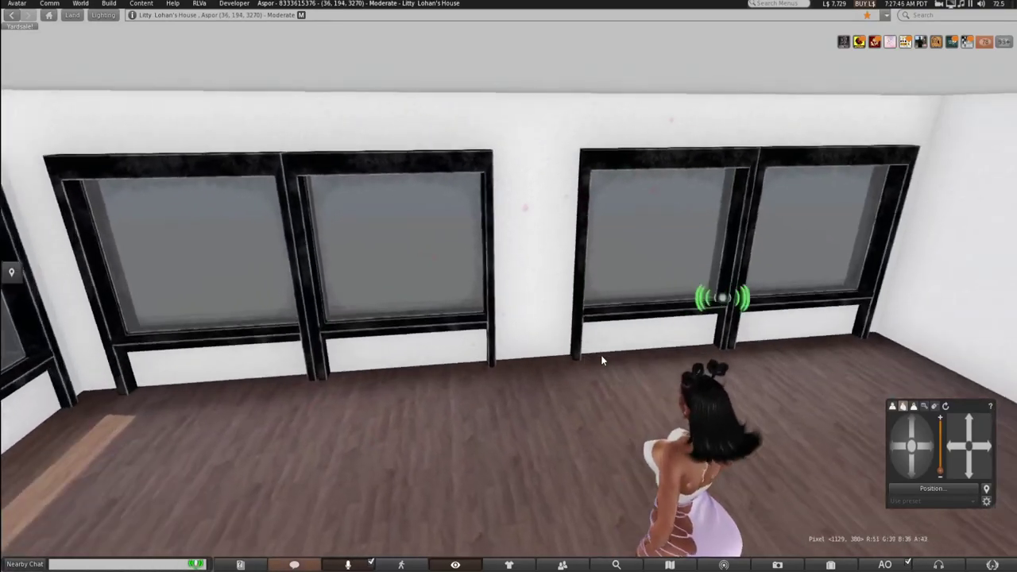
pyautogui.press('Left')
pyautogui.press('Up')
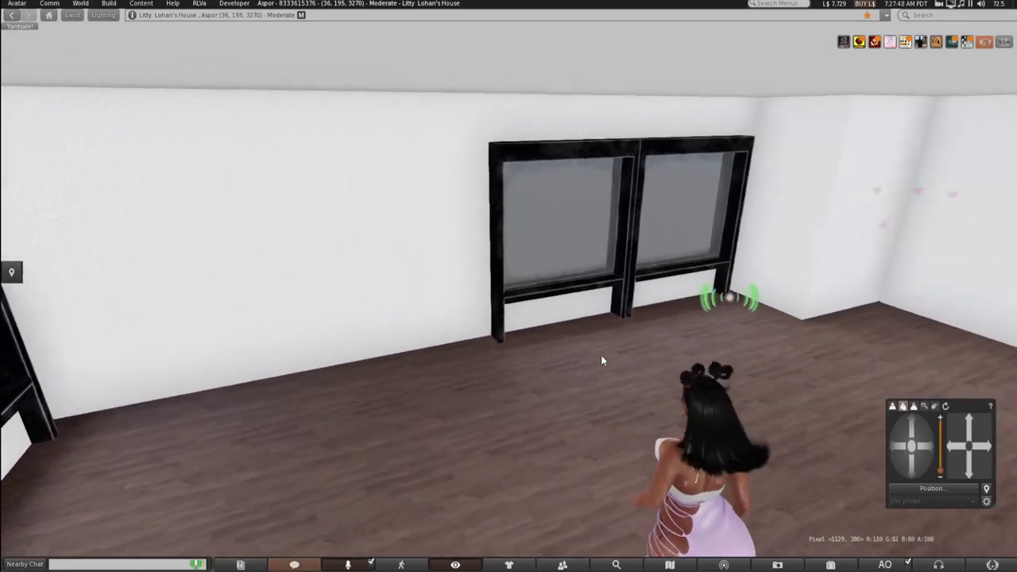
pyautogui.press('Right')
pyautogui.press('Up')
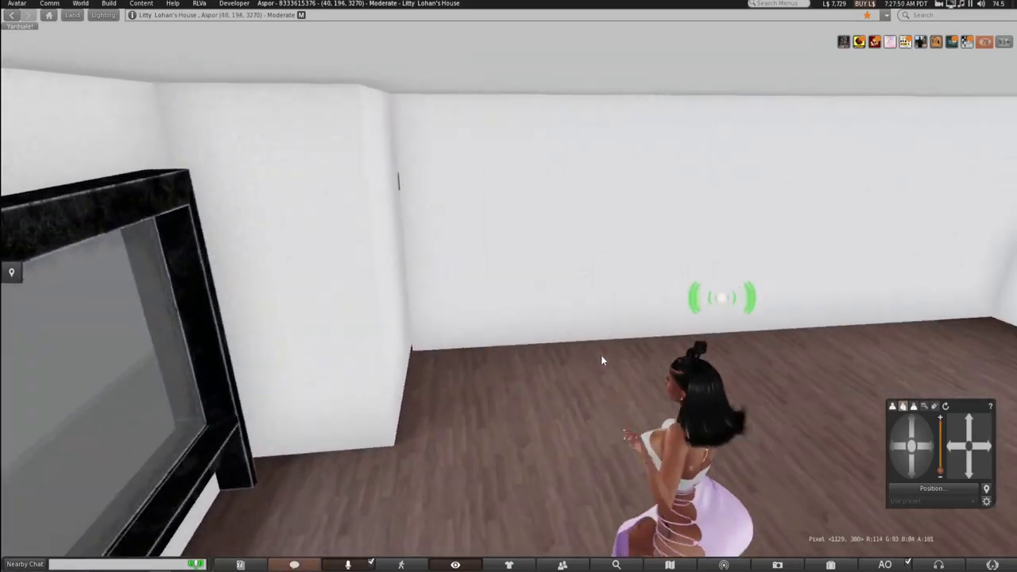
pyautogui.press('Right')
pyautogui.press('Left')
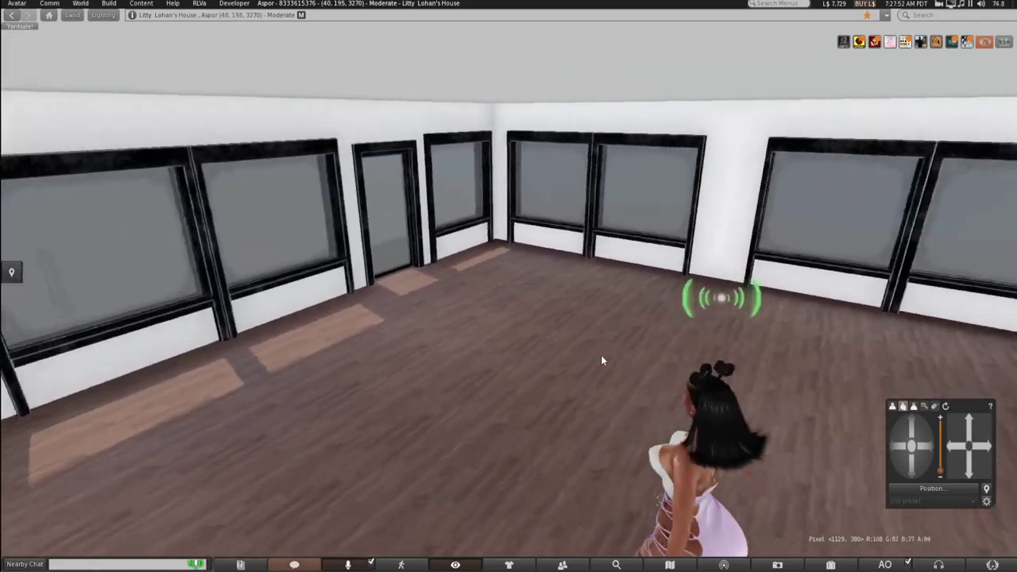
pyautogui.press('Left')
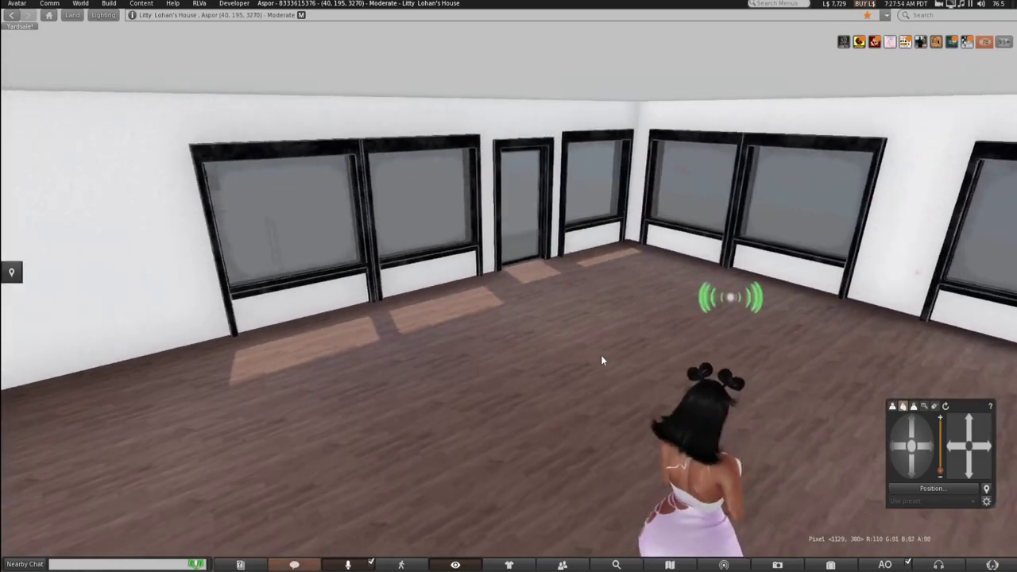
# Walk the avatar back out through the shop door onto the Bodega sidewalk.
pyautogui.press('Up')
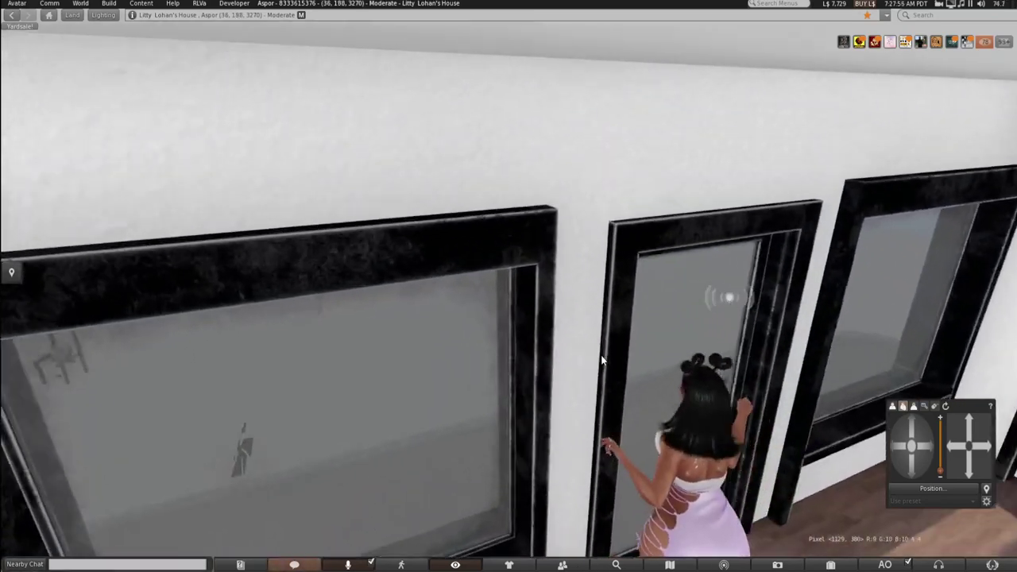
pyautogui.press('Up')
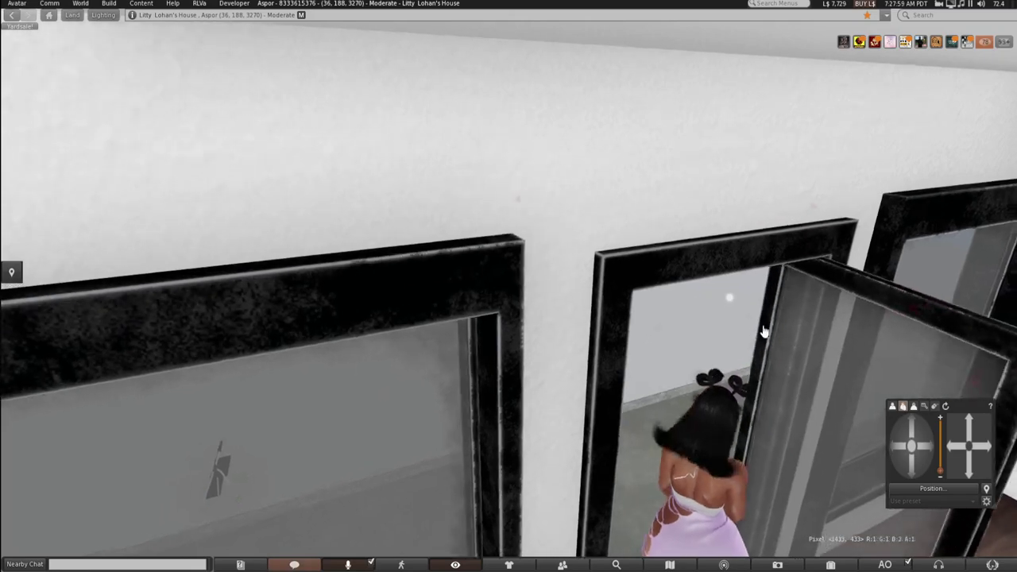
pyautogui.press('Left')
pyautogui.press('Left')
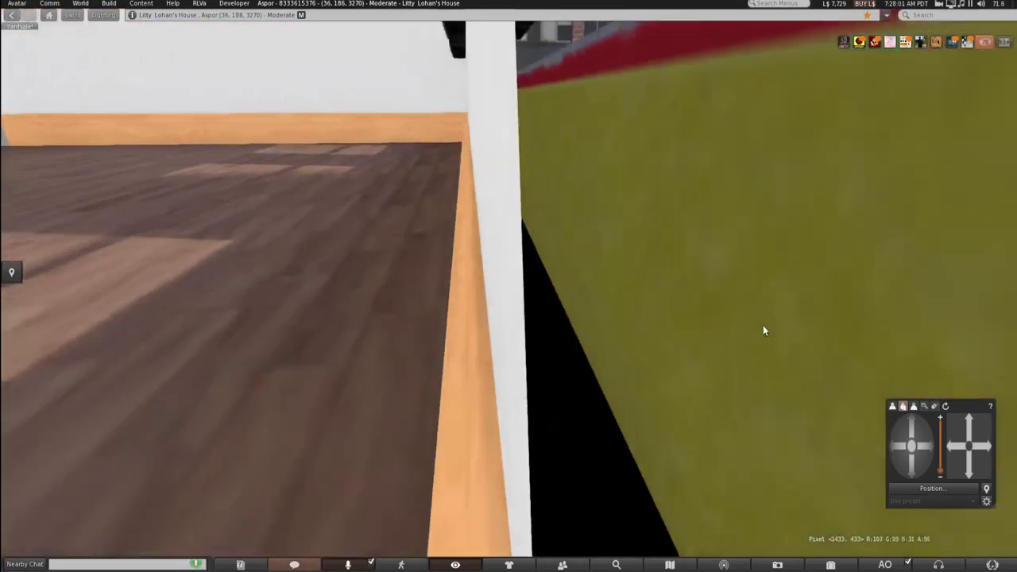
pyautogui.press('Up')
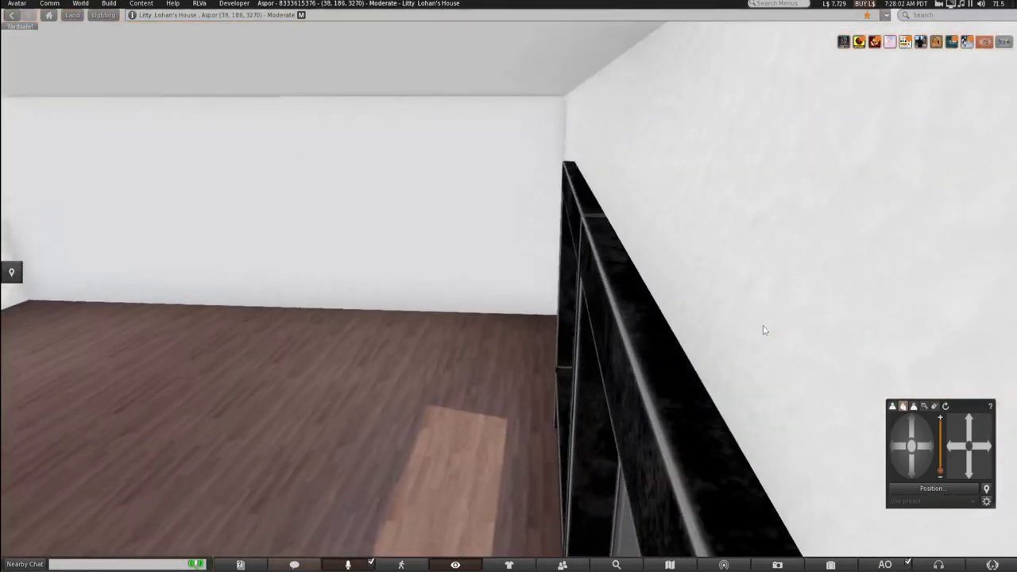
# Walk the avatar along the sidewalk past the shop windows to the wooden double doors.
pyautogui.moveTo(764, 327); pyautogui.dragTo(764, 413)
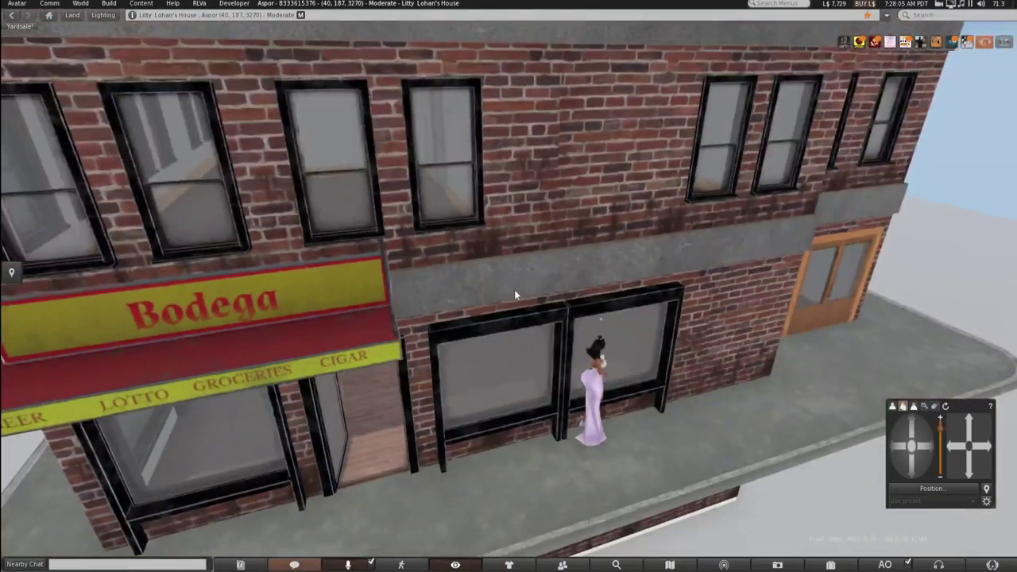
pyautogui.press('Up')
pyautogui.press('Up')
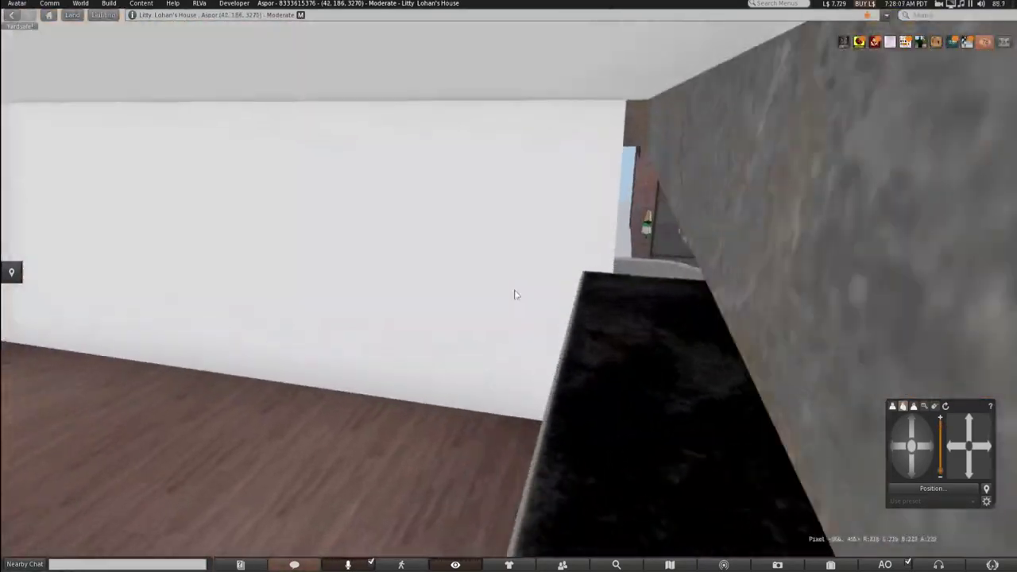
pyautogui.press('Left')
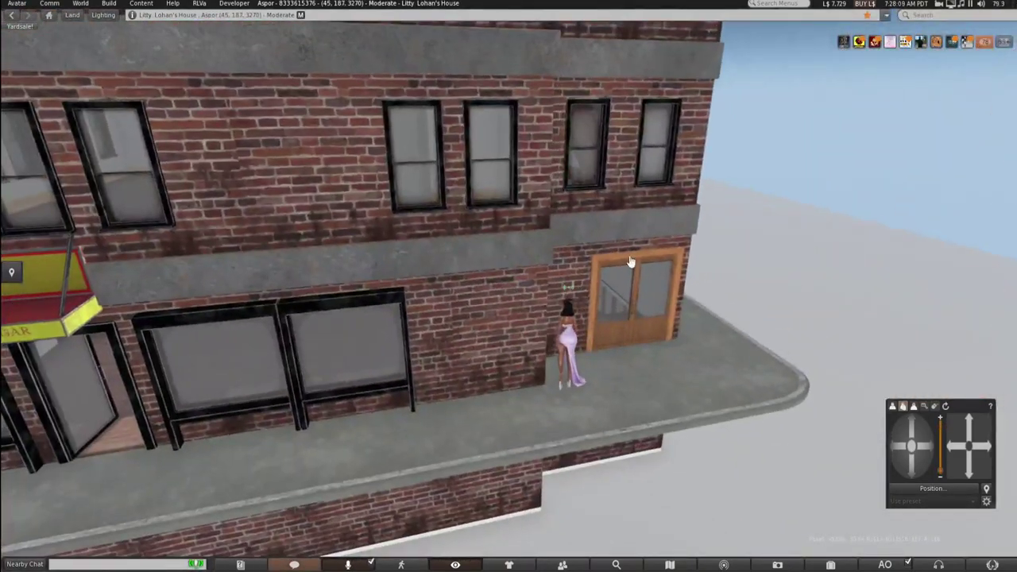
# Bring the avatar through the wooden double doors into the building's stair hall.
pyautogui.press('Right')
pyautogui.press('Up')
pyautogui.press('Left')
pyautogui.press('Left')
pyautogui.press('Right')
pyautogui.press('Up')
pyautogui.press('Up')
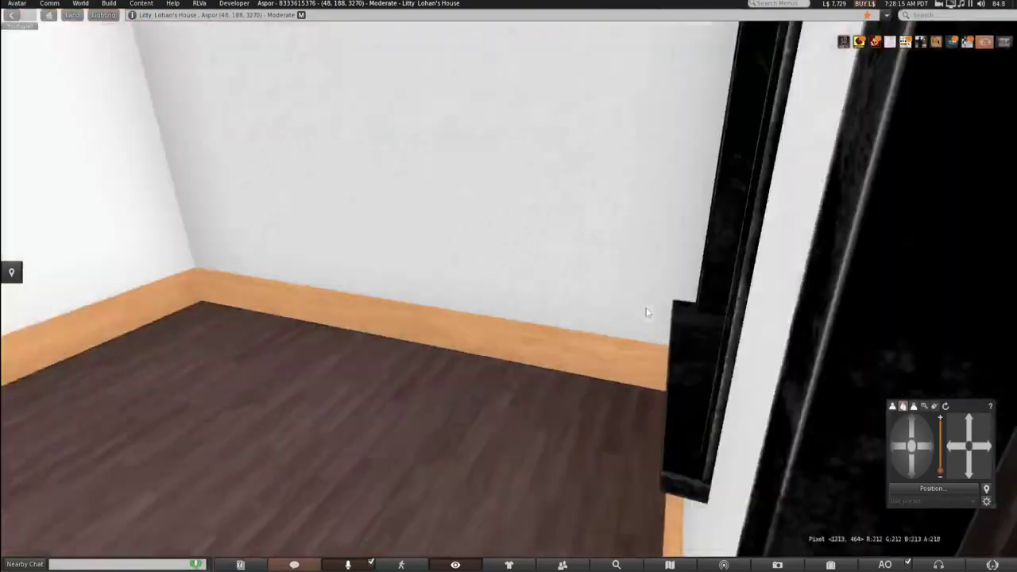
# Walk the avatar past the upward staircase and down into the basement with wooden beams.
pyautogui.press('Up')
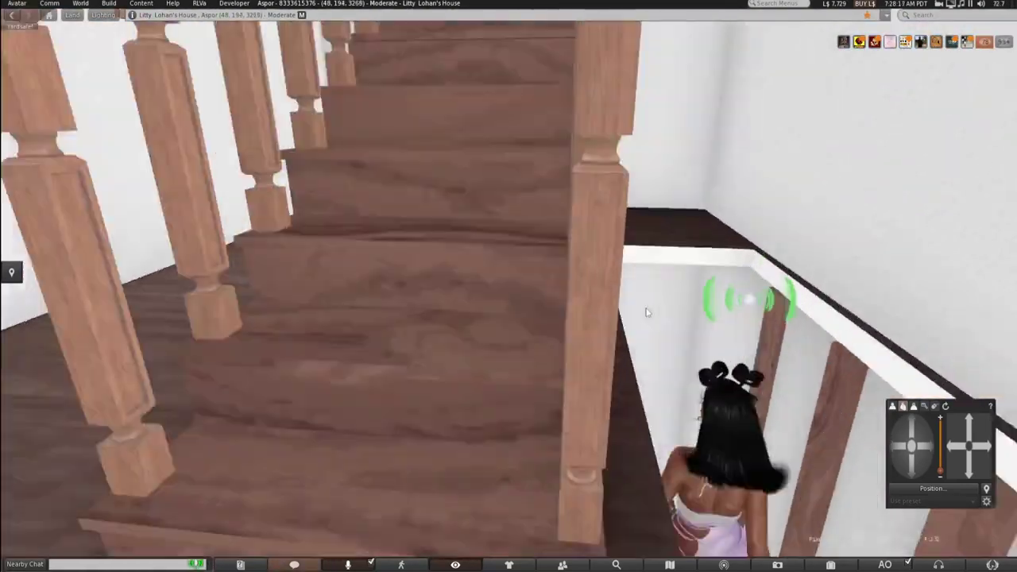
pyautogui.press('Left')
pyautogui.press('Up')
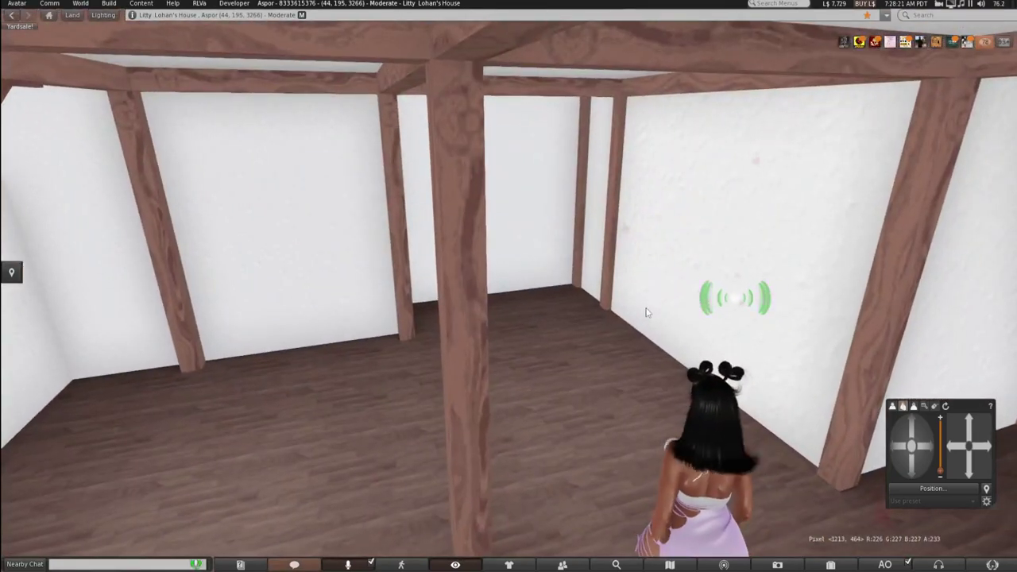
# Walk the avatar to the basement's grey door, open it and view the glass-fronted room beside it.
pyautogui.press('Left')
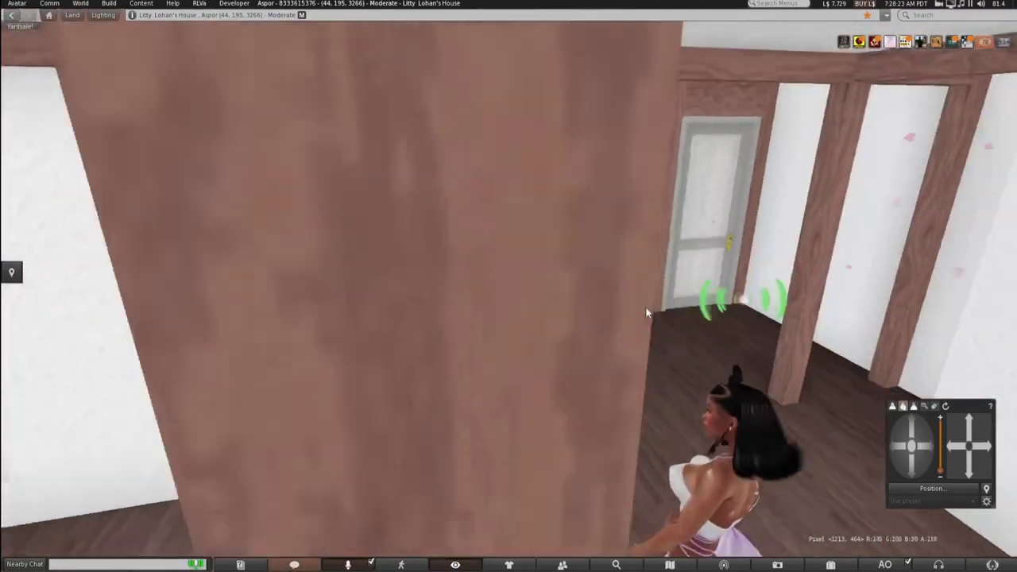
pyautogui.press('Up')
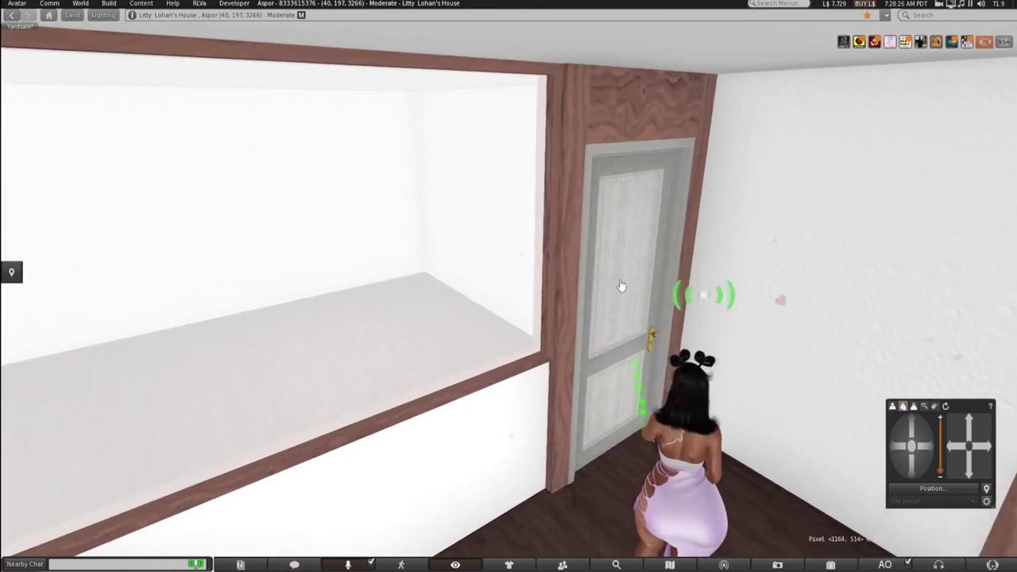
pyautogui.click(621, 286)
pyautogui.press('Up')
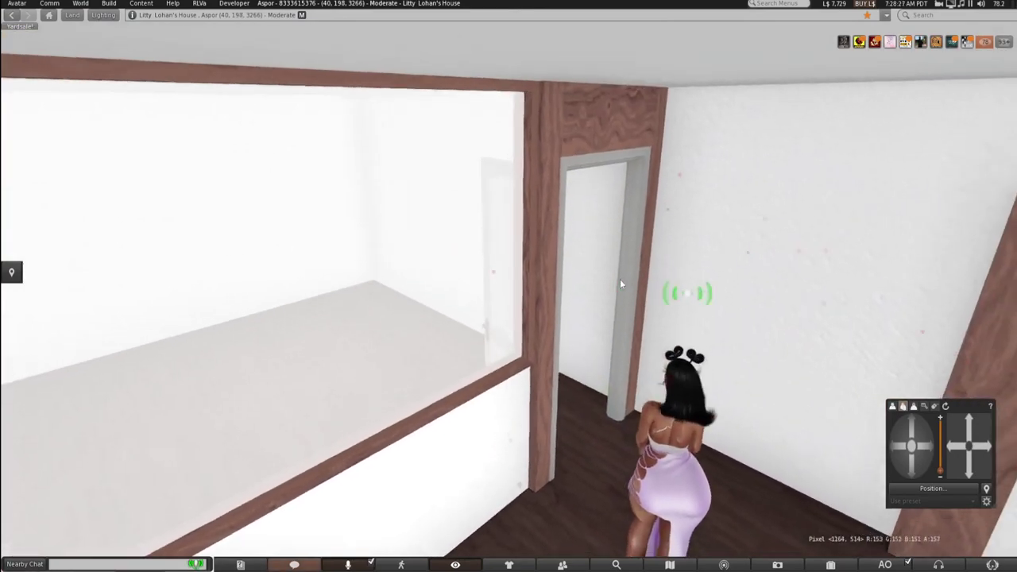
pyautogui.press('Down')
pyautogui.press('Left')
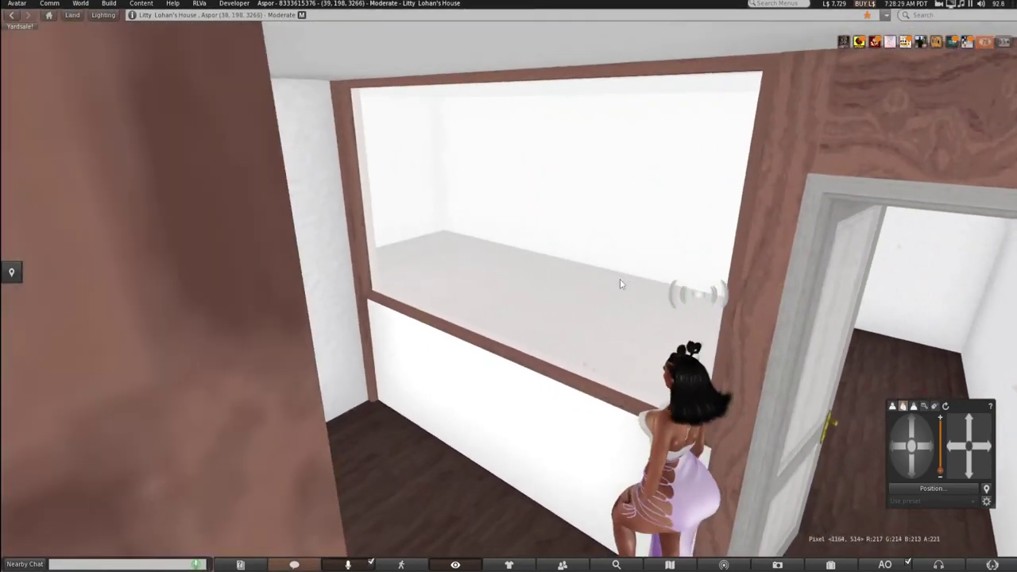
pyautogui.moveTo(851, 319); pyautogui.dragTo(509, 309)
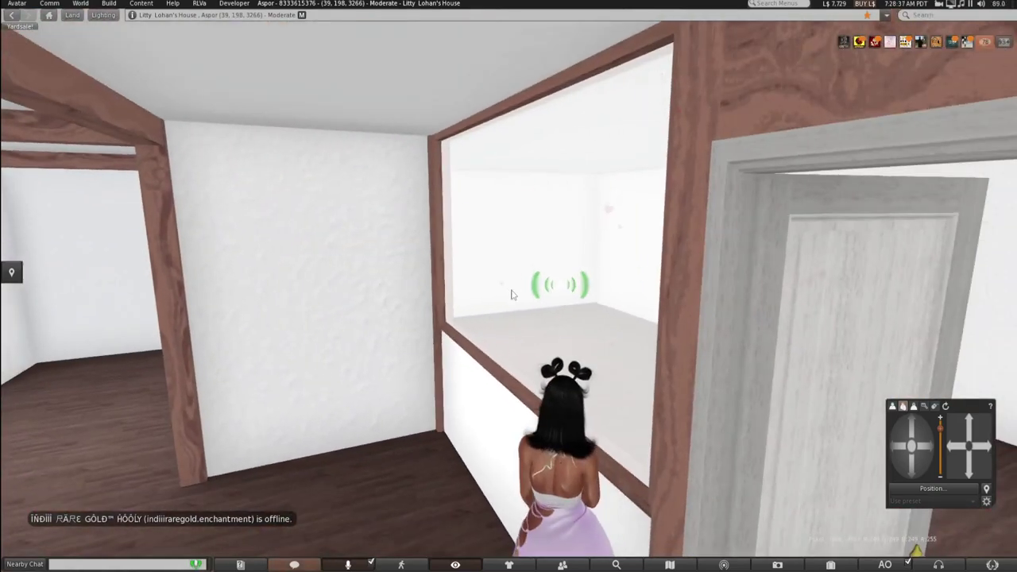
# Walk the avatar back across the basement and up the stairs to the entrance hall.
pyautogui.press('Left')
pyautogui.press('Up')
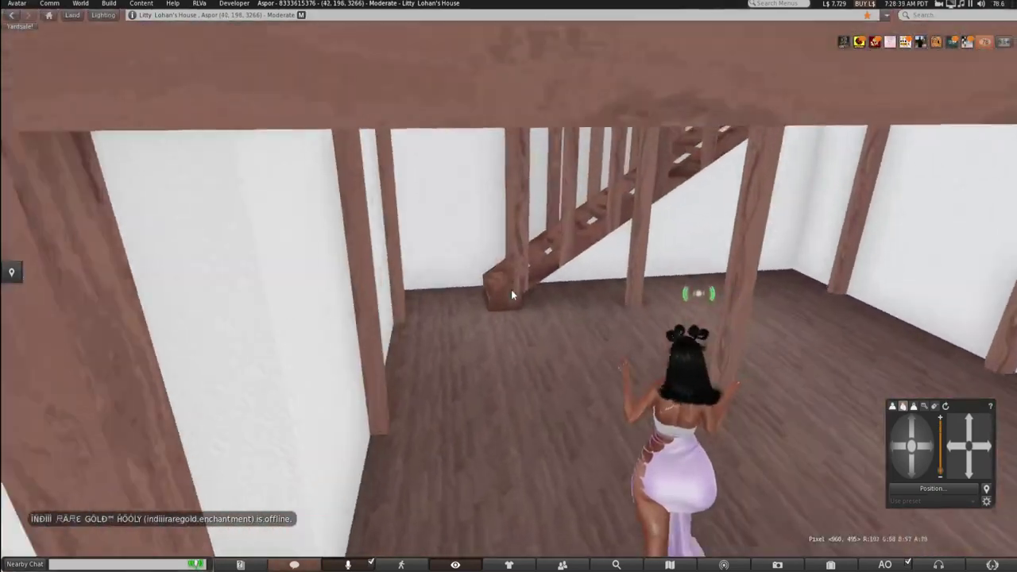
pyautogui.press('Up')
pyautogui.press('Left')
pyautogui.press('Right')
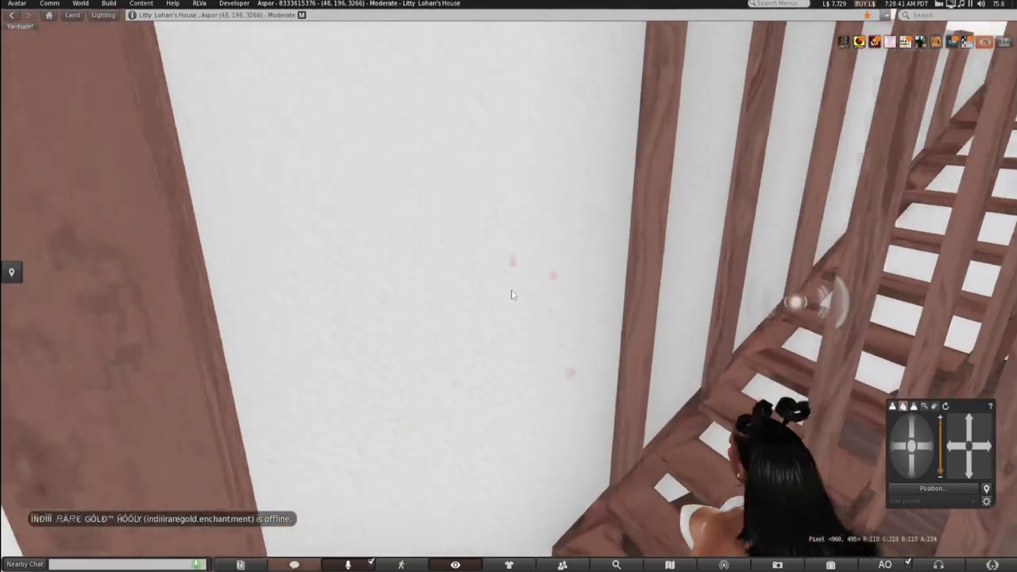
pyautogui.press('Up')
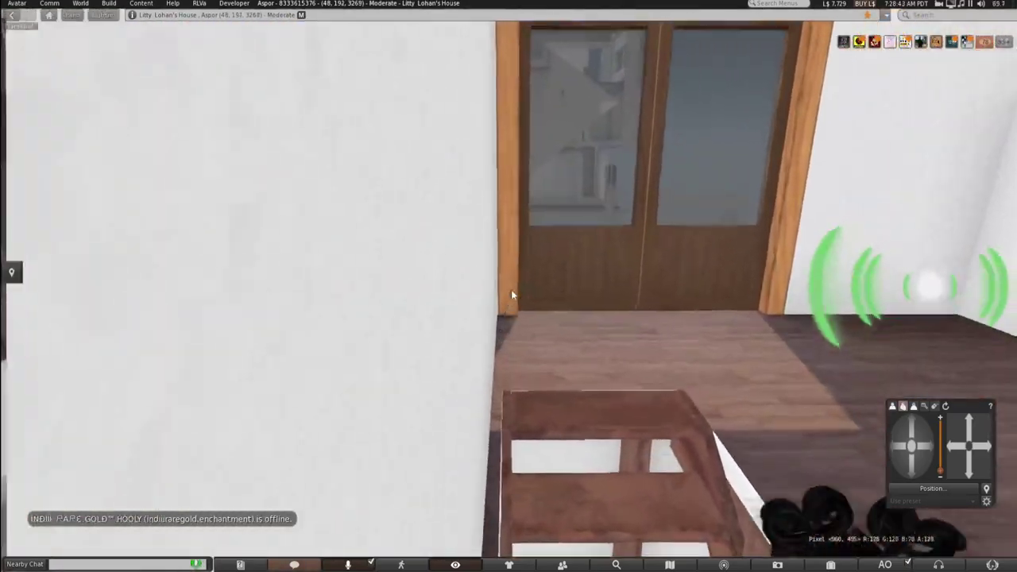
# Bring the avatar around to the hall's wooden staircase and climb toward the landing with the black-framed windows.
pyautogui.press('Right')
pyautogui.press('Right')
pyautogui.press('Up')
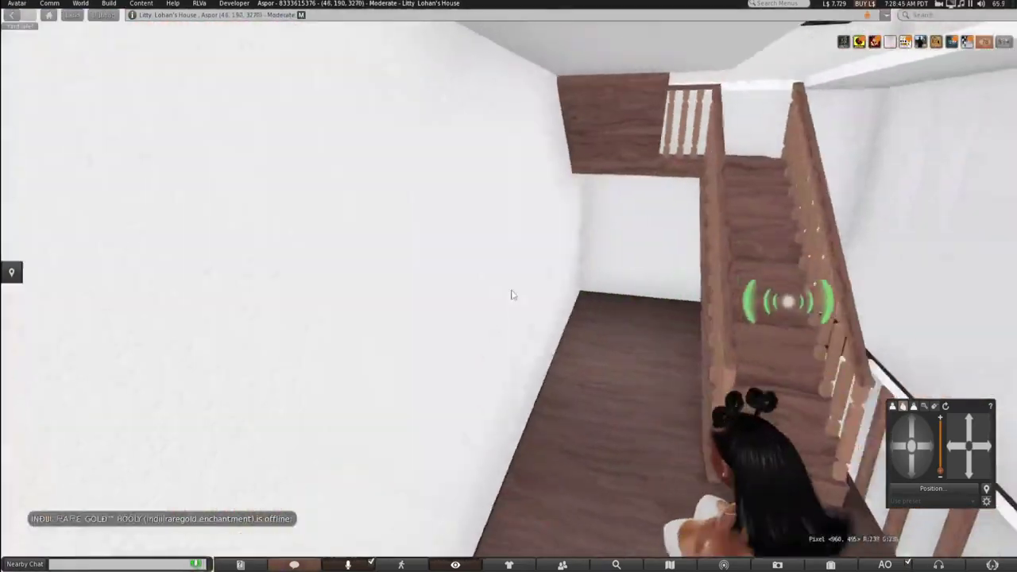
pyautogui.press('Right')
pyautogui.press('Up')
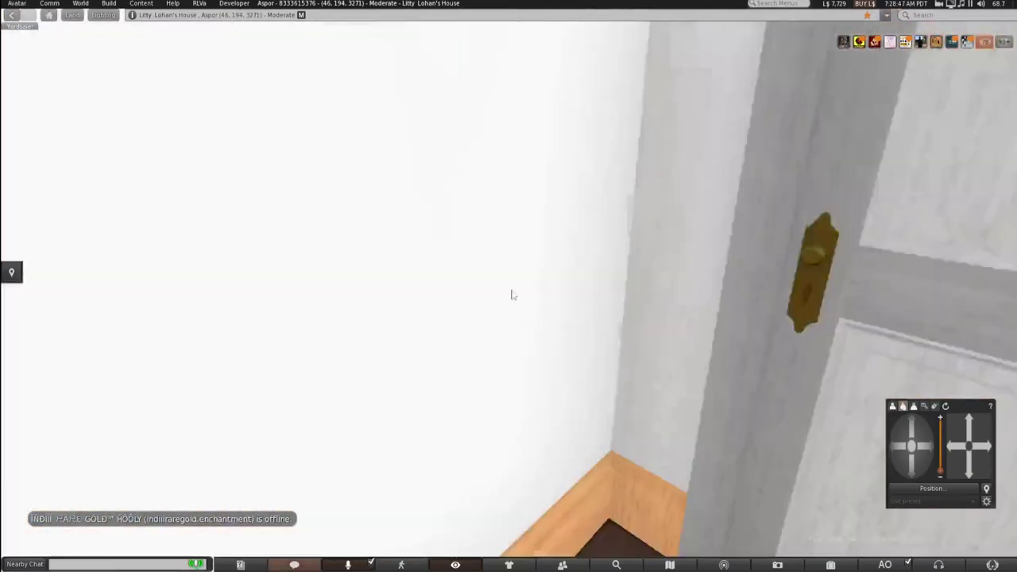
pyautogui.press('Up')
pyautogui.press('Left')
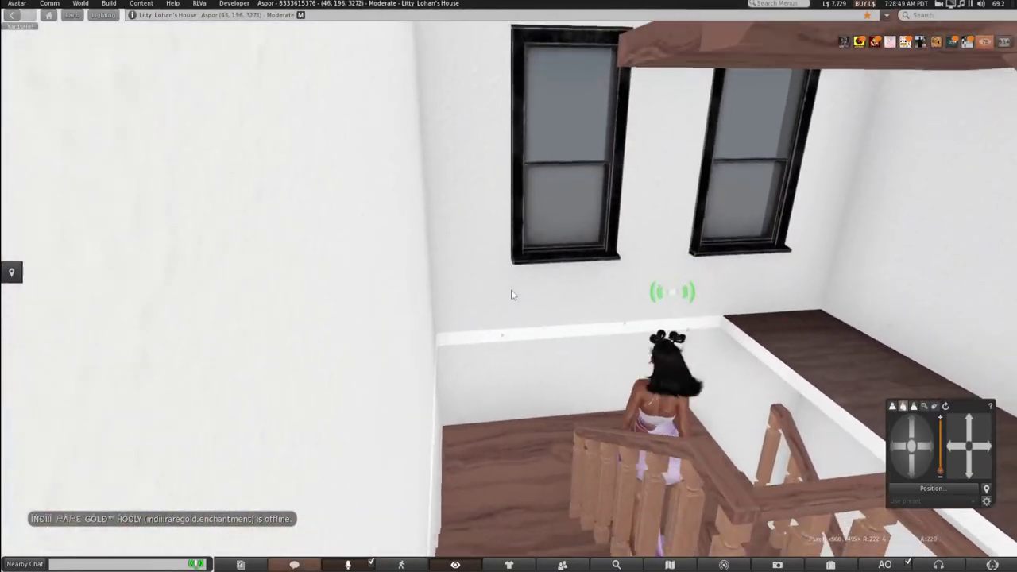
pyautogui.press('Up')
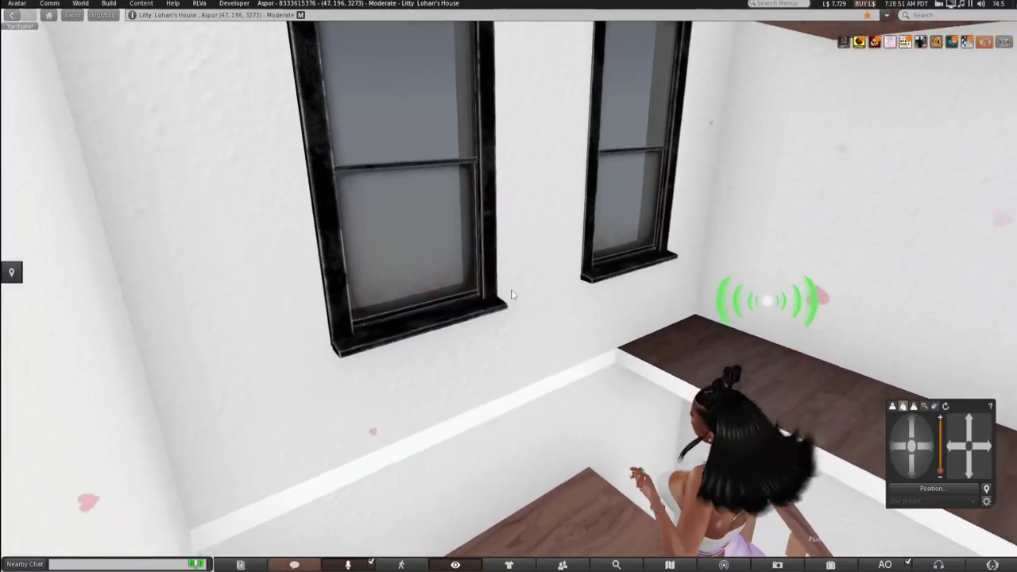
pyautogui.press('Right')
pyautogui.press('Up')
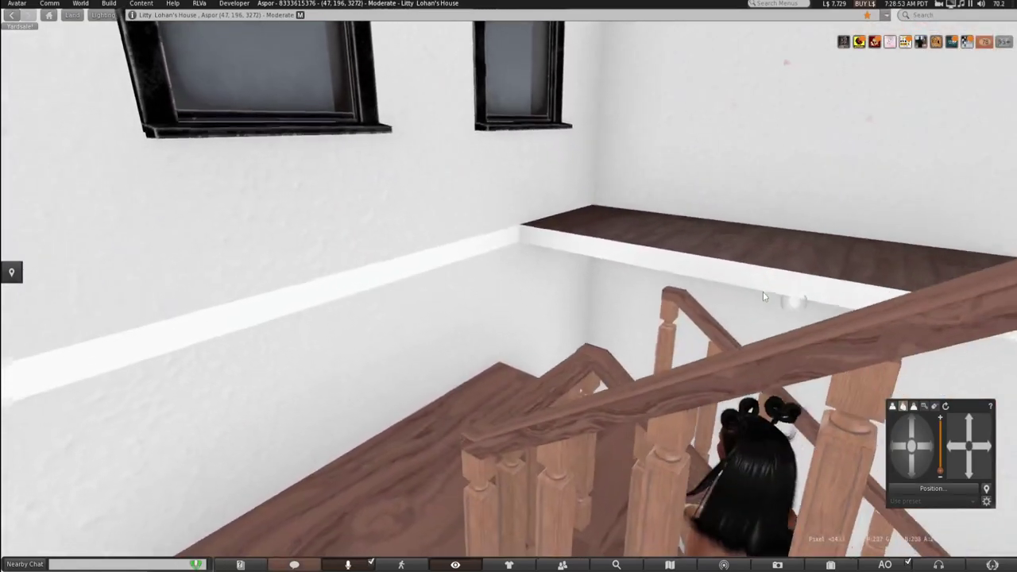
# Try to walk the avatar down and up the wooden staircase again, around the landing's railing.
pyautogui.press('Up')
pyautogui.press('Right')
pyautogui.press('Right')
pyautogui.press('Up')
pyautogui.press('Up')
pyautogui.press('Left')
pyautogui.press('Left')
pyautogui.press('Up')
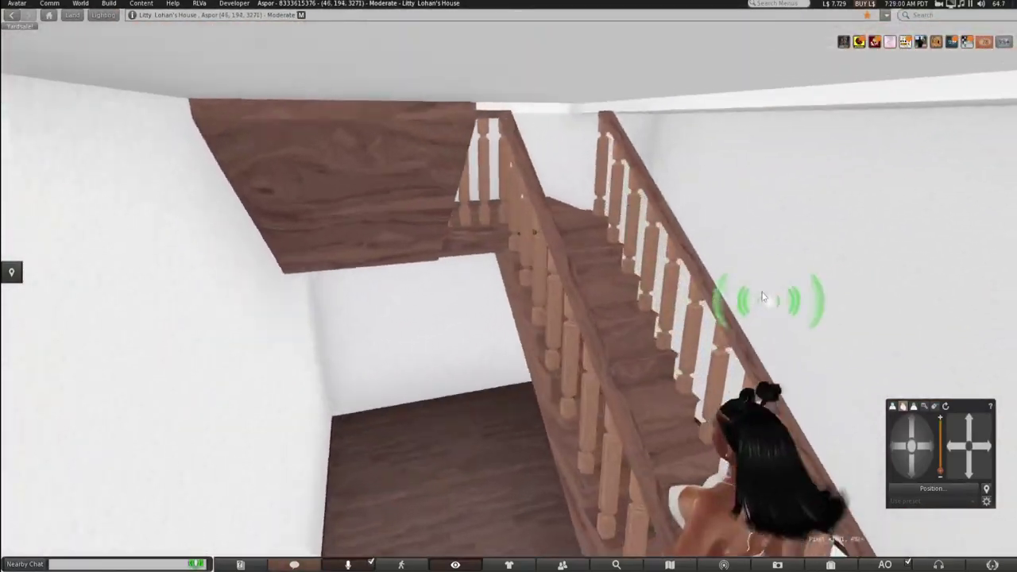
pyautogui.press('Up')
pyautogui.press('Up')
pyautogui.press('Right')
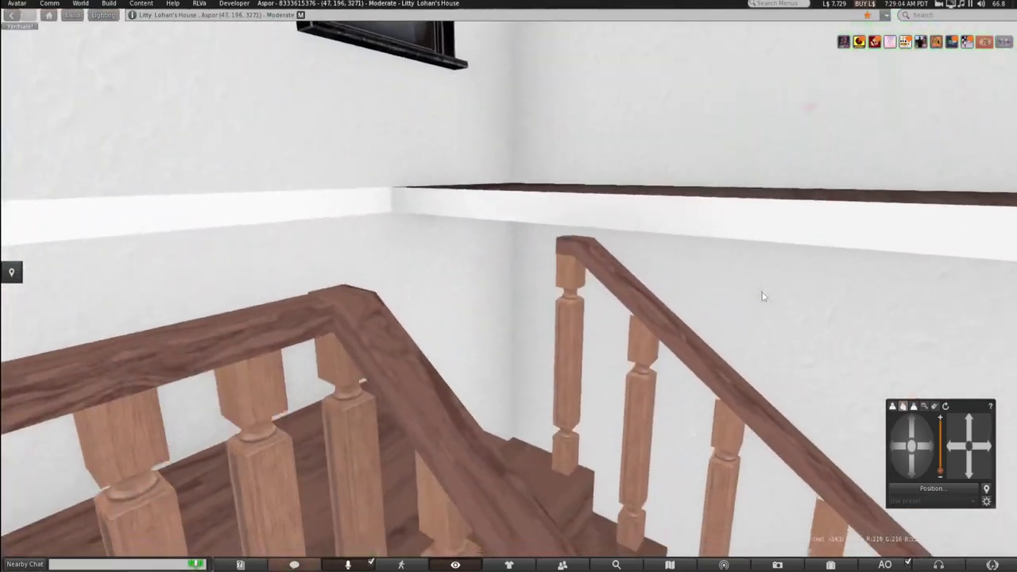
# Bring the avatar back down to the hall floor, facing the foot of the wooden staircase.
pyautogui.press('Up')
pyautogui.press('Left')
pyautogui.press('Up')
pyautogui.press('Left')
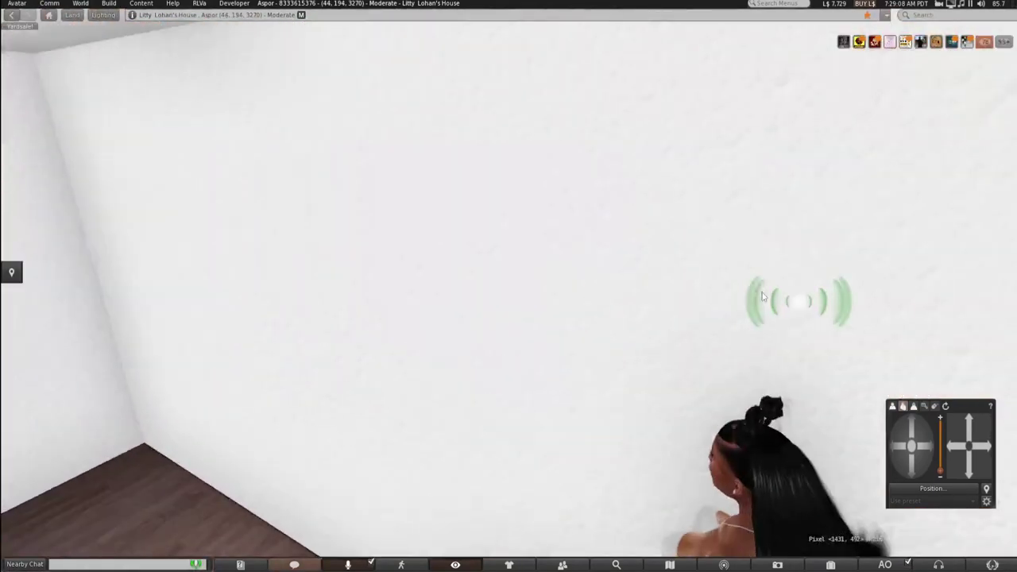
pyautogui.press('Up')
pyautogui.press('Left')
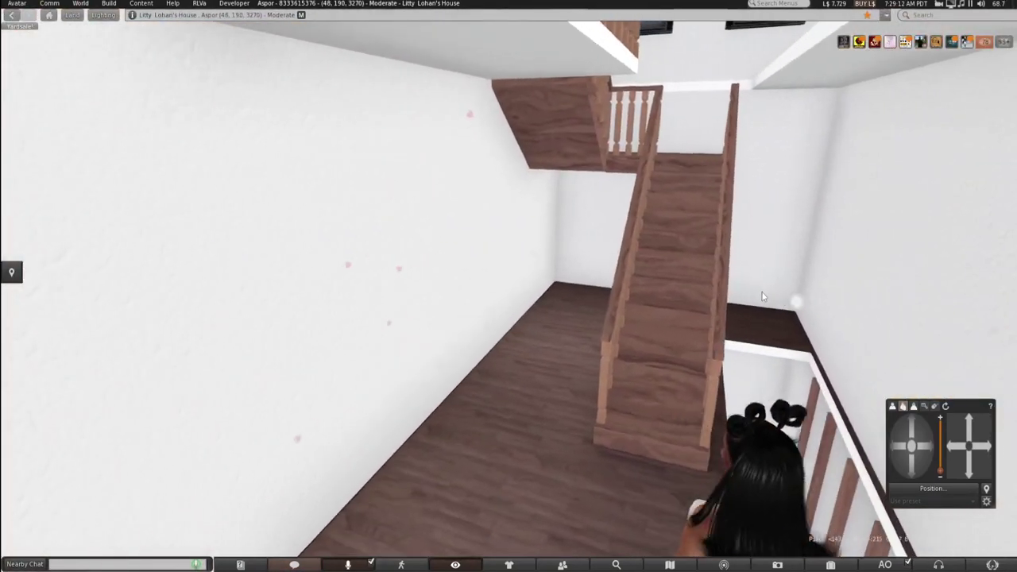
# Walk the avatar up the wooden staircase onto the landing below the two black-framed windows.
pyautogui.press('Up')
pyautogui.press('Right')
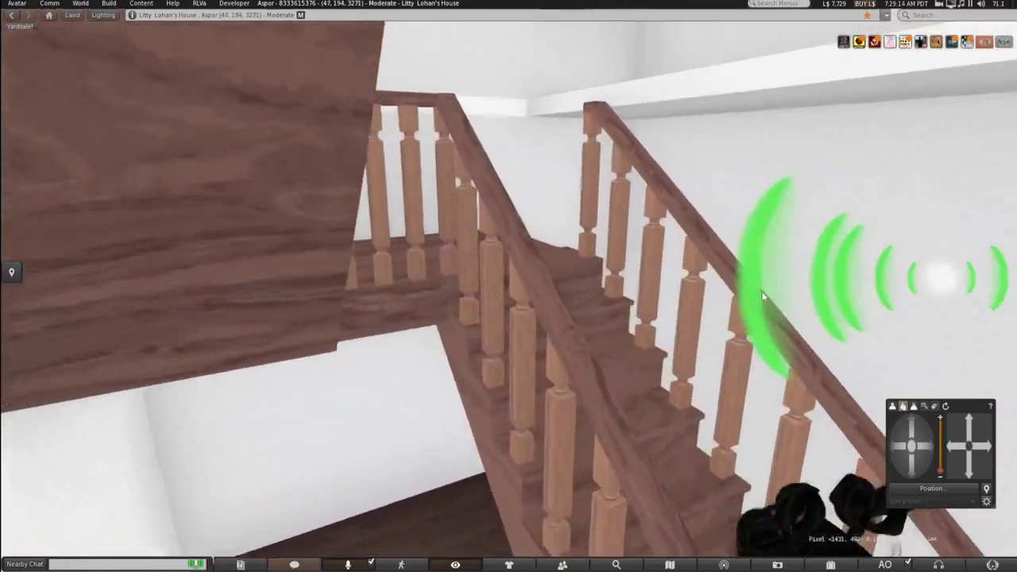
pyautogui.press('Up')
pyautogui.press('Left')
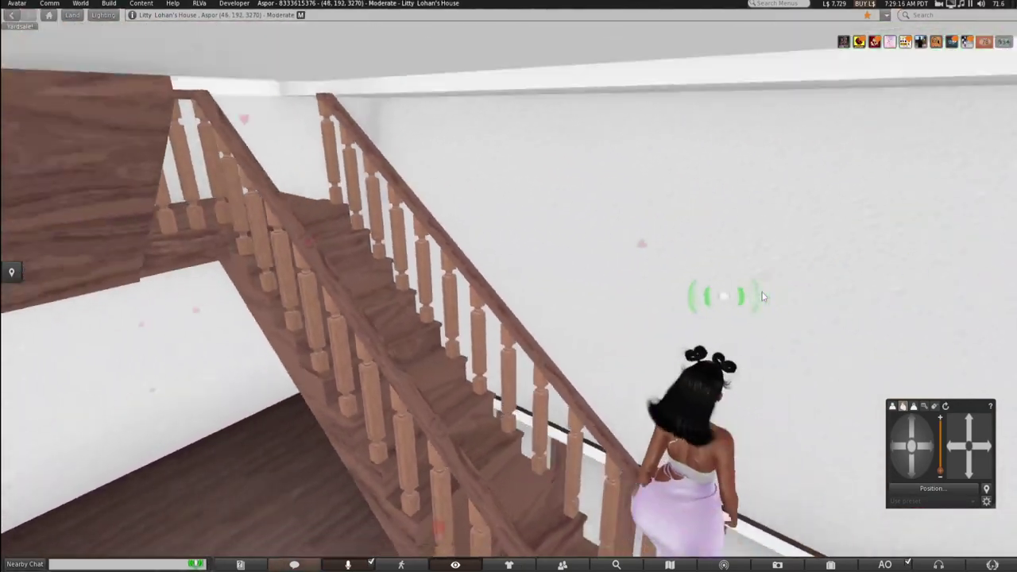
pyautogui.press('Up')
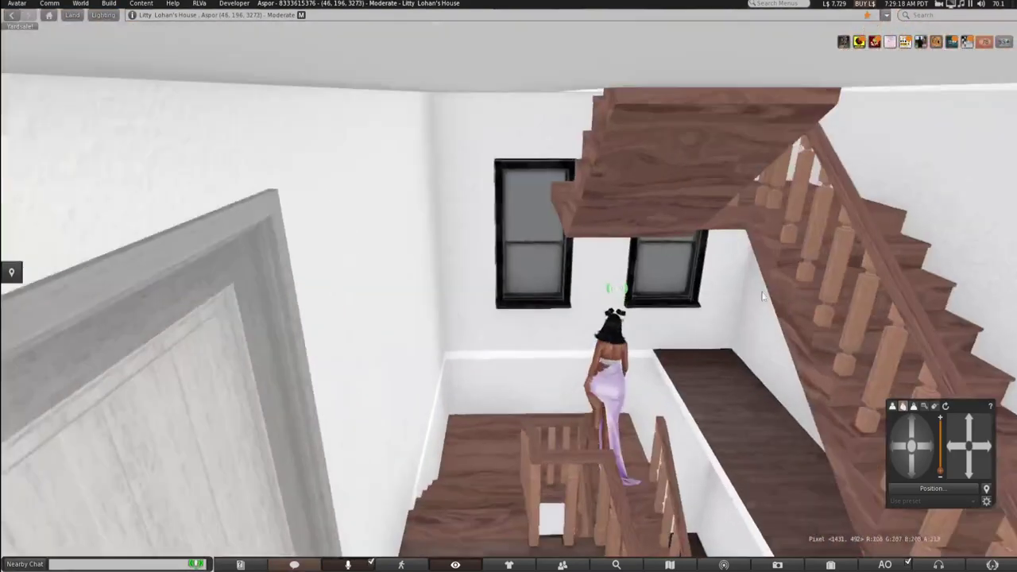
# Examine the landing's windows, the wooden ledge beside them and the surrounding walls.
pyautogui.press('Right')
pyautogui.press('Right')
pyautogui.scroll(5, 820, 341)
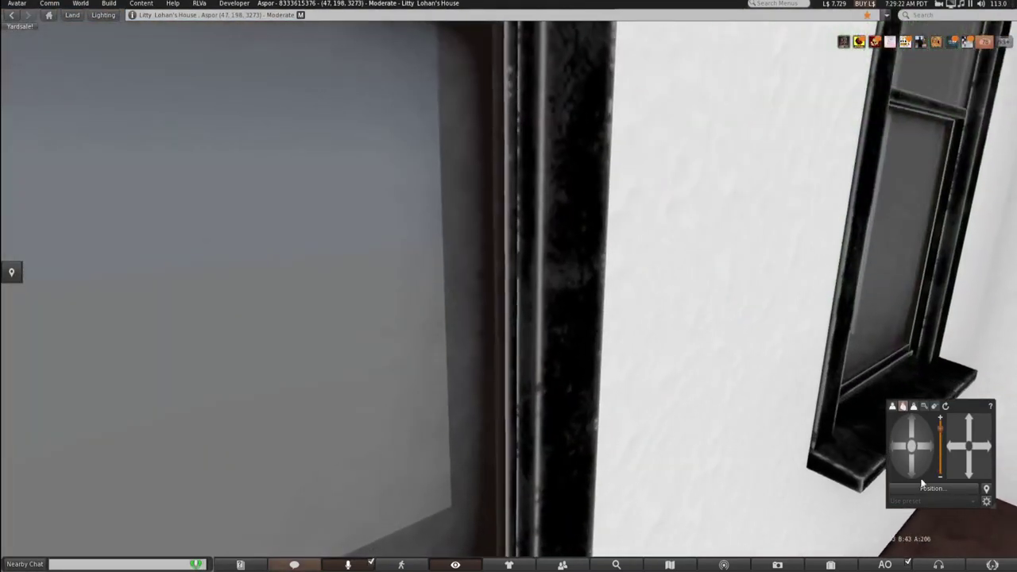
pyautogui.press('Right')
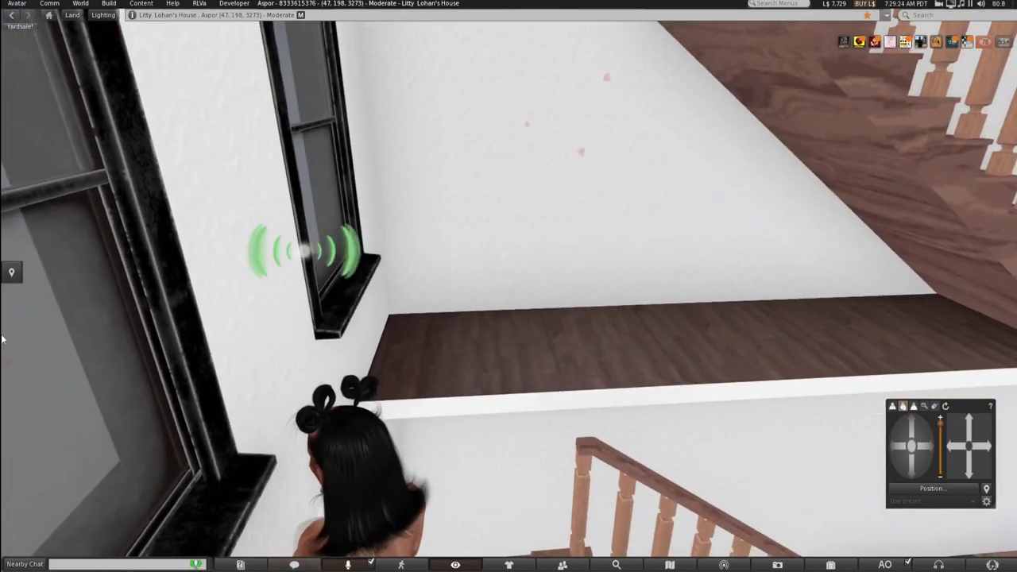
pyautogui.press('Right')
pyautogui.rightClick(517, 291)
pyautogui.click(513, 287)
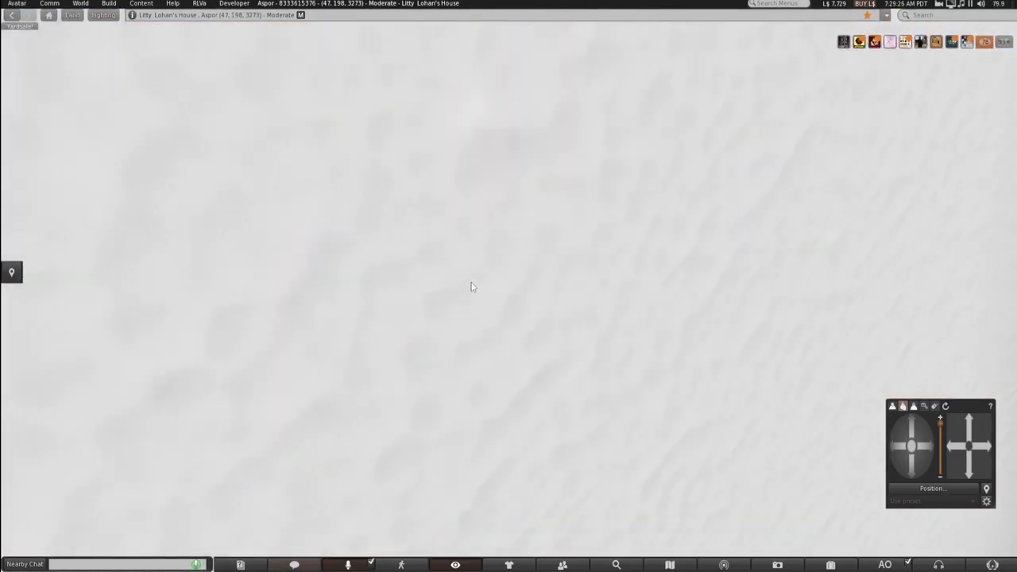
pyautogui.moveTo(473, 276); pyautogui.dragTo(464, 299)
pyautogui.moveTo(260, 295); pyautogui.dragTo(91, 299)
pyautogui.moveTo(512, 295); pyautogui.dragTo(314, 294)
# Walk the avatar from the landing to the grey door on the upper floor and open it.
pyautogui.press('Up')
pyautogui.press('Left')
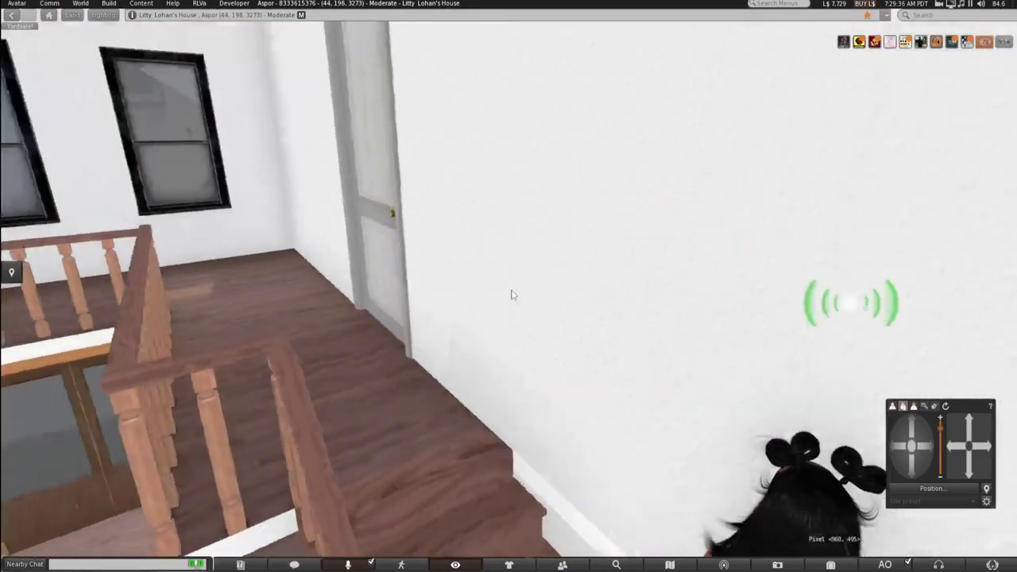
pyautogui.press('Right')
pyautogui.press('Right')
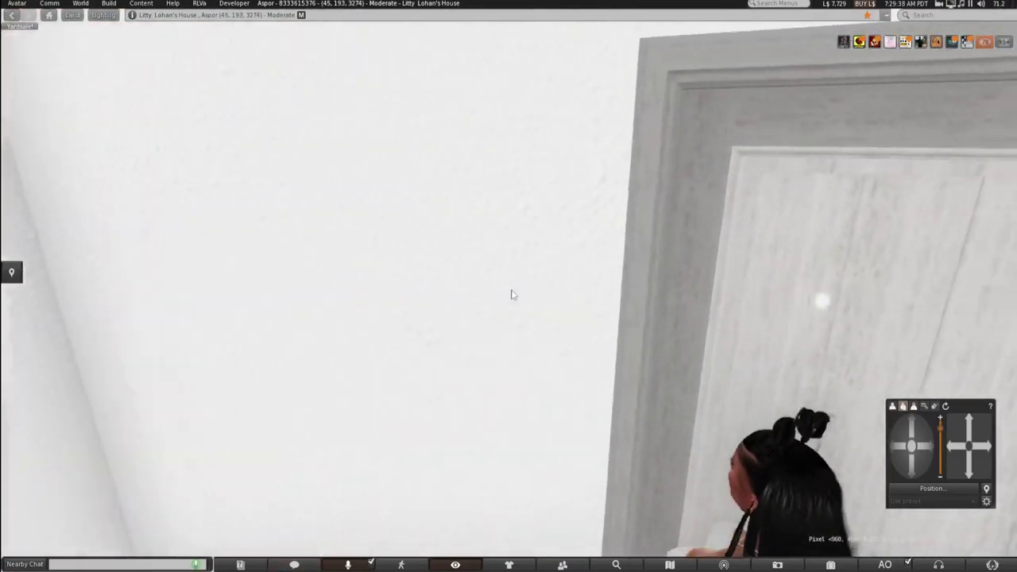
pyautogui.click(858, 315)
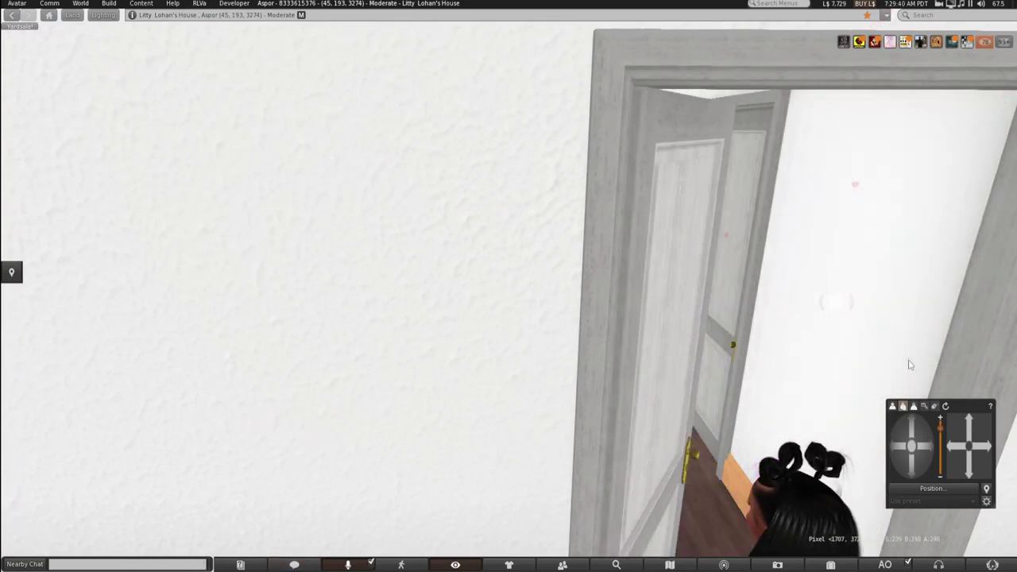
# Bring the avatar through the upper-floor door into the small hallway and look around its walls and doors.
pyautogui.press('Up')
pyautogui.press('Up')
pyautogui.press('Left')
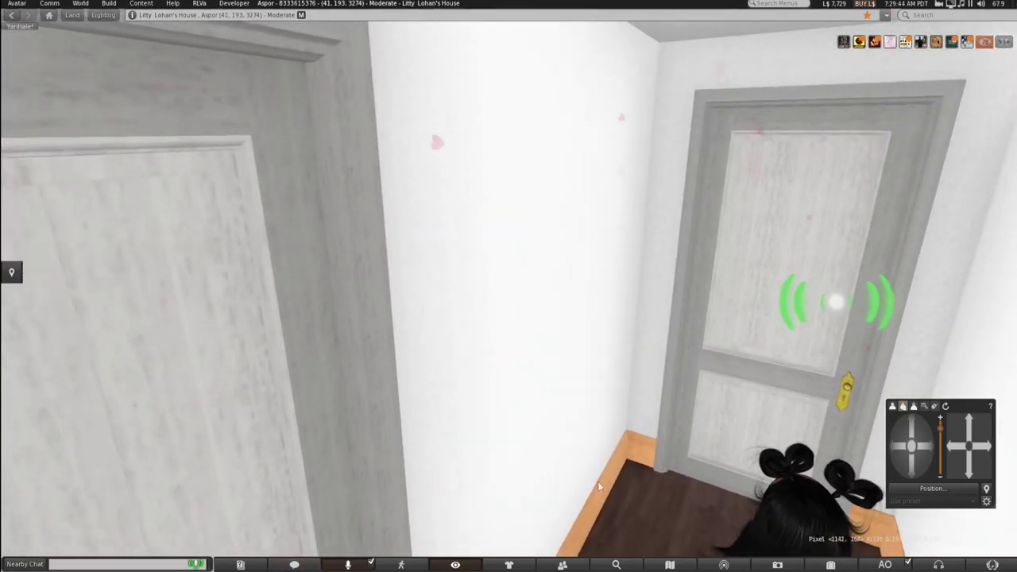
pyautogui.scroll(6, 608, 484)
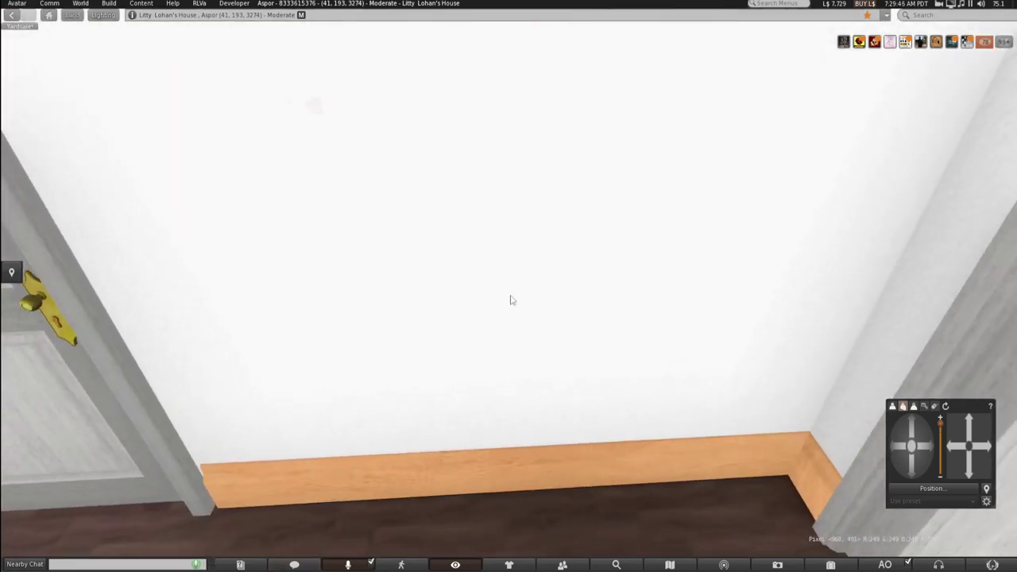
pyautogui.moveTo(491, 321); pyautogui.dragTo(513, 295)
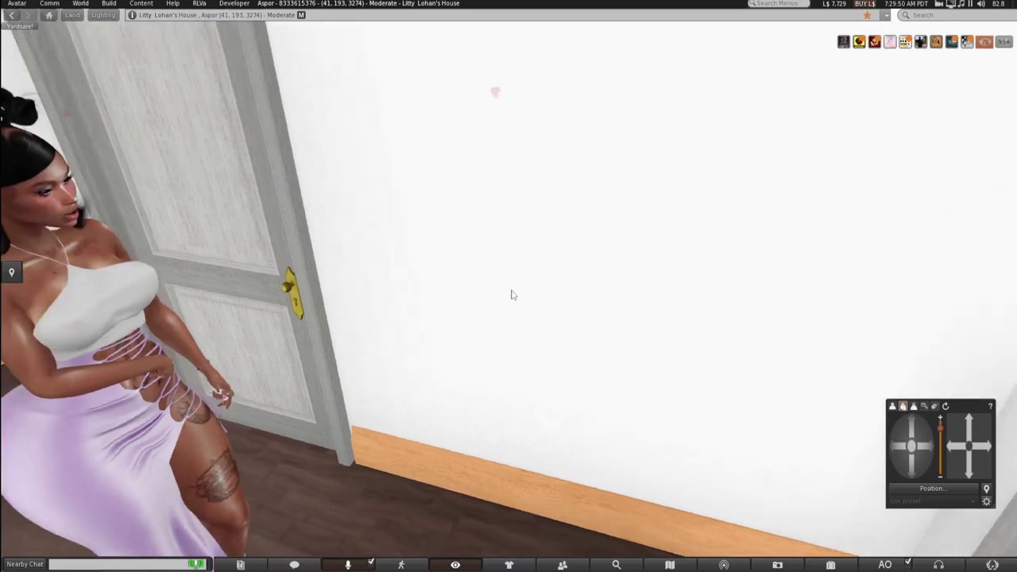
# Open a side door off the hallway and walk the avatar into the empty room with two windows.
pyautogui.press('Left')
pyautogui.press('Up')
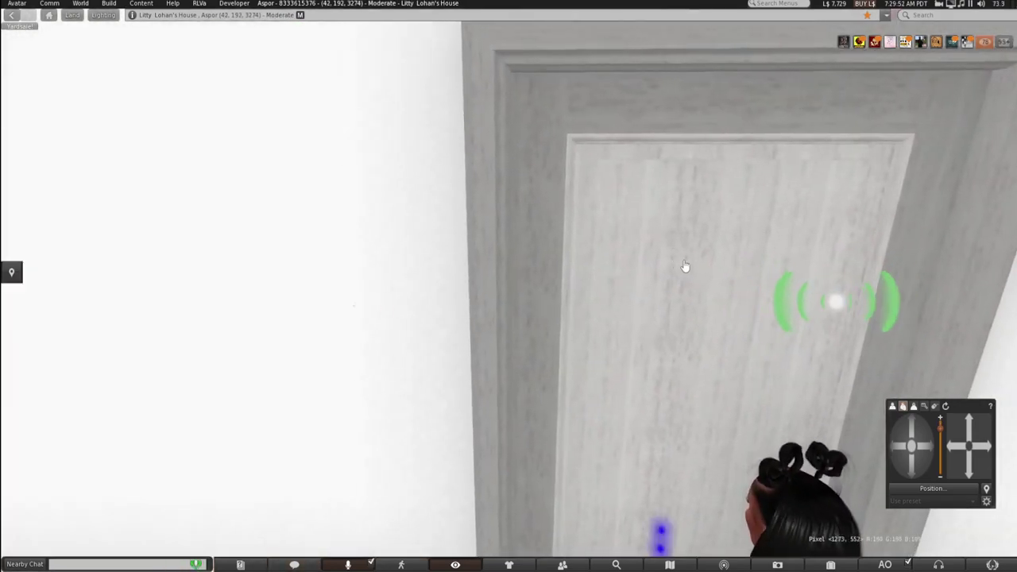
pyautogui.click(682, 265)
pyautogui.press('Up')
pyautogui.press('Left')
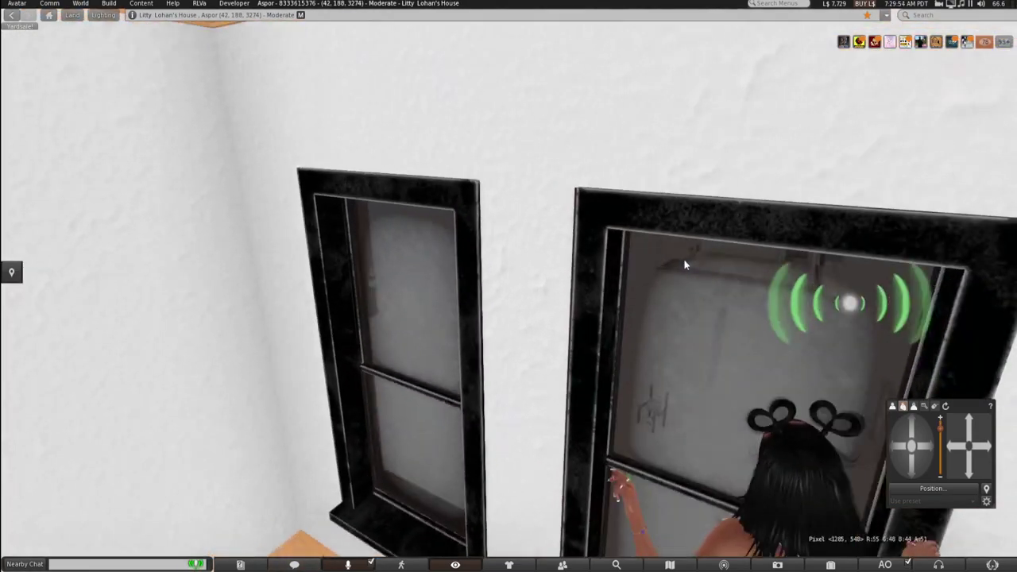
pyautogui.press('Left')
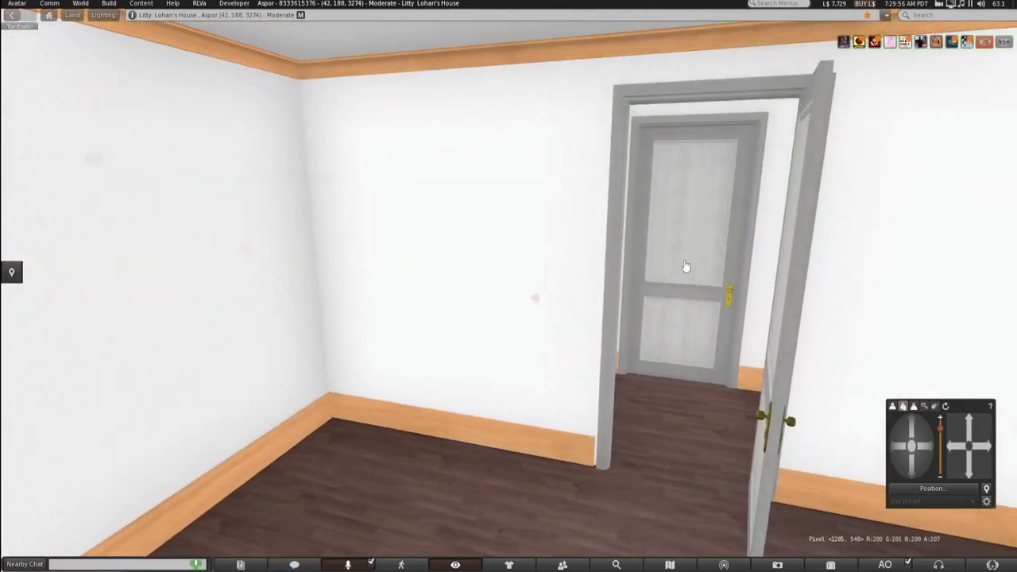
# Walk the avatar back into the hallway and open the door across from the two-window room.
pyautogui.press('Up')
pyautogui.press('Up')
pyautogui.press('Right')
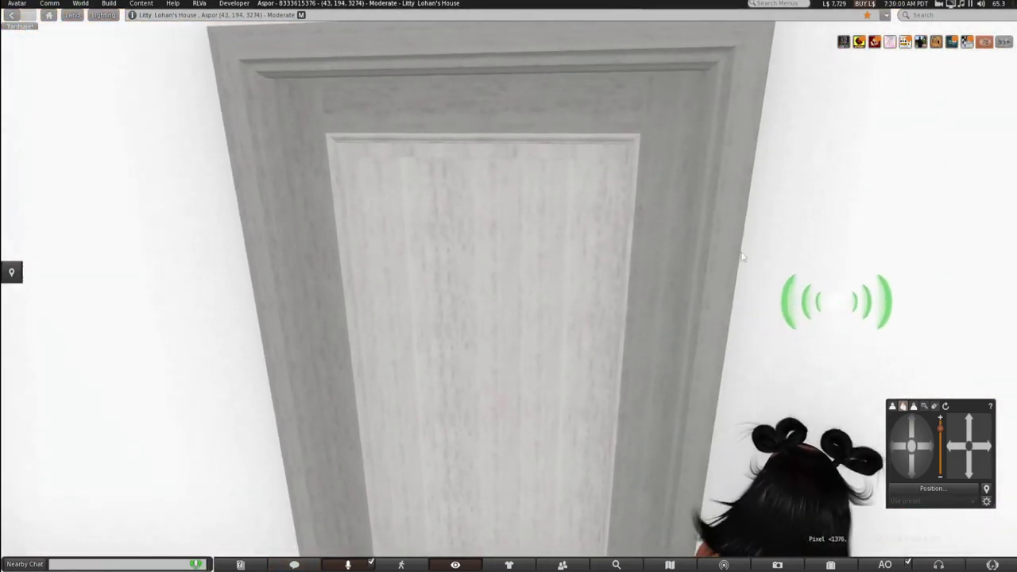
pyautogui.click(545, 282)
# Walk the avatar through the opened door into the opposite room, up to its black-framed window.
pyautogui.press('Left')
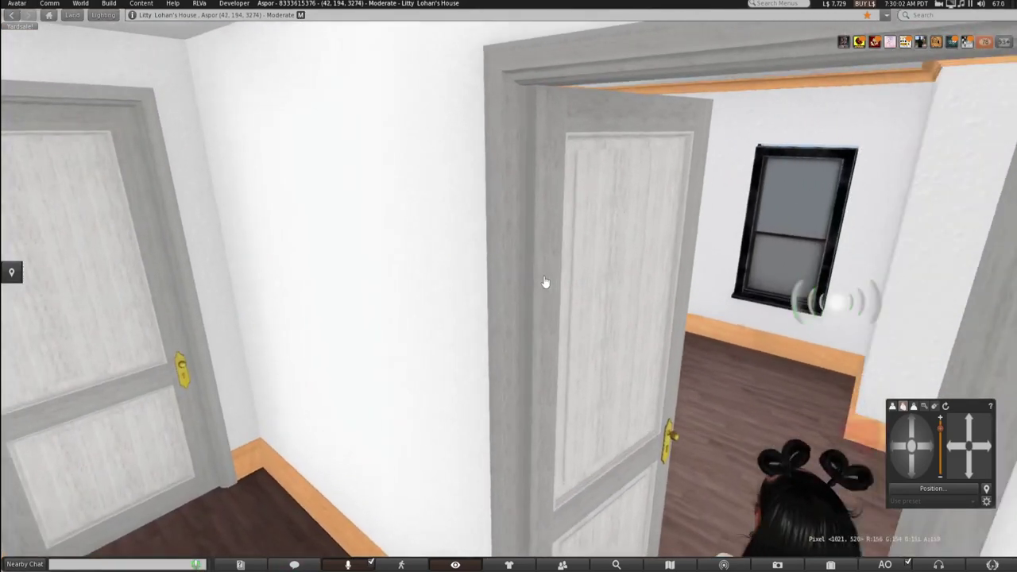
pyautogui.press('Up')
pyautogui.press('Right')
pyautogui.press('Up')
pyautogui.press('Left')
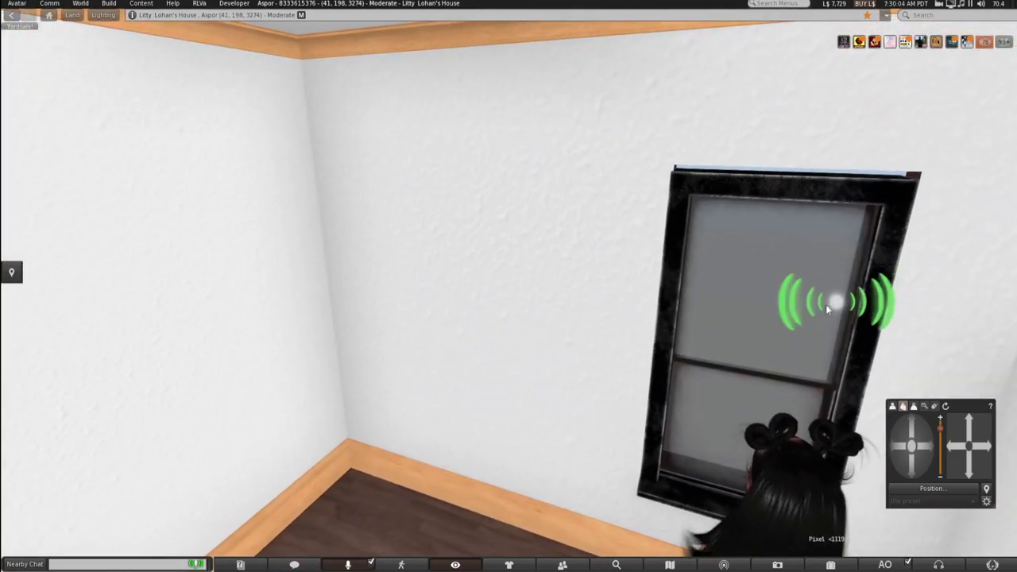
# Edit the Bodega building from inside the room and raise it slightly along the vertical axis to Z 3265.308.
pyautogui.rightClick(549, 163)
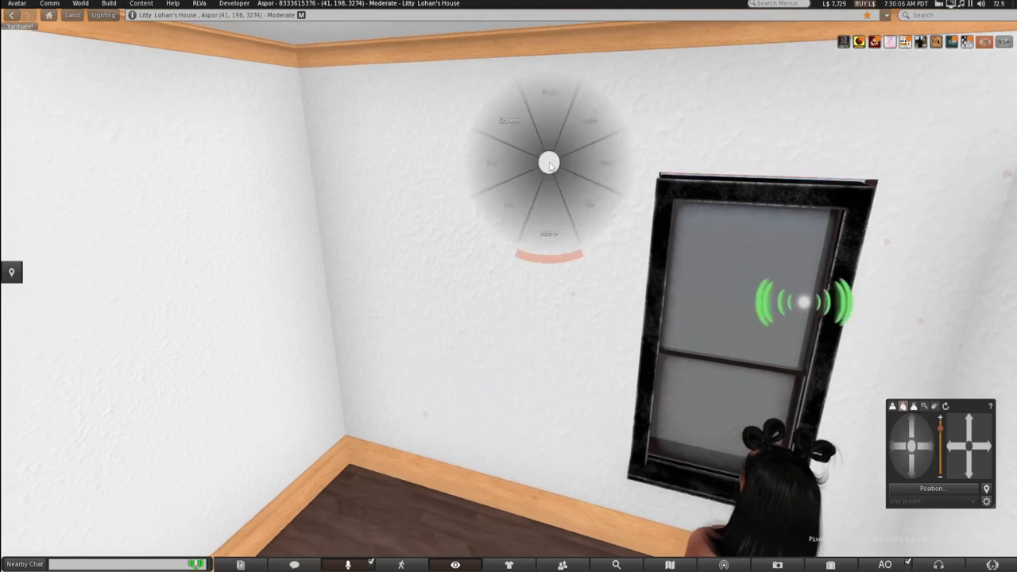
pyautogui.click(573, 188)
pyautogui.scroll(-5, 687, 219)
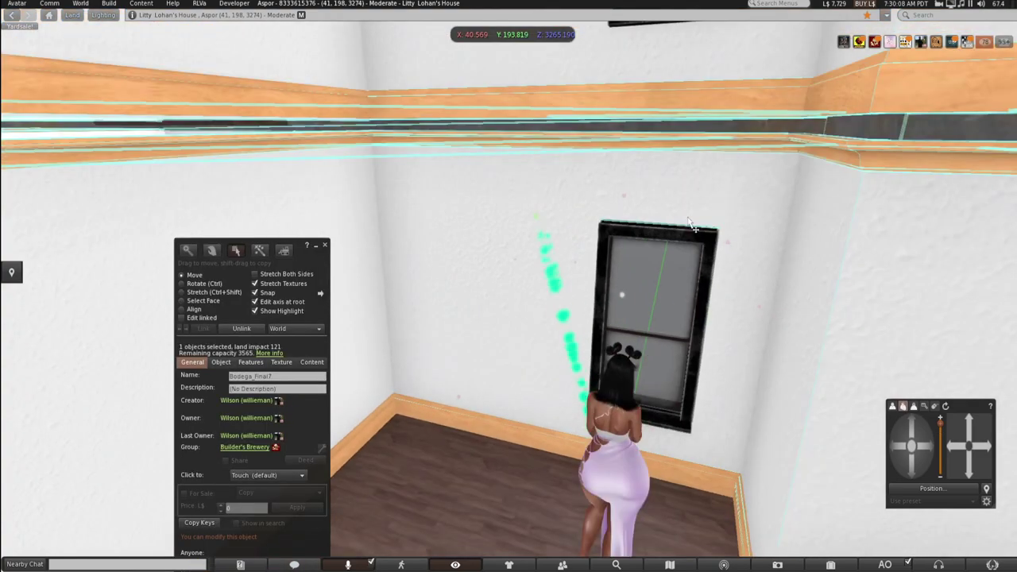
pyautogui.scroll(-10, 687, 223)
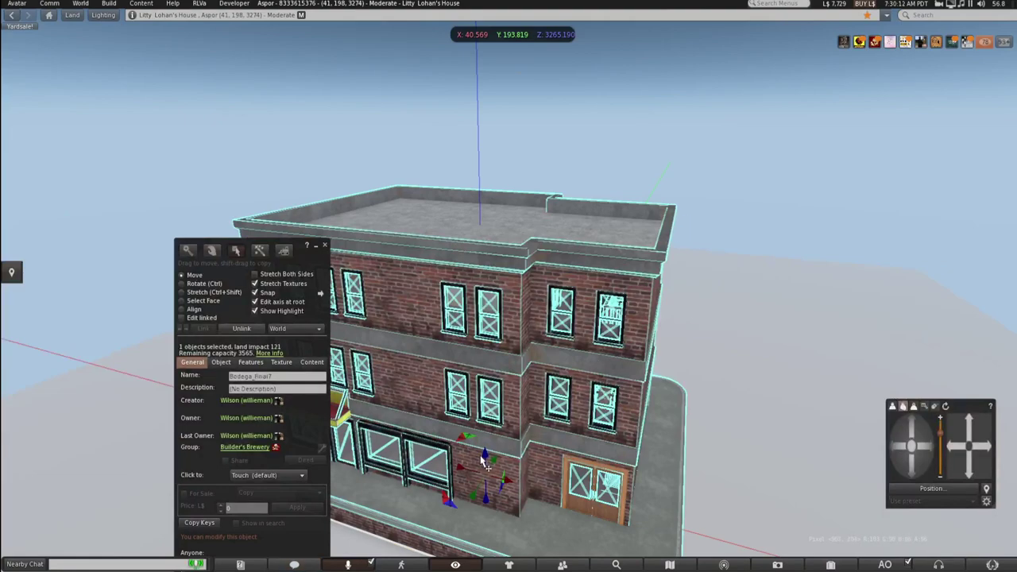
pyautogui.moveTo(484, 456); pyautogui.dragTo(485, 450)
pyautogui.click(325, 246)
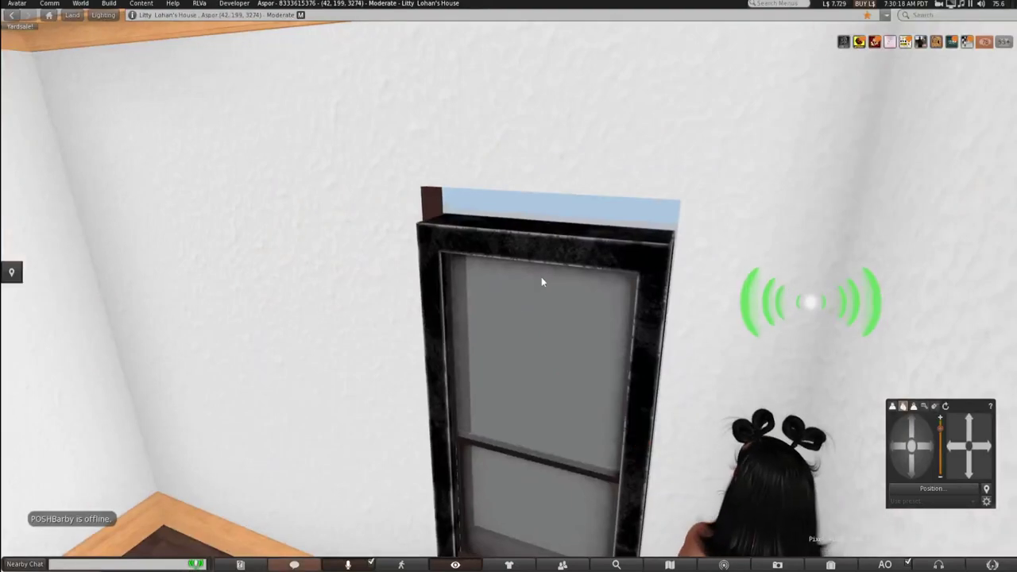
# View the building from outside, lower it along the vertical axis to Z 3265.189, and close the object editor.
pyautogui.scroll(-3, 542, 279)
pyautogui.moveTo(676, 297); pyautogui.dragTo(471, 318)
pyautogui.scroll(-10, 471, 319)
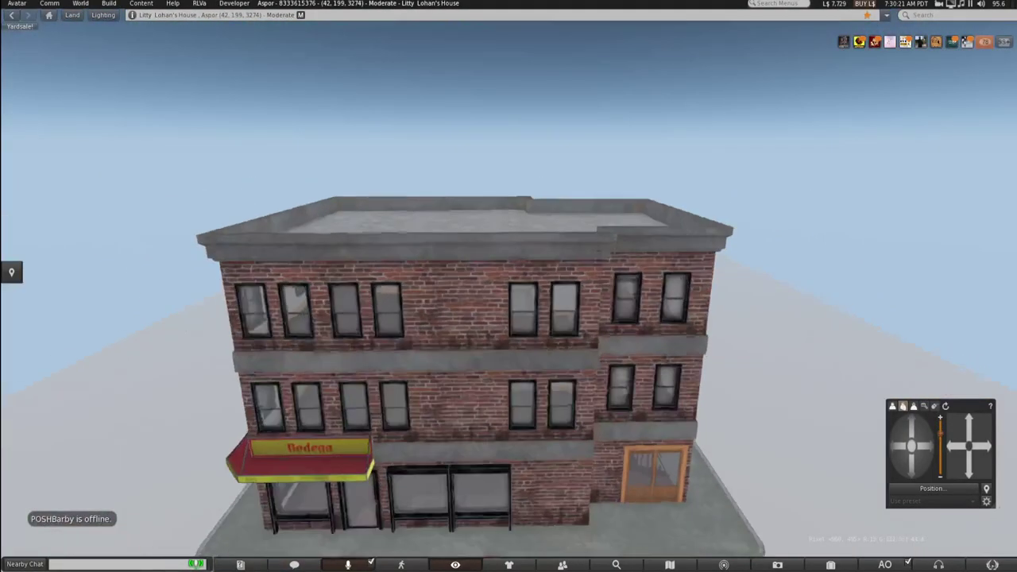
pyautogui.click(500, 362)
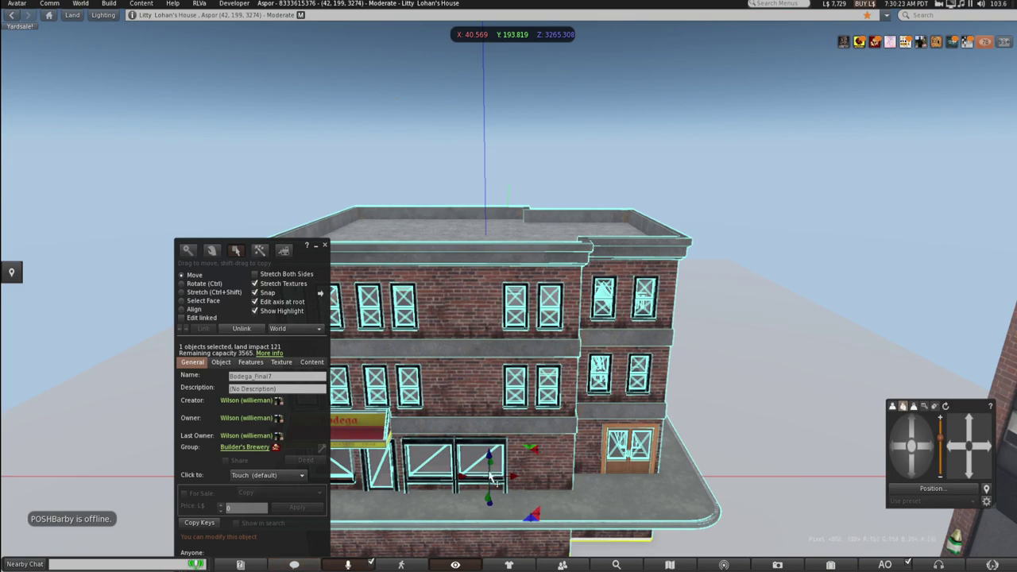
pyautogui.moveTo(490, 459); pyautogui.dragTo(490, 462)
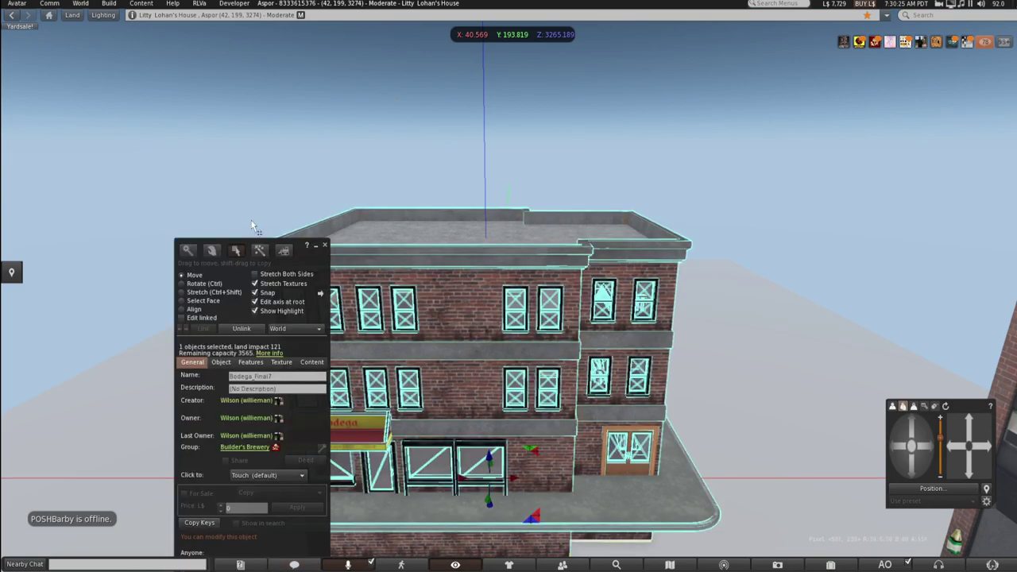
pyautogui.click(324, 246)
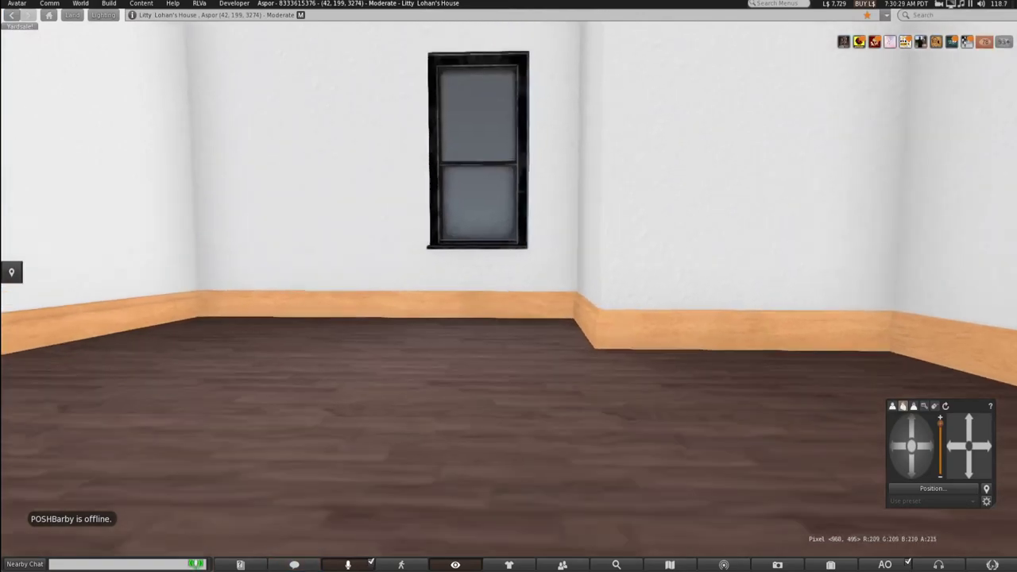
# Walk the avatar back along the hallway, open the door at its end, and enter the large room with many windows.
pyautogui.press('Left')
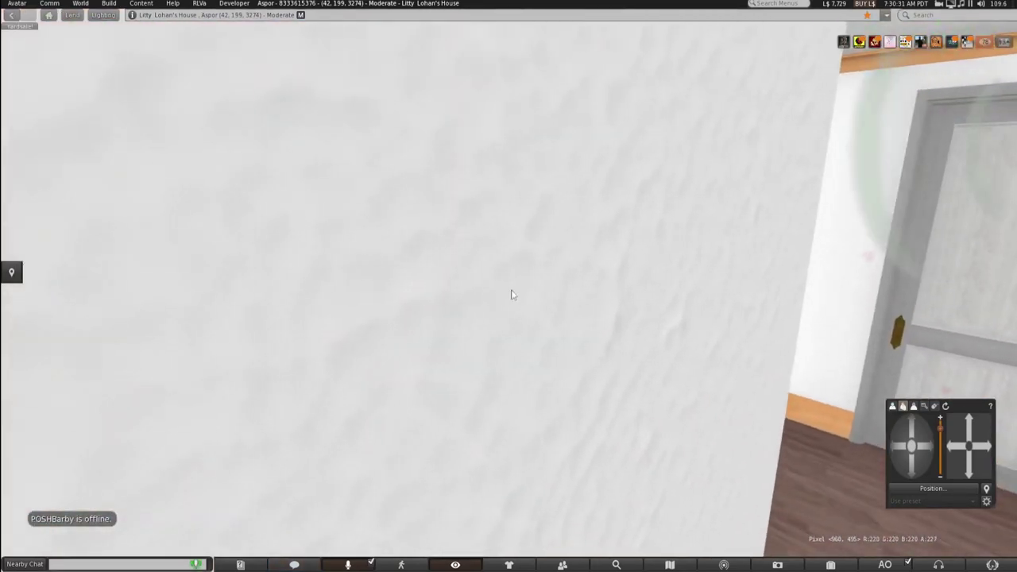
pyautogui.press('Up')
pyautogui.press('Right')
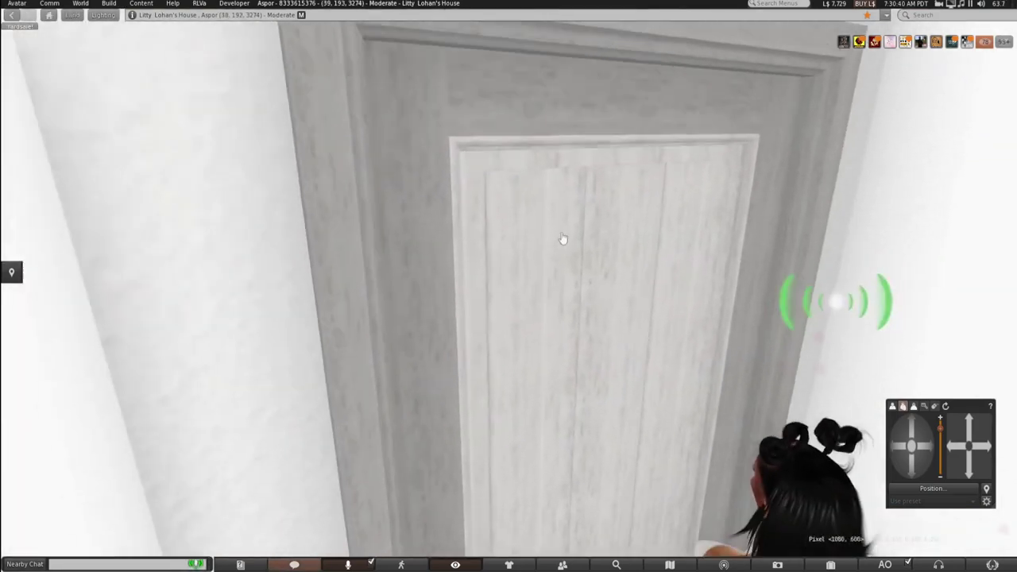
pyautogui.click(592, 318)
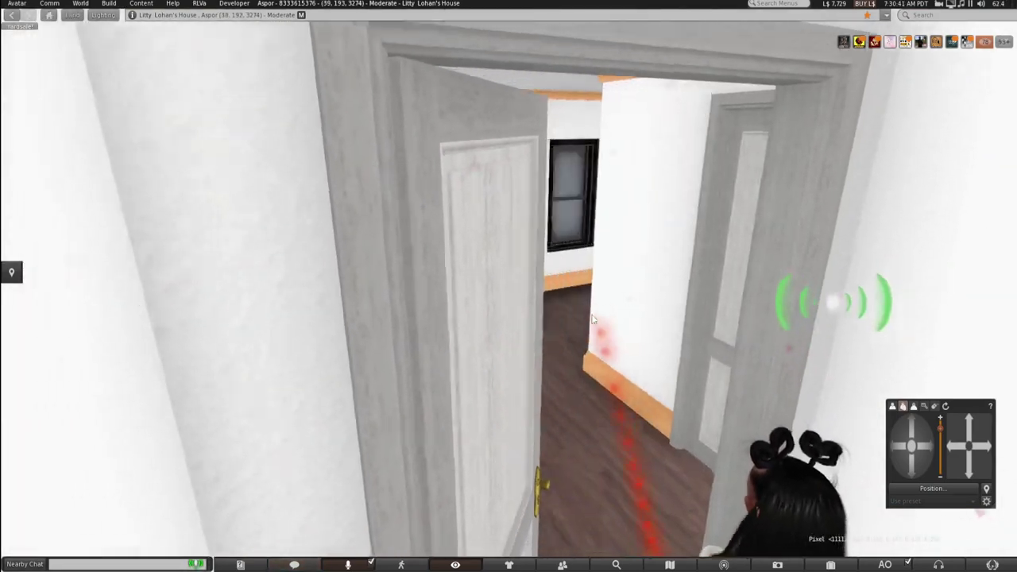
pyautogui.press('Up')
pyautogui.press('Left')
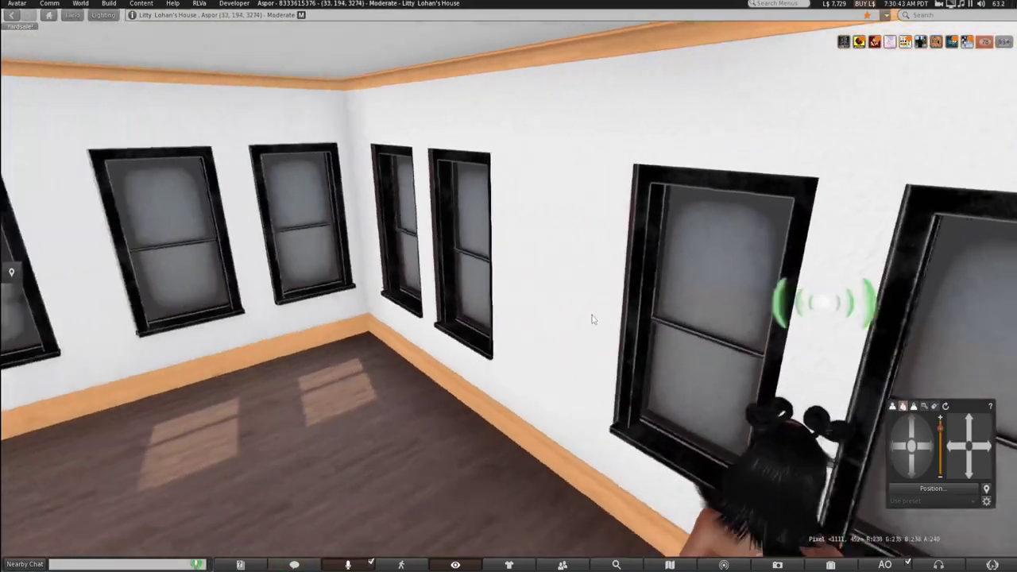
pyautogui.press('Left')
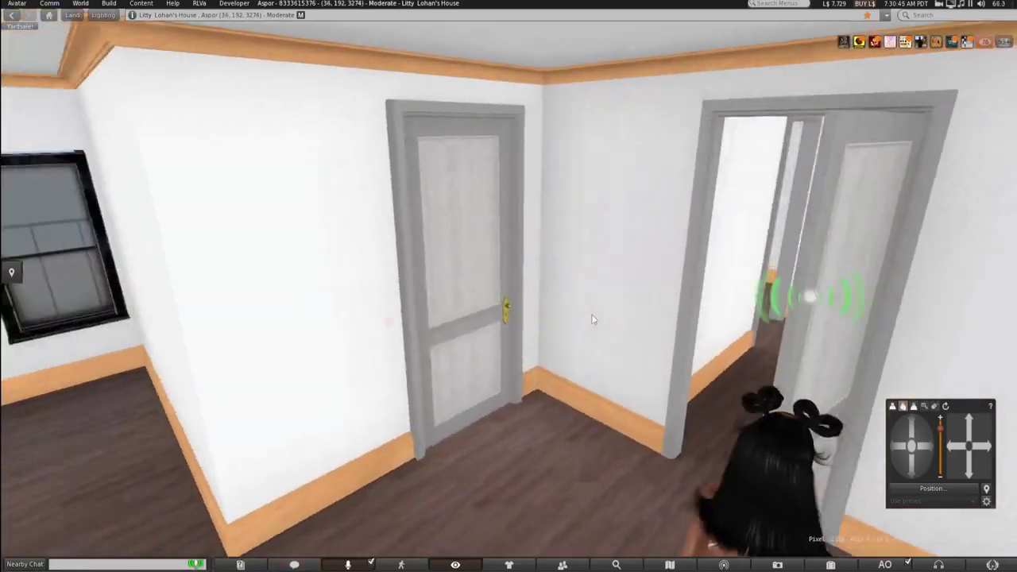
# Open the closet door in the large room's corner and look into the closet and around the room.
pyautogui.press('Up')
pyautogui.click(585, 296)
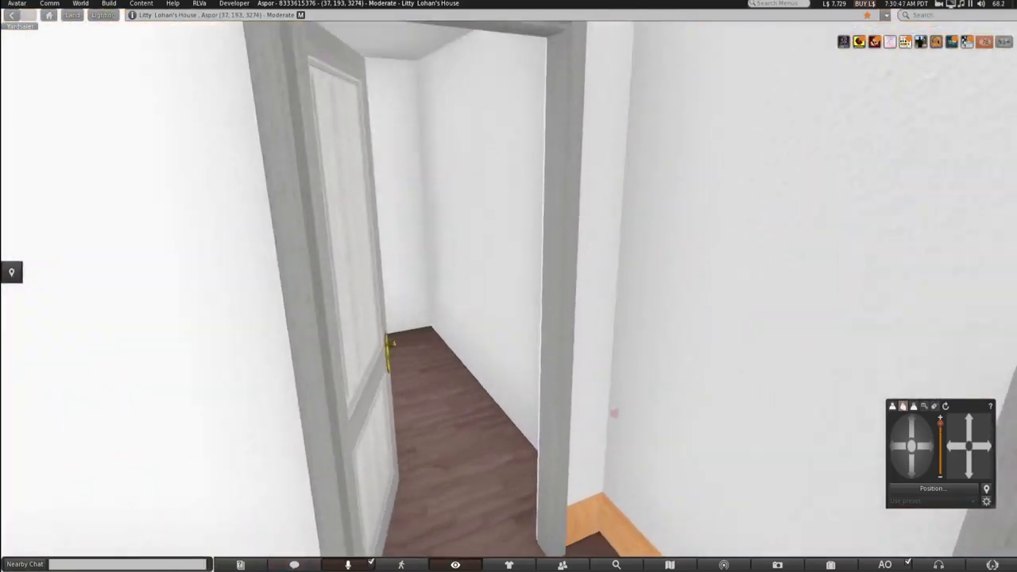
pyautogui.press('Left')
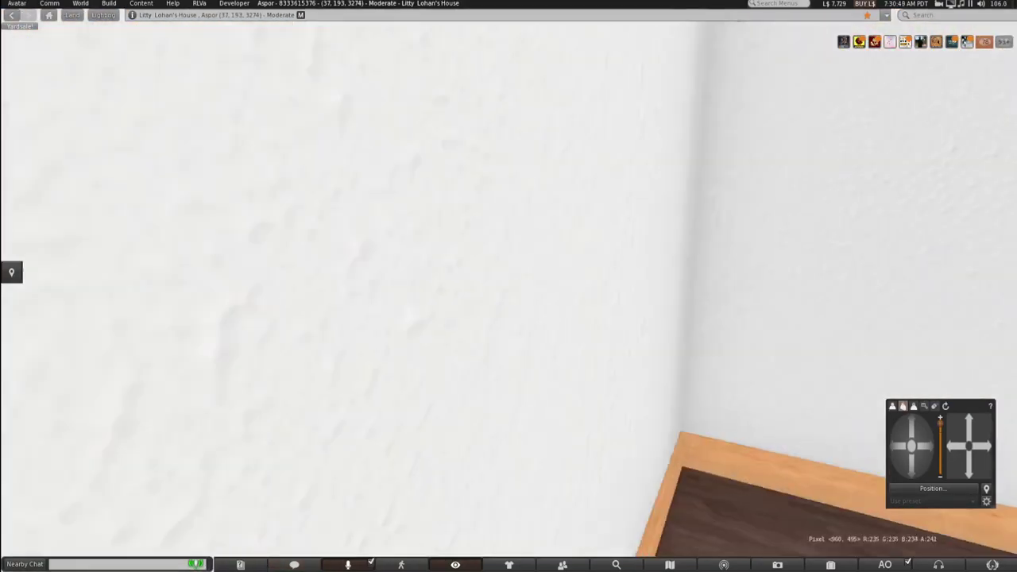
pyautogui.moveTo(337, 338); pyautogui.dragTo(350, 374)
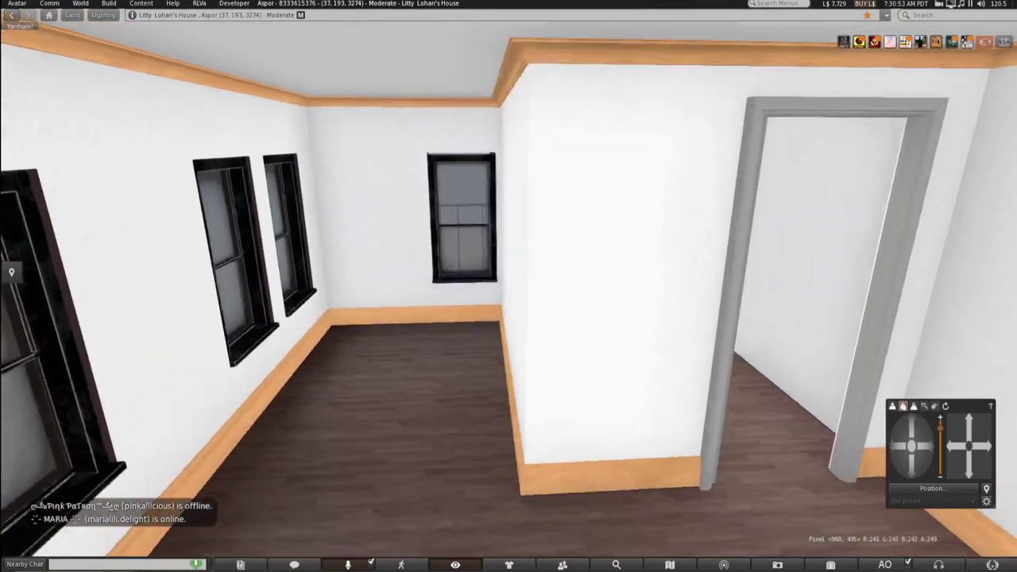
pyautogui.press('Escape')
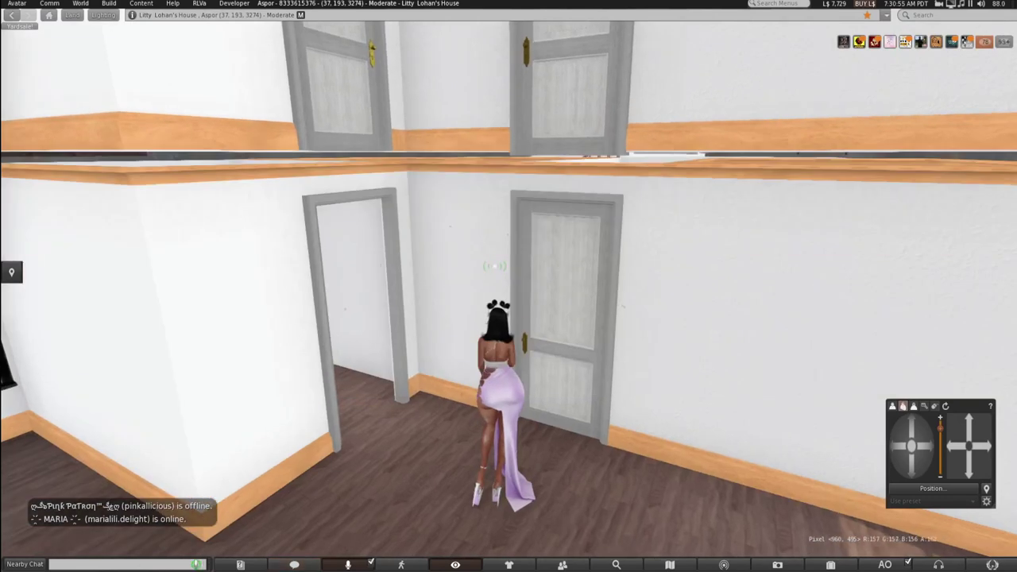
# Open the hallway door again, walk the avatar down the hallway, and open the door to the stairwell.
pyautogui.press('Up')
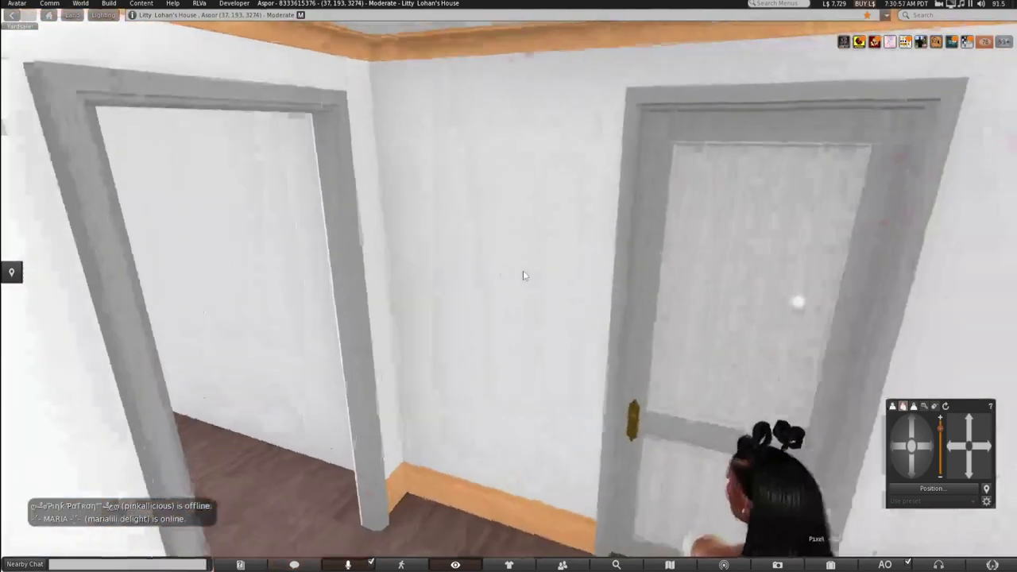
pyautogui.click(609, 286)
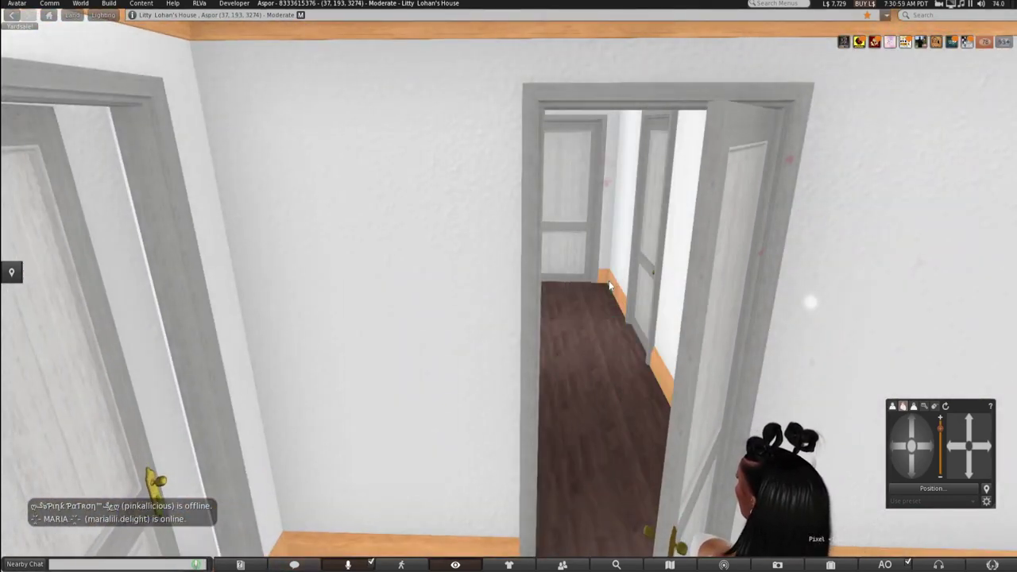
pyautogui.press('Up')
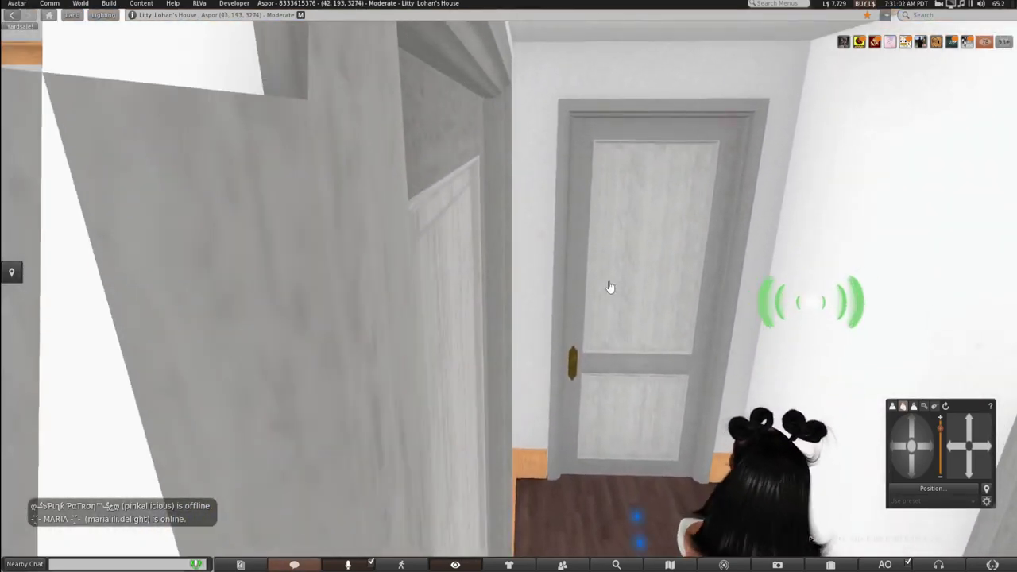
pyautogui.click(609, 280)
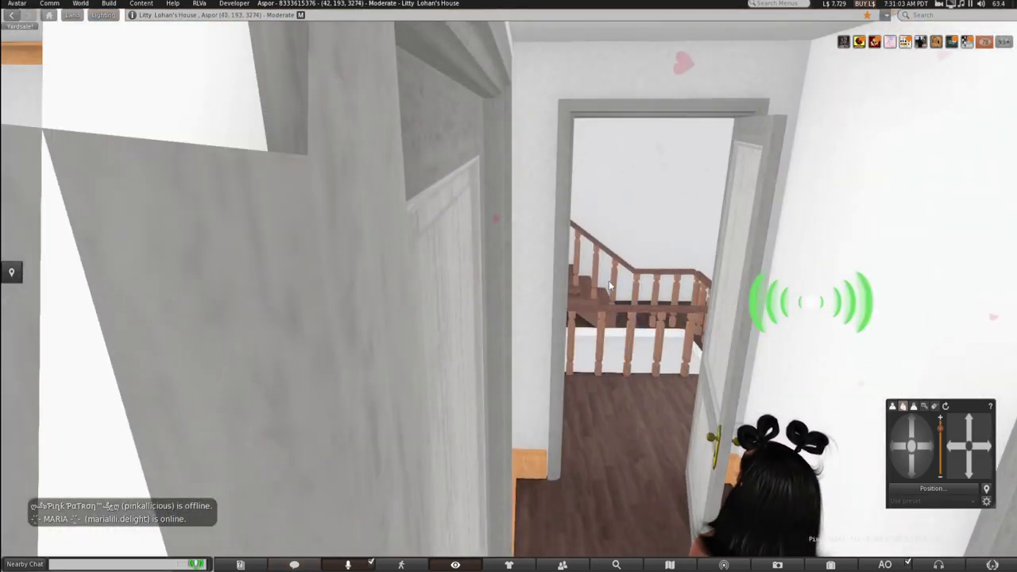
# Walk the avatar into the stairwell and up the first wooden flight to the stair landing.
pyautogui.press('Up')
pyautogui.press('Left')
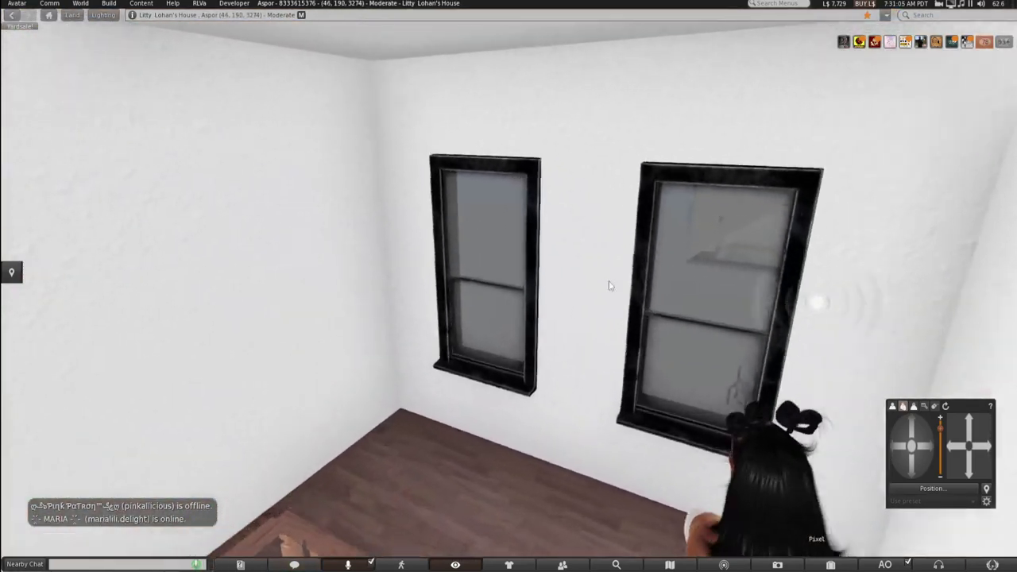
pyautogui.press('Left')
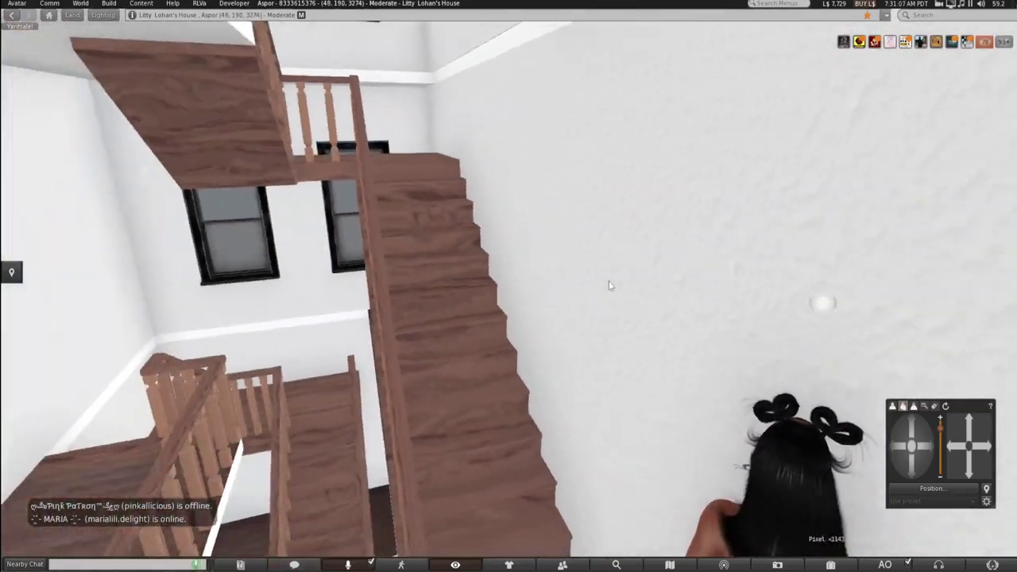
pyautogui.press('Up')
pyautogui.press('Up')
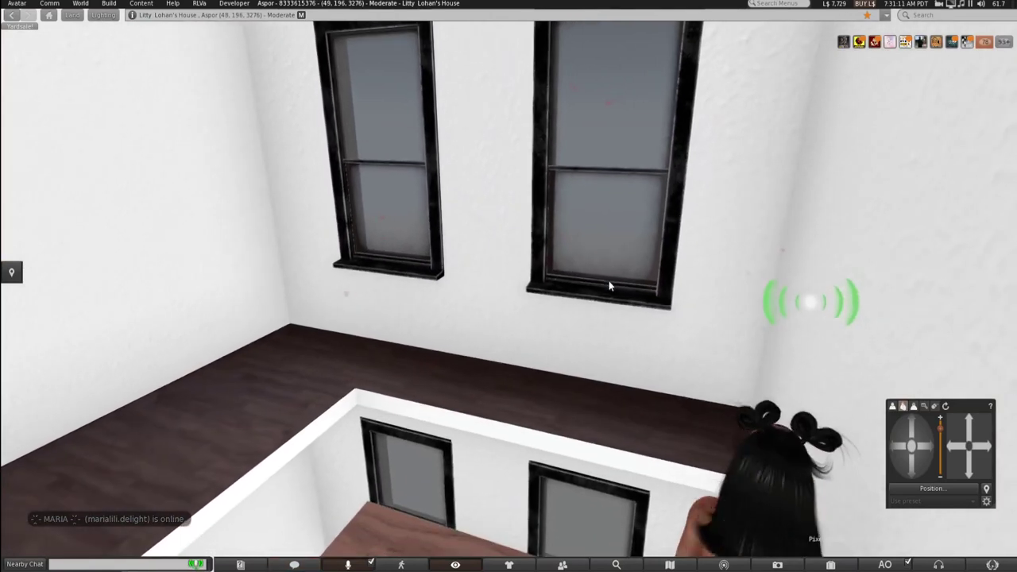
# Look over the landing and its windows, and climb the remaining stairs to the top floor.
pyautogui.moveTo(565, 345); pyautogui.dragTo(584, 386)
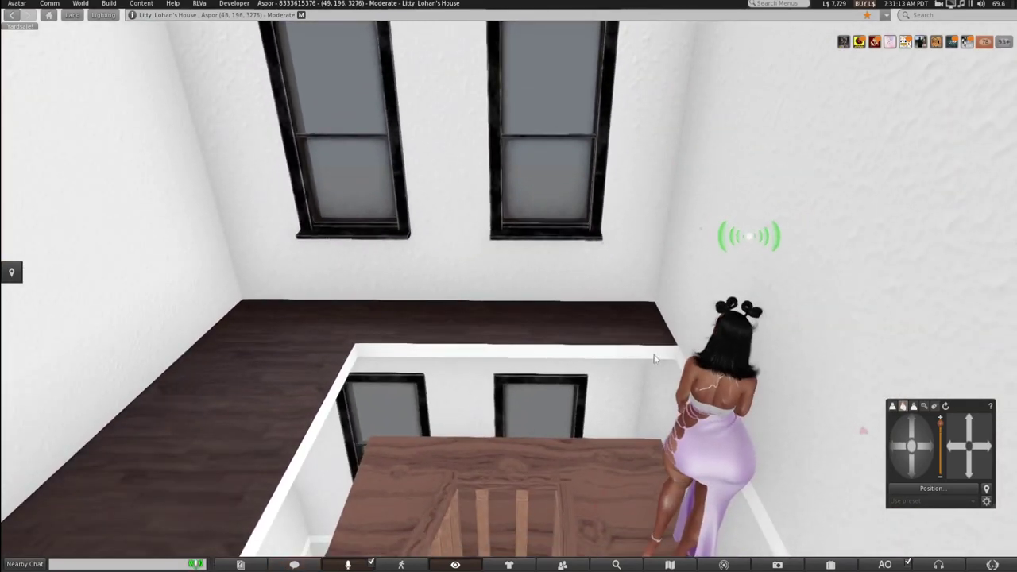
pyautogui.press('Left')
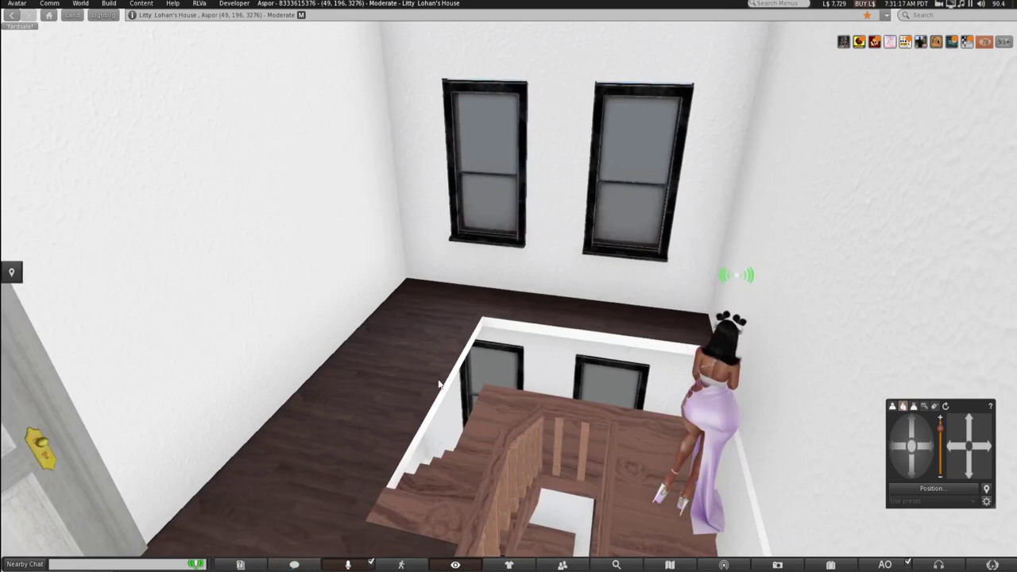
pyautogui.press('Up')
pyautogui.press('Left')
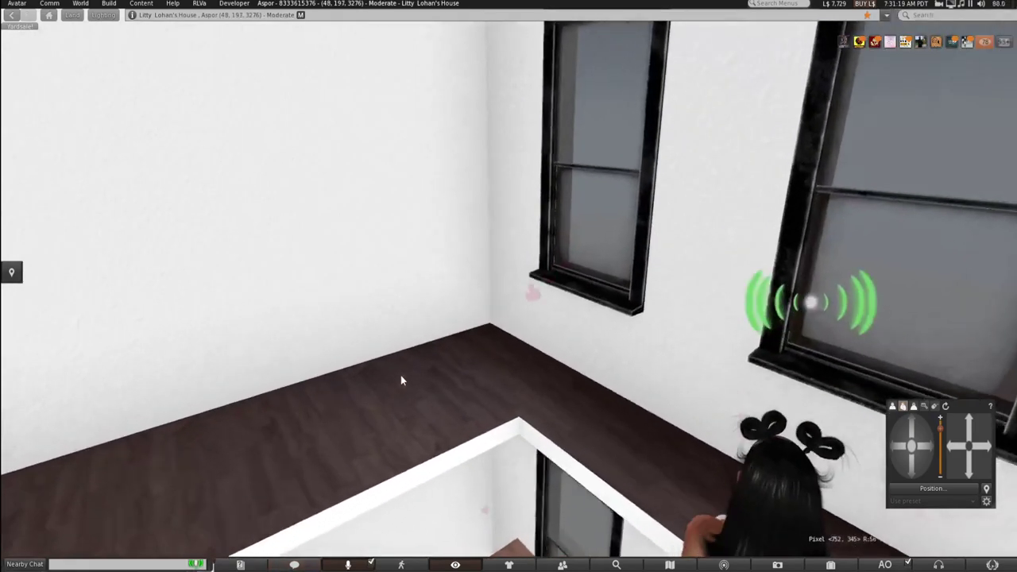
pyautogui.press('Left')
pyautogui.press('Up')
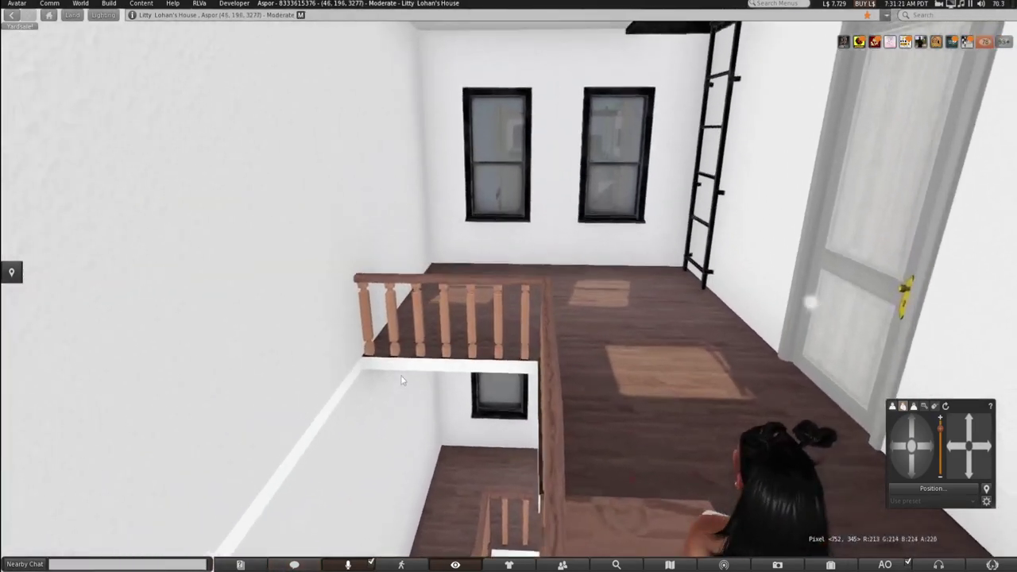
# Bring the avatar to the black wall ladder, look up at its roof hatch, and turn to the nearby top-floor door.
pyautogui.press('Right')
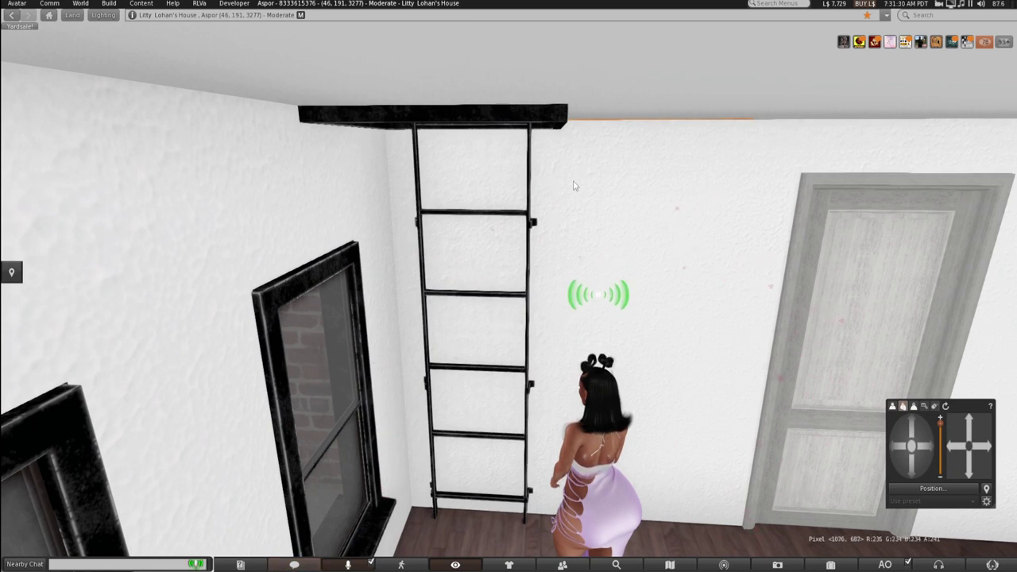
pyautogui.keyDown('alt'); pyautogui.click(561, 118); pyautogui.keyUp('alt')
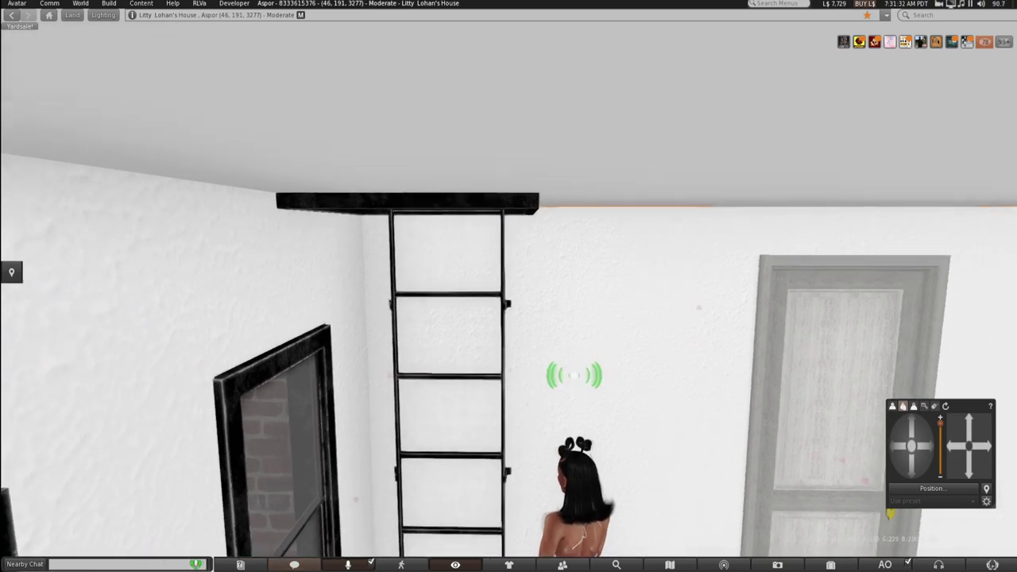
pyautogui.press('Right')
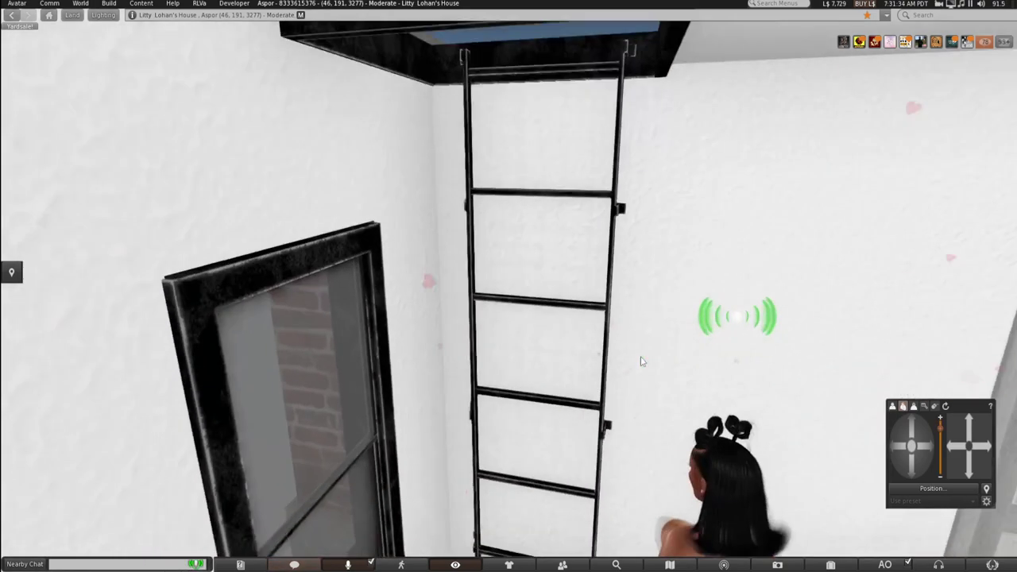
pyautogui.press('Left')
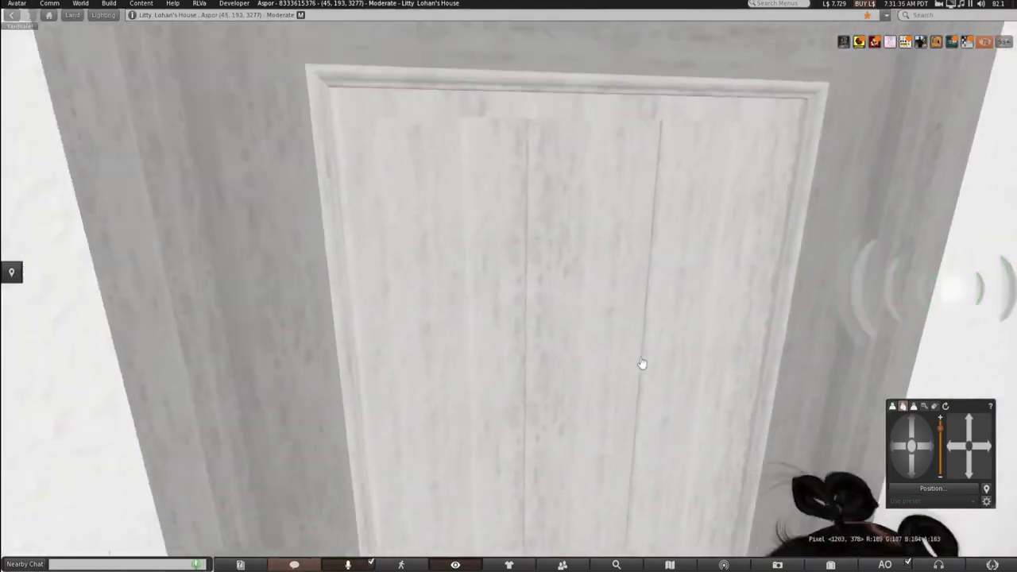